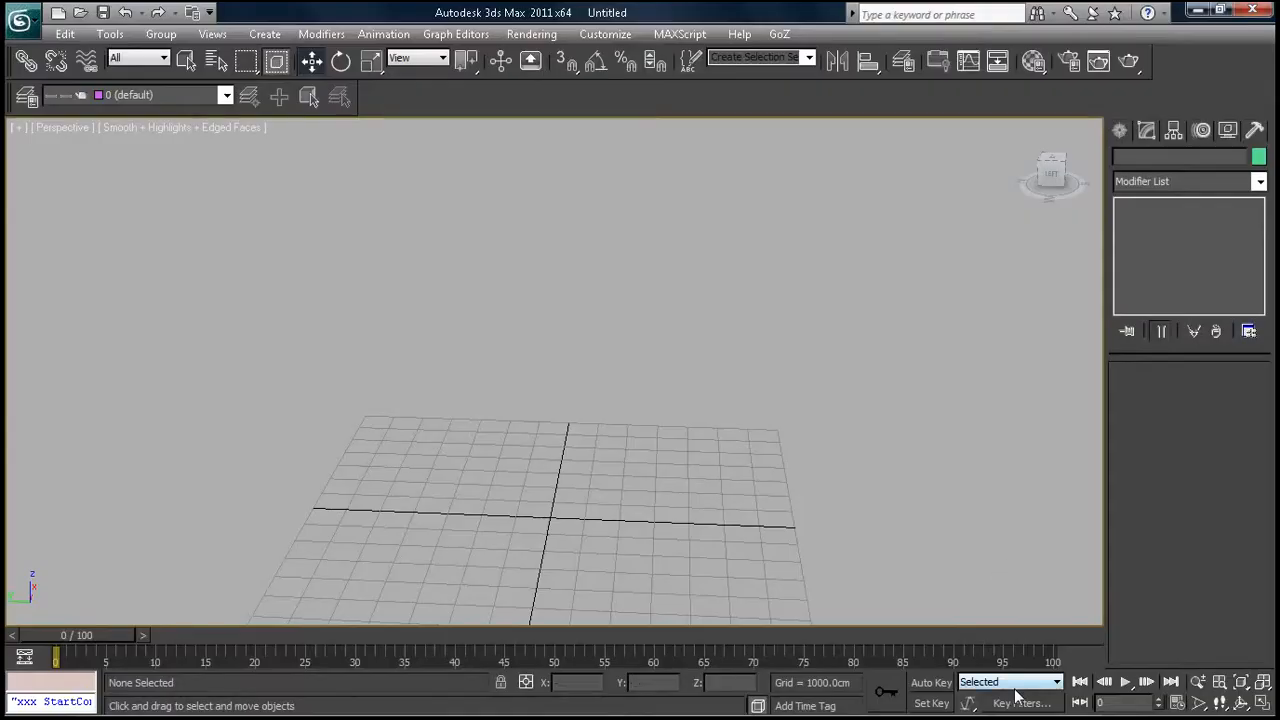
pyautogui.press('super')
pyautogui.click(904, 186)
pyautogui.scroll(-1, 812, 259)
pyautogui.moveTo(738, 395); pyautogui.dragTo(735, 357, button='middle')
pyautogui.scroll(1, 735, 357)
# Create a flat cone at the grid centre with radii of about 1474 and 1457 cm and a height of about 367 cm
pyautogui.click(1120, 131)
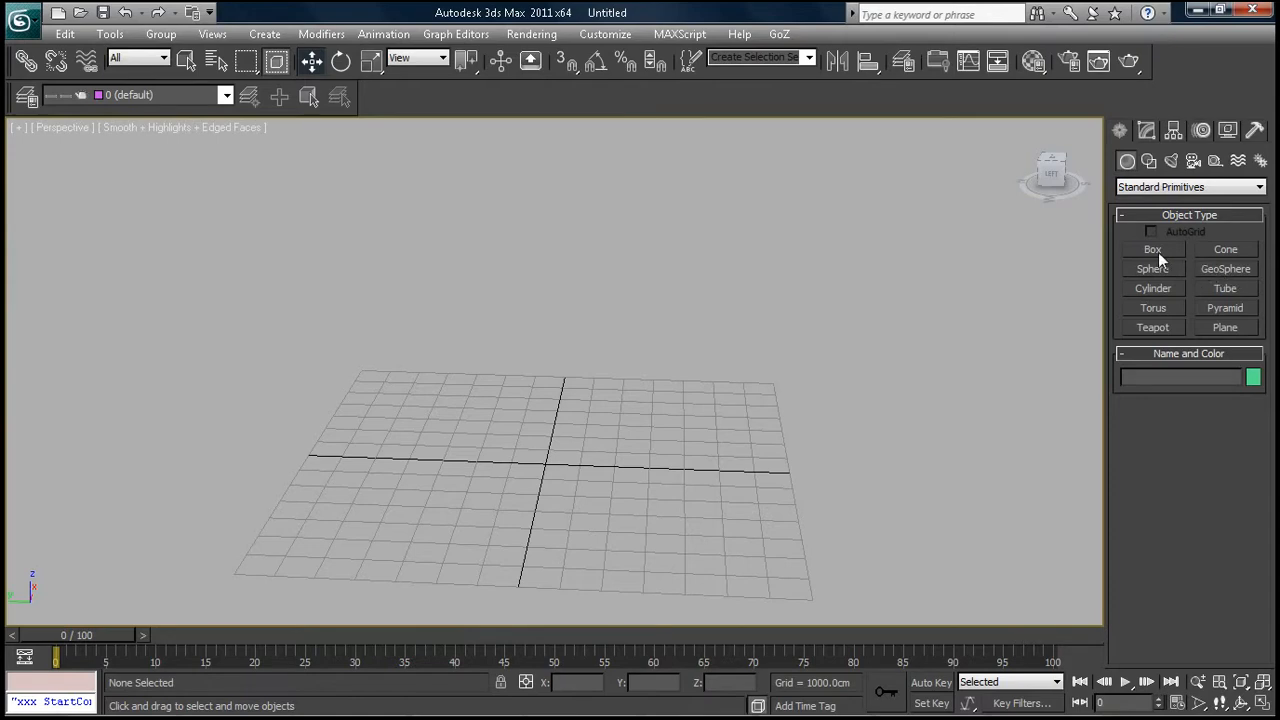
pyautogui.click(1228, 251)
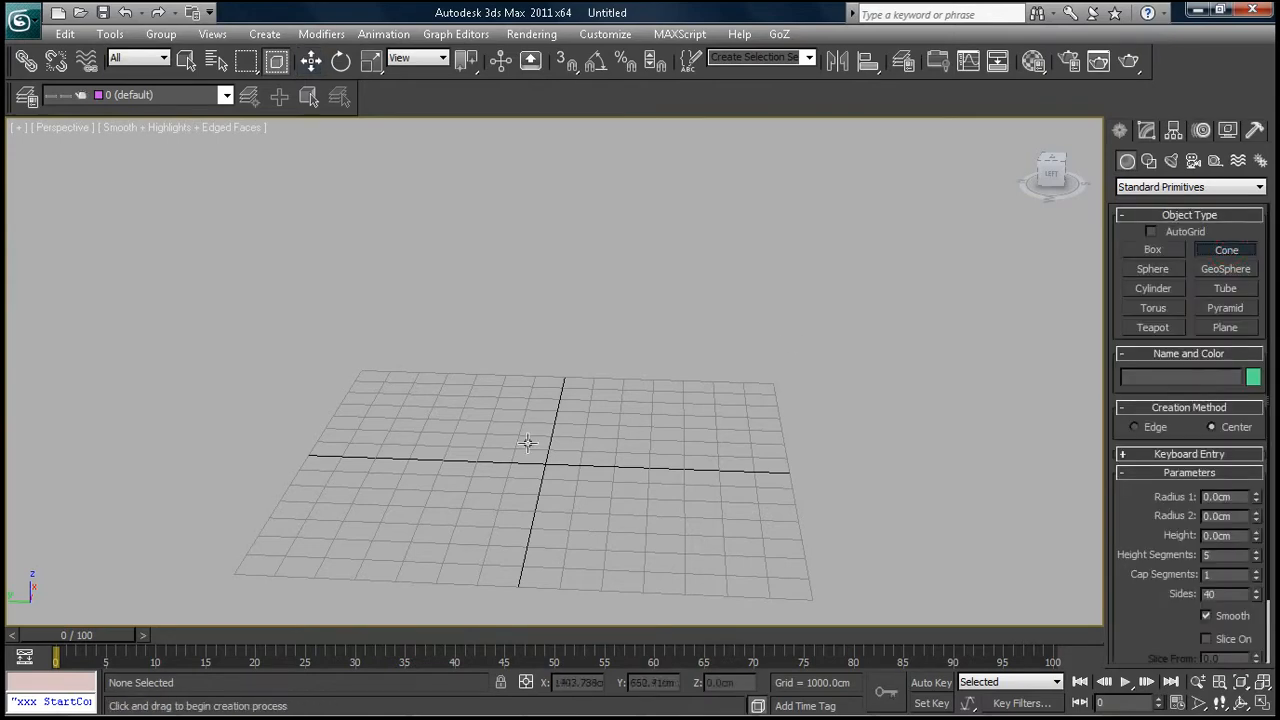
pyautogui.press('t')
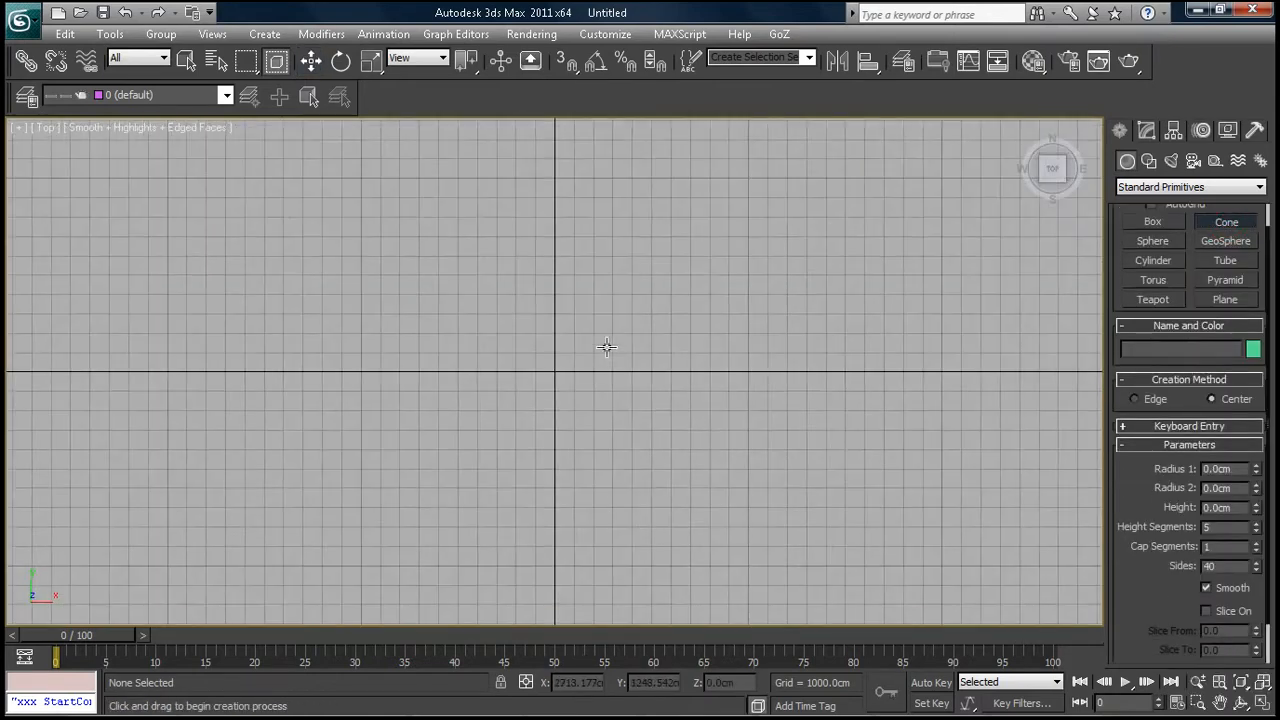
pyautogui.moveTo(552, 372); pyautogui.dragTo(597, 454)
pyautogui.rightClick(595, 437)
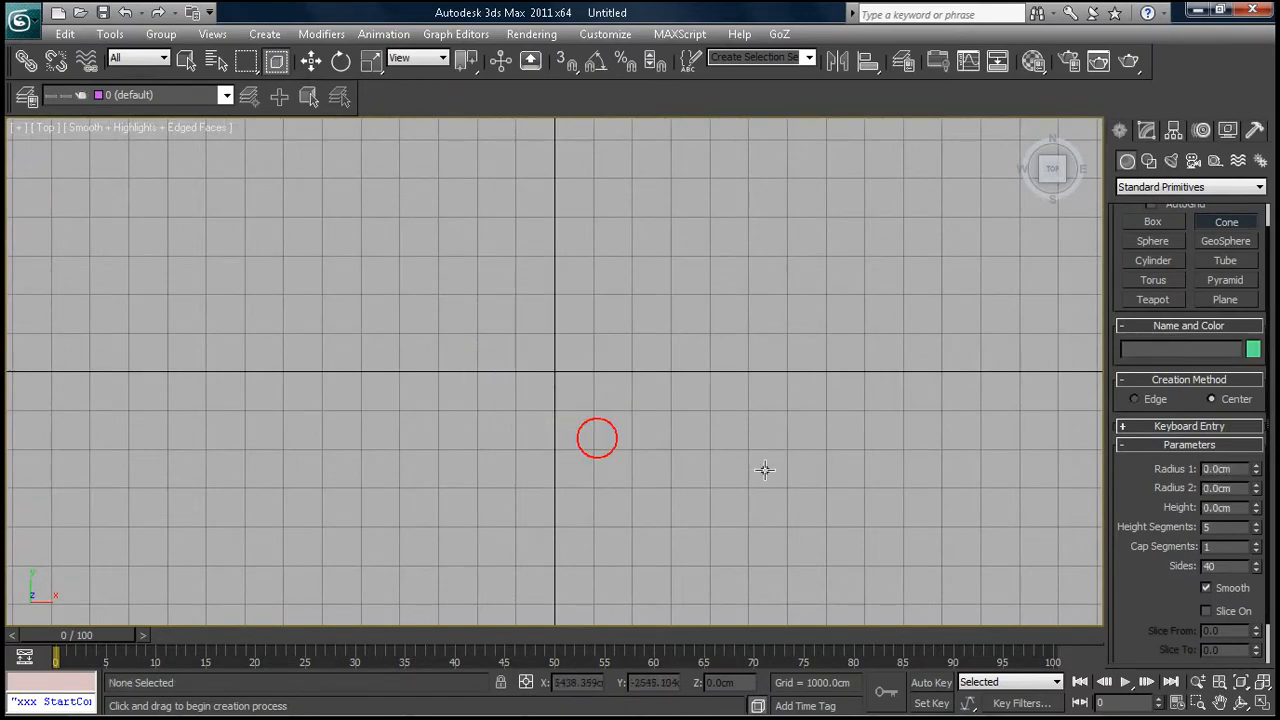
pyautogui.keyDown('alt'); pyautogui.moveTo(716, 472); pyautogui.dragTo(694, 348, button='middle'); pyautogui.keyUp('alt')
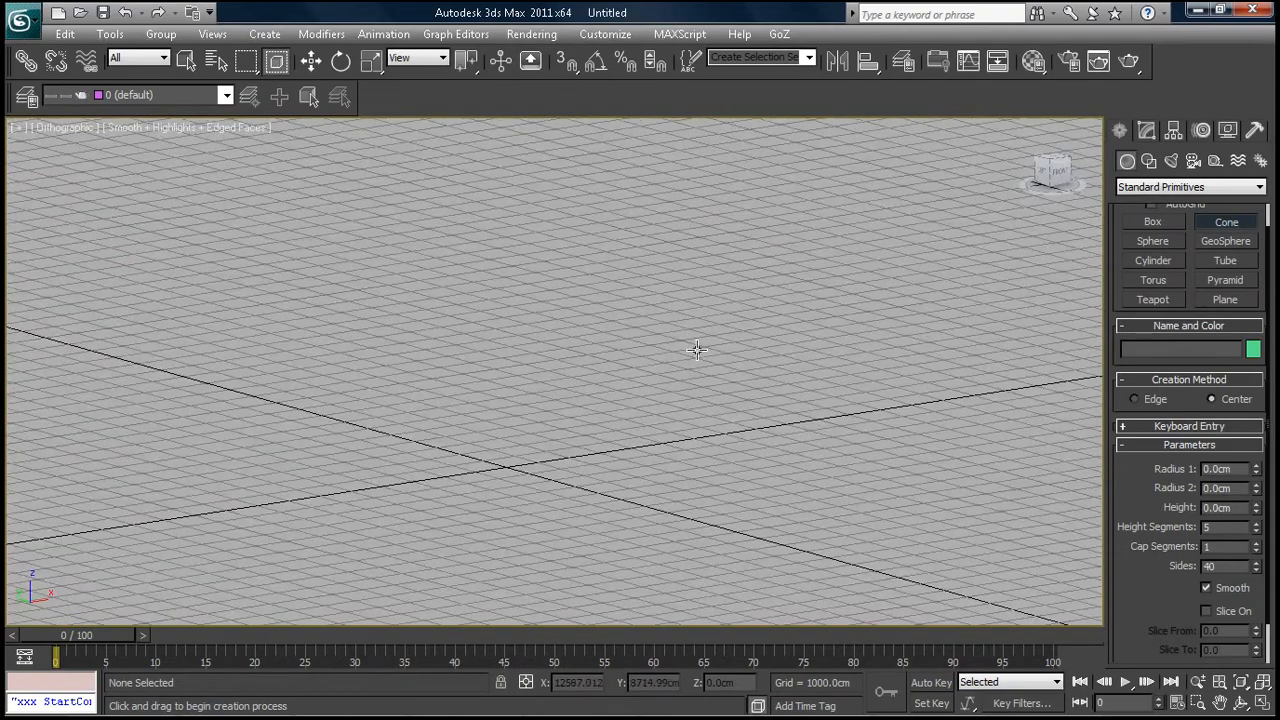
pyautogui.click(1027, 127)
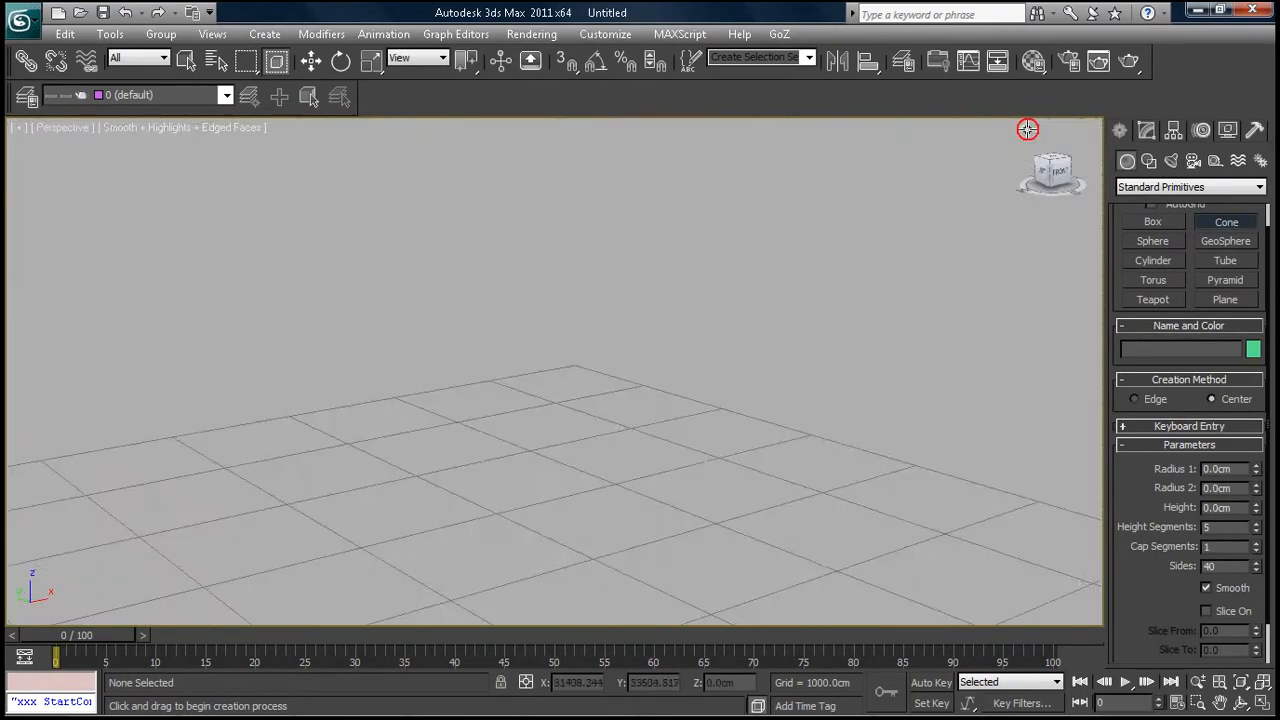
pyautogui.moveTo(555, 370); pyautogui.dragTo(574, 409)
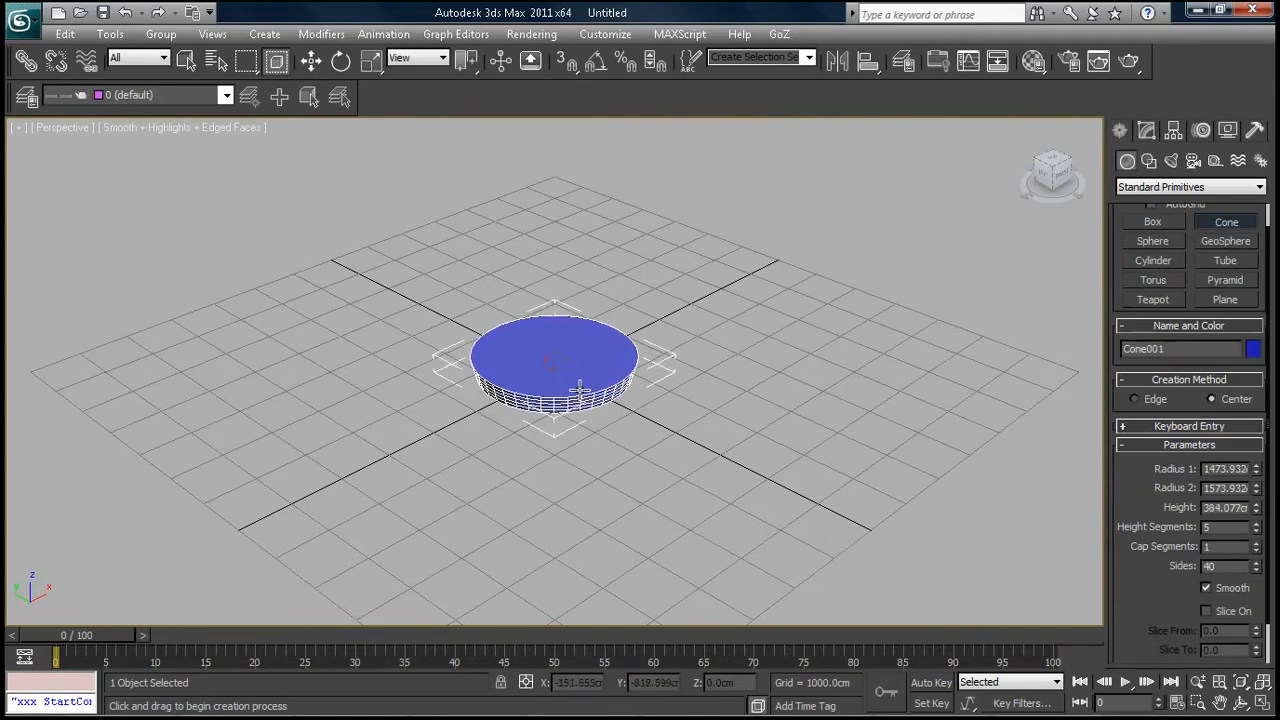
pyautogui.click(578, 397)
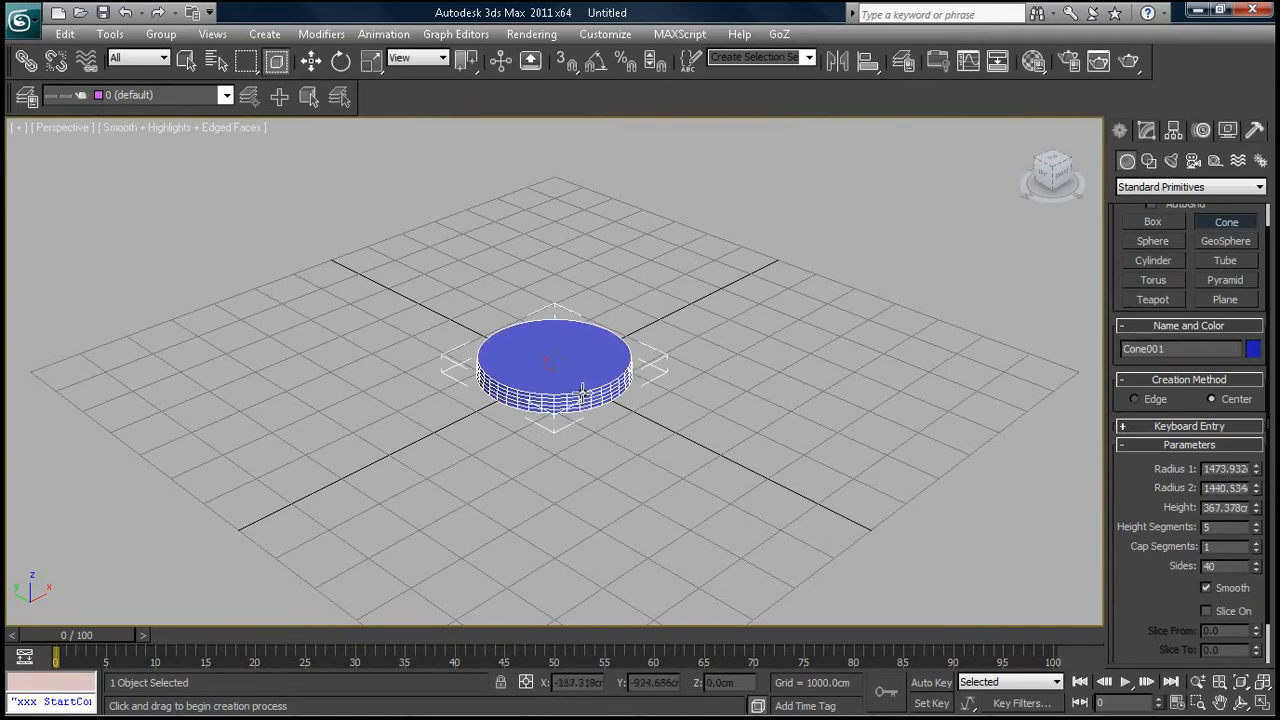
pyautogui.click(586, 392)
pyautogui.keyDown('alt'); pyautogui.moveTo(596, 398); pyautogui.dragTo(651, 425, button='middle'); pyautogui.keyUp('alt')
pyautogui.click(311, 61)
pyautogui.click(533, 343)
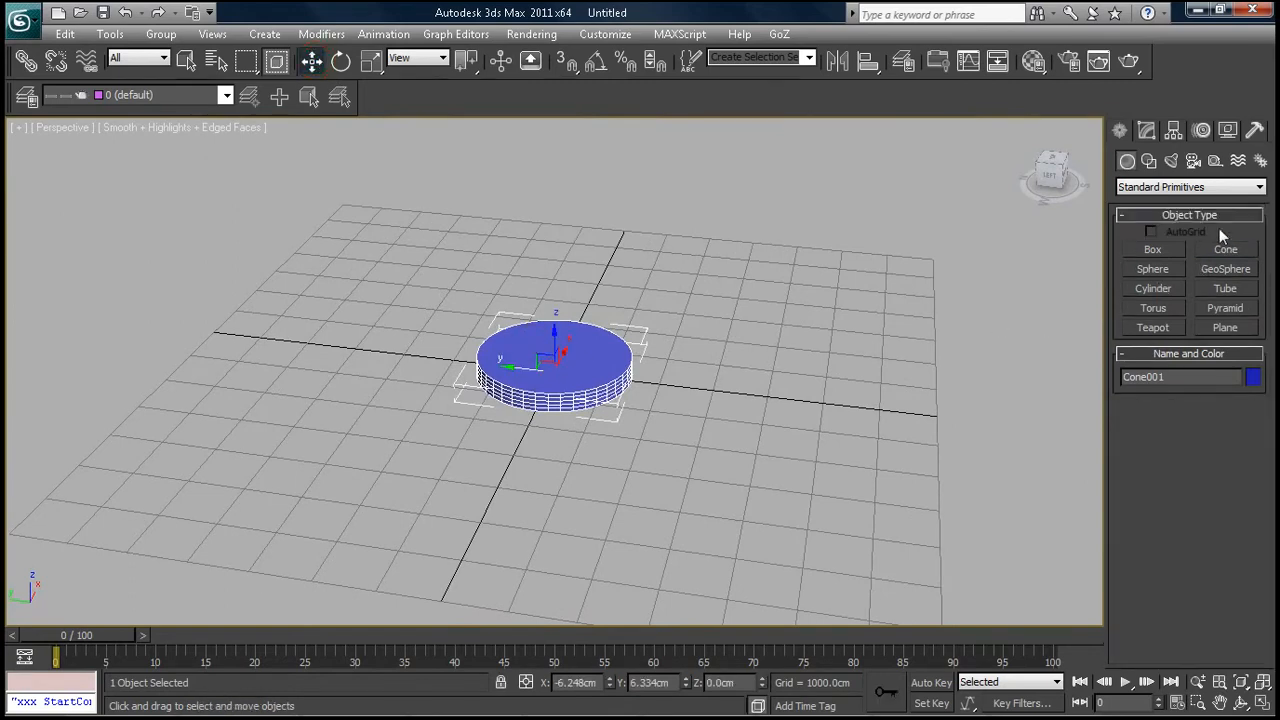
pyautogui.click(1146, 131)
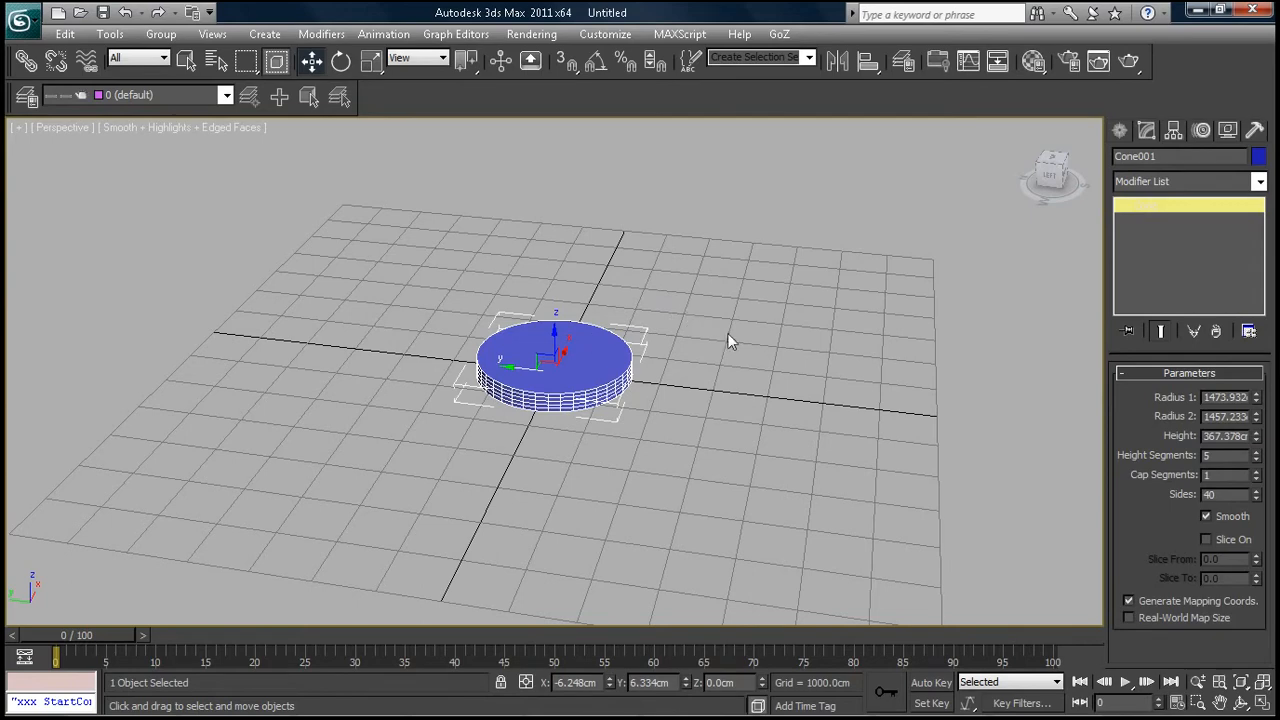
# Create a tube over the cone with an outer radius of about 1481 cm and a height of about 1044 cm
pyautogui.click(1121, 131)
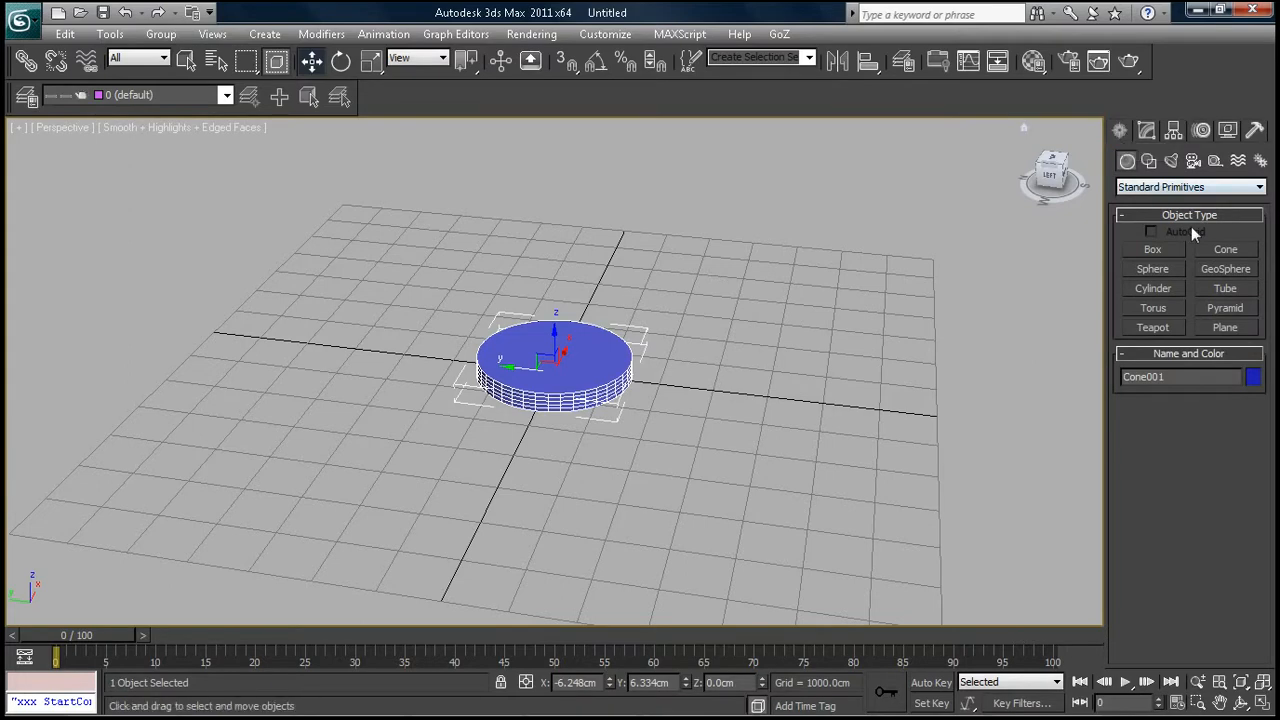
pyautogui.click(1219, 288)
pyautogui.moveTo(549, 362); pyautogui.dragTo(574, 394)
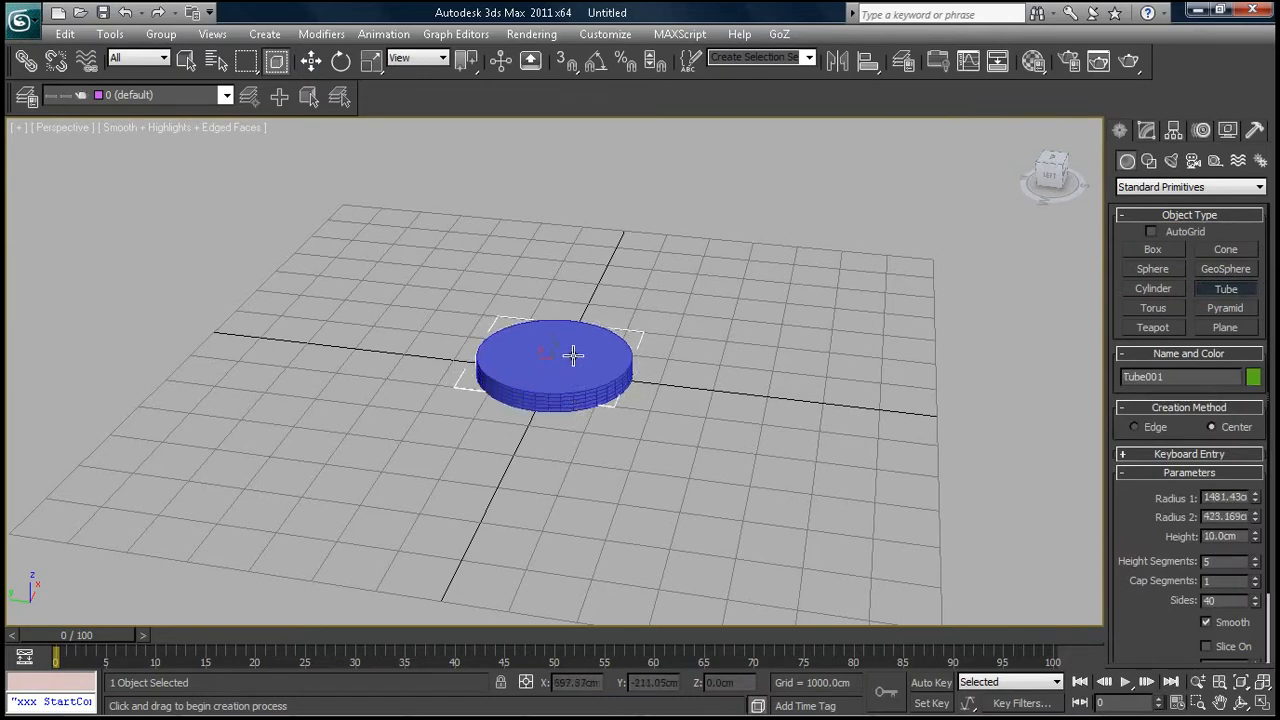
pyautogui.click(579, 386)
pyautogui.click(577, 322)
pyautogui.click(311, 60)
# Move the tube in top view so that it is centred on the cone
pyautogui.press('t')
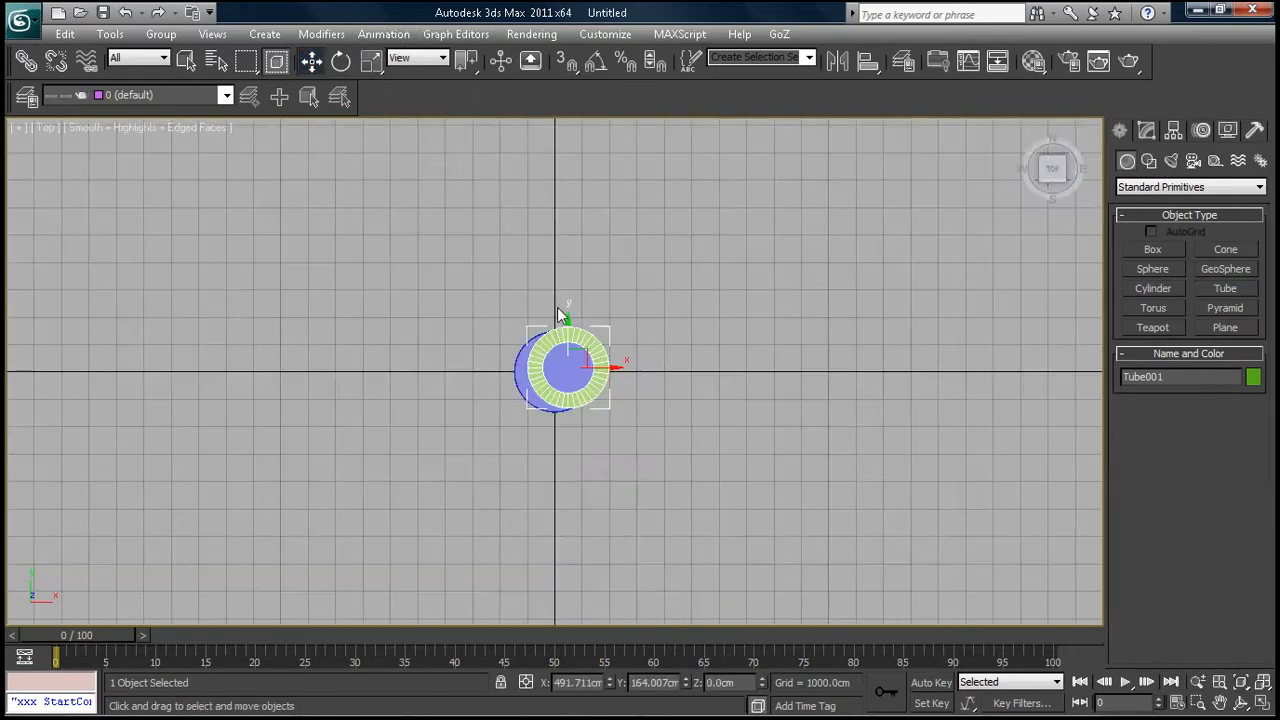
pyautogui.scroll(5, 630, 340)
pyautogui.moveTo(643, 364); pyautogui.dragTo(592, 375)
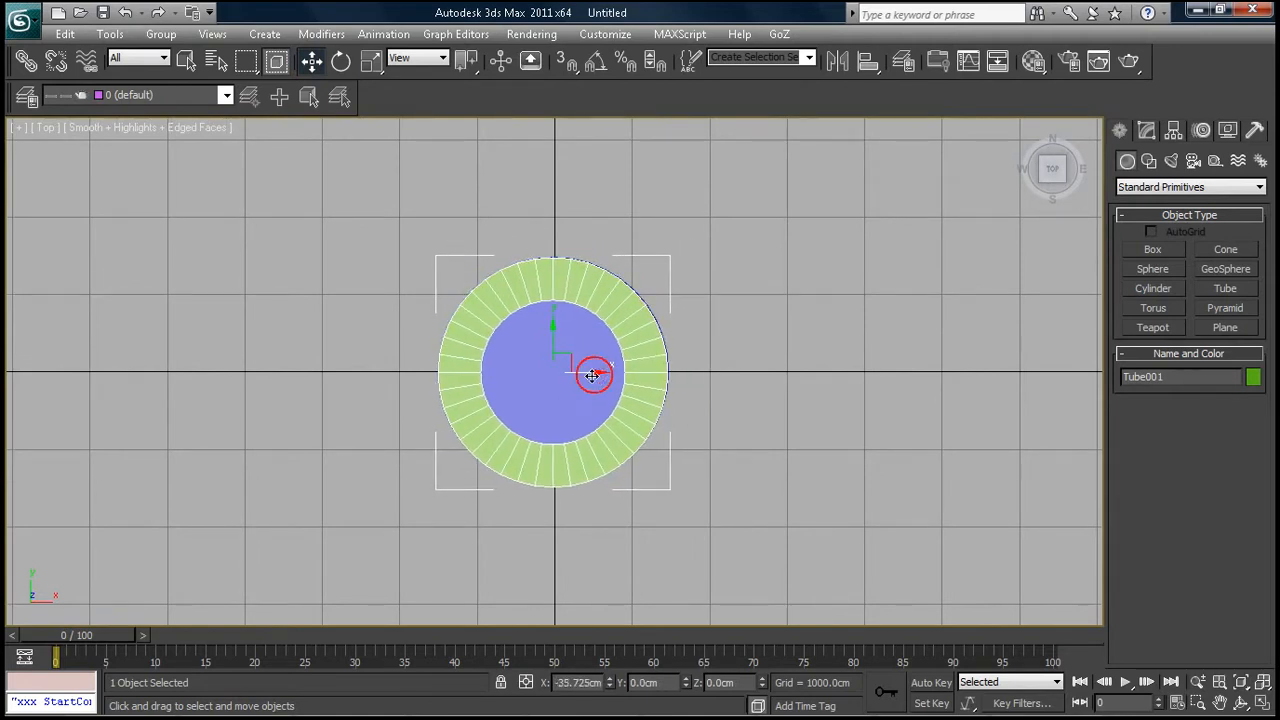
# Thin the tube's wall by setting its inner radius to about 1294 cm and its outer radius to about 1452 cm
pyautogui.click(1147, 131)
pyautogui.moveTo(1254, 417); pyautogui.dragTo(1255, 376)
pyautogui.moveTo(818, 408)
pyautogui.keyDown('alt'); pyautogui.mouseDown(button='middle')
pyautogui.moveTo(848, 299)
pyautogui.moveTo(822, 417)
pyautogui.mouseUp(button='middle'); pyautogui.keyUp('alt')
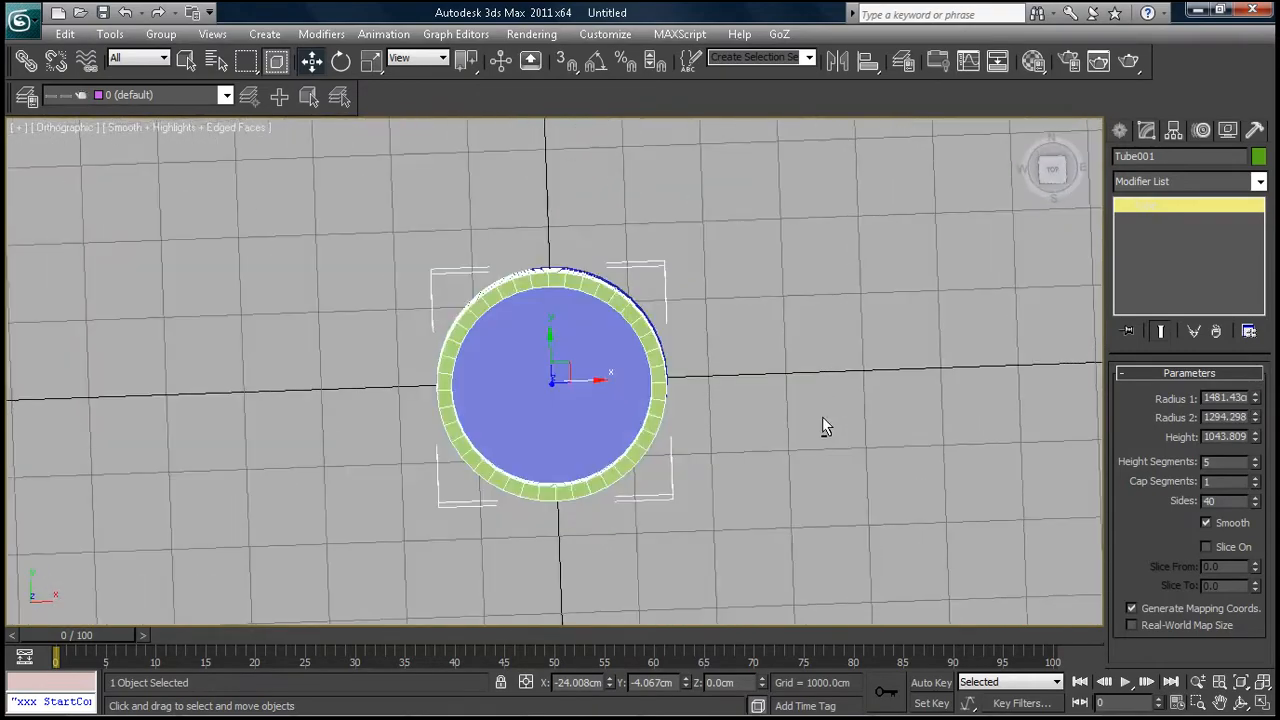
pyautogui.moveTo(1255, 397); pyautogui.dragTo(1257, 397)
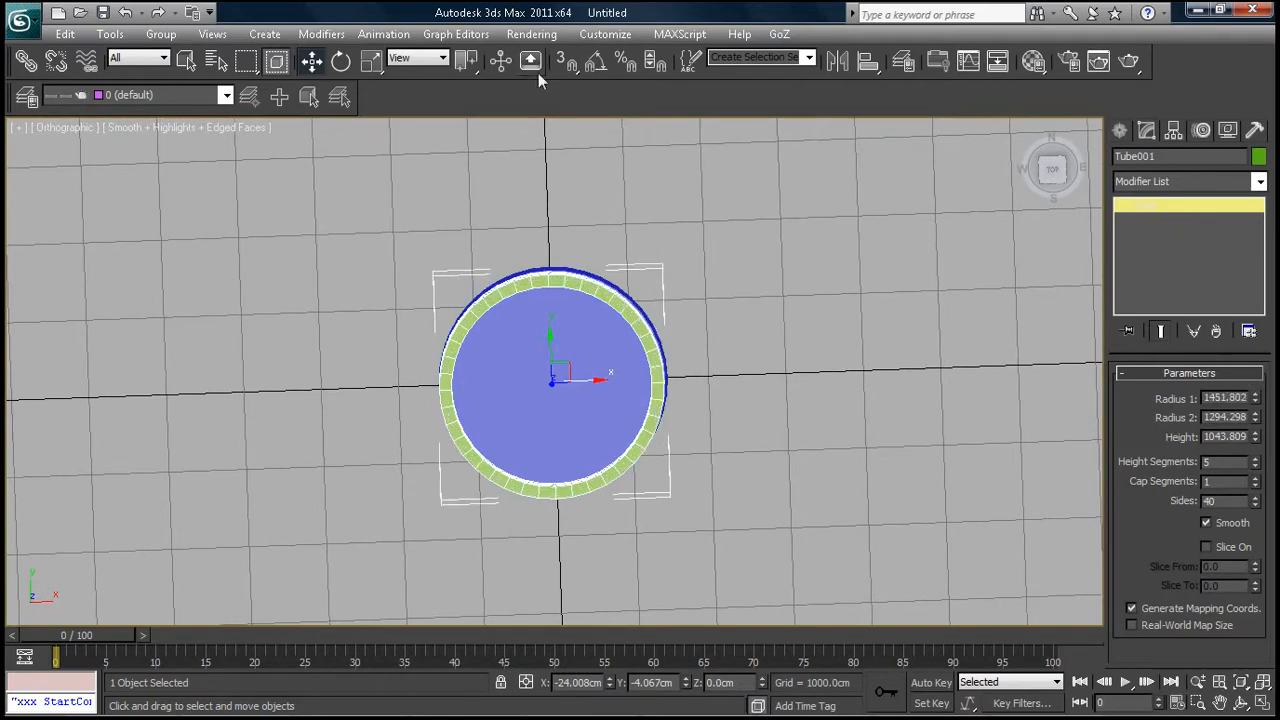
# Realign the tube with the cone's centre and set its outer radius to about 1466 cm
pyautogui.click(277, 61)
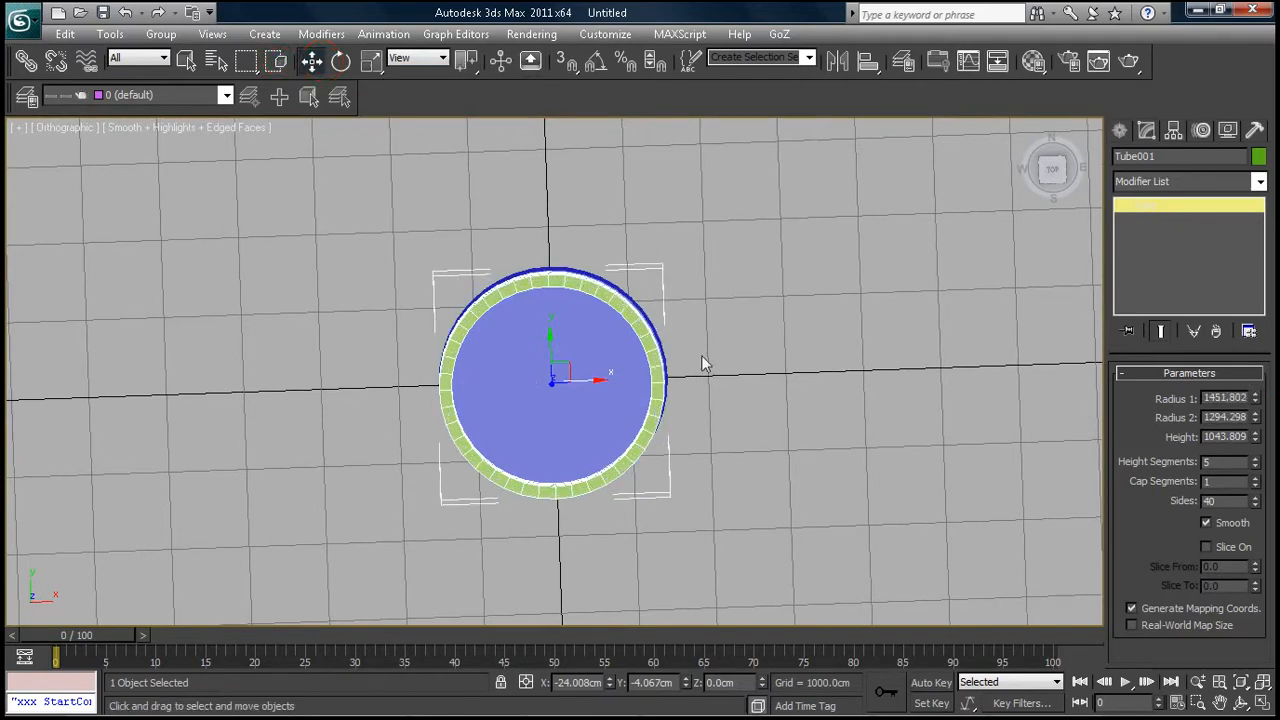
pyautogui.moveTo(552, 338); pyautogui.dragTo(554, 335)
pyautogui.moveTo(584, 376); pyautogui.dragTo(583, 376)
pyautogui.moveTo(550, 336); pyautogui.dragTo(554, 333)
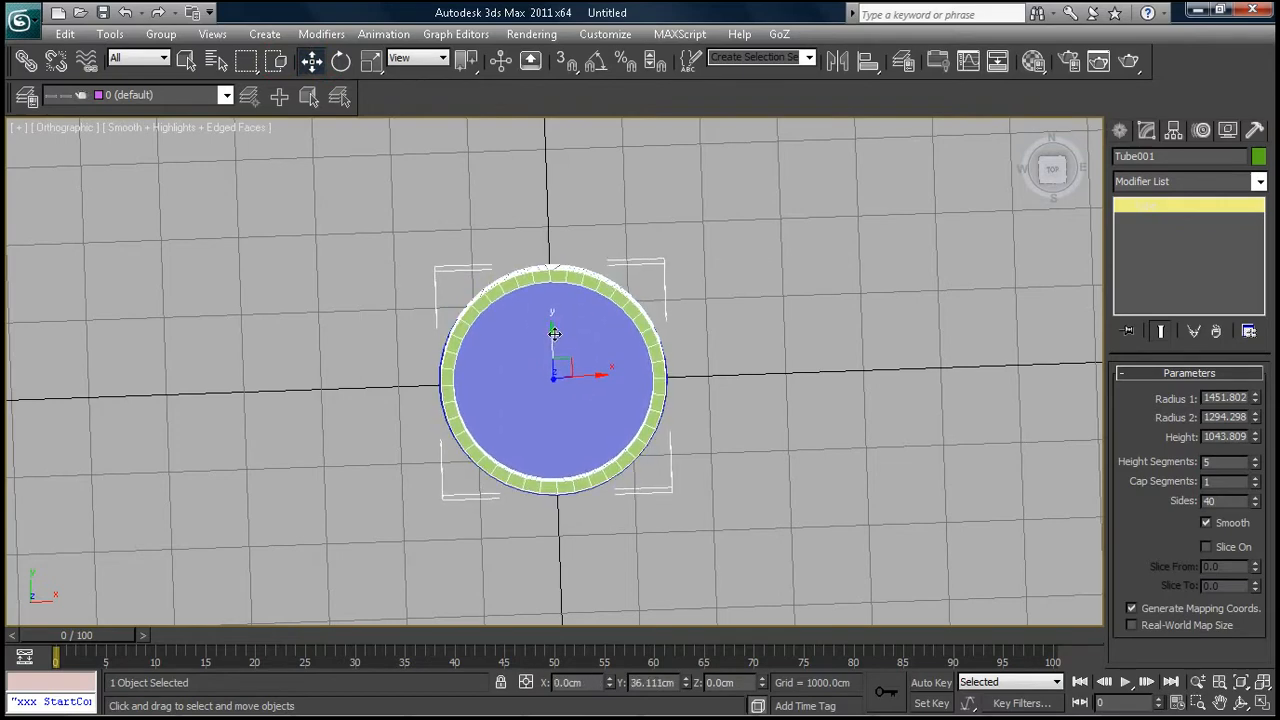
pyautogui.moveTo(594, 373); pyautogui.dragTo(596, 376)
pyautogui.moveTo(1256, 398); pyautogui.dragTo(1248, 410)
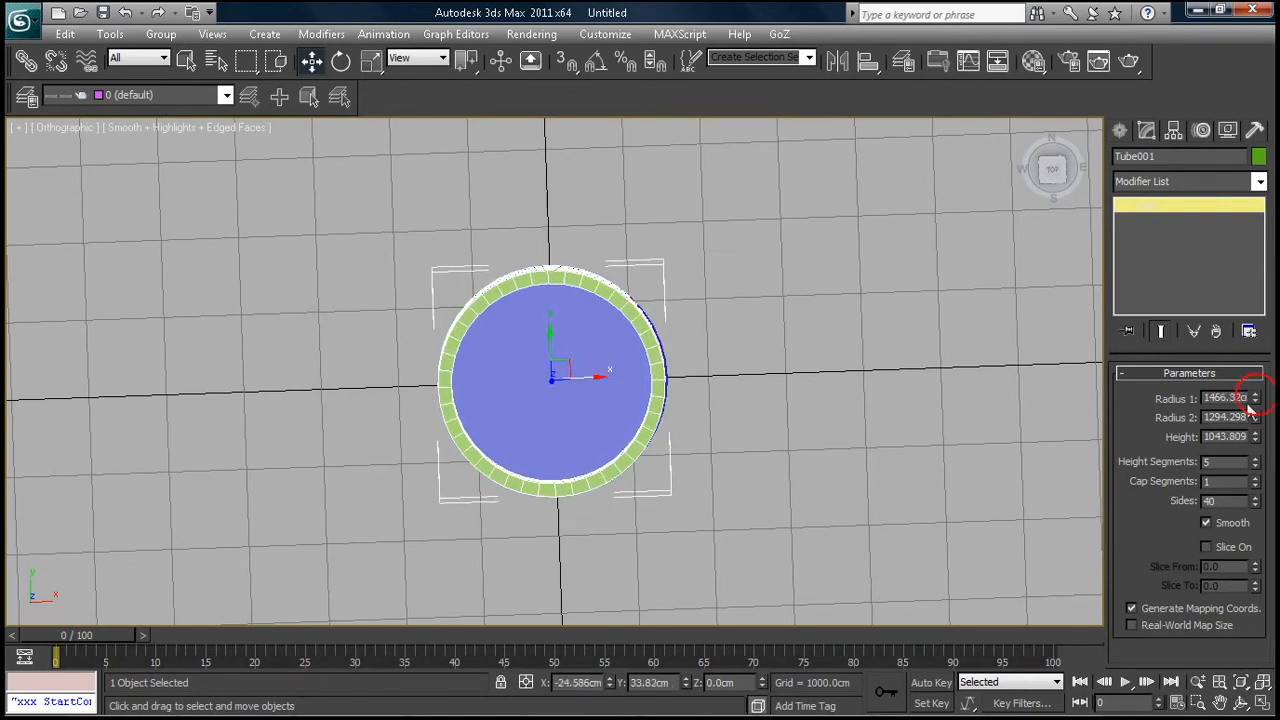
pyautogui.moveTo(600, 376); pyautogui.dragTo(593, 368)
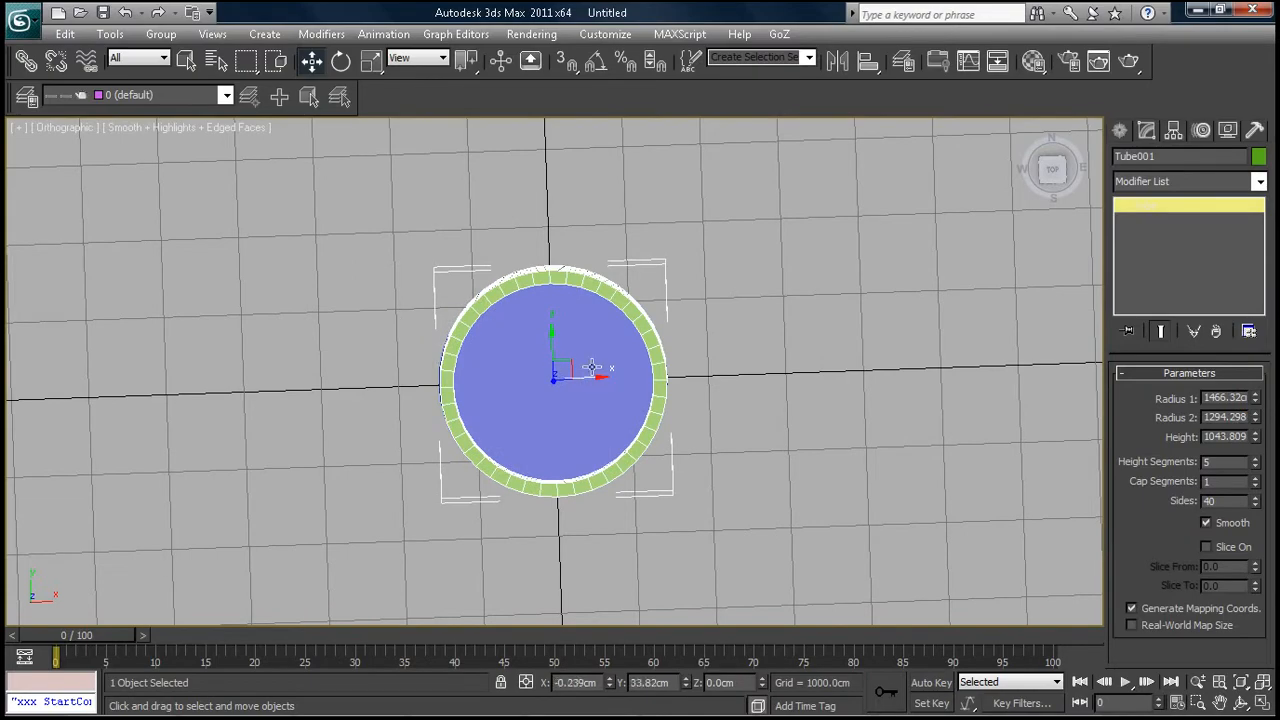
# Raise the tube onto the top of the cone and scale it uniformly to about 98.1%
pyautogui.keyDown('alt'); pyautogui.moveTo(549, 338); pyautogui.dragTo(768, 277, button='middle'); pyautogui.keyUp('alt')
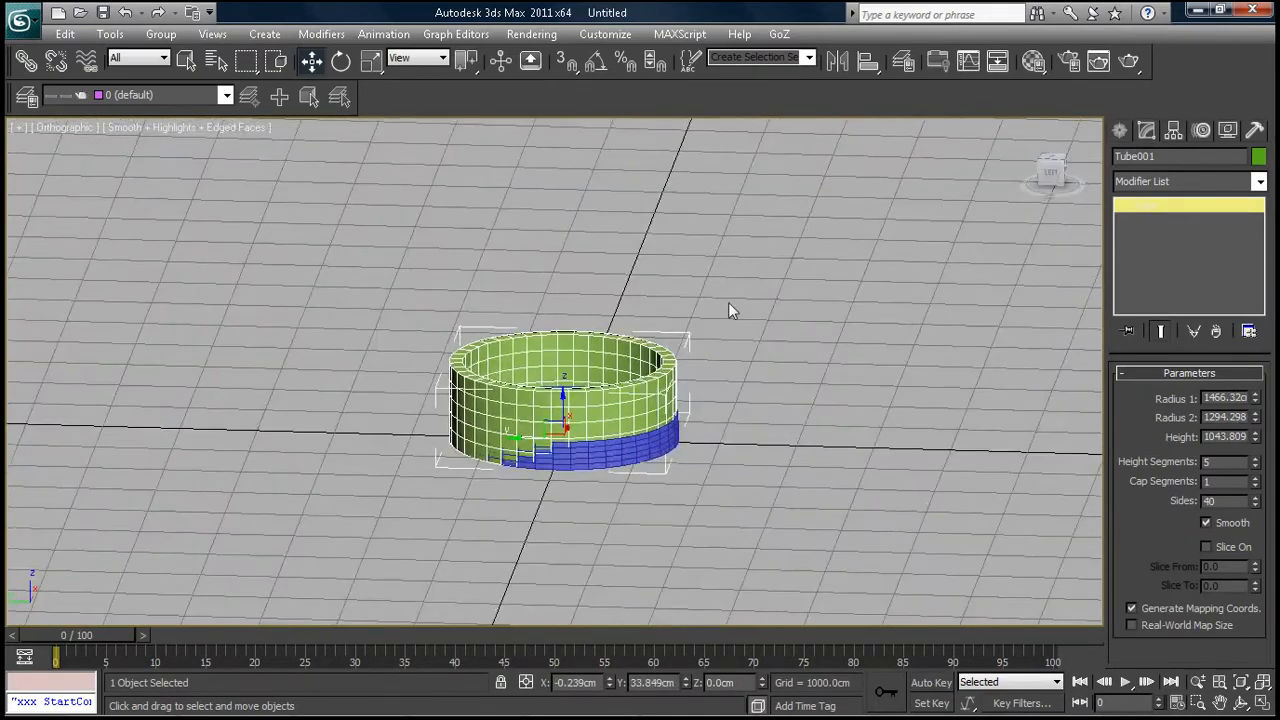
pyautogui.moveTo(564, 392); pyautogui.dragTo(563, 373)
pyautogui.click(371, 61)
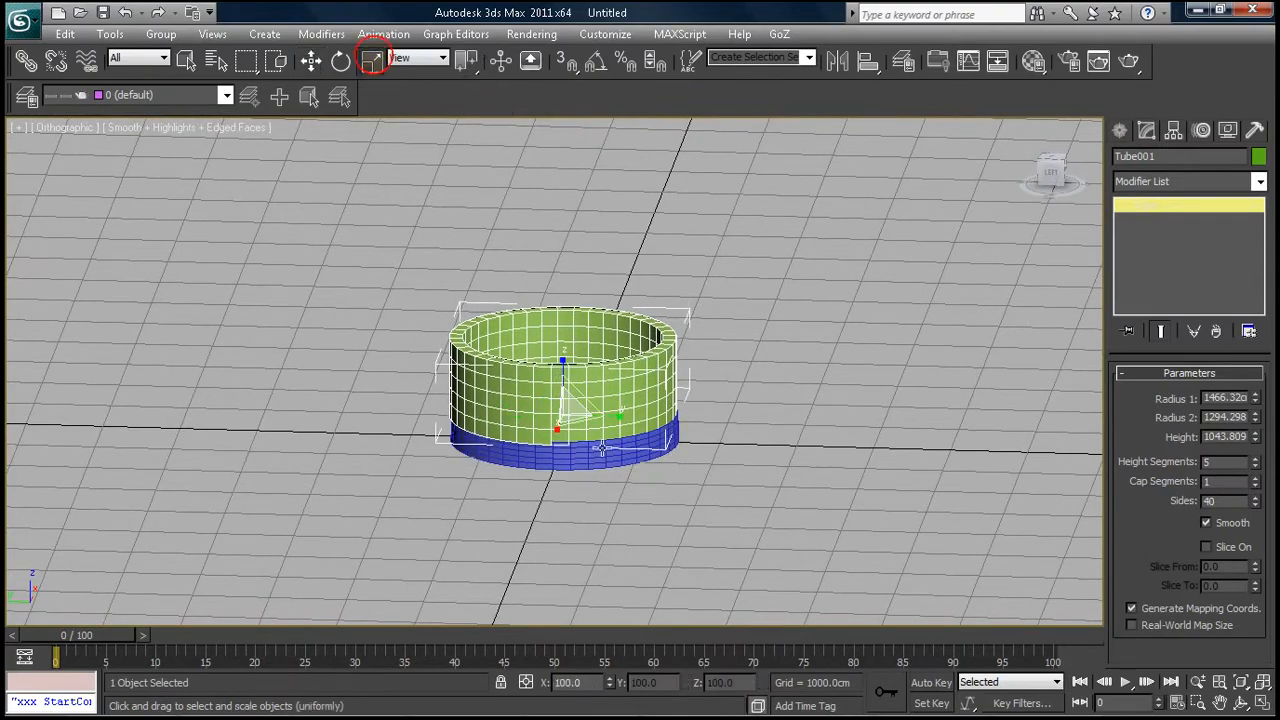
pyautogui.moveTo(570, 409); pyautogui.dragTo(570, 416)
pyautogui.keyDown('alt'); pyautogui.moveTo(570, 416); pyautogui.dragTo(612, 355, button='middle'); pyautogui.keyUp('alt')
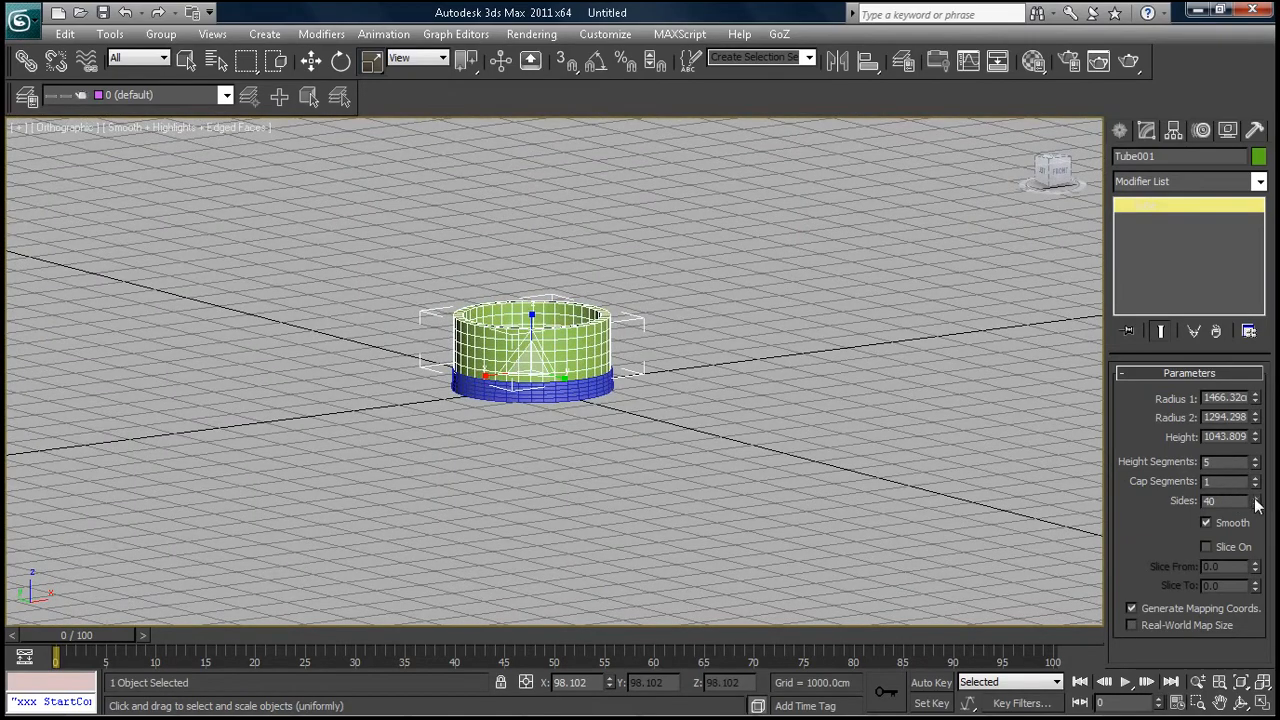
# Try reducing the tube's sides to a triangular shape, and restore them to 40
pyautogui.scroll(6, 717, 351)
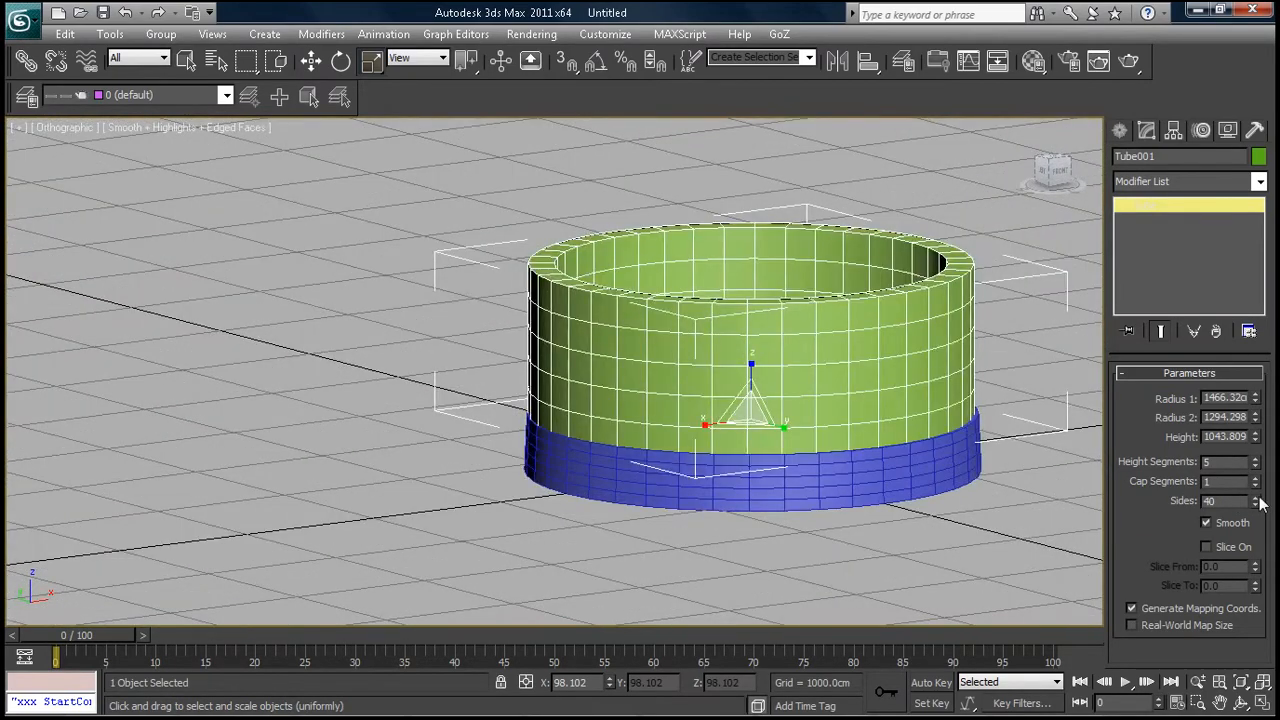
pyautogui.moveTo(1257, 503); pyautogui.dragTo(1273, 176)
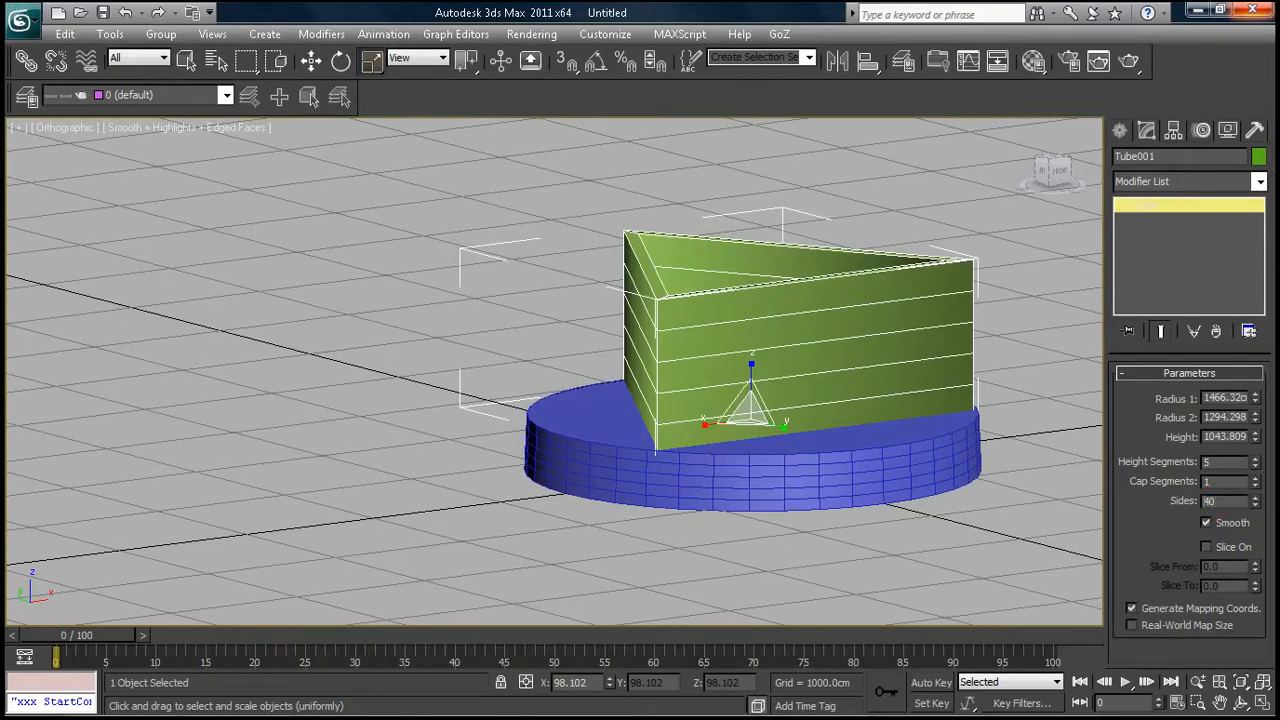
pyautogui.press('Return')
# Examine how the tube sits on the cone in front, four-viewport and orbited views
pyautogui.scroll(-3, 848, 318)
pyautogui.keyDown('alt'); pyautogui.moveTo(848, 318); pyautogui.dragTo(799, 156, button='middle'); pyautogui.keyUp('alt')
pyautogui.press('f')
pyautogui.scroll(6, 700, 366)
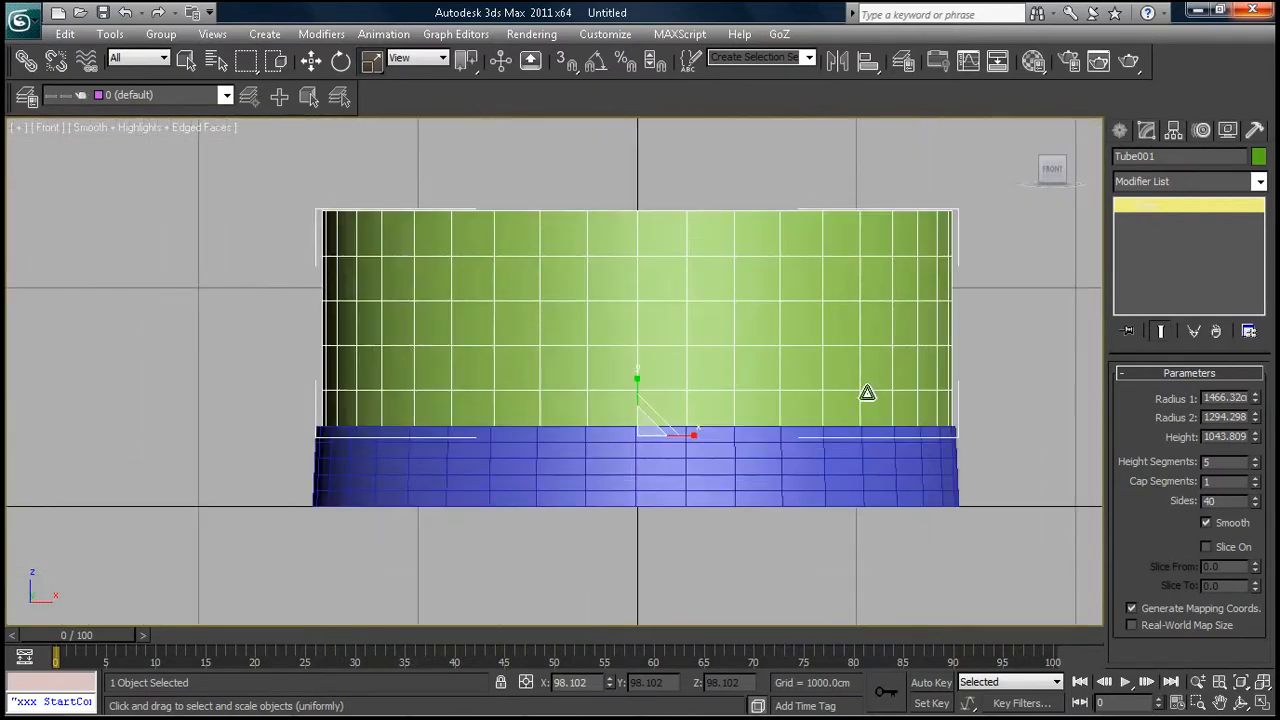
pyautogui.hotkey('alt', 'w')
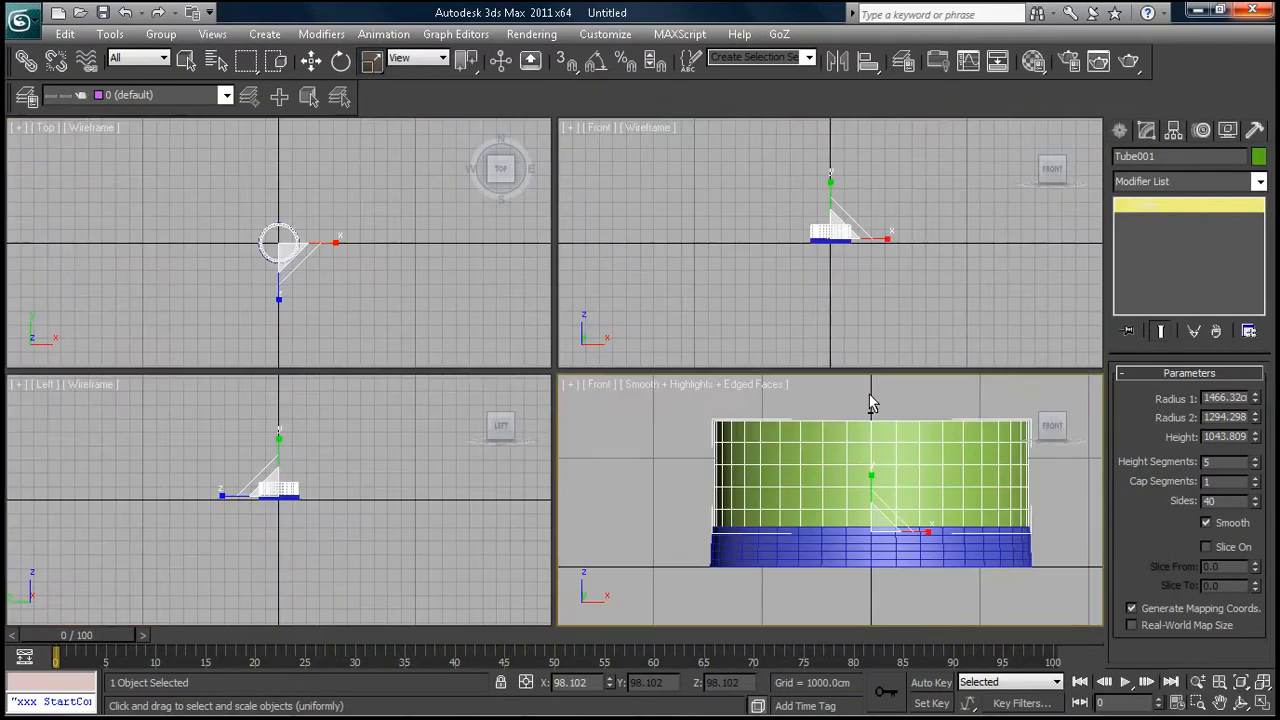
pyautogui.click(741, 264)
pyautogui.hotkey('alt', 'w')
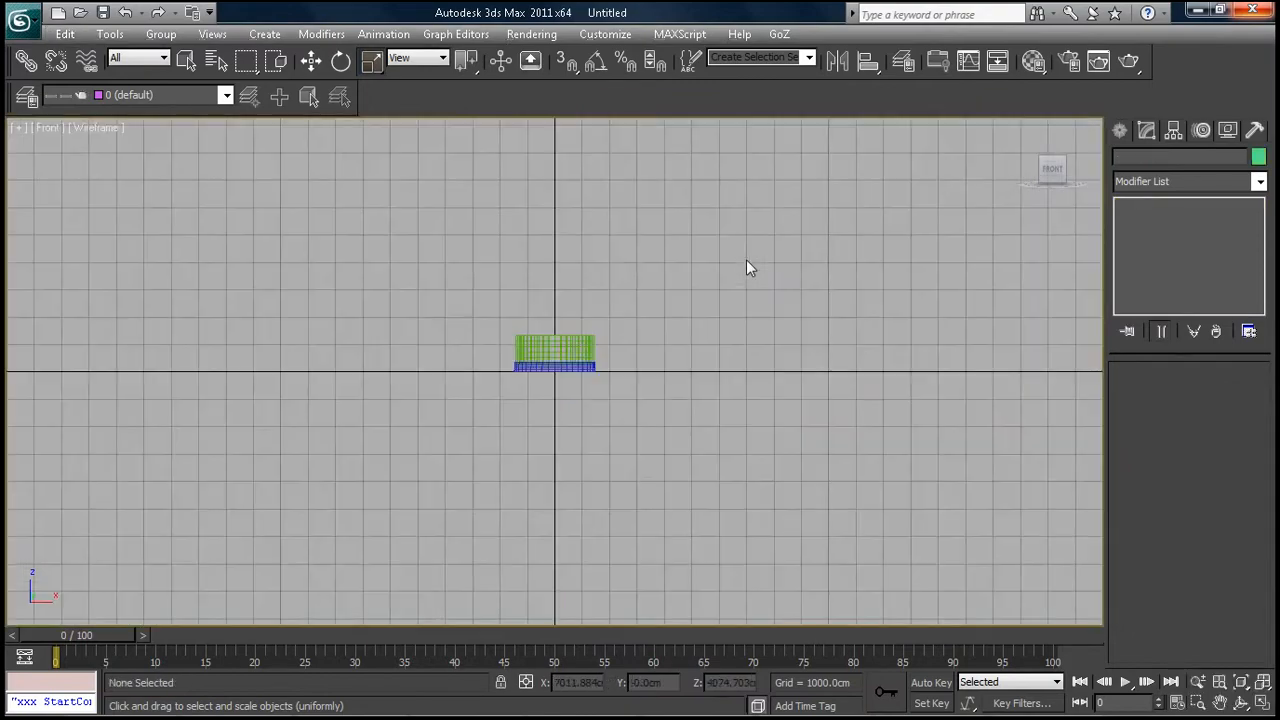
pyautogui.hotkey('alt', 'w')
pyautogui.click(380, 225)
pyautogui.hotkey('alt', 'w')
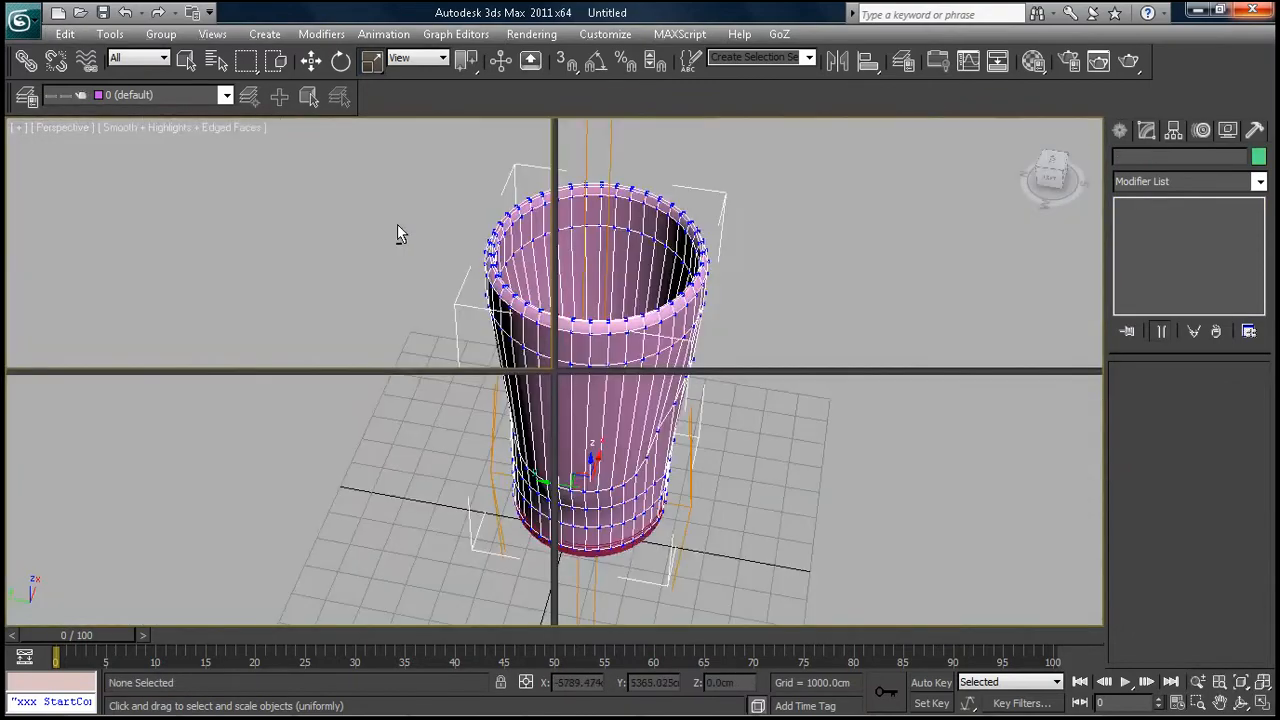
pyautogui.click(889, 402)
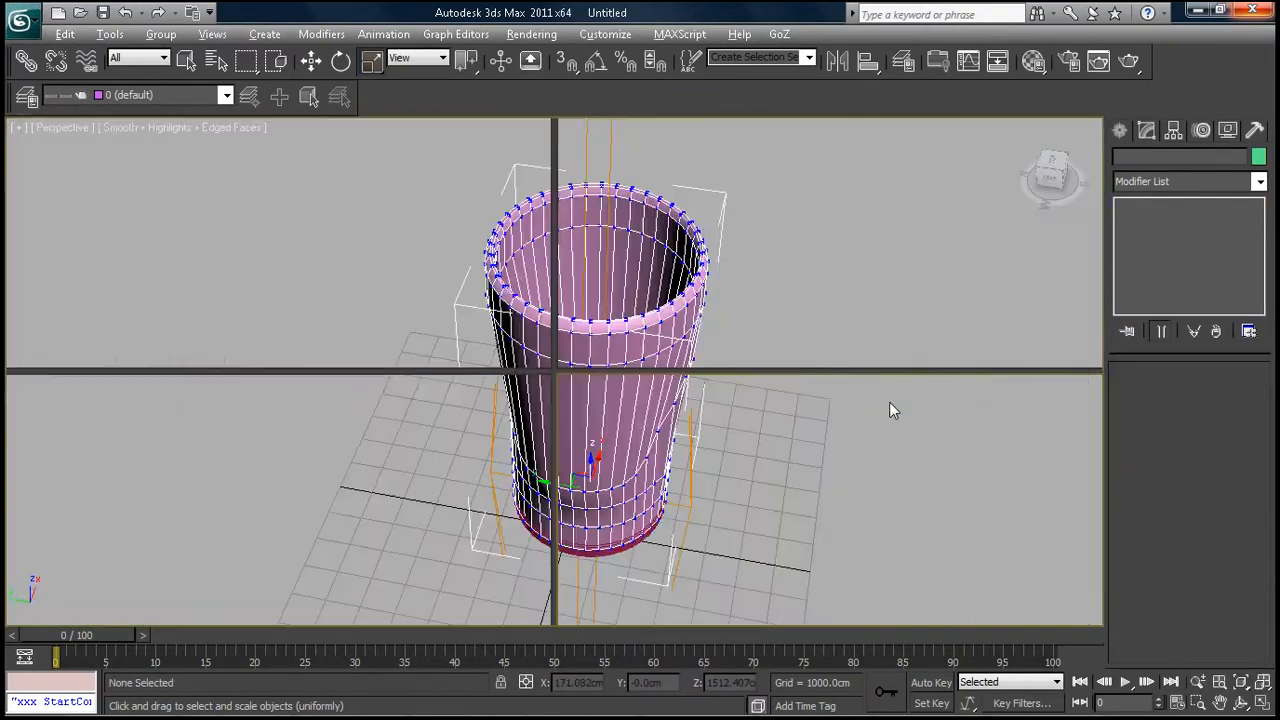
pyautogui.hotkey('alt', 'w')
pyautogui.keyDown('alt'); pyautogui.moveTo(898, 480); pyautogui.dragTo(818, 381, button='middle'); pyautogui.keyUp('alt')
pyautogui.scroll(-3, 900, 462)
pyautogui.moveTo(730, 329); pyautogui.dragTo(730, 333, button='middle')
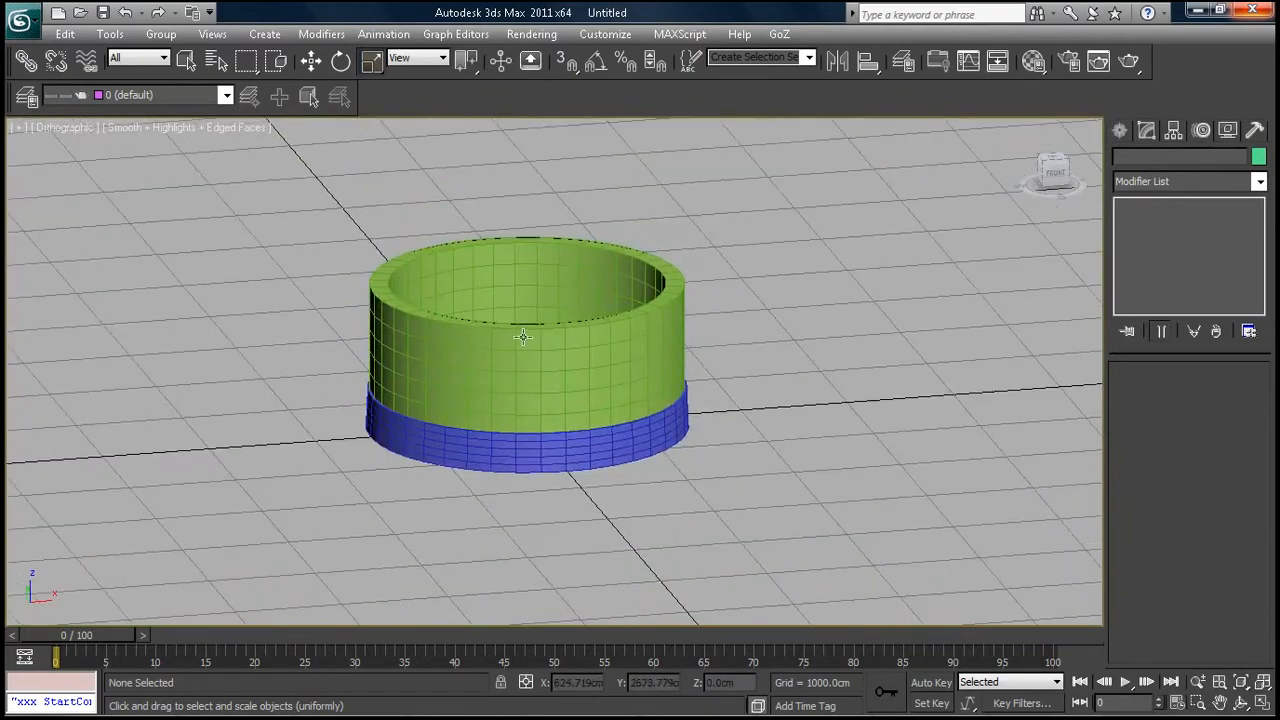
# Select the tube in the front view and convert it to an Editable Poly
pyautogui.click(523, 337)
pyautogui.press('f')
pyautogui.scroll(4, 634, 337)
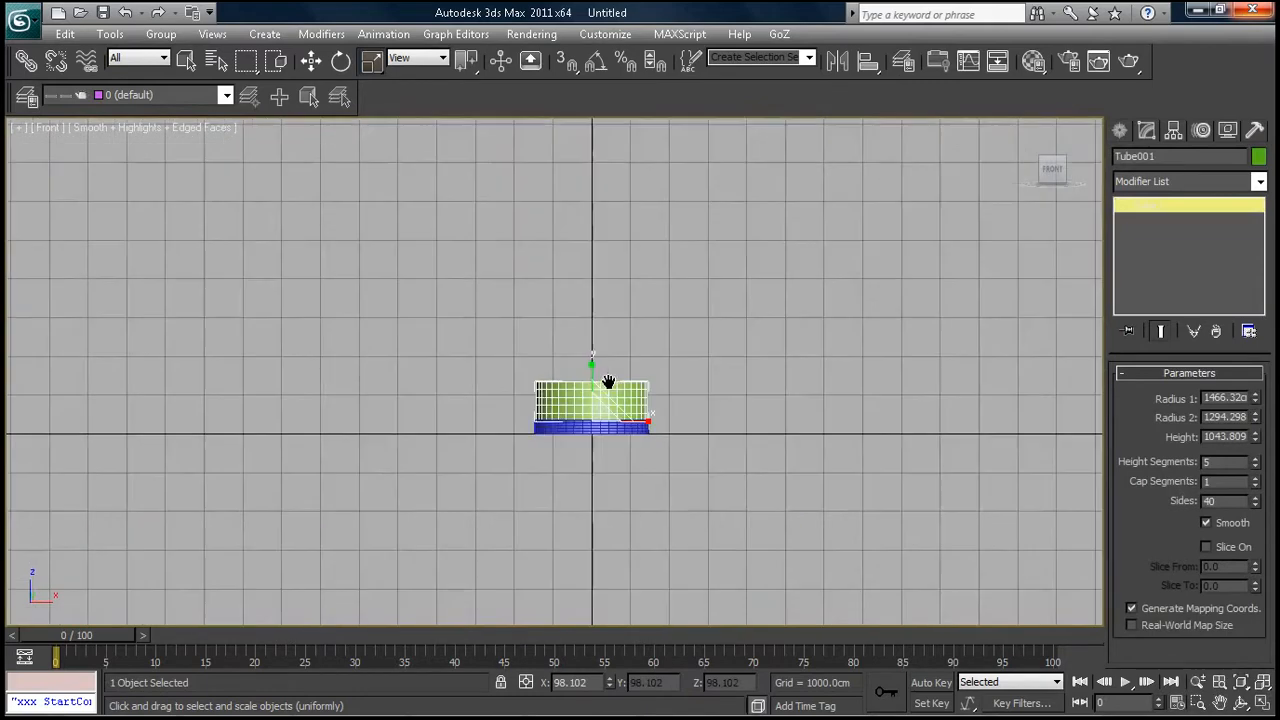
pyautogui.moveTo(740, 411); pyautogui.dragTo(706, 323, button='middle')
pyautogui.scroll(2, 706, 323)
pyautogui.scroll(2, 706, 323)
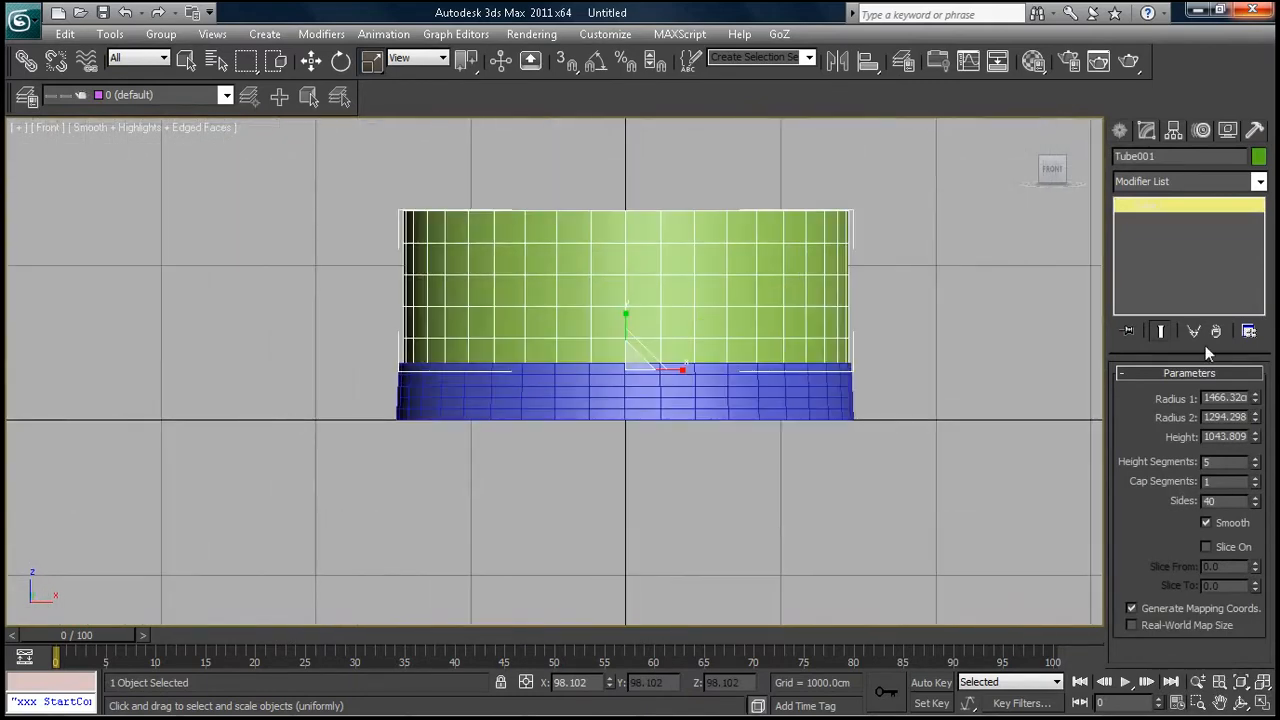
pyautogui.click(1119, 131)
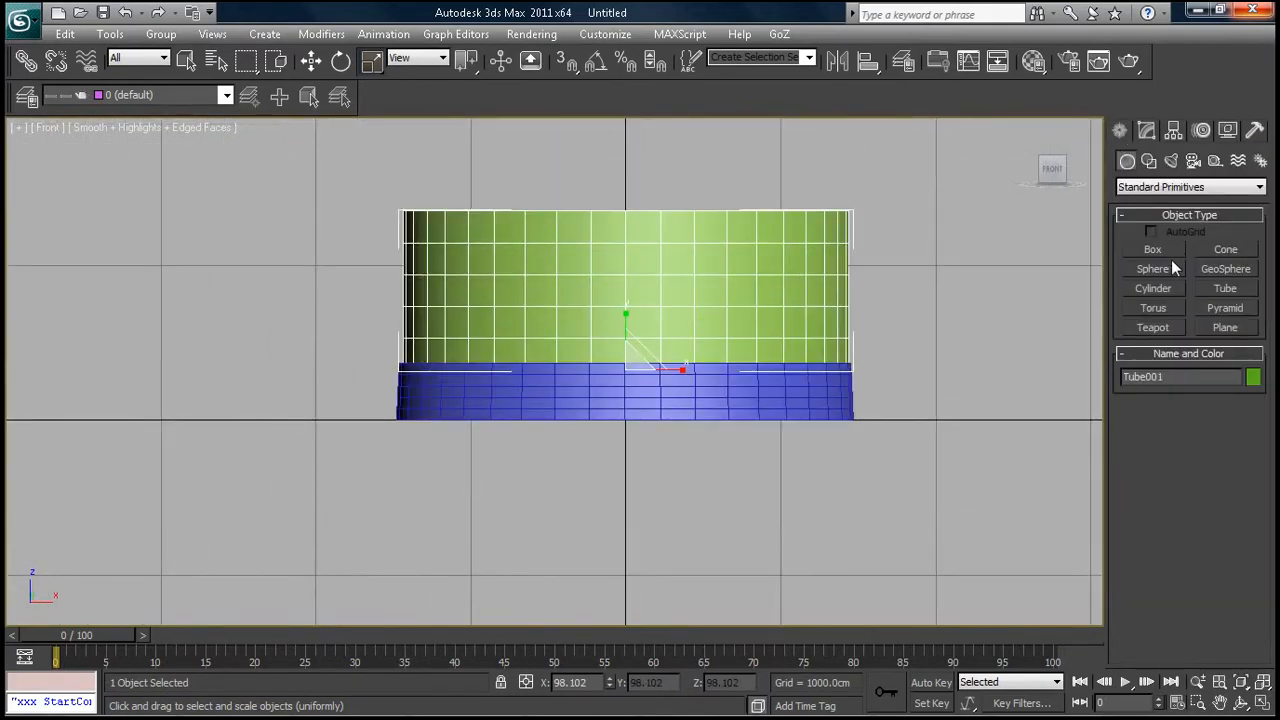
pyautogui.rightClick(657, 218)
pyautogui.moveTo(724, 399)
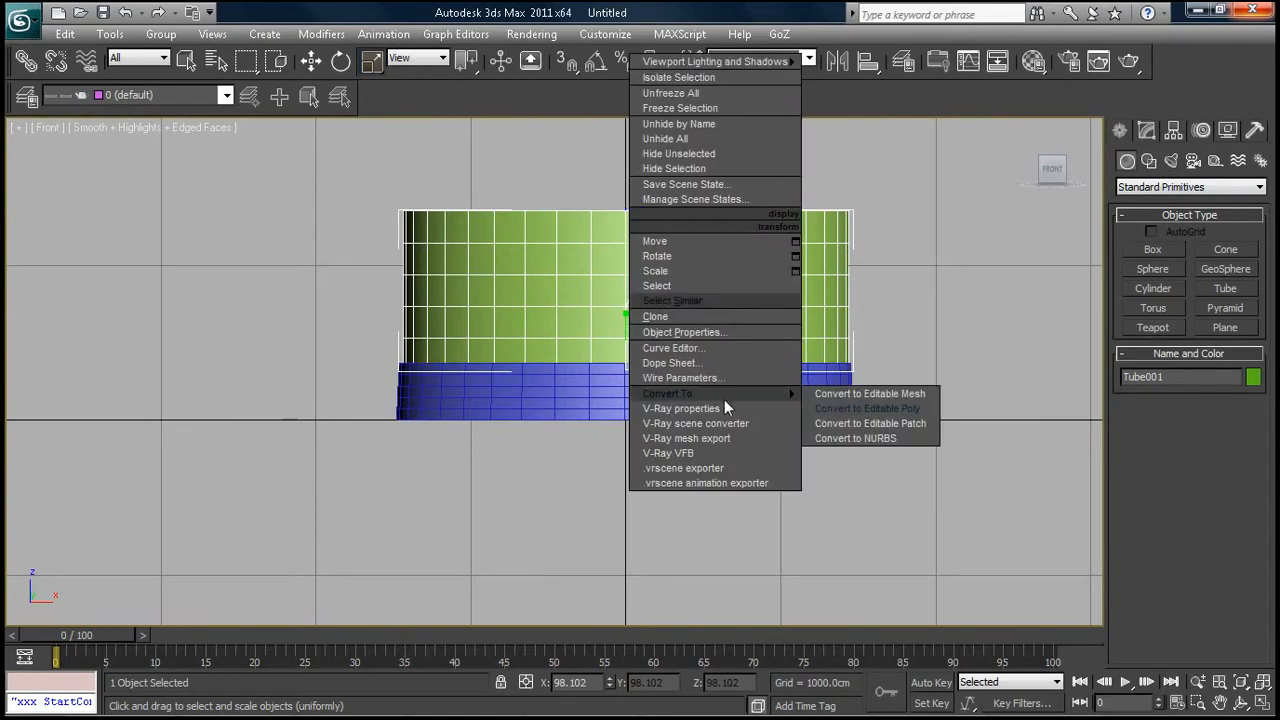
pyautogui.click(846, 410)
# Scale the tube vertically only, stretching it upward to about 215% on Z
pyautogui.moveTo(880, 286); pyautogui.dragTo(843, 389, button='middle')
pyautogui.scroll(-4, 646, 407)
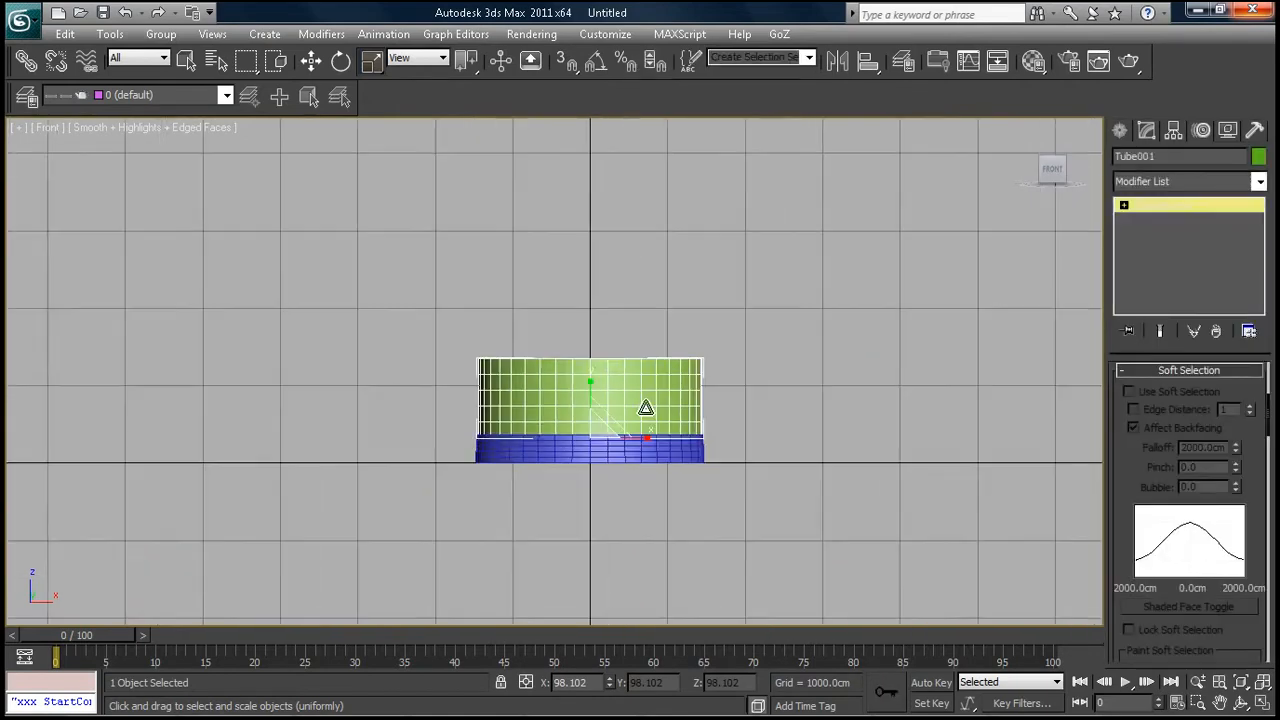
pyautogui.scroll(-4, 574, 358)
pyautogui.moveTo(574, 360); pyautogui.dragTo(548, 249)
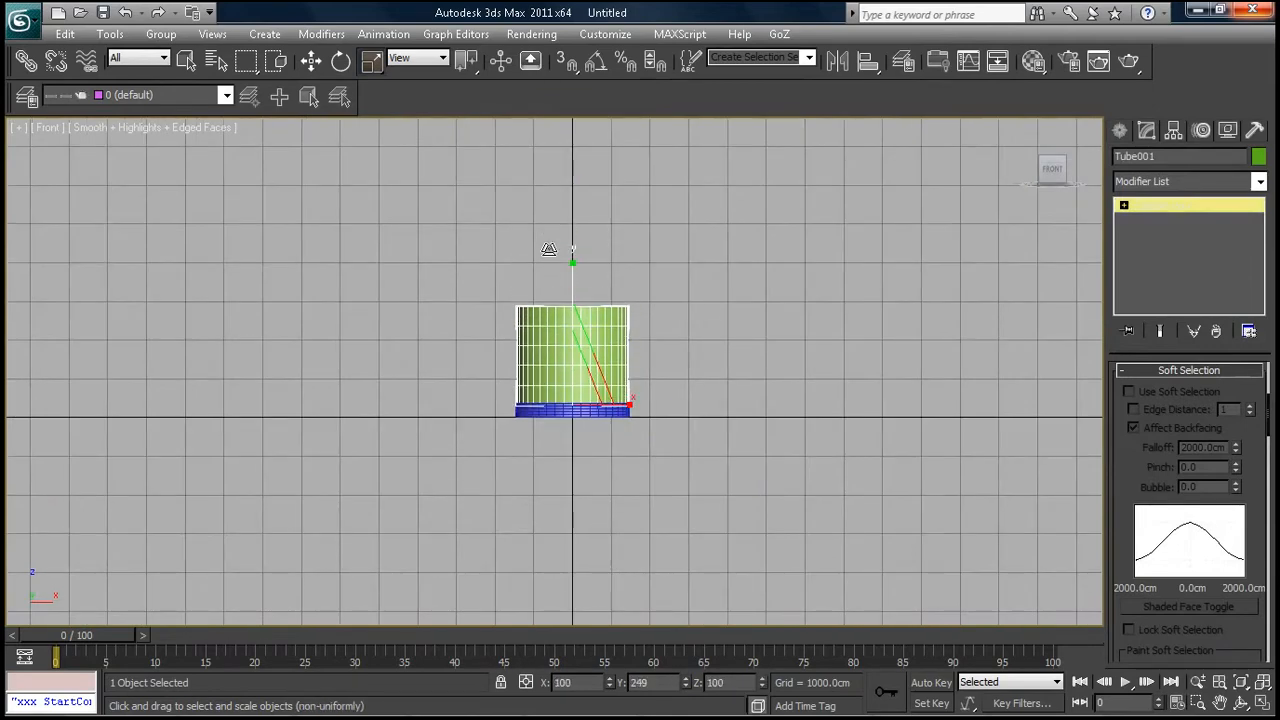
pyautogui.moveTo(548, 249); pyautogui.dragTo(549, 272)
pyautogui.scroll(3, 674, 288)
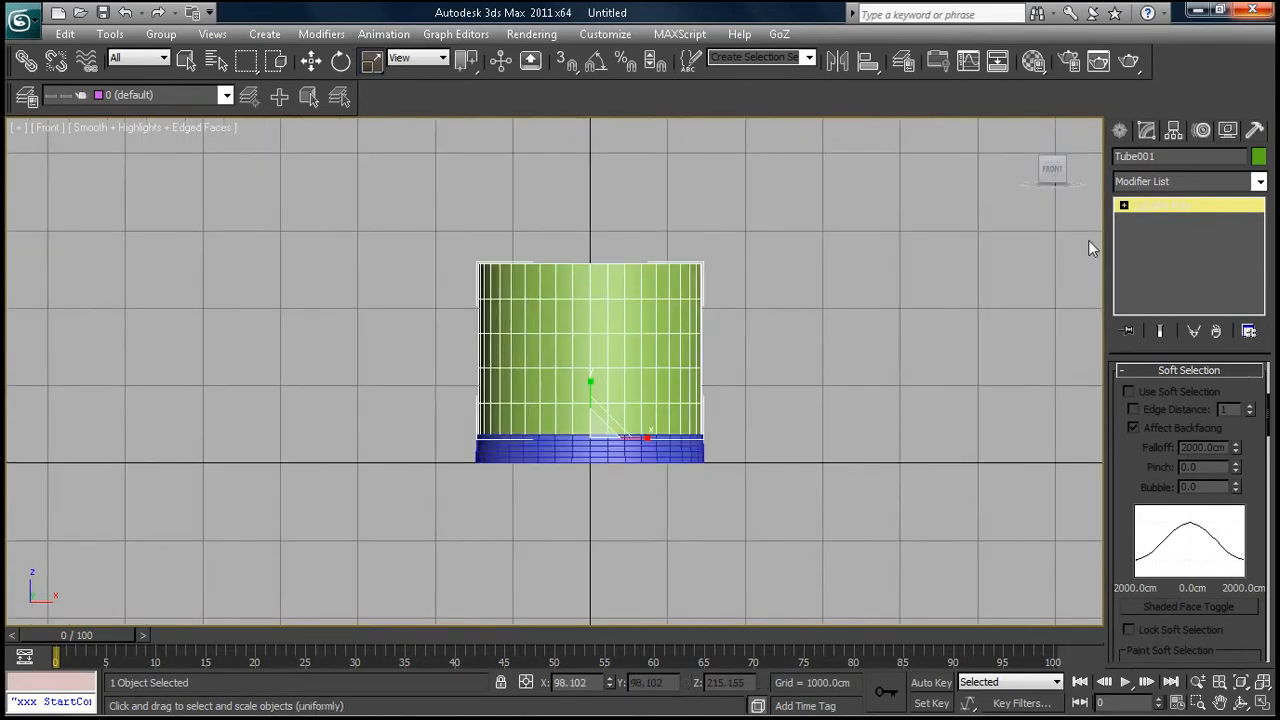
# Enter polygon sub-object editing on the tube's Editable Poly
pyautogui.rightClick(1152, 206)
pyautogui.click(1191, 206)
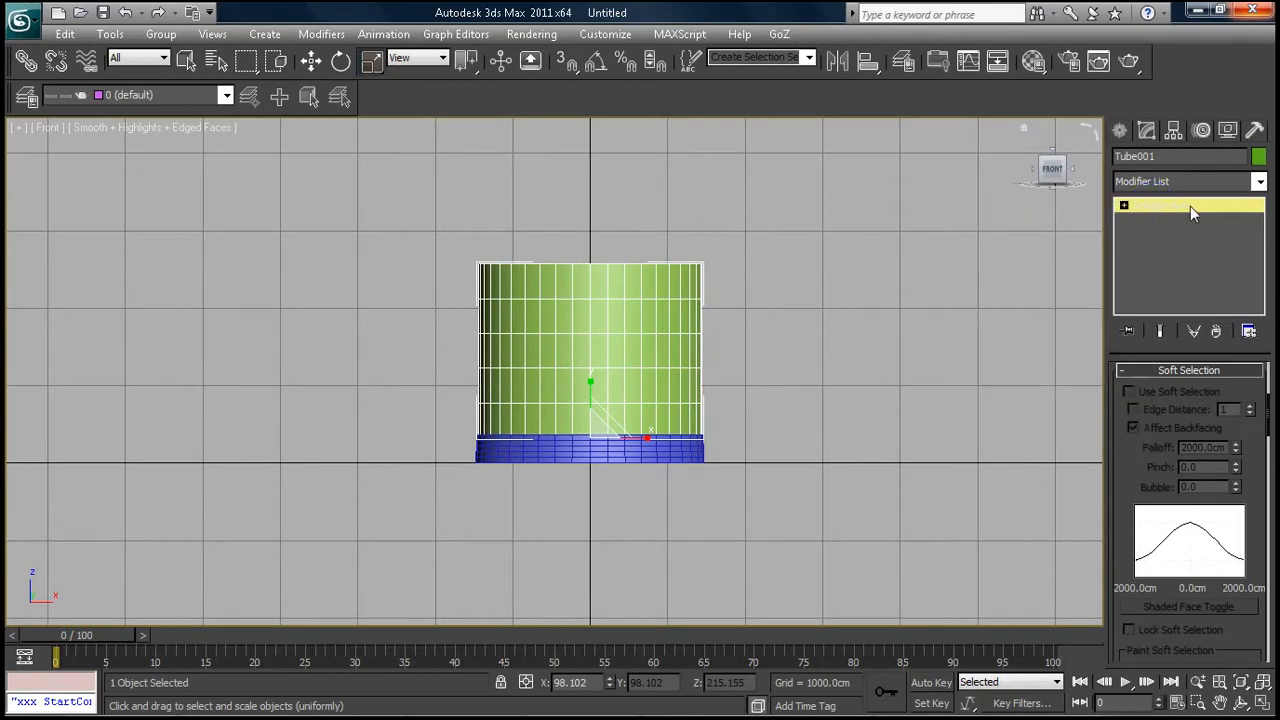
pyautogui.rightClick(1191, 206)
pyautogui.click(1194, 205)
pyautogui.scroll(5, 1220, 385)
pyautogui.click(1209, 394)
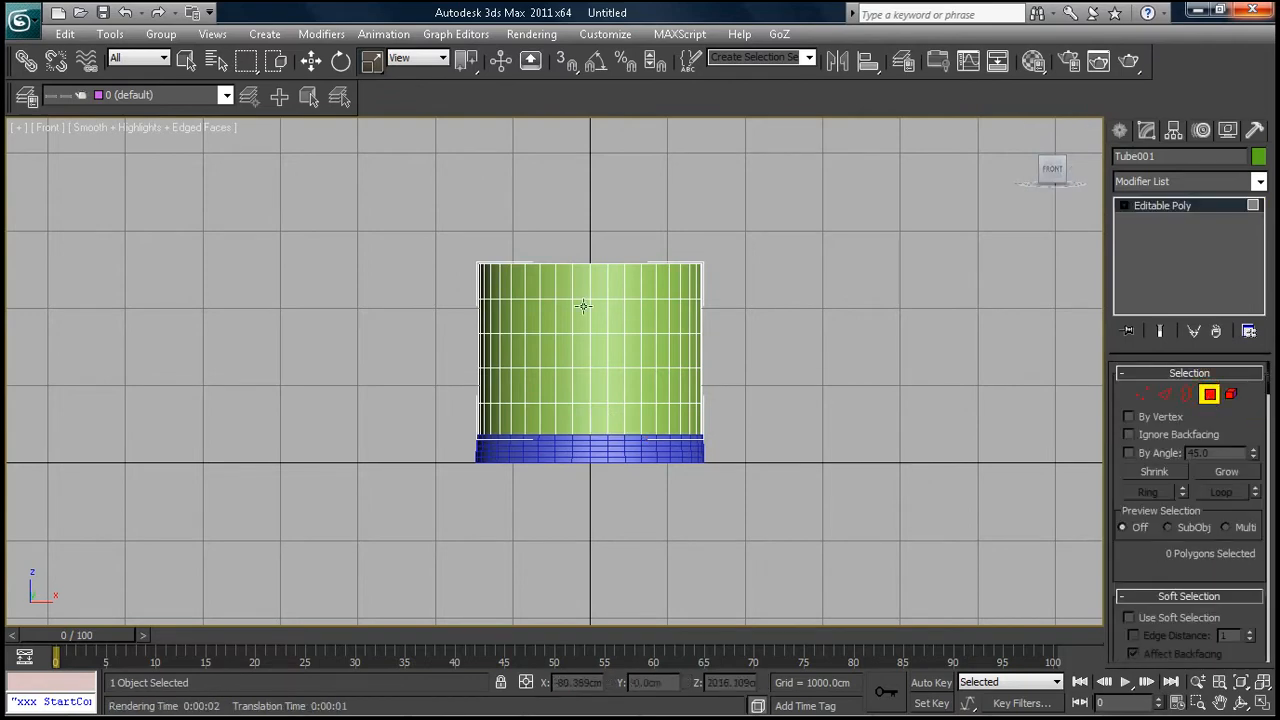
# Select only the polygons of the tube's top row, including the rim, all the way around
pyautogui.moveTo(561, 305); pyautogui.dragTo(742, 320)
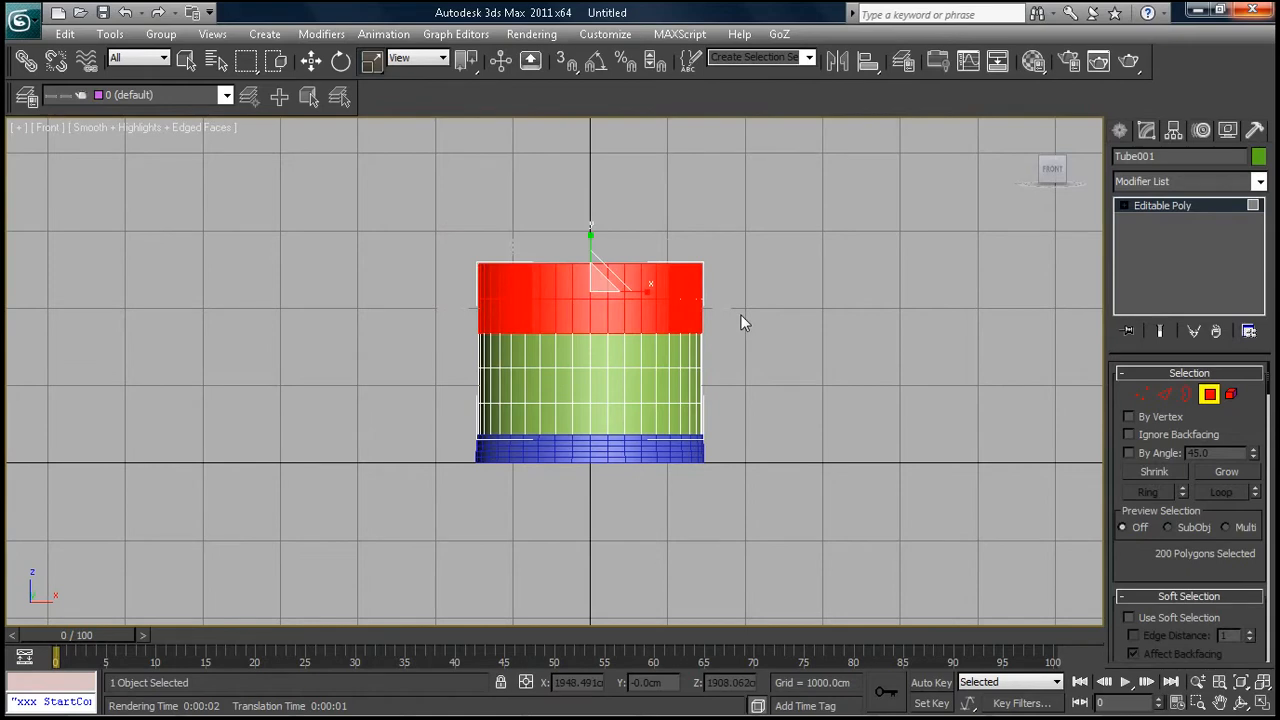
pyautogui.click(650, 241)
pyautogui.press('[')
pyautogui.moveTo(380, 127); pyautogui.dragTo(903, 240)
pyautogui.moveTo(355, 134); pyautogui.dragTo(881, 233)
pyautogui.click(294, 130)
pyautogui.moveTo(371, 133); pyautogui.dragTo(568, 179)
pyautogui.moveTo(858, 220); pyautogui.dragTo(906, 226)
# Scale the selected top band of polygons along the vertical axis so that the band becomes taller
pyautogui.keyDown('alt'); pyautogui.moveTo(906, 226); pyautogui.dragTo(651, 446, button='middle'); pyautogui.keyUp('alt')
pyautogui.press('f')
pyautogui.scroll(5, 585, 340)
pyautogui.scroll(3, 651, 446)
pyautogui.moveTo(711, 414); pyautogui.dragTo(651, 444, button='middle')
pyautogui.scroll(3, 657, 448)
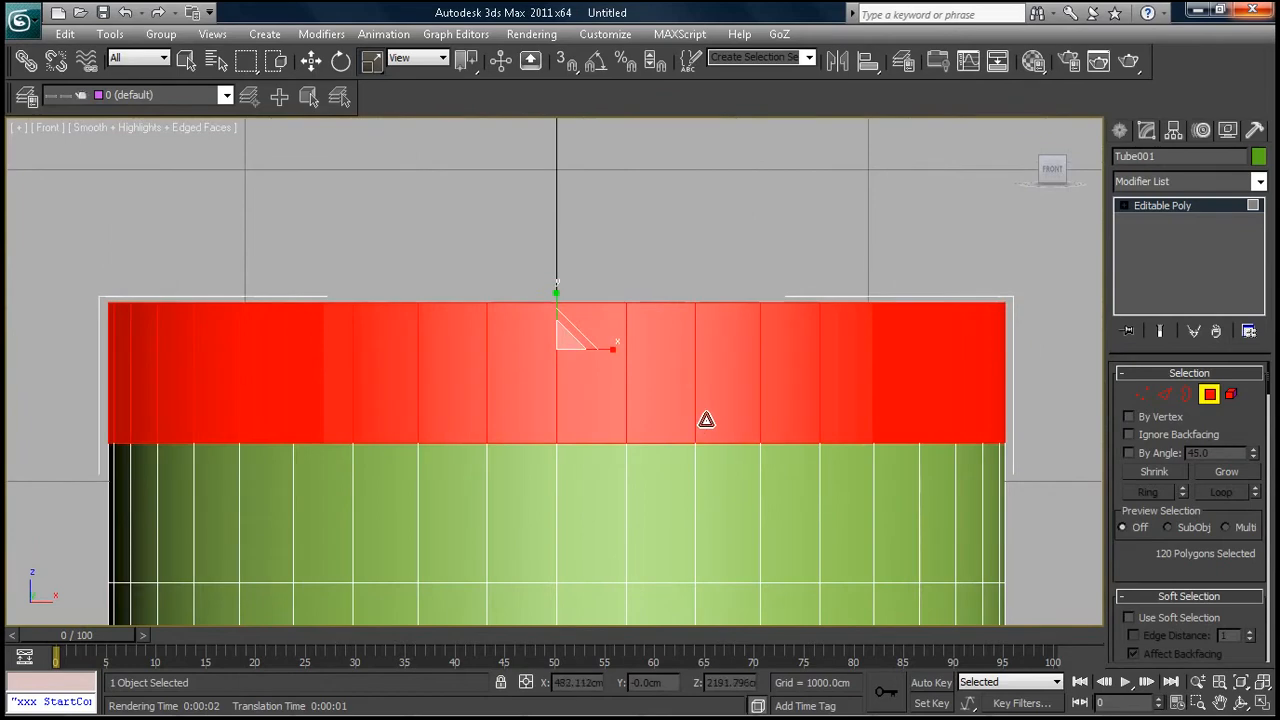
pyautogui.moveTo(556, 292); pyautogui.dragTo(556, 259)
pyautogui.scroll(-1, 597, 310)
pyautogui.scroll(-4, 597, 310)
pyautogui.moveTo(592, 383); pyautogui.dragTo(629, 340, button='middle')
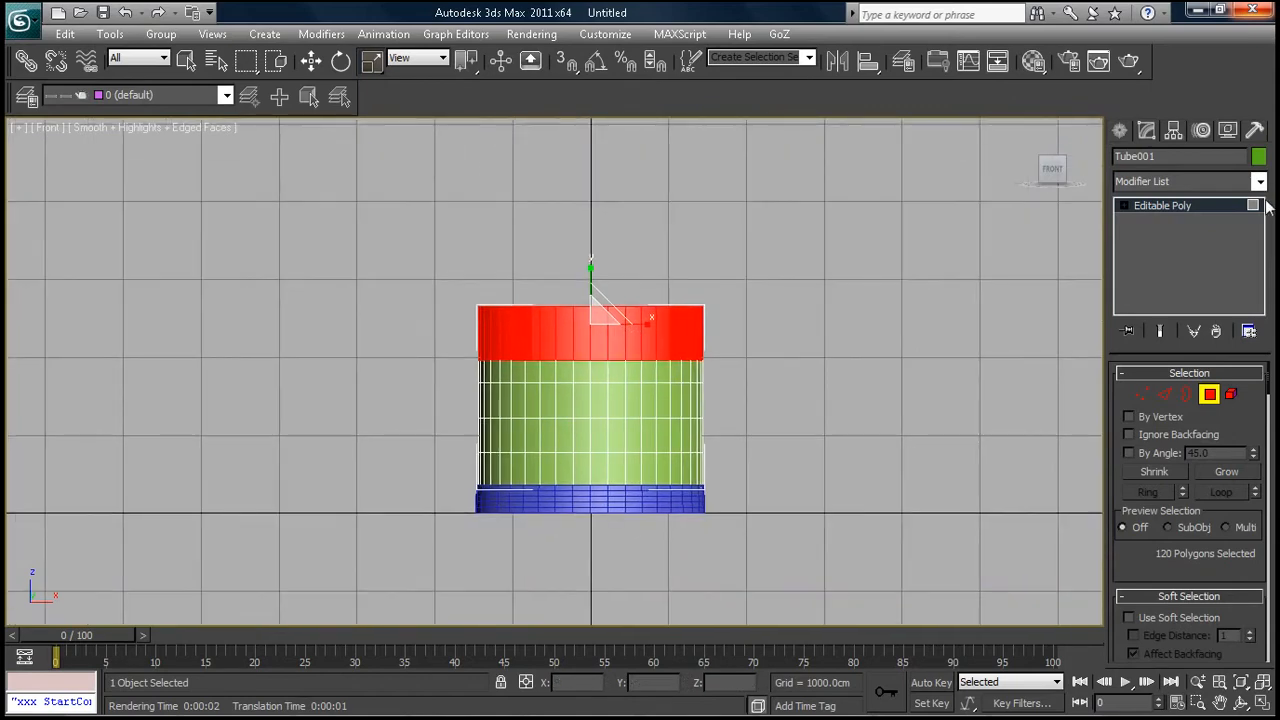
# Enable Soft Selection for the top polygons and set its falloff to 518.4 cm
pyautogui.scroll(-5, 1190, 510)
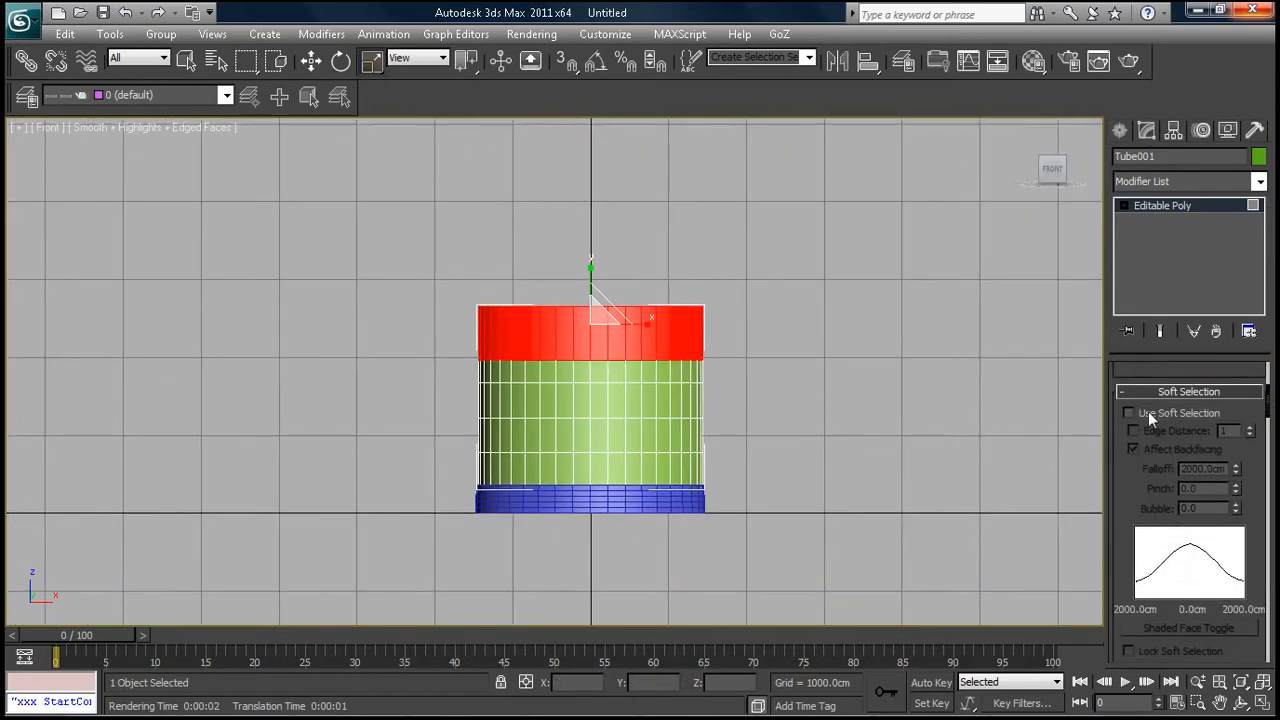
pyautogui.click(1130, 413)
pyautogui.moveTo(1237, 470); pyautogui.dragTo(1260, 536)
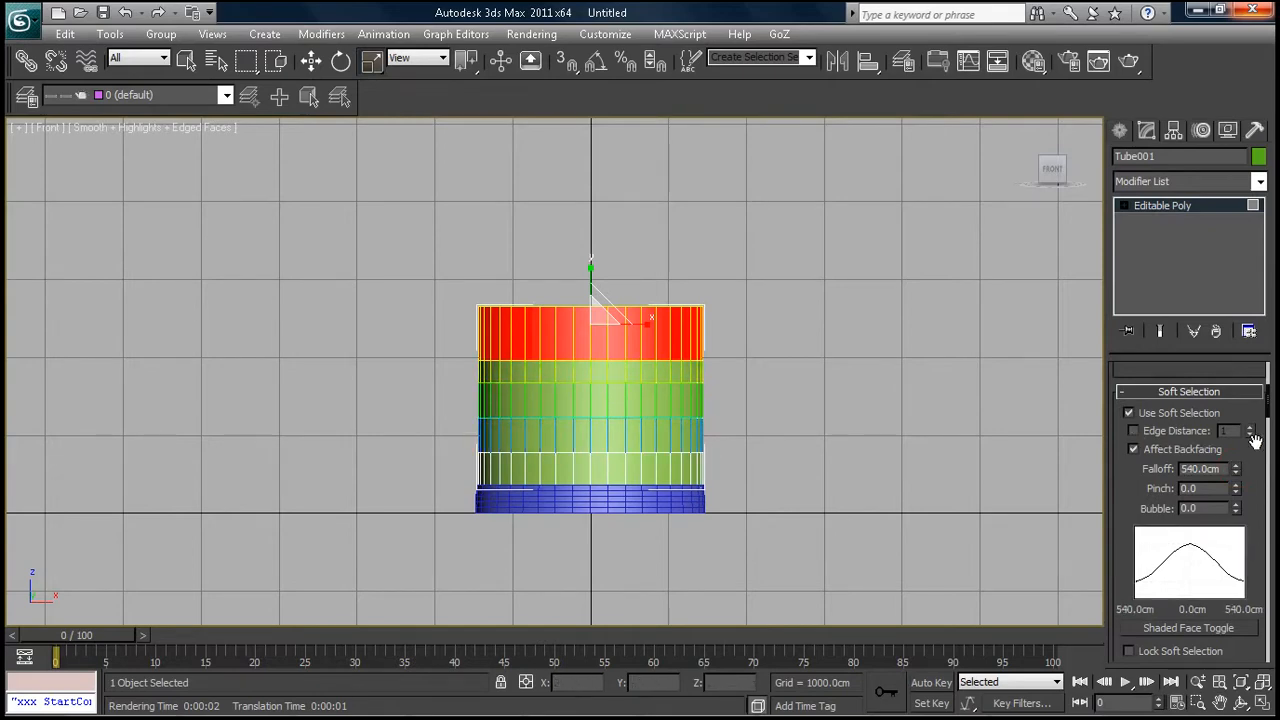
pyautogui.moveTo(1240, 470)
pyautogui.mouseDown()
pyautogui.moveTo(1244, 560)
pyautogui.moveTo(1232, 470)
pyautogui.mouseUp()
pyautogui.scroll(3, 789, 413)
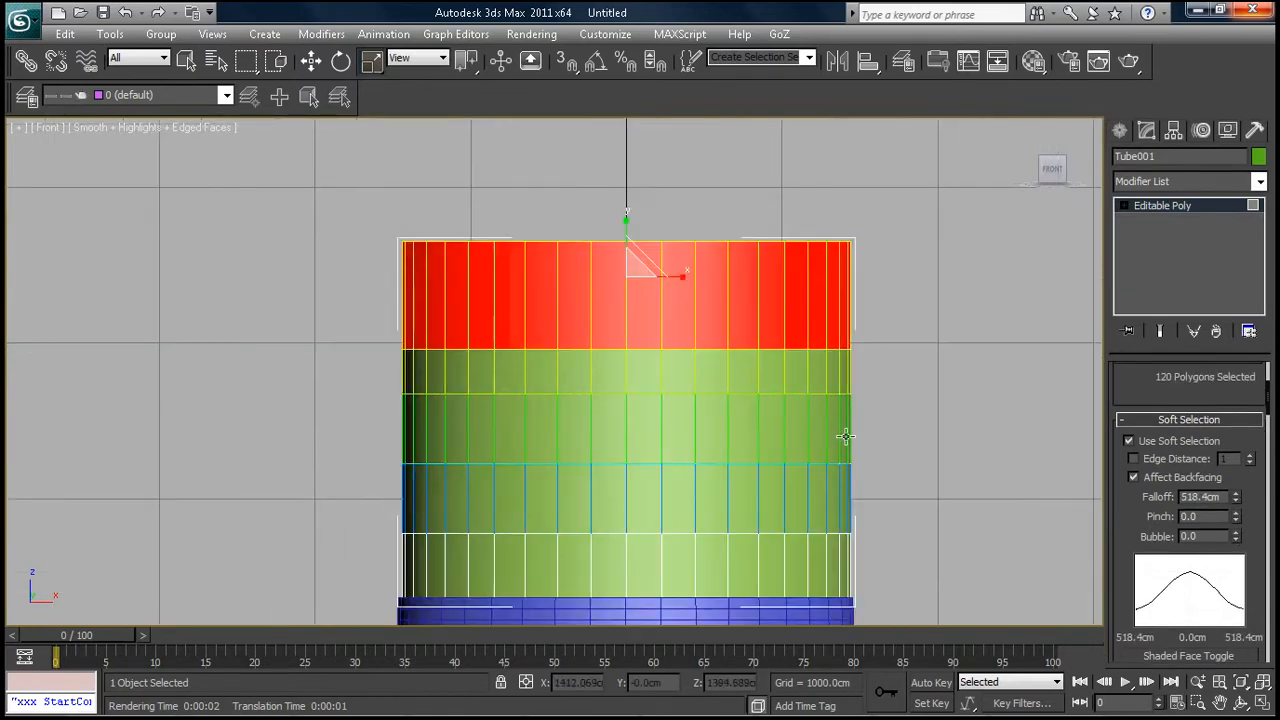
pyautogui.moveTo(845, 436); pyautogui.dragTo(769, 383, button='middle')
pyautogui.moveTo(1240, 503); pyautogui.dragTo(1245, 600)
pyautogui.moveTo(1253, 658); pyautogui.dragTo(1265, 494)
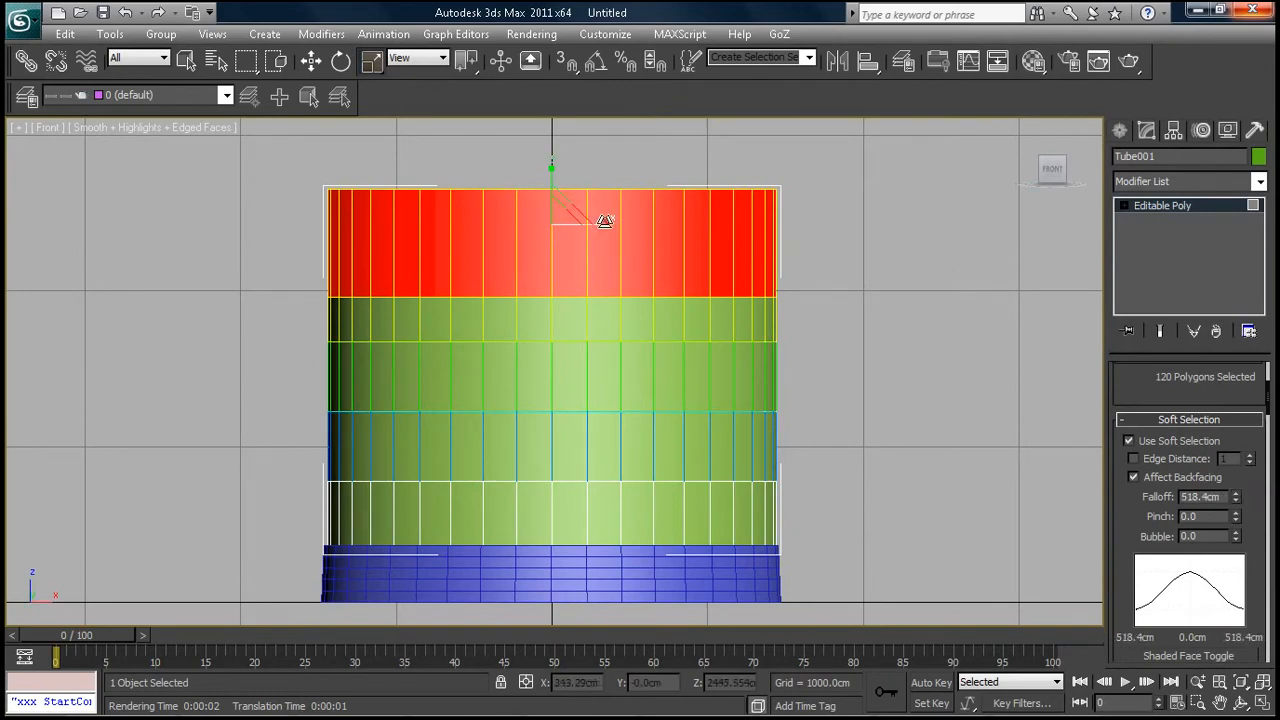
# Scale the soft-selected top polygons outward so that the tube flares toward its rim
pyautogui.moveTo(608, 220); pyautogui.dragTo(598, 220)
pyautogui.hotkey('ctrl', 'z')
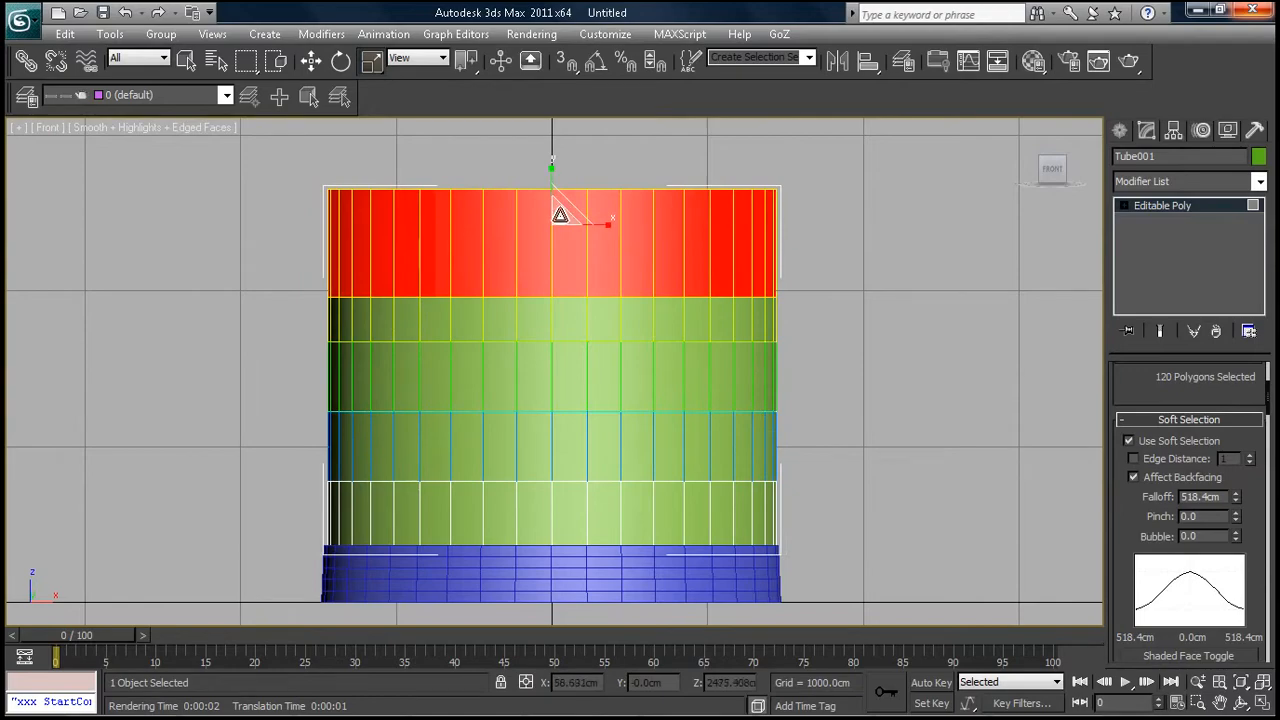
pyautogui.scroll(-3, 568, 222)
pyautogui.keyDown('alt'); pyautogui.moveTo(588, 303); pyautogui.dragTo(606, 349, button='middle'); pyautogui.keyUp('alt')
pyautogui.moveTo(586, 377)
pyautogui.mouseDown()
pyautogui.moveTo(593, 356)
pyautogui.moveTo(601, 388)
pyautogui.moveTo(574, 249)
pyautogui.moveTo(634, 443)
pyautogui.moveTo(594, 309)
pyautogui.moveTo(610, 374)
pyautogui.moveTo(597, 360)
pyautogui.mouseUp()
# Move the soft-selected top polygons upward to lengthen the glass, and clear the polygon selection
pyautogui.click(312, 61)
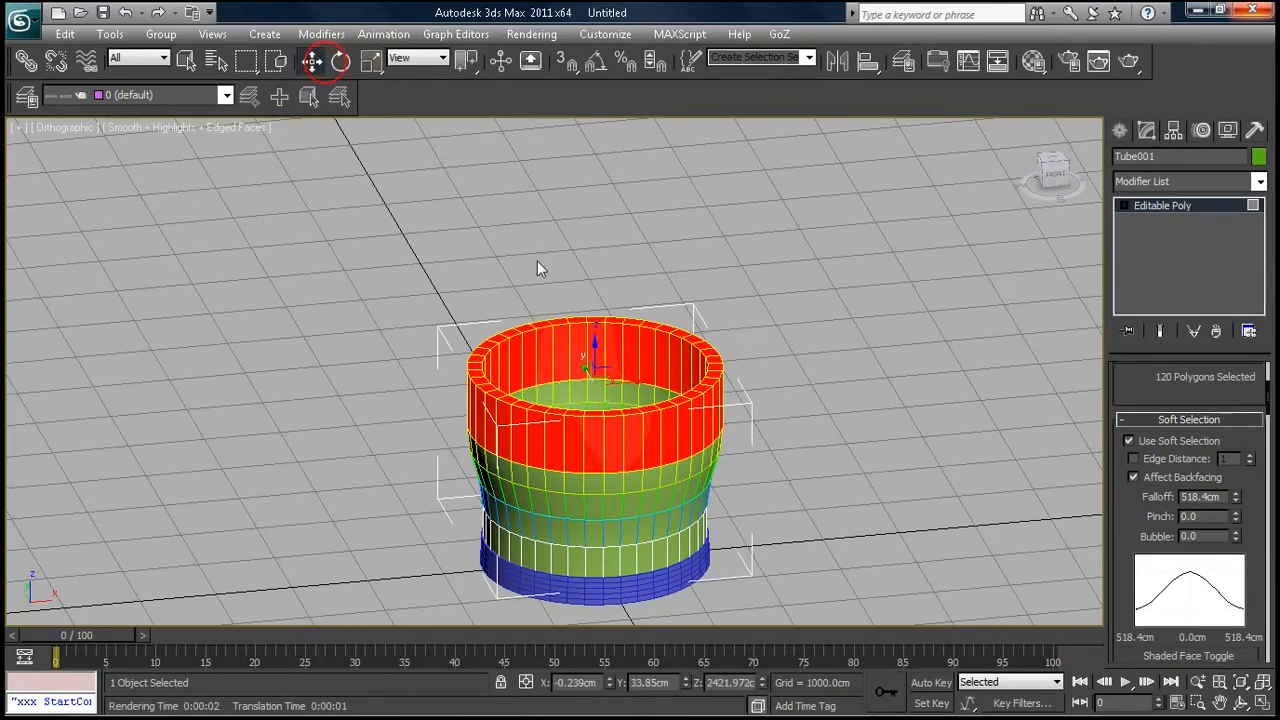
pyautogui.moveTo(591, 343); pyautogui.dragTo(597, 223)
pyautogui.click(860, 351)
pyautogui.scroll(-5, 834, 356)
pyautogui.keyDown('alt'); pyautogui.moveTo(832, 400); pyautogui.dragTo(740, 360, button='middle'); pyautogui.keyUp('alt')
pyautogui.scroll(4, 727, 388)
pyautogui.scroll(2, 771, 394)
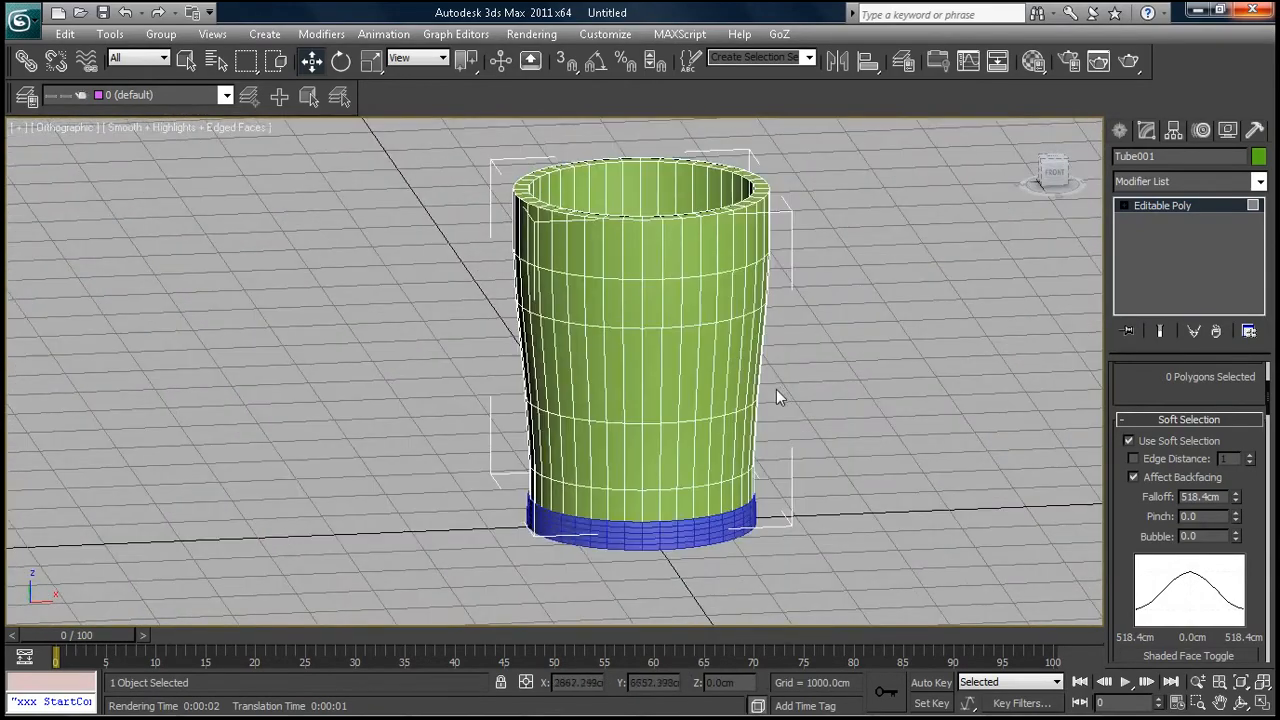
# Switch to edge sub-object editing at the tube's rim and turn off Soft Selection
pyautogui.scroll(-2, 783, 396)
pyautogui.keyDown('alt'); pyautogui.moveTo(783, 396); pyautogui.dragTo(697, 396, button='middle'); pyautogui.keyUp('alt')
pyautogui.scroll(5, 789, 522)
pyautogui.scroll(2, 697, 396)
pyautogui.click(804, 356)
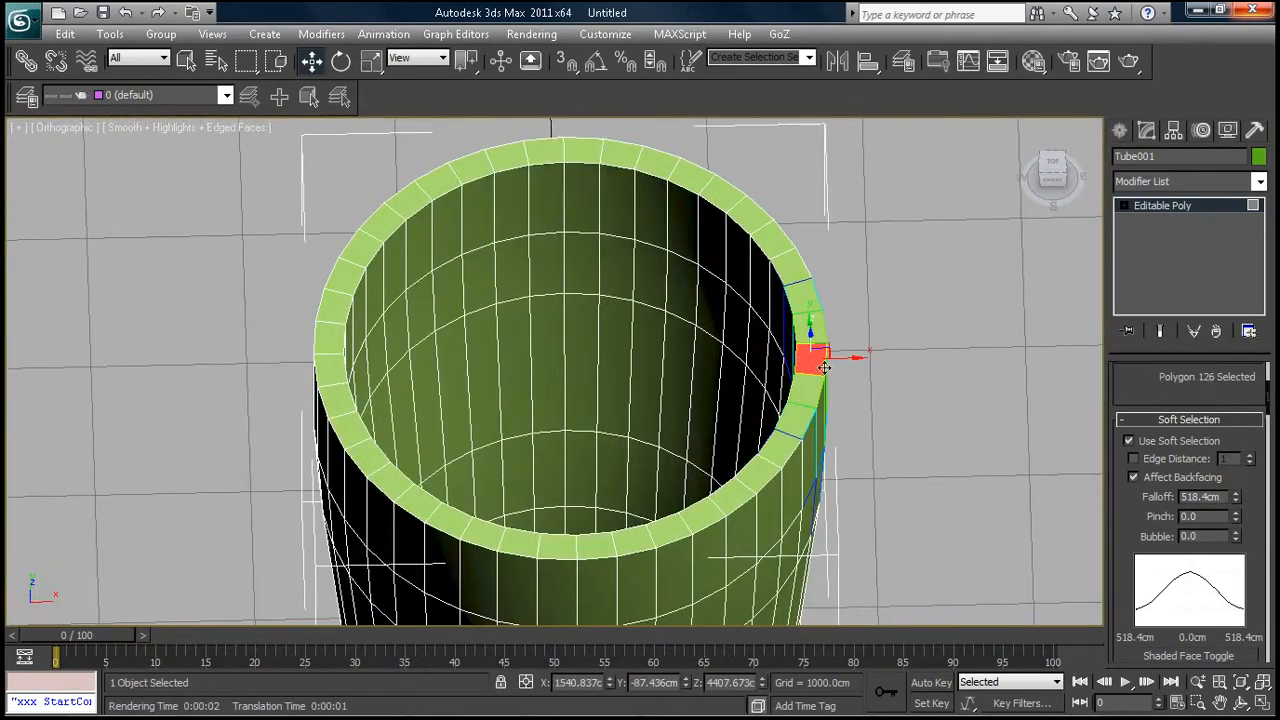
pyautogui.moveTo(1268, 398)
pyautogui.mouseDown()
pyautogui.moveTo(1270, 432)
pyautogui.moveTo(1270, 380)
pyautogui.mouseUp()
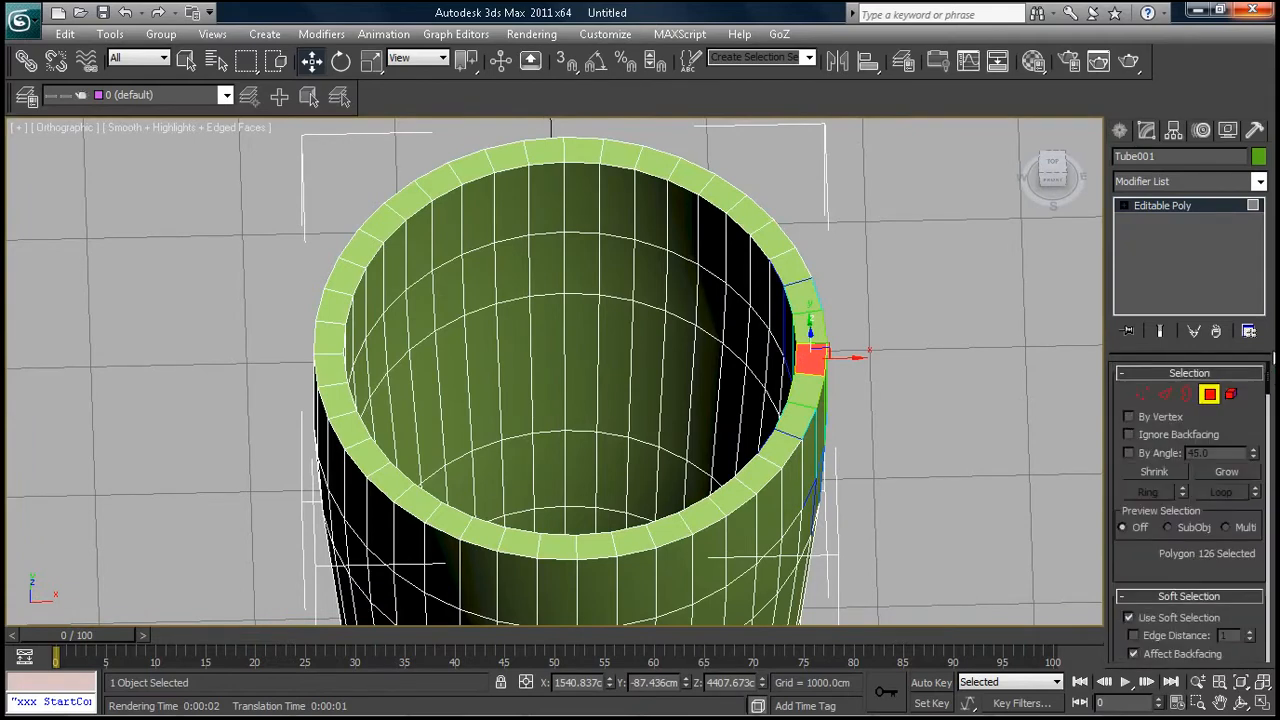
pyautogui.click(1163, 393)
pyautogui.click(806, 376)
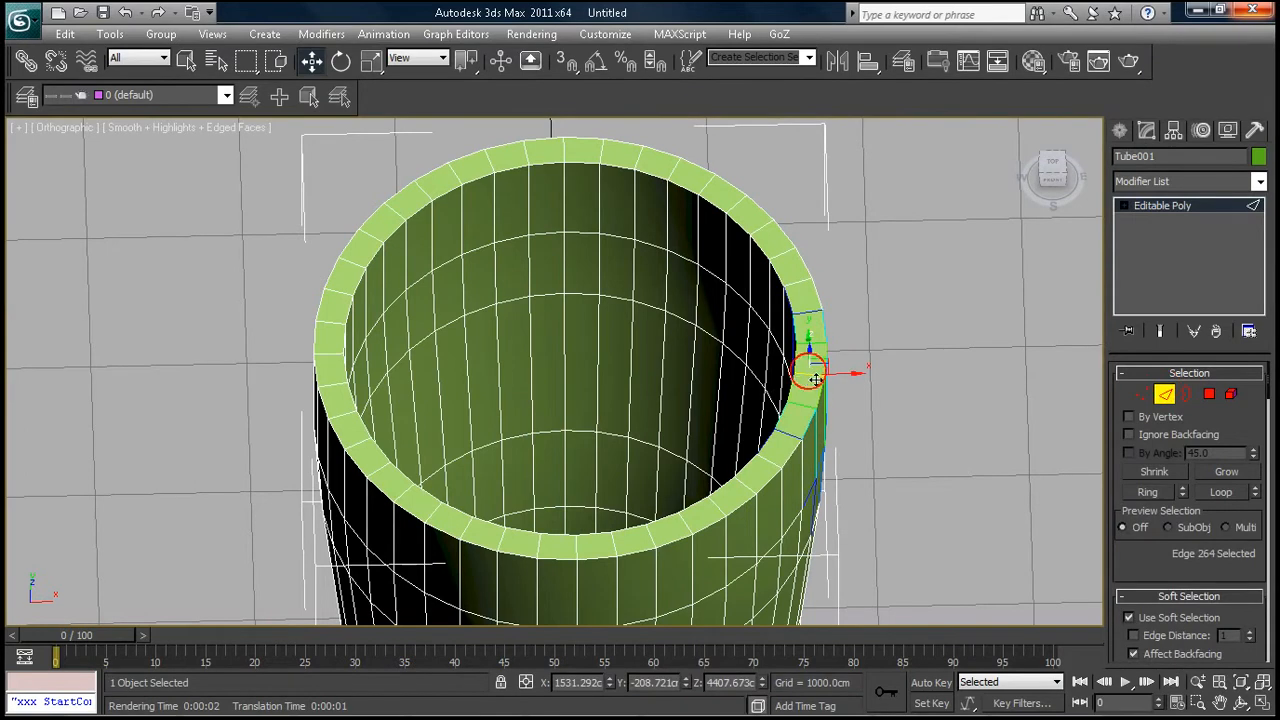
pyautogui.scroll(3, 810, 378)
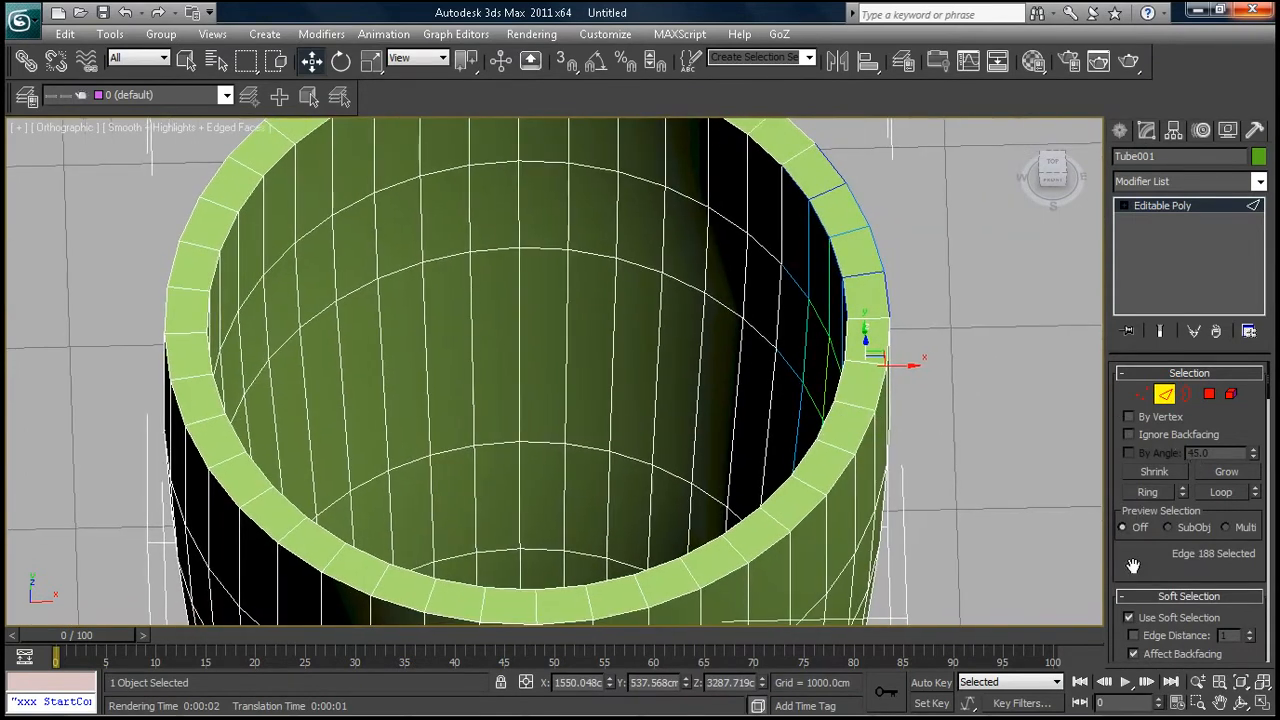
pyautogui.moveTo(1268, 402)
pyautogui.mouseDown()
pyautogui.moveTo(1268, 414)
pyautogui.moveTo(1266, 390)
pyautogui.mouseUp()
pyautogui.click(1129, 532)
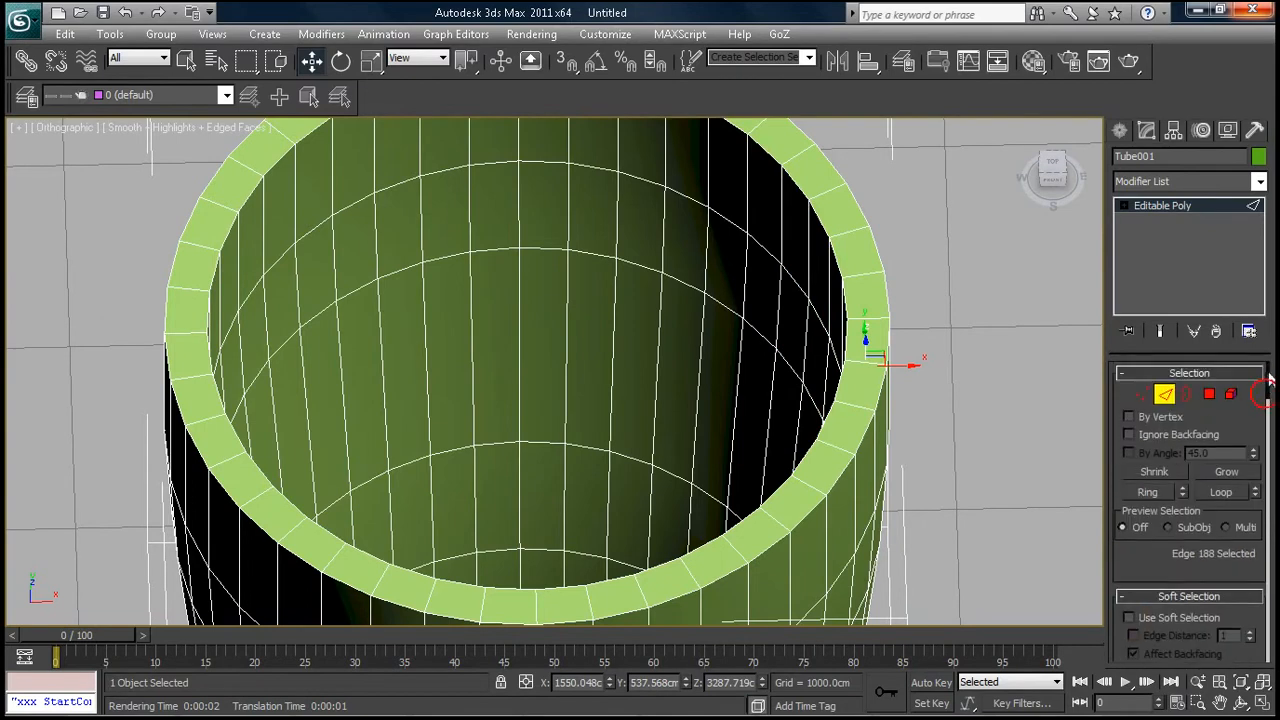
# Try ring selections on the short edges across the rim and on the vertical edges of the outer wall's top row
pyautogui.keyDown('ctrl'); pyautogui.click(858, 311); pyautogui.keyUp('ctrl')
pyautogui.scroll(5, 880, 330)
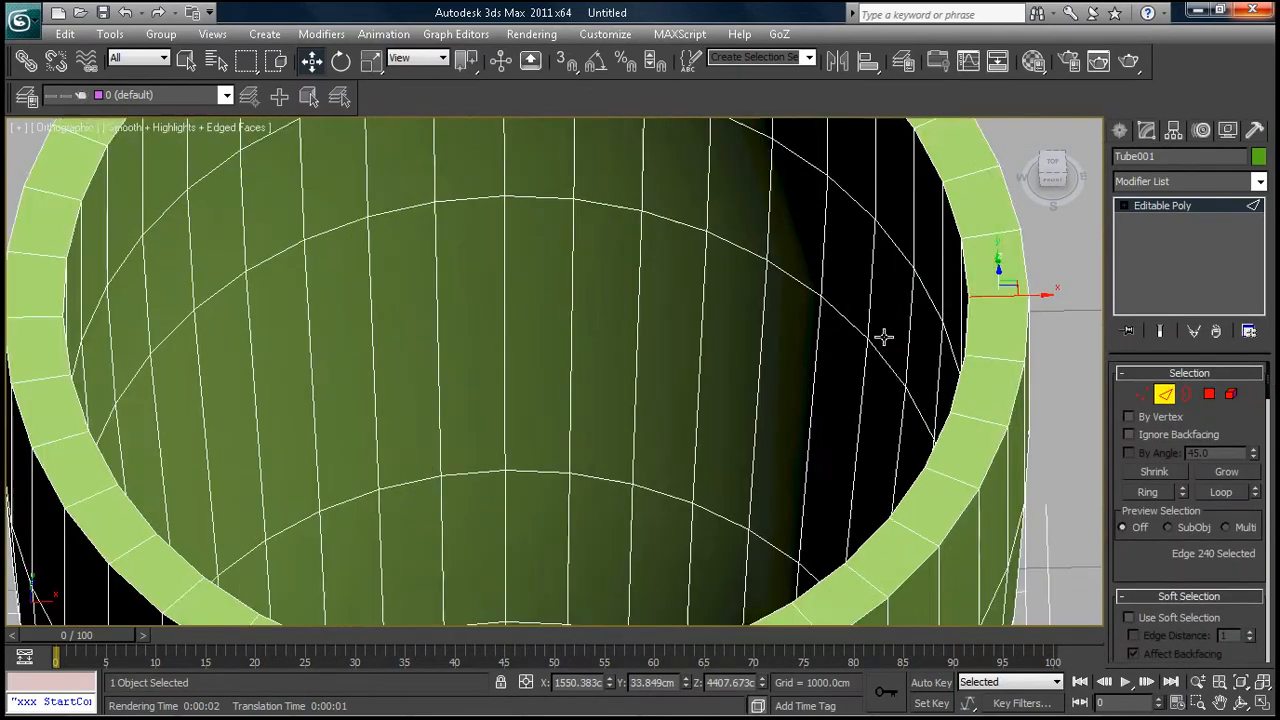
pyautogui.moveTo(851, 331); pyautogui.dragTo(799, 406, button='middle')
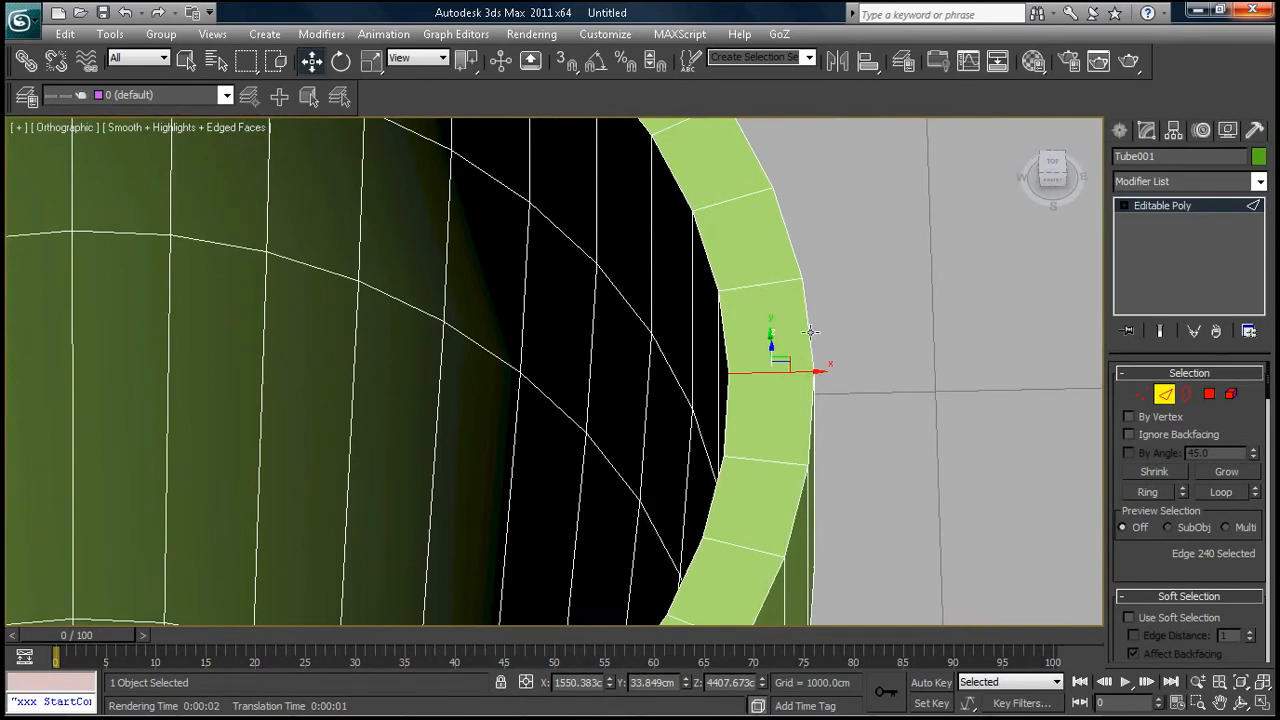
pyautogui.click(747, 370)
pyautogui.click(1155, 492)
pyautogui.keyDown('alt'); pyautogui.moveTo(860, 359); pyautogui.dragTo(814, 339, button='middle'); pyautogui.keyUp('alt')
pyautogui.scroll(-2, 814, 339)
pyautogui.keyDown('alt'); pyautogui.moveTo(679, 388); pyautogui.dragTo(591, 274, button='middle'); pyautogui.keyUp('alt')
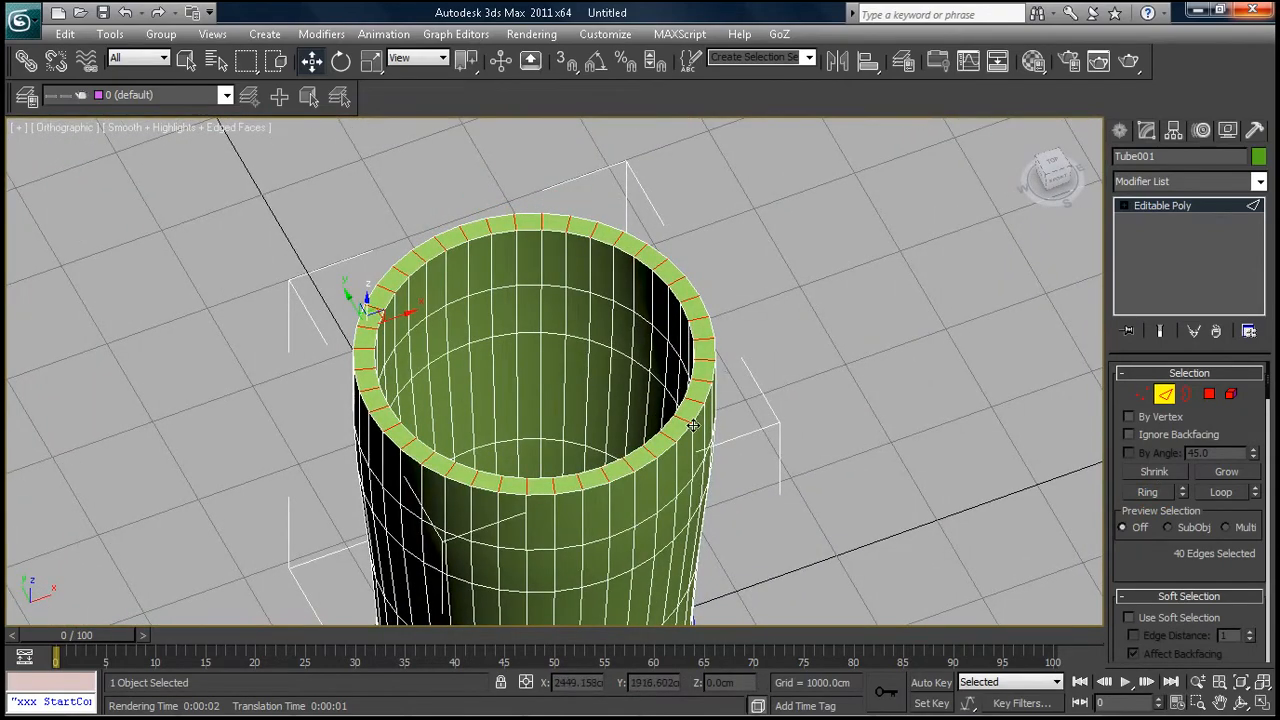
pyautogui.click(607, 509)
pyautogui.click(1152, 491)
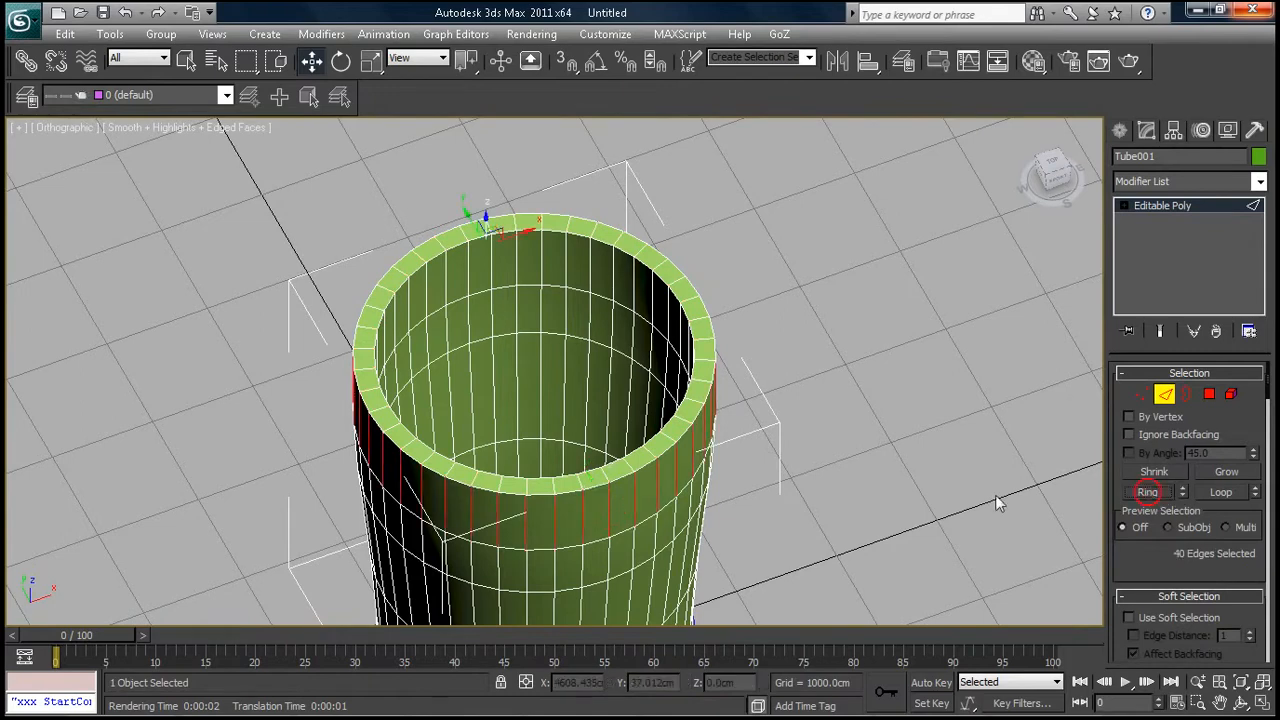
# Select the ring of short edges across the rim and connect them with a new edge loop around the rim
pyautogui.click(651, 455)
pyautogui.click(658, 472)
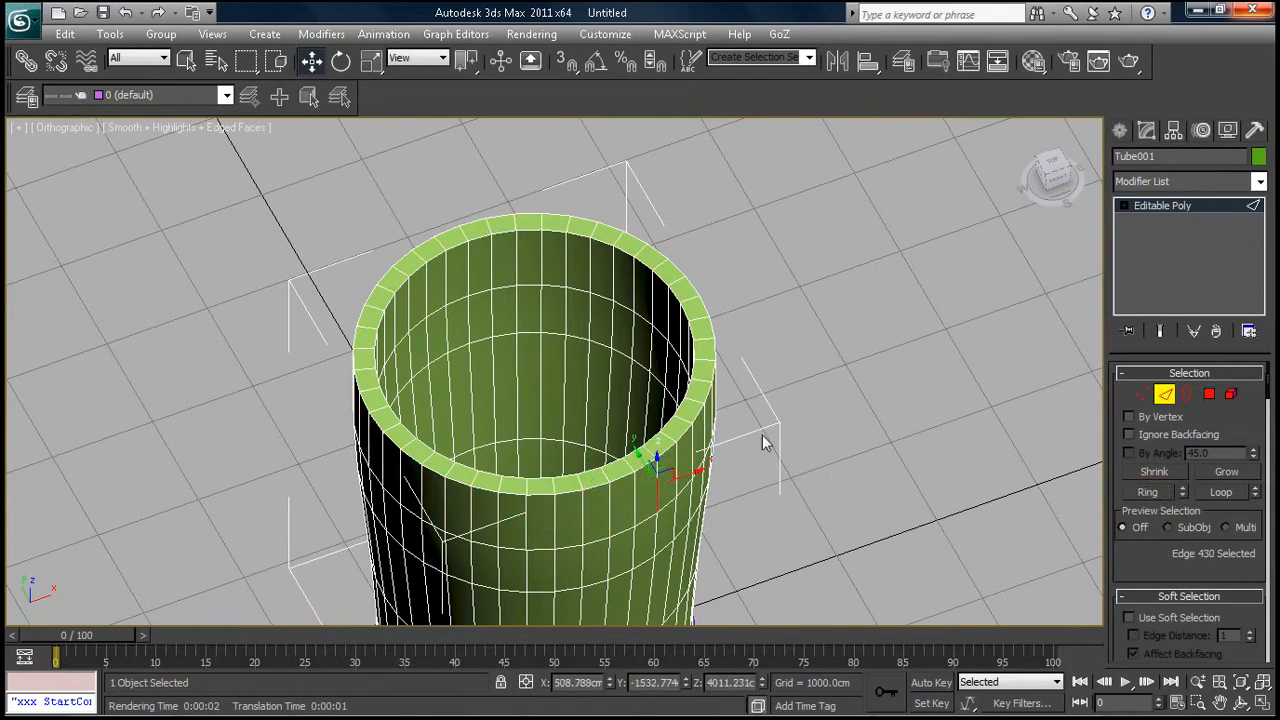
pyautogui.click(1147, 491)
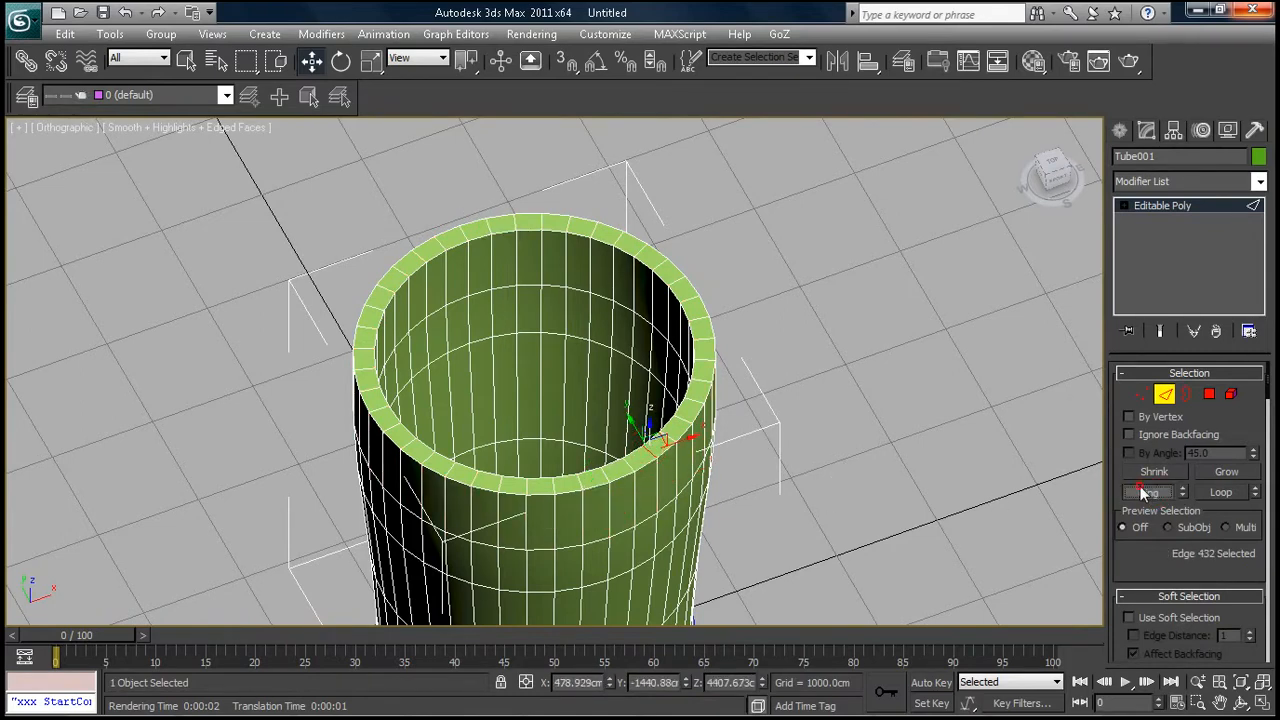
pyautogui.moveTo(1268, 392)
pyautogui.mouseDown()
pyautogui.moveTo(1270, 436)
pyautogui.moveTo(1272, 406)
pyautogui.mouseUp()
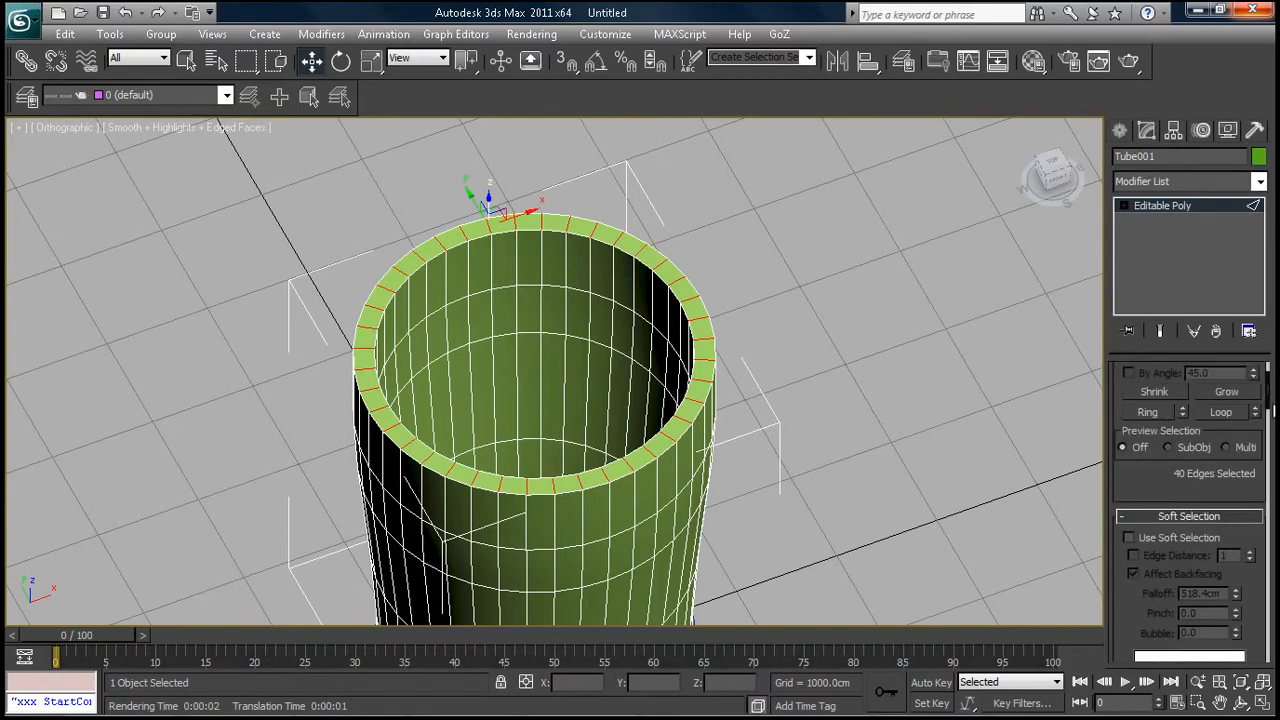
pyautogui.click(1152, 516)
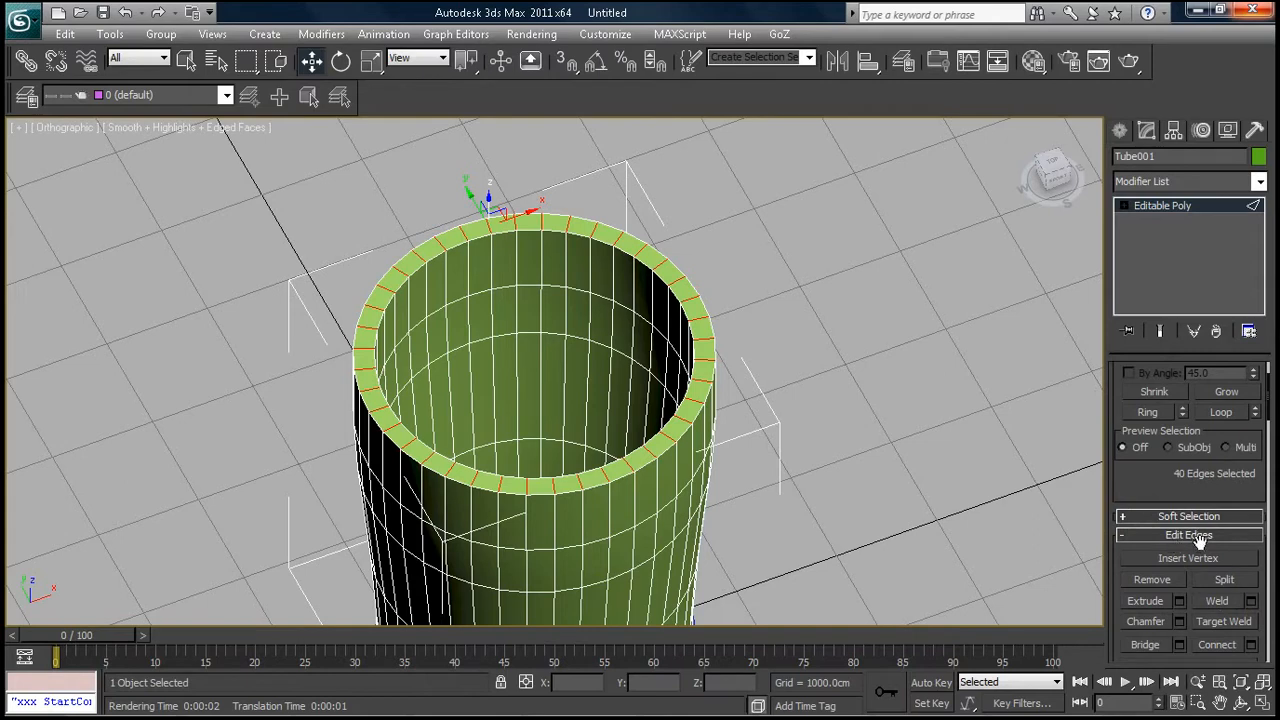
pyautogui.click(1221, 643)
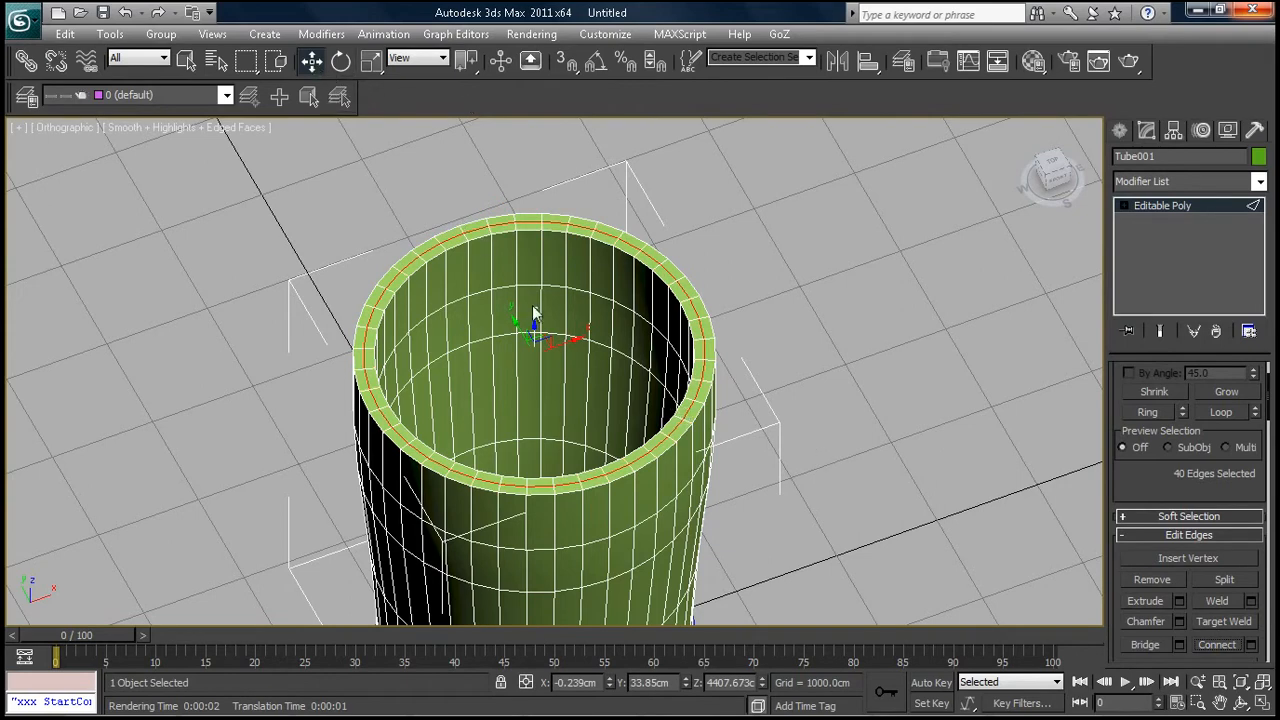
pyautogui.moveTo(648, 374)
pyautogui.keyDown('alt'); pyautogui.mouseDown(button='middle')
pyautogui.moveTo(662, 470)
pyautogui.moveTo(664, 355)
pyautogui.mouseUp(button='middle'); pyautogui.keyUp('alt')
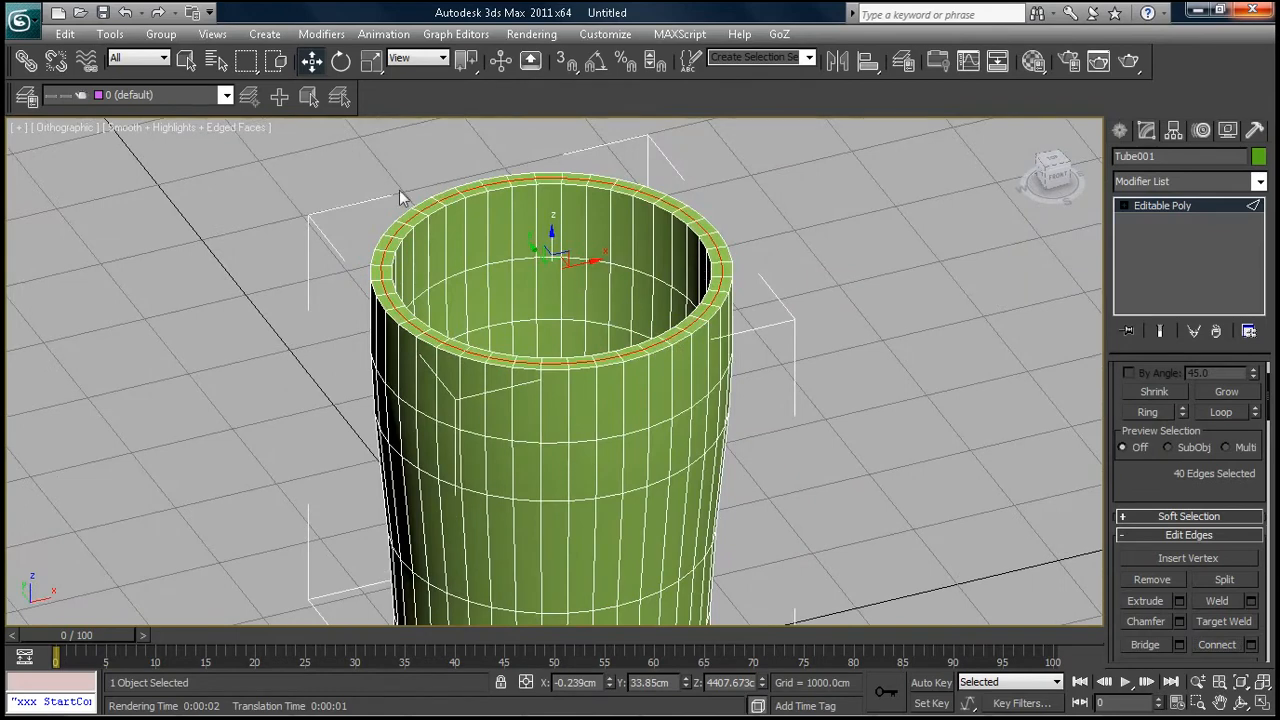
pyautogui.moveTo(557, 182); pyautogui.dragTo(549, 232)
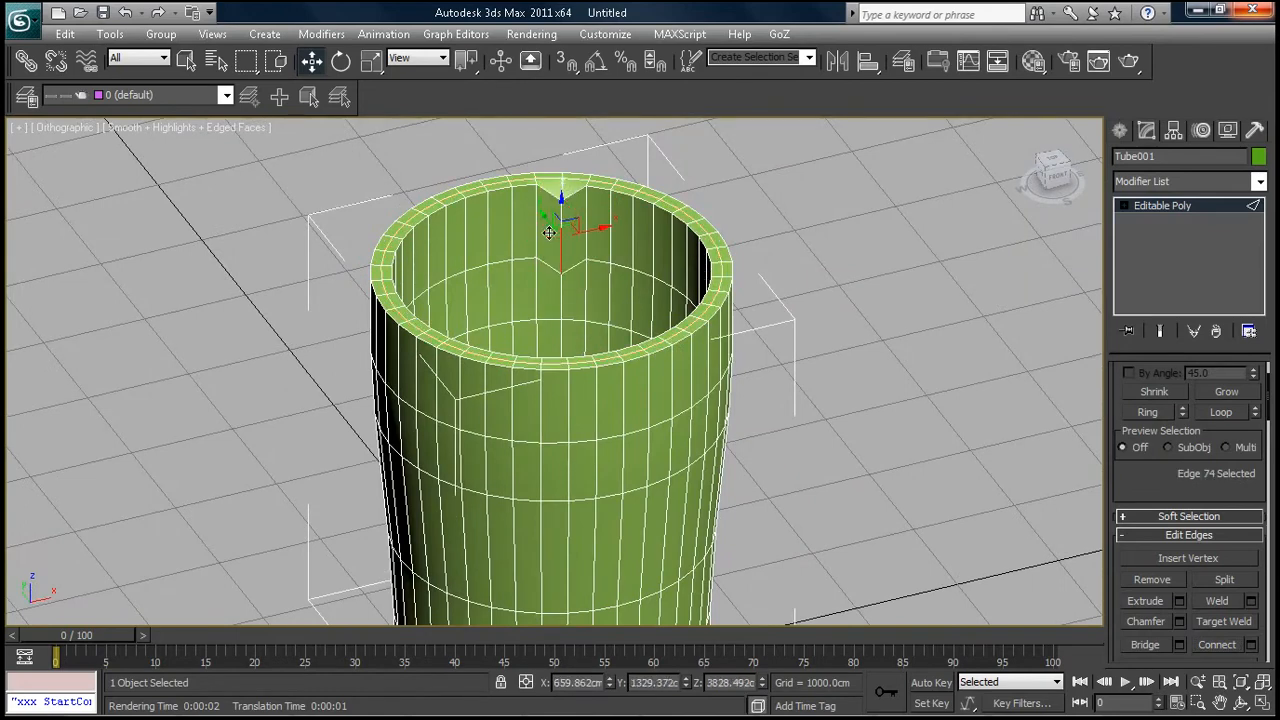
pyautogui.hotkey('ctrl', 'z')
pyautogui.hotkey('ctrl', 'z')
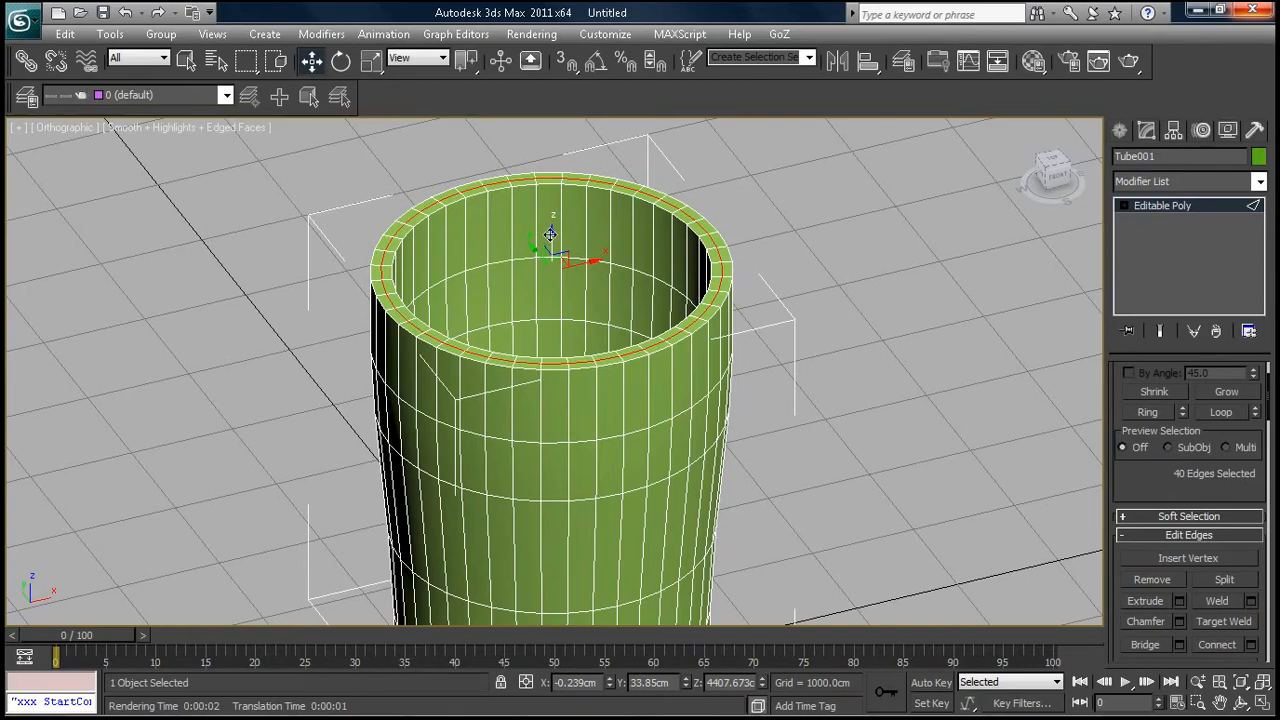
# Raise the rim's middle edge loop slightly, and connect the ring of edges on the rim's inner slope with a new loop
pyautogui.moveTo(551, 234)
pyautogui.mouseDown()
pyautogui.moveTo(552, 200)
pyautogui.moveTo(552, 212)
pyautogui.mouseUp()
pyautogui.click(652, 191)
pyautogui.keyDown('alt'); pyautogui.moveTo(690, 360); pyautogui.dragTo(648, 370, button='middle'); pyautogui.keyUp('alt')
pyautogui.scroll(6, 648, 370)
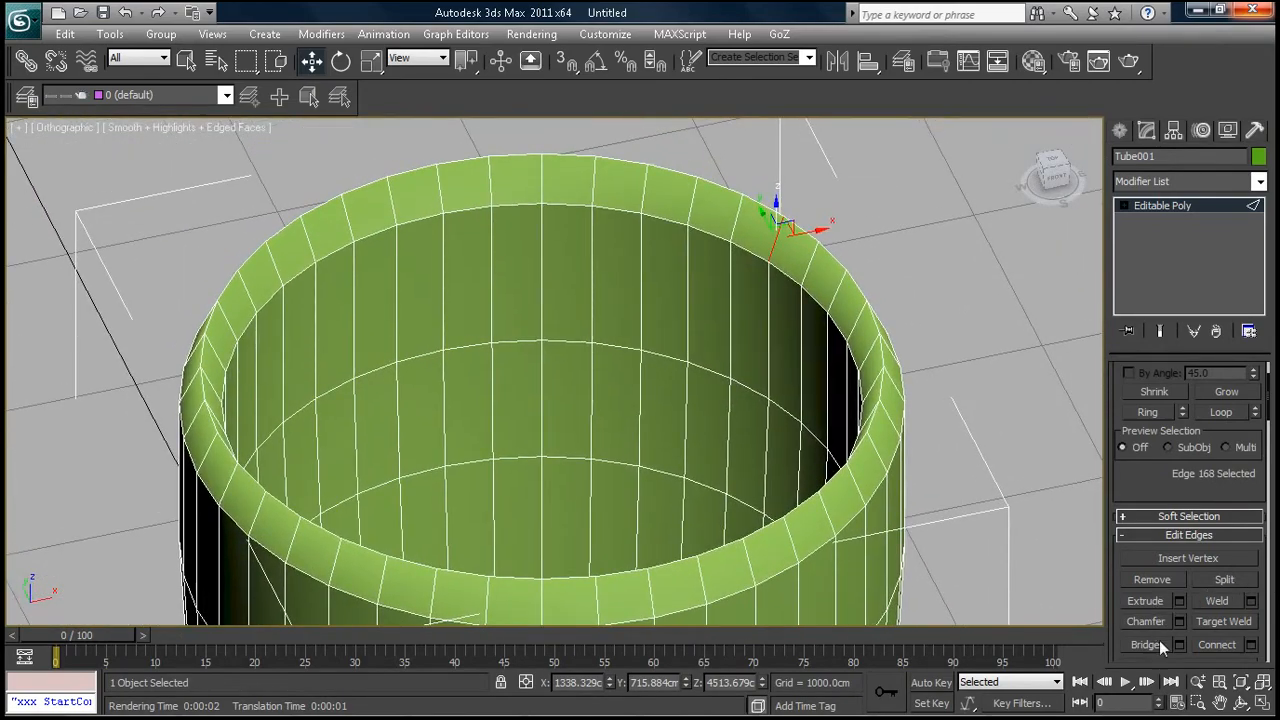
pyautogui.click(1147, 412)
pyautogui.scroll(-4, 648, 393)
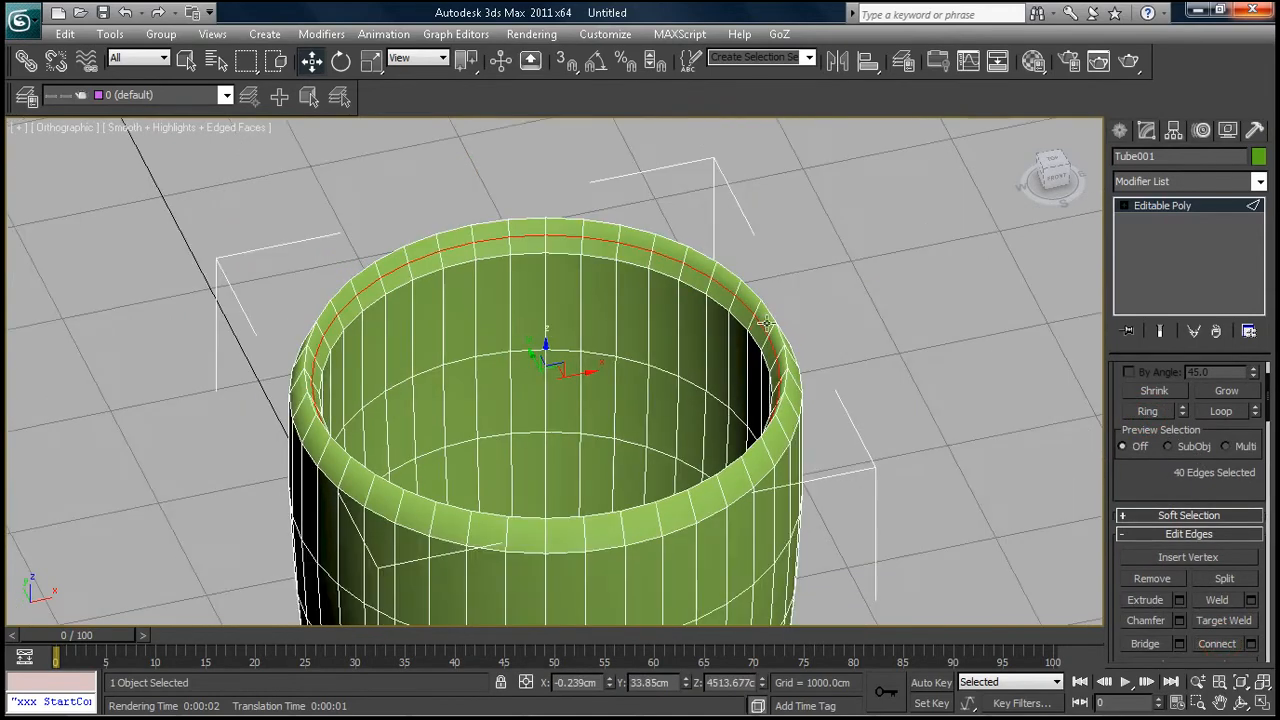
# Scale the new edge loop on the rim's inner slope slightly and move it upward to round the lip
pyautogui.click(370, 60)
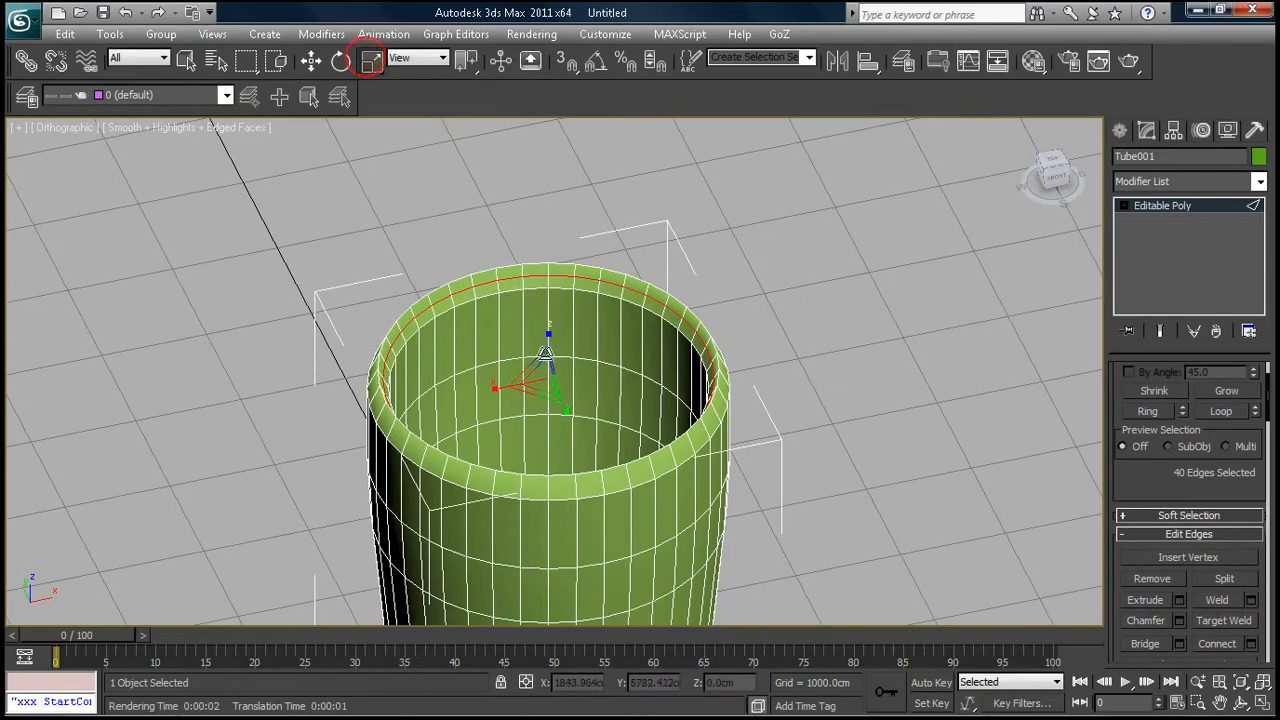
pyautogui.moveTo(543, 384)
pyautogui.mouseDown()
pyautogui.moveTo(586, 491)
pyautogui.moveTo(546, 363)
pyautogui.moveTo(550, 385)
pyautogui.mouseUp()
pyautogui.click(311, 60)
pyautogui.moveTo(543, 342); pyautogui.dragTo(542, 336)
pyautogui.scroll(-4, 542, 336)
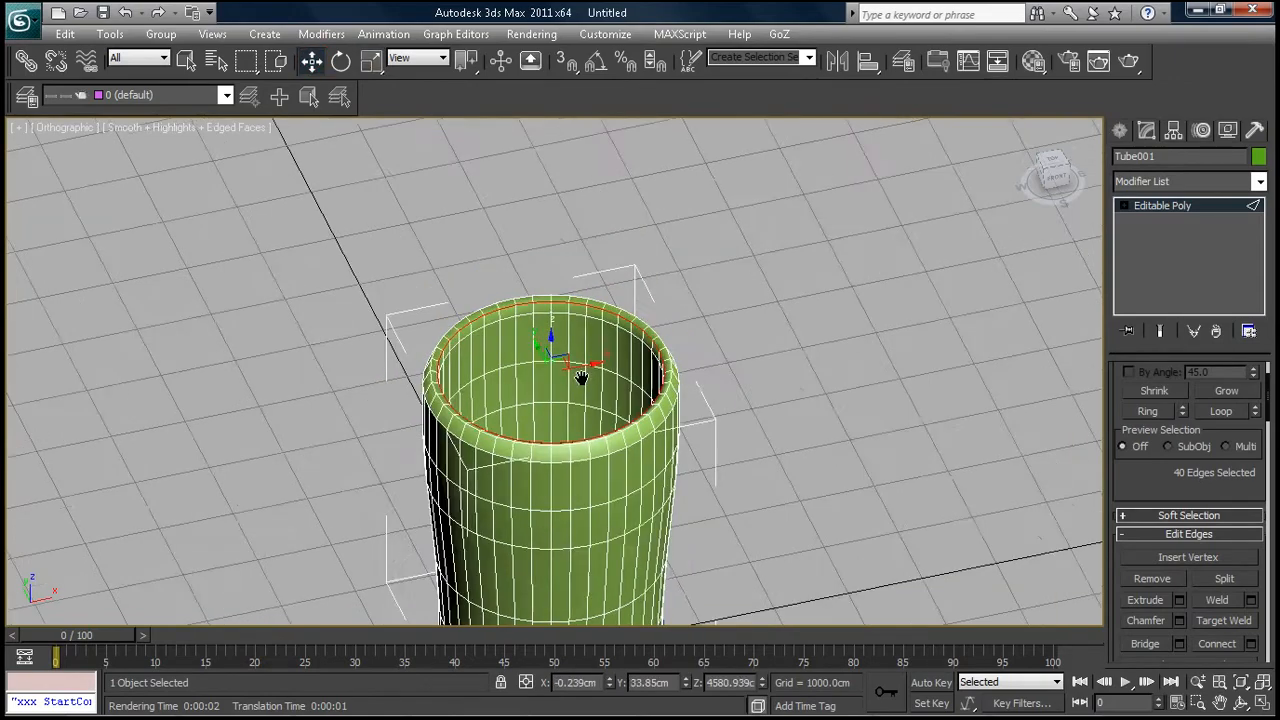
pyautogui.moveTo(535, 505); pyautogui.dragTo(605, 371, button='middle')
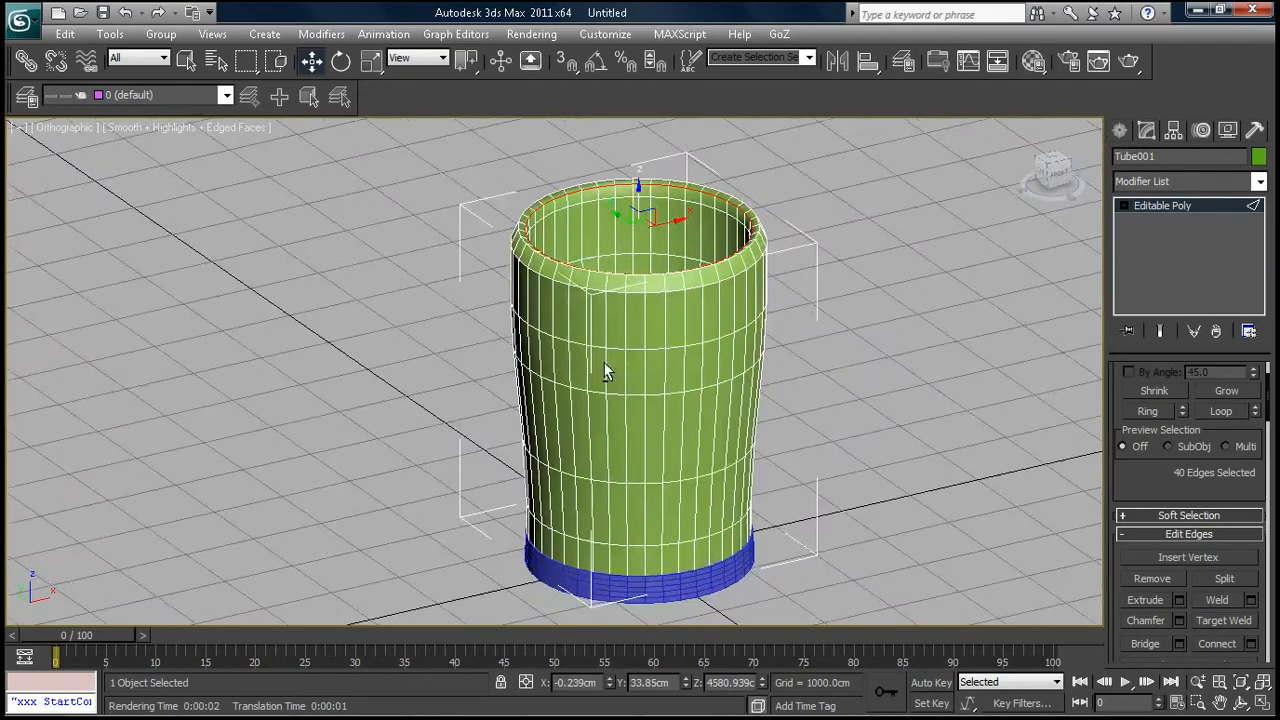
# Connect the ring of short edges on the very top of the rim with a new edge loop, and raise that loop slightly
pyautogui.scroll(5, 751, 340)
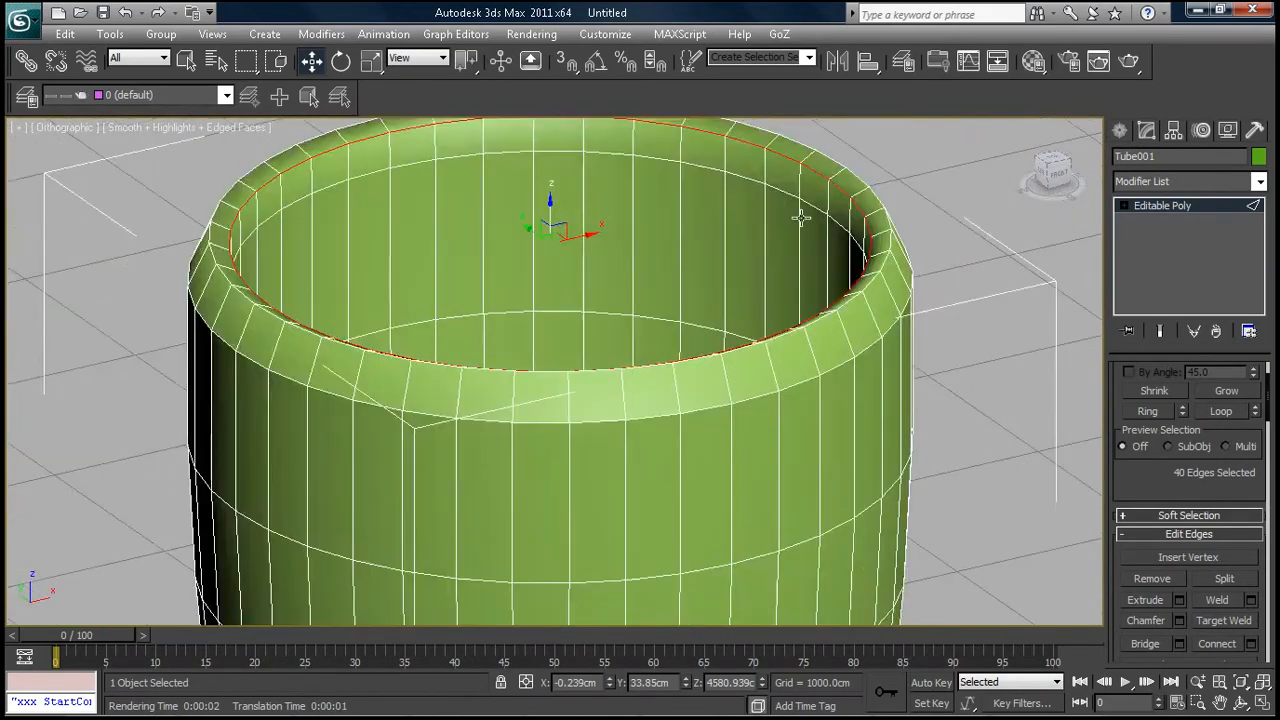
pyautogui.moveTo(806, 226); pyautogui.dragTo(757, 261, button='middle')
pyautogui.click(706, 265)
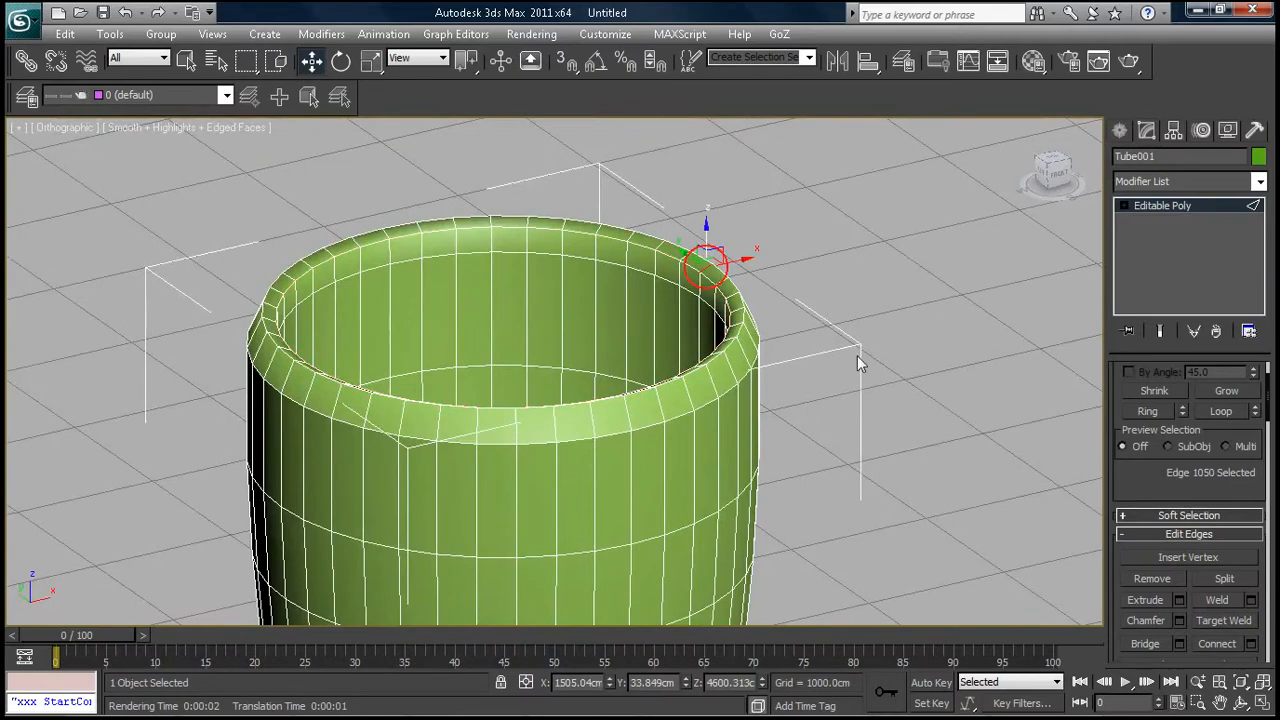
pyautogui.click(1150, 411)
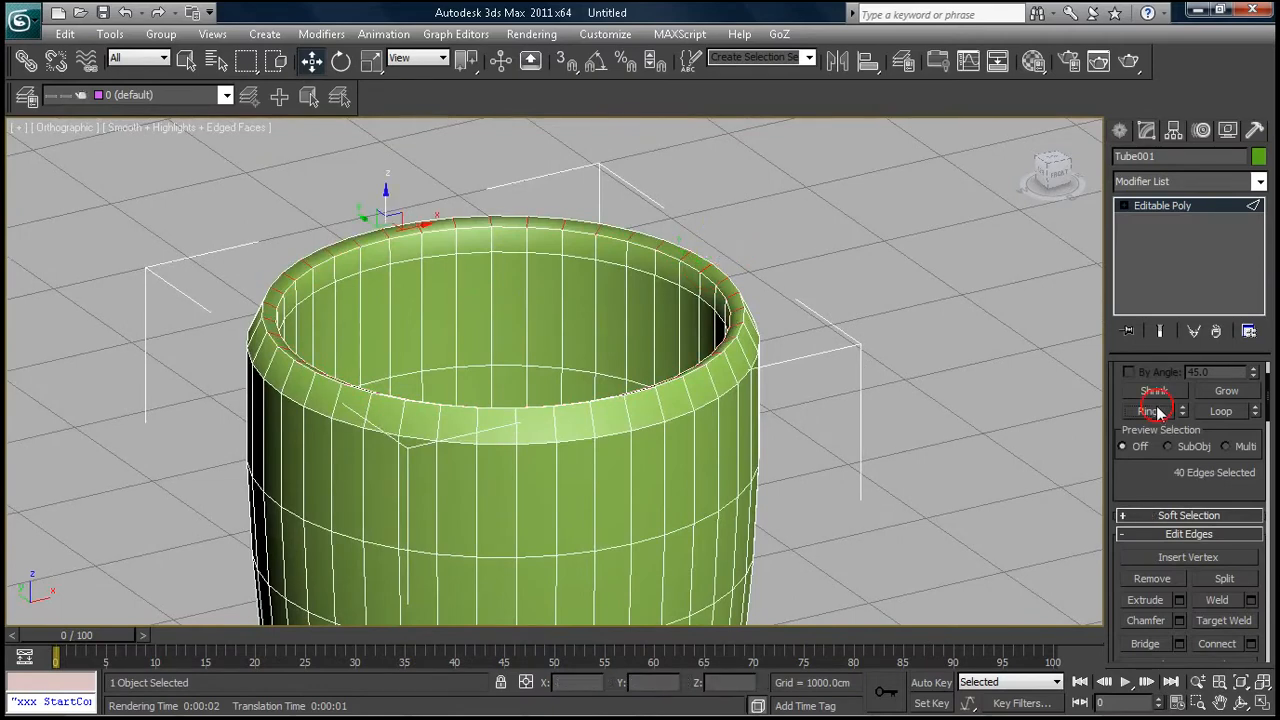
pyautogui.click(1214, 644)
pyautogui.scroll(2, 750, 310)
pyautogui.moveTo(750, 310); pyautogui.dragTo(653, 388, button='middle')
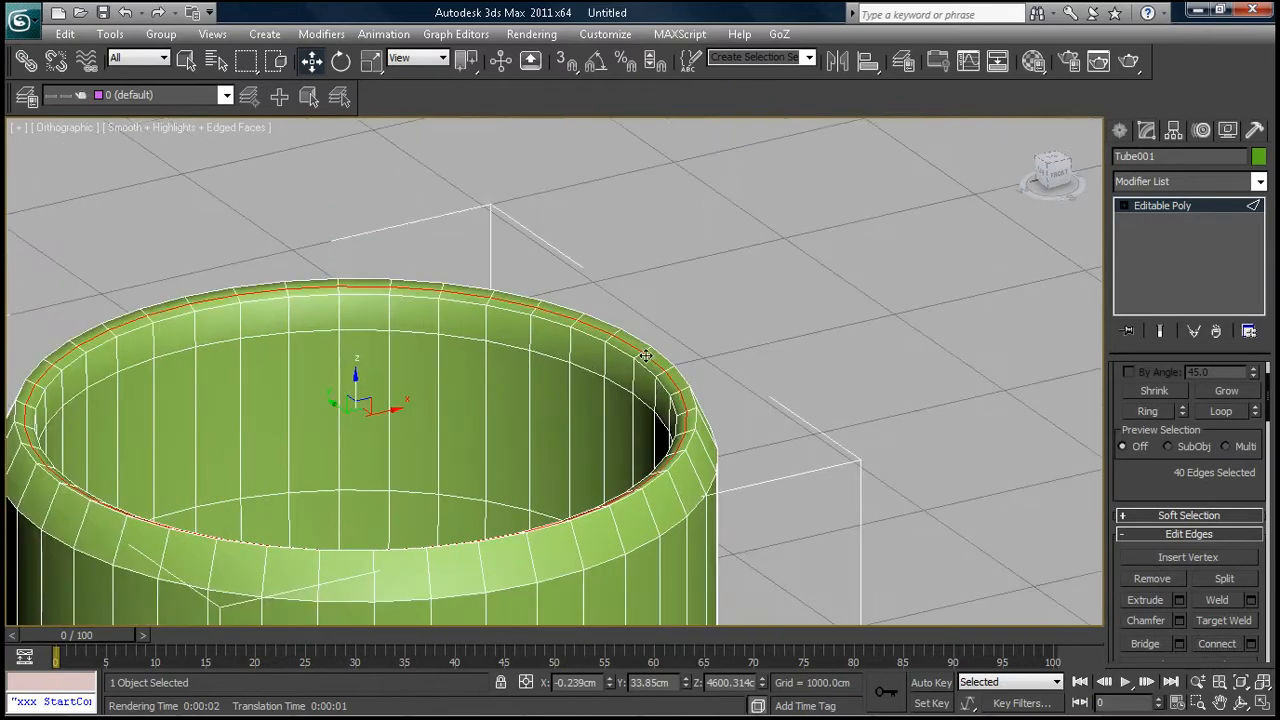
pyautogui.moveTo(352, 380); pyautogui.dragTo(354, 363)
# Add an edge loop around the inner part of the rim's top by connecting its ring of short edges, and clear the selection
pyautogui.click(675, 388)
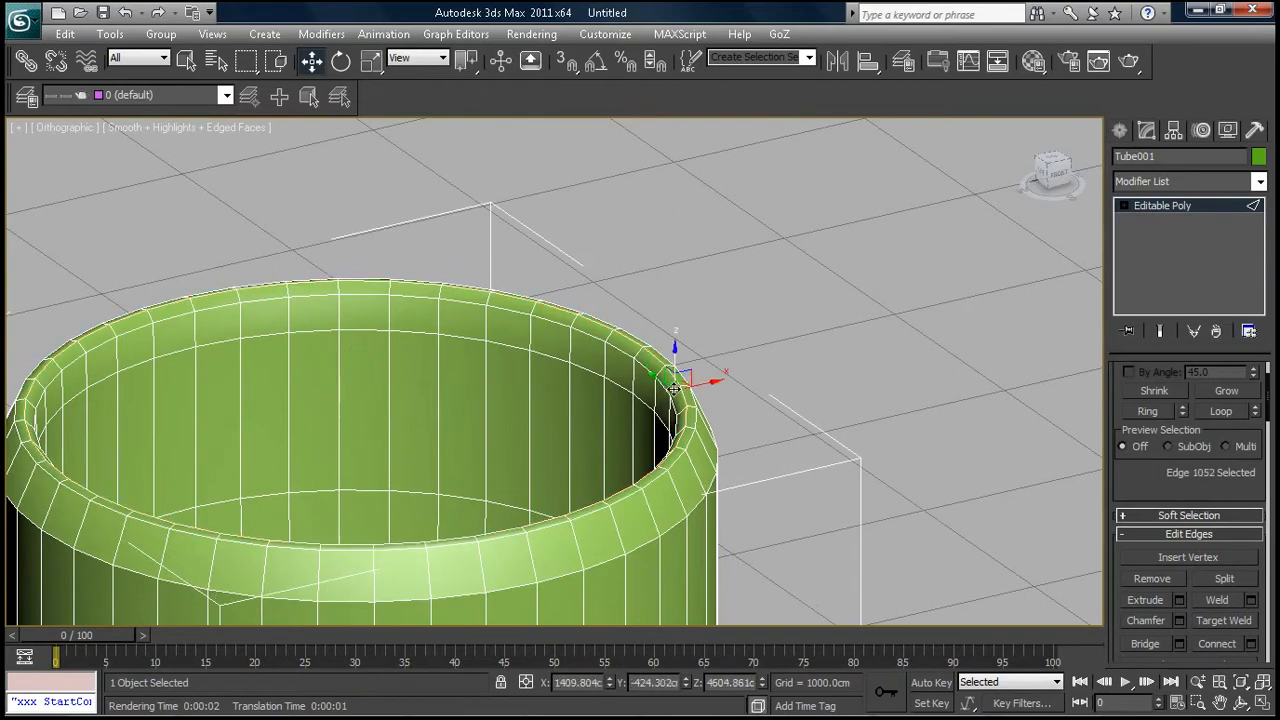
pyautogui.scroll(3, 794, 448)
pyautogui.moveTo(787, 415); pyautogui.dragTo(741, 428, button='middle')
pyautogui.click(1152, 411)
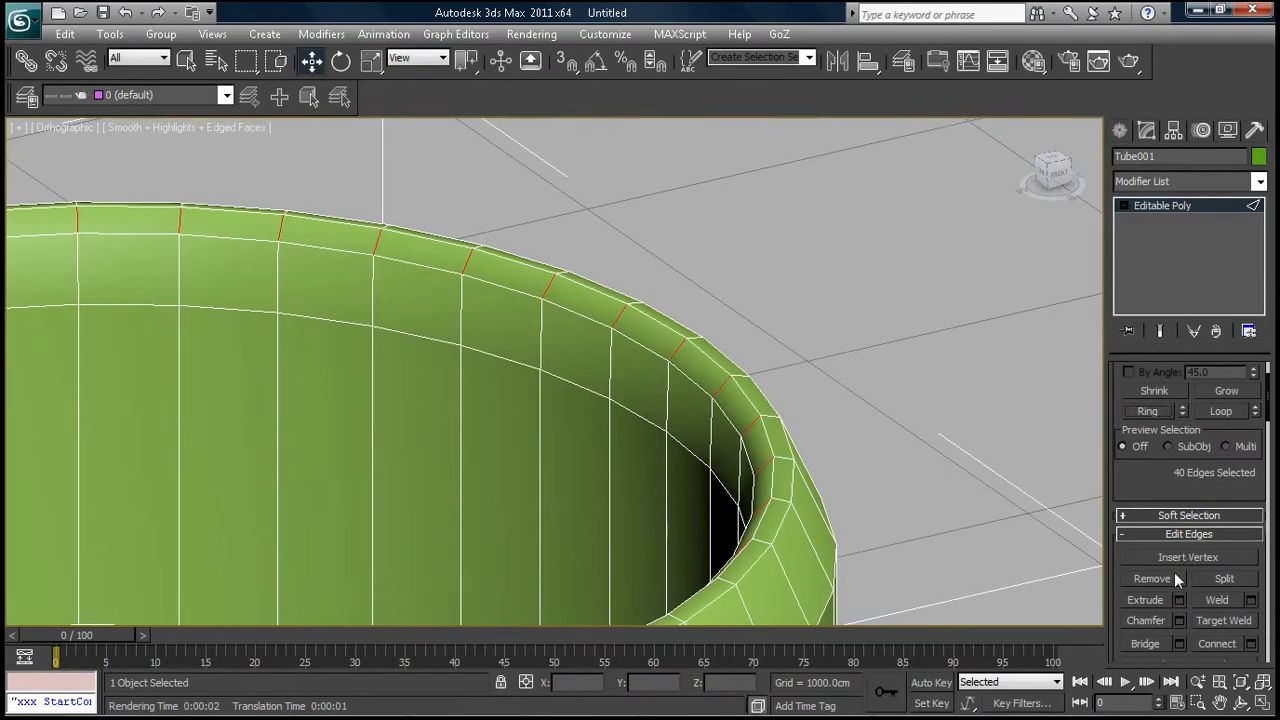
pyautogui.click(1220, 645)
pyautogui.click(897, 344)
pyautogui.scroll(-5, 897, 344)
pyautogui.moveTo(630, 393); pyautogui.dragTo(711, 288, button='middle')
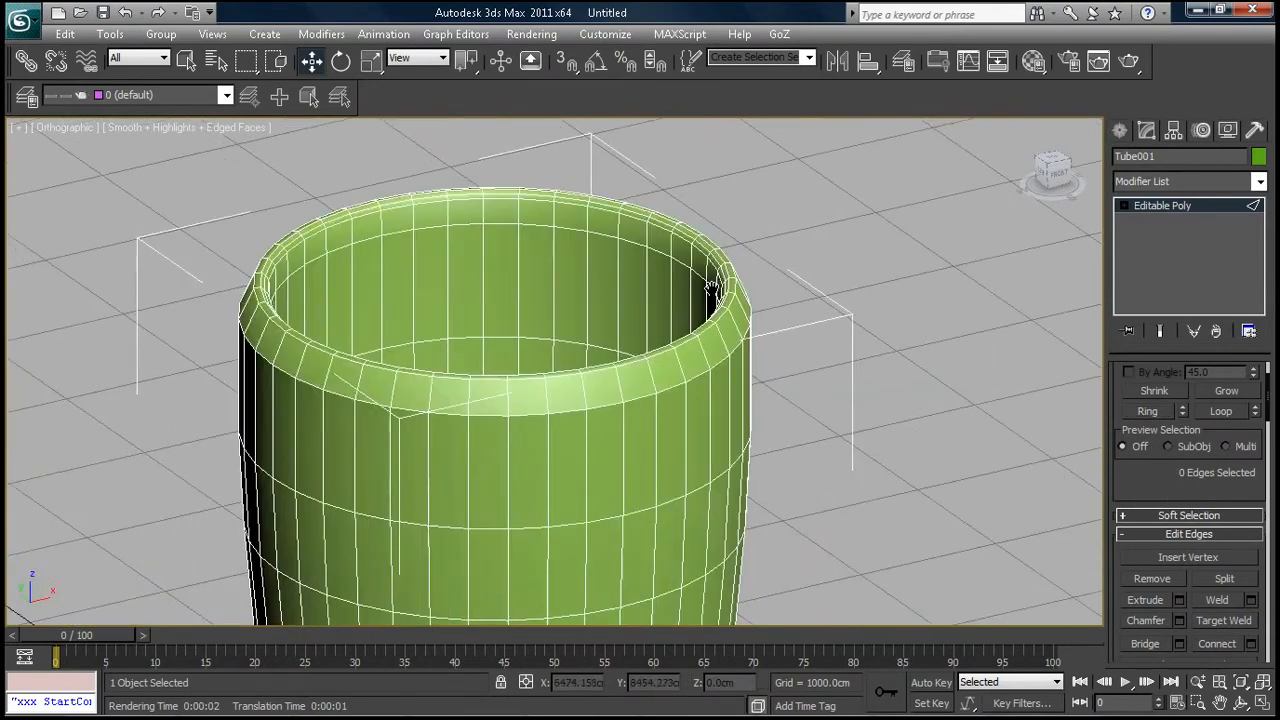
pyautogui.scroll(-2, 709, 325)
pyautogui.press('alt')
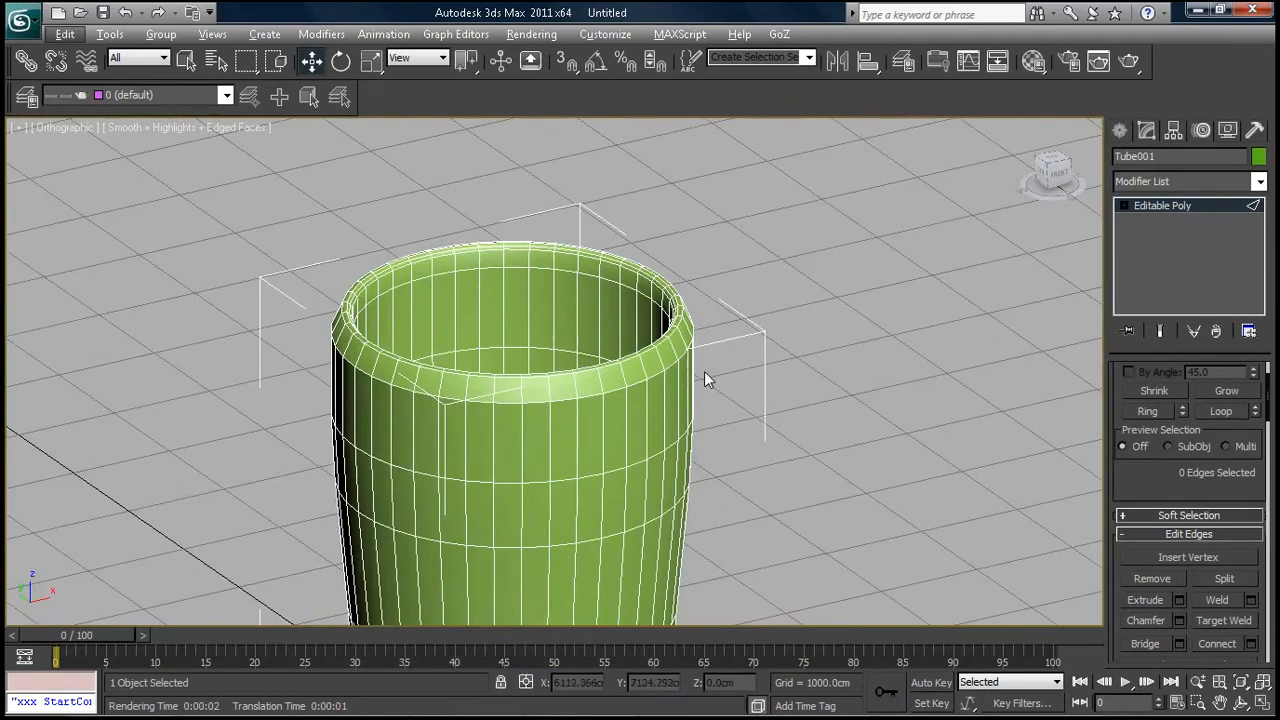
pyautogui.click(618, 372)
pyautogui.scroll(2, 640, 380)
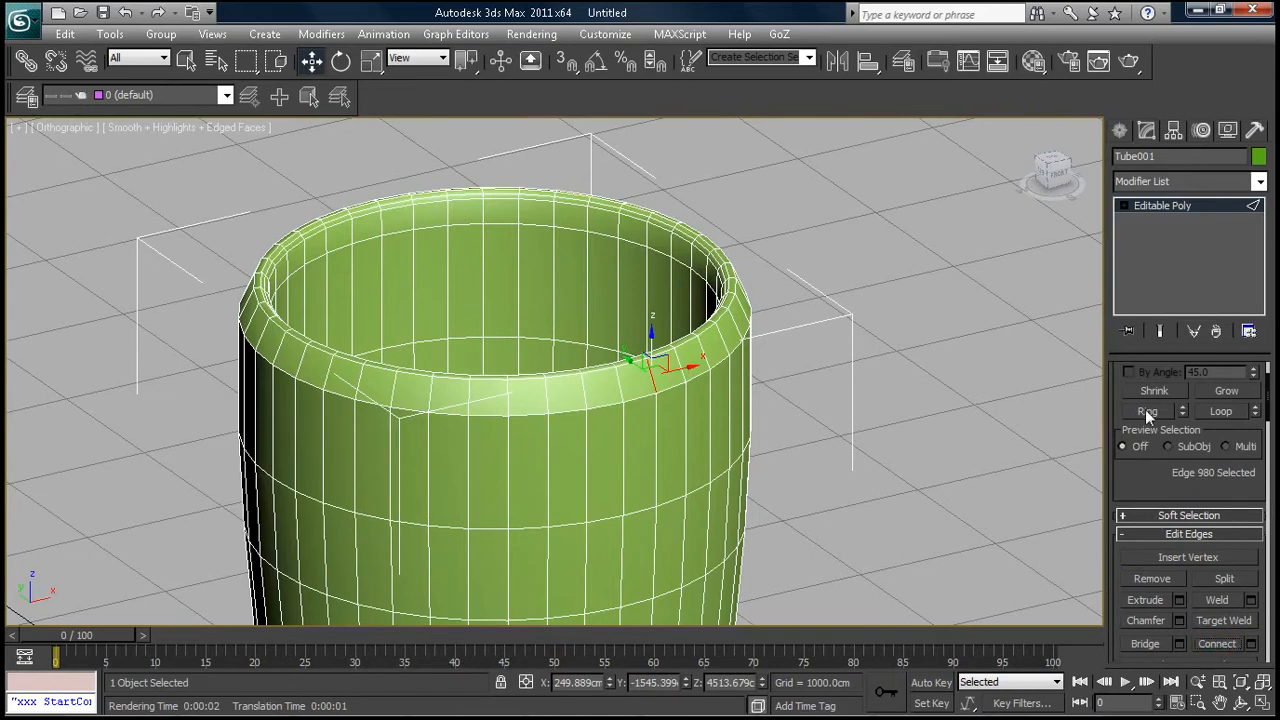
pyautogui.hotkey('ctrl', 'z')
pyautogui.click(1227, 641)
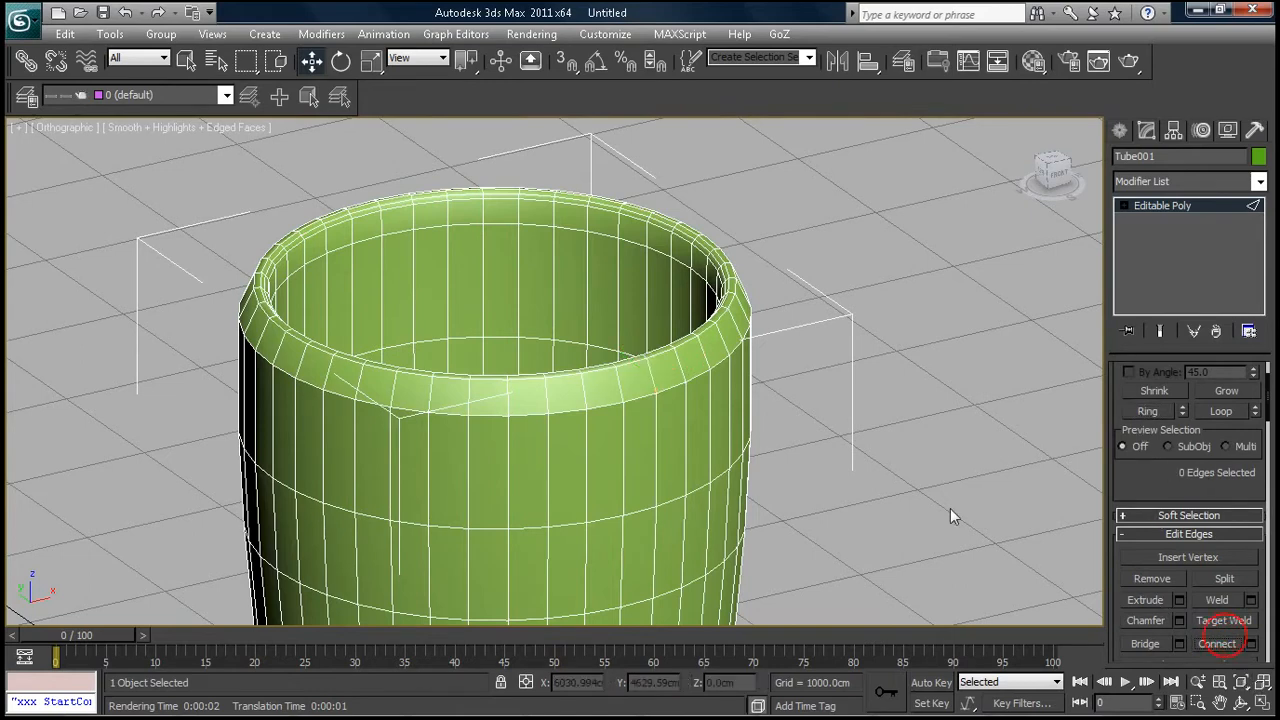
# Connect the ring of edges on the rim's outer slope with a new edge loop, and clear the selection
pyautogui.click(651, 376)
pyautogui.click(1144, 411)
pyautogui.click(1216, 643)
pyautogui.click(991, 369)
# Select the whole edge loop on the rim's outer slope, scale it slightly to round the outer lip, and clear the selection
pyautogui.scroll(-3, 580, 408)
pyautogui.keyDown('alt'); pyautogui.moveTo(580, 408); pyautogui.dragTo(709, 391, button='middle'); pyautogui.keyUp('alt')
pyautogui.scroll(2, 709, 391)
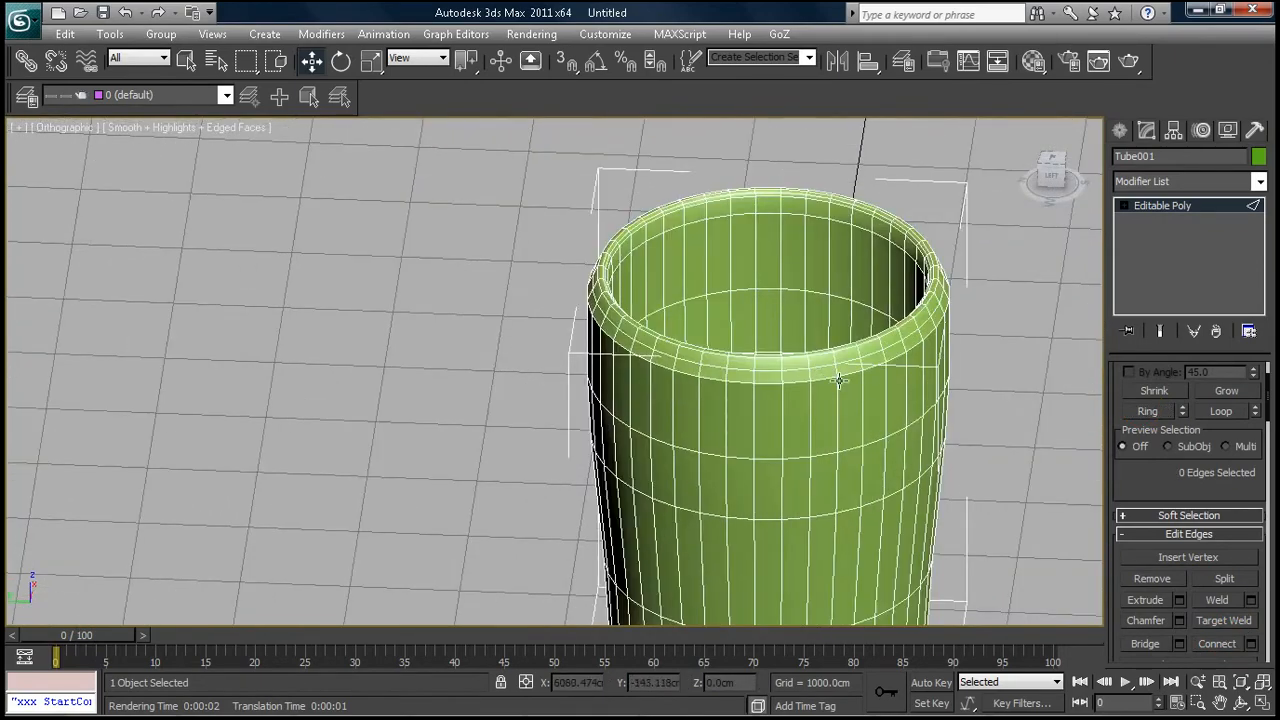
pyautogui.scroll(2, 845, 380)
pyautogui.doubleClick(850, 380)
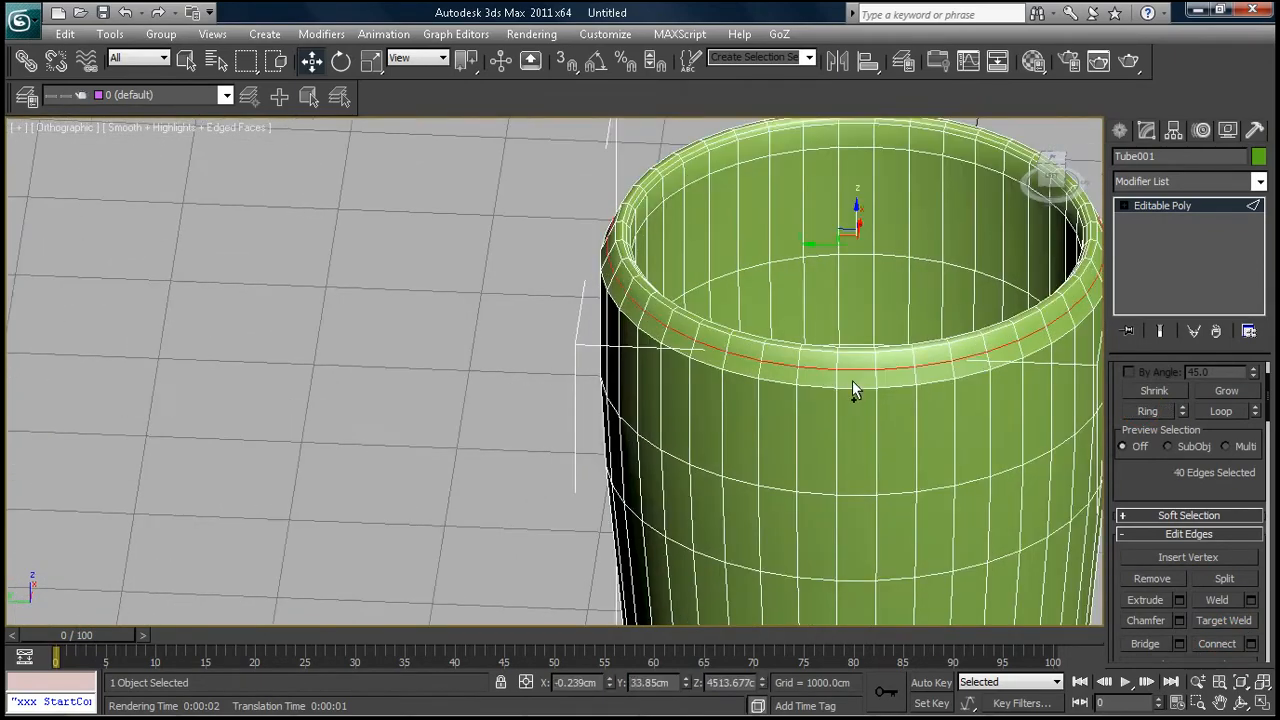
pyautogui.click(371, 61)
pyautogui.moveTo(861, 242); pyautogui.dragTo(863, 239)
pyautogui.scroll(-2, 909, 446)
pyautogui.moveTo(972, 380); pyautogui.dragTo(755, 373, button='middle')
pyautogui.click(870, 285)
# Render the whole glass from a Perspective view to check its shape, and close the render window
pyautogui.keyDown('alt'); pyautogui.moveTo(663, 392); pyautogui.dragTo(651, 449, button='middle'); pyautogui.keyUp('alt')
pyautogui.scroll(-3, 694, 392)
pyautogui.scroll(3, 694, 392)
pyautogui.scroll(-4, 761, 262)
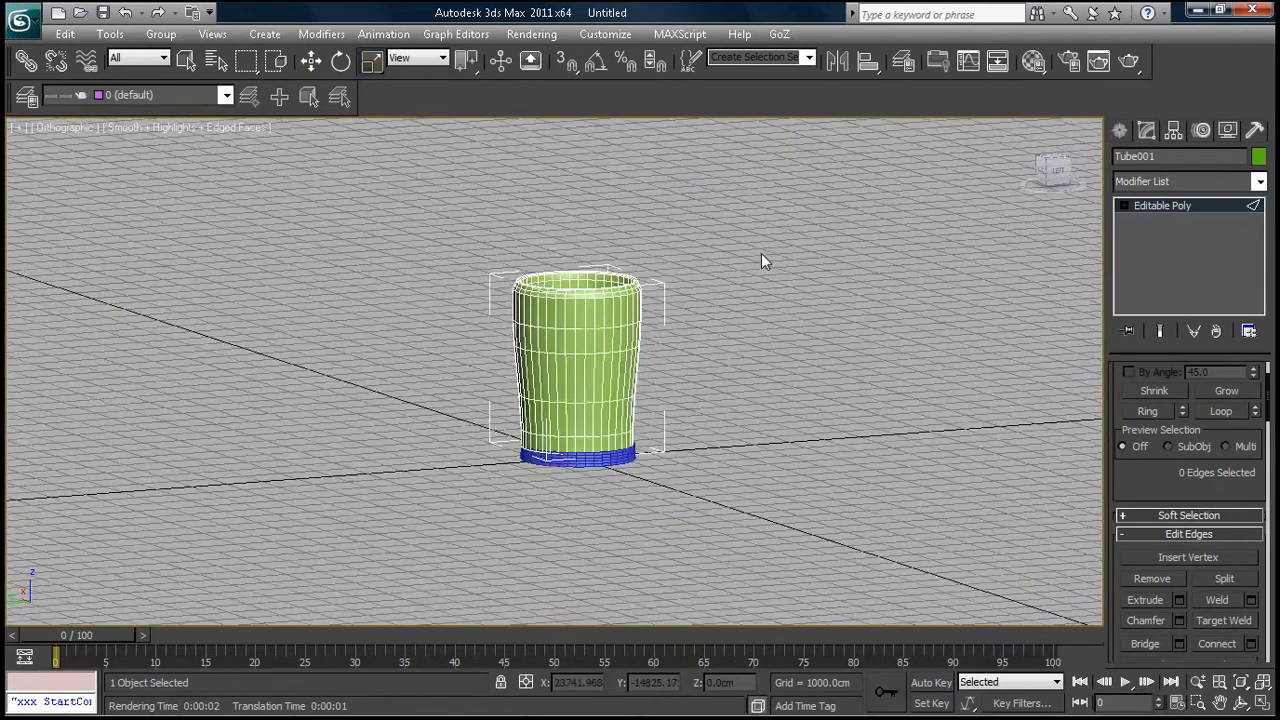
pyautogui.press('f')
pyautogui.keyDown('alt'); pyautogui.moveTo(636, 316); pyautogui.dragTo(708, 368, button='middle'); pyautogui.keyUp('alt')
pyautogui.hotkey('shift', 'q')
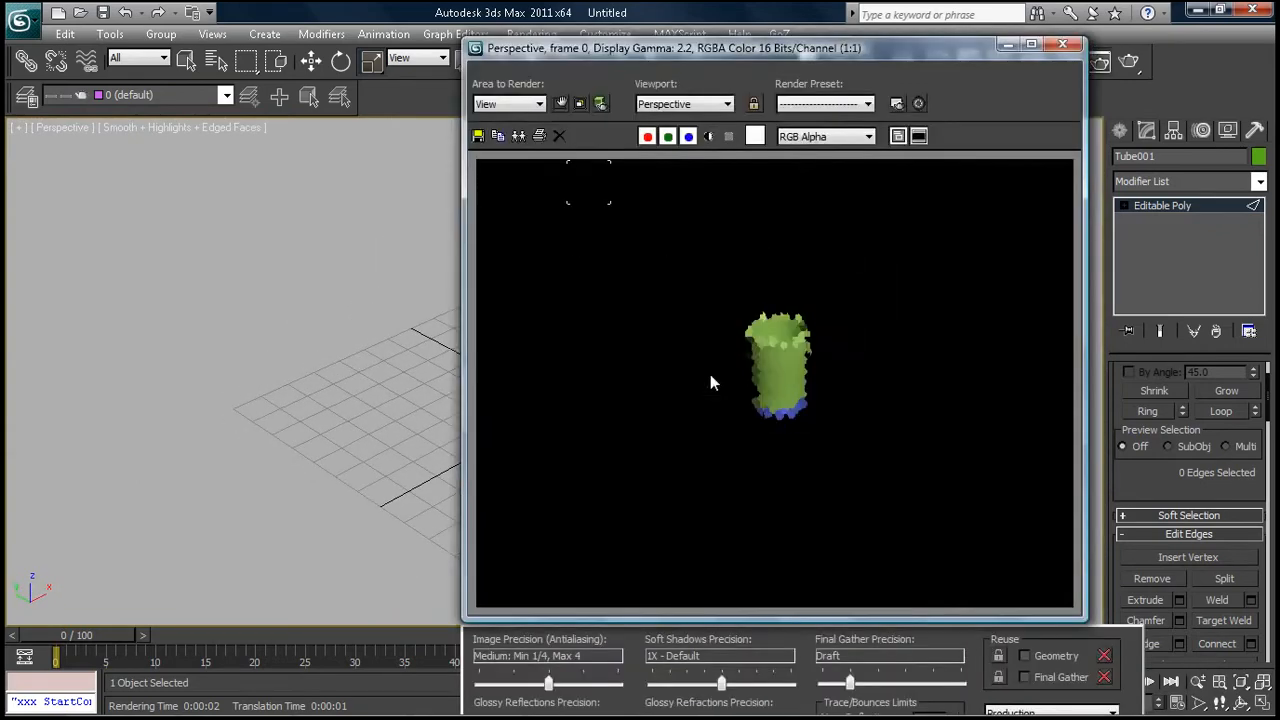
pyautogui.click(1062, 44)
# Change the unused 09 - Default material in the Material Editor to the Autodesk Glazing type
pyautogui.scroll(3, 711, 325)
pyautogui.moveTo(711, 318); pyautogui.dragTo(729, 349, button='middle')
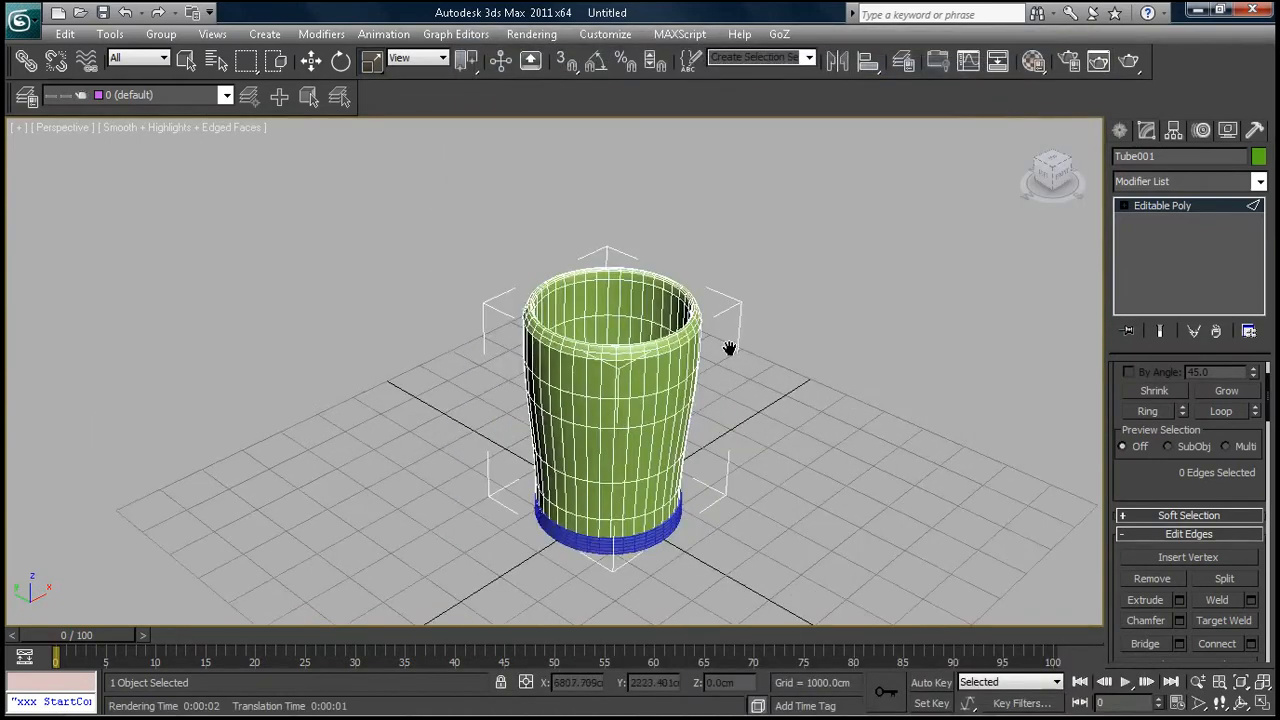
pyautogui.scroll(1, 730, 349)
pyautogui.scroll(-1, 730, 349)
pyautogui.keyDown('alt'); pyautogui.moveTo(825, 428); pyautogui.dragTo(800, 419, button='middle'); pyautogui.keyUp('alt')
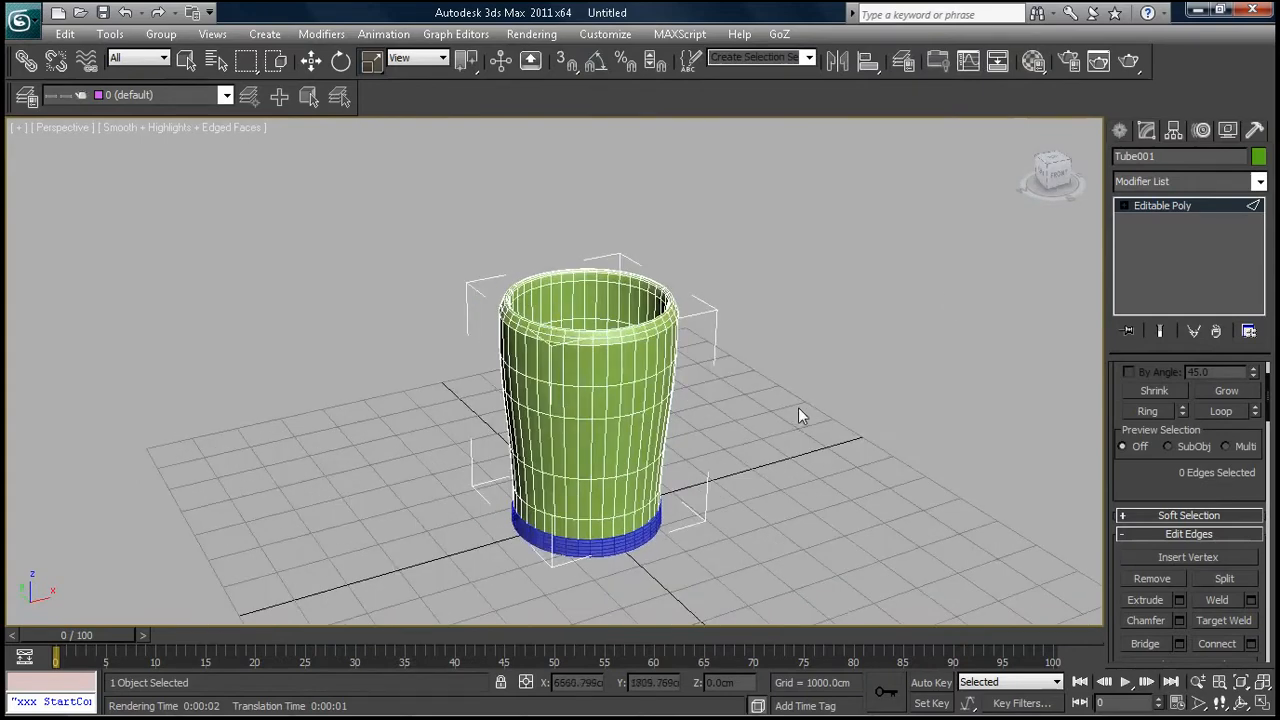
pyautogui.press('m')
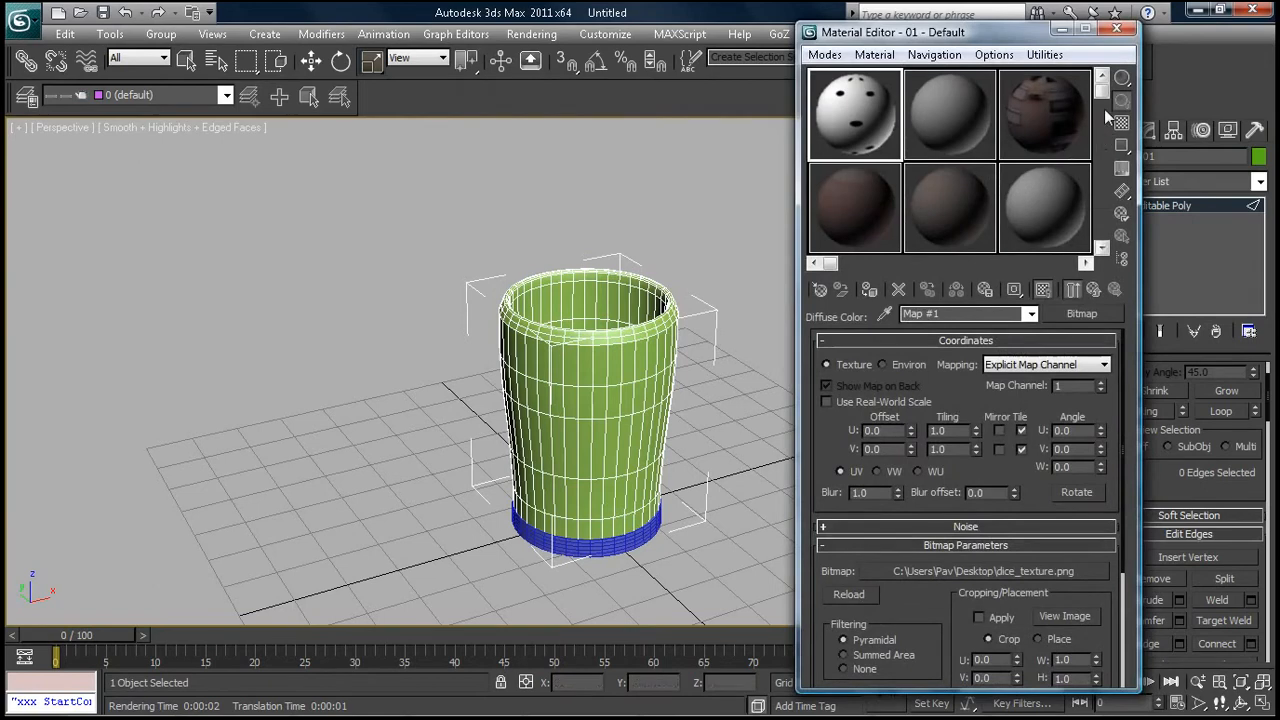
pyautogui.moveTo(1101, 90); pyautogui.dragTo(1109, 137)
pyautogui.click(1046, 147)
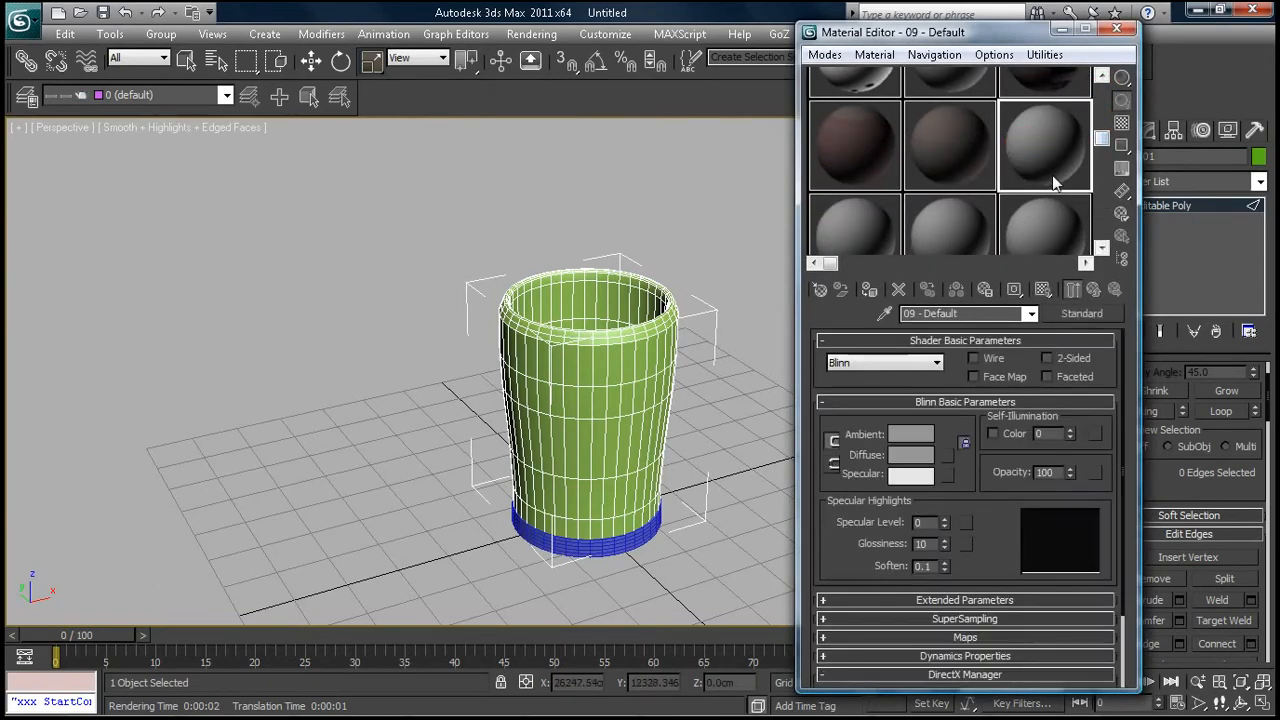
pyautogui.click(1077, 314)
pyautogui.moveTo(855, 125)
pyautogui.mouseDown()
pyautogui.moveTo(845, 539)
pyautogui.moveTo(844, 315)
pyautogui.moveTo(843, 363)
pyautogui.mouseUp()
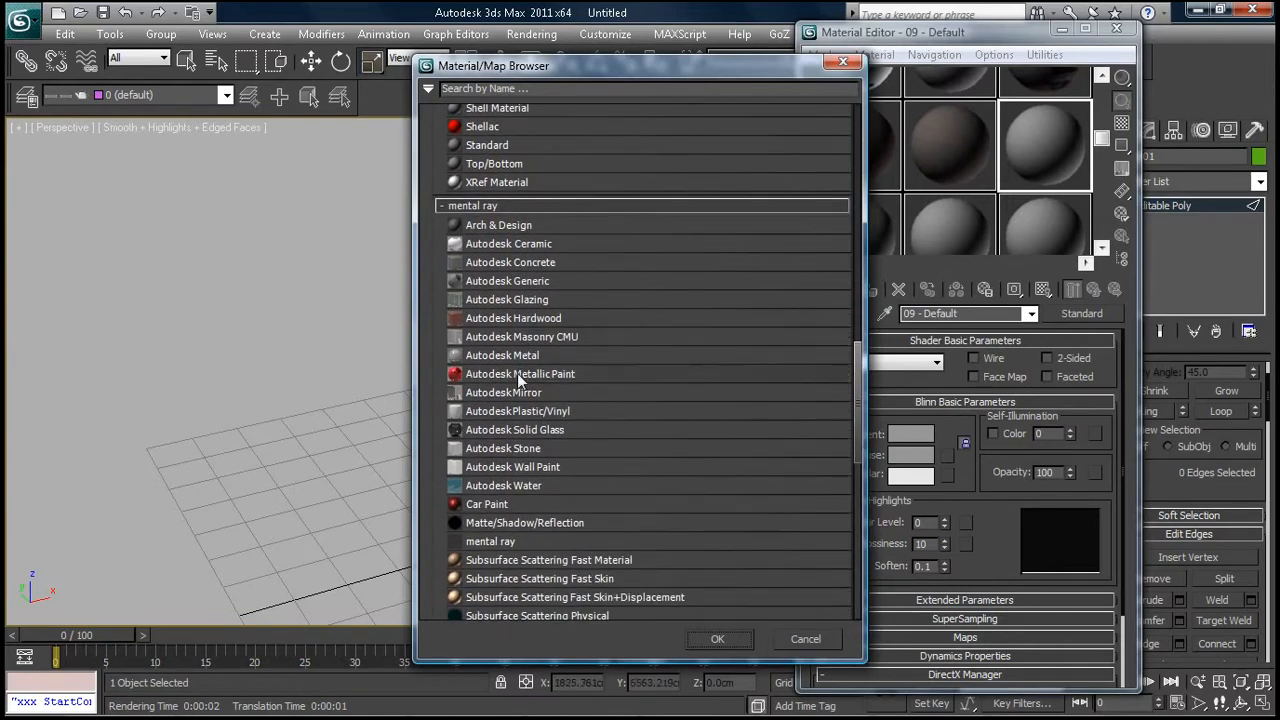
pyautogui.doubleClick(523, 297)
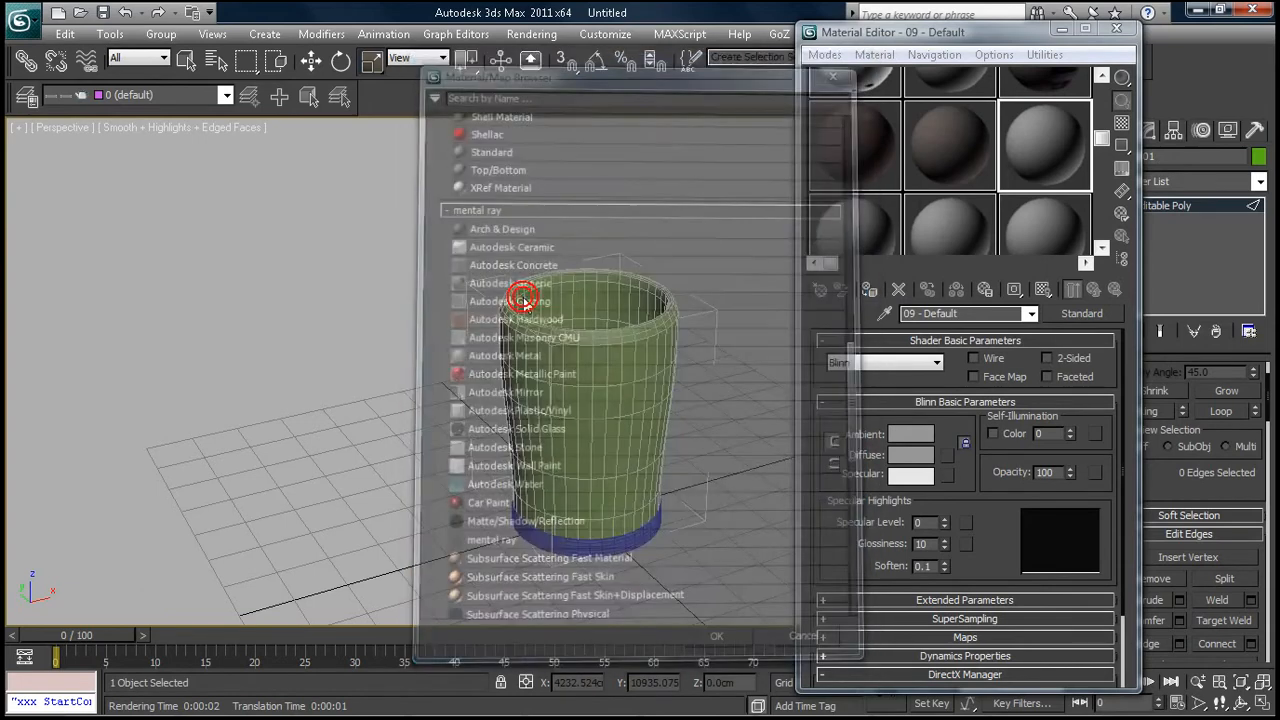
# Set the glazing material's color to Green and increase its reflectance
pyautogui.click(1010, 364)
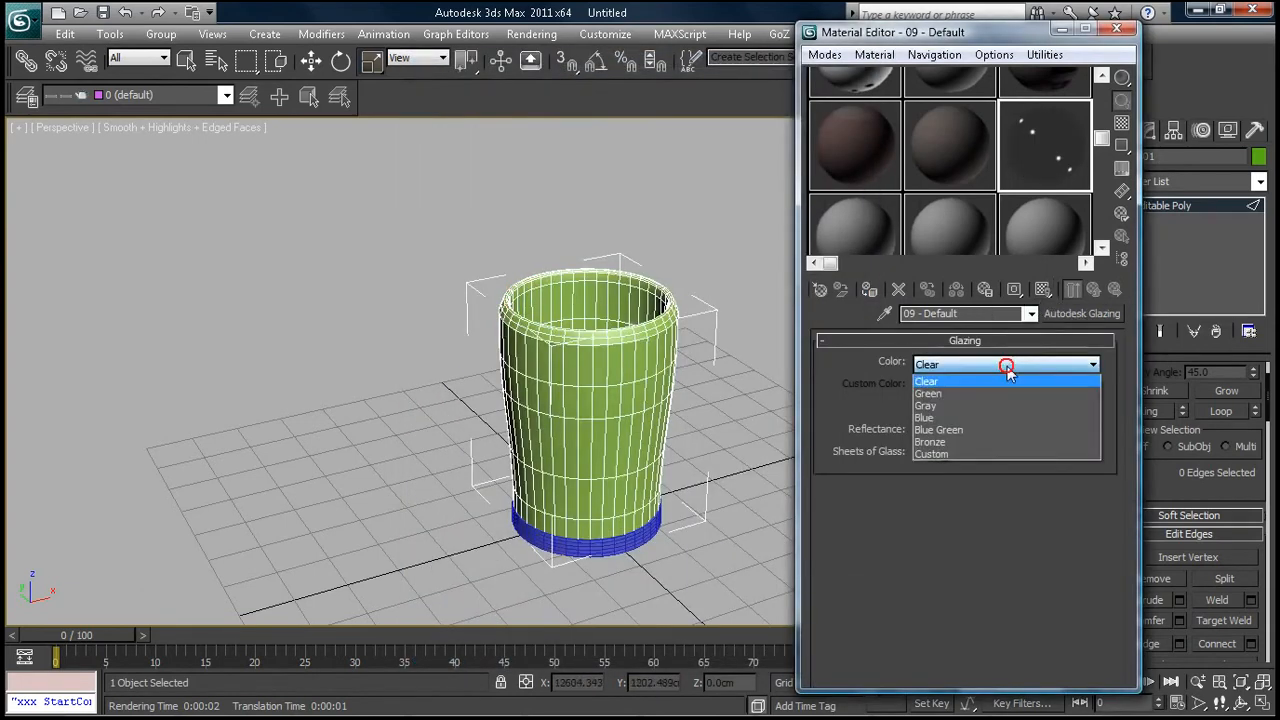
pyautogui.click(984, 396)
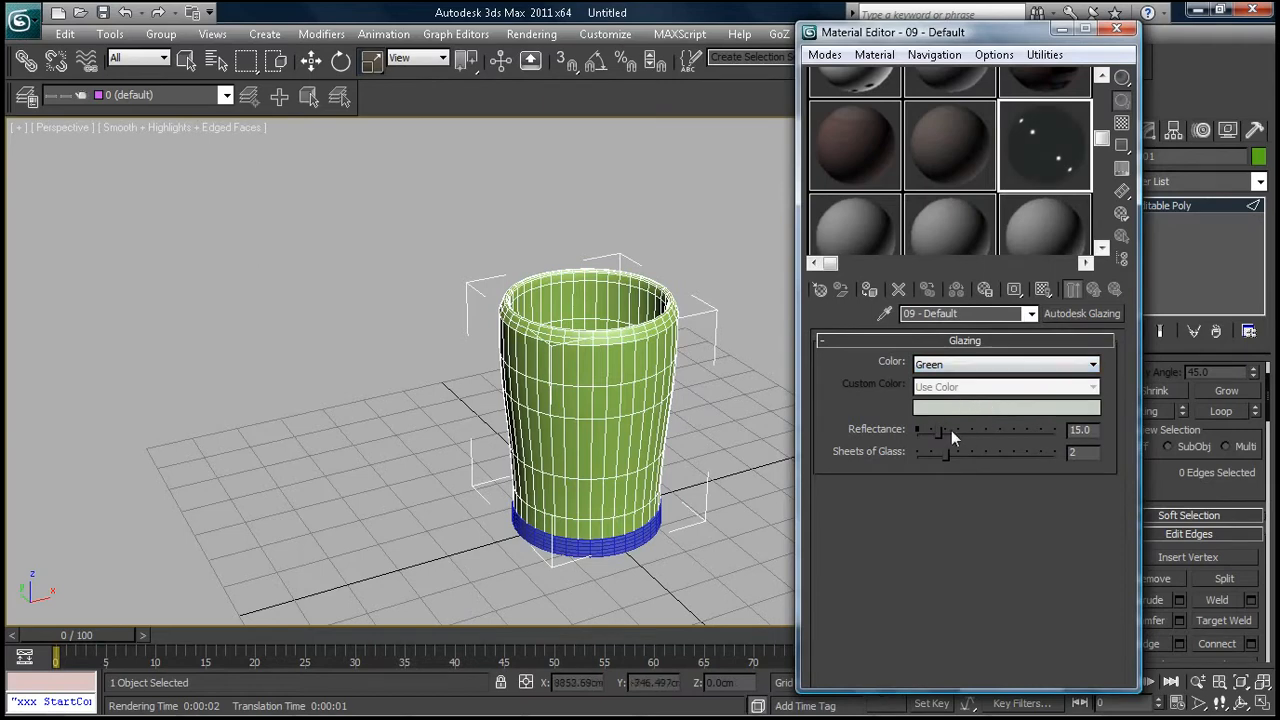
pyautogui.moveTo(937, 430); pyautogui.dragTo(972, 431)
# Assign the green glazing material to both the tube wall and the cone base, and put the Material Editor away
pyautogui.moveTo(1055, 142); pyautogui.dragTo(643, 356)
pyautogui.moveTo(1054, 141); pyautogui.dragTo(630, 540)
pyautogui.click(1116, 31)
# Draw a ground plane about 15556 cm wide around the glass, and open its parameters for editing
pyautogui.scroll(-6, 829, 222)
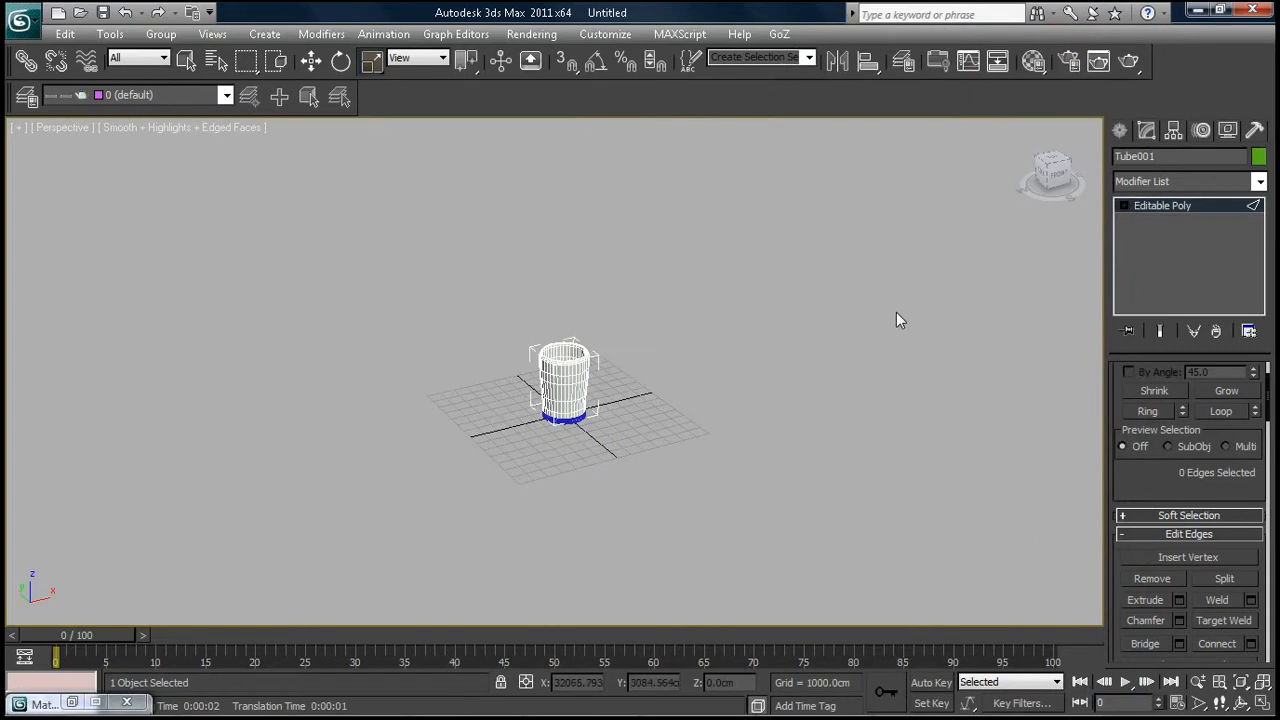
pyautogui.scroll(3, 897, 313)
pyautogui.moveTo(1268, 389); pyautogui.dragTo(1268, 373)
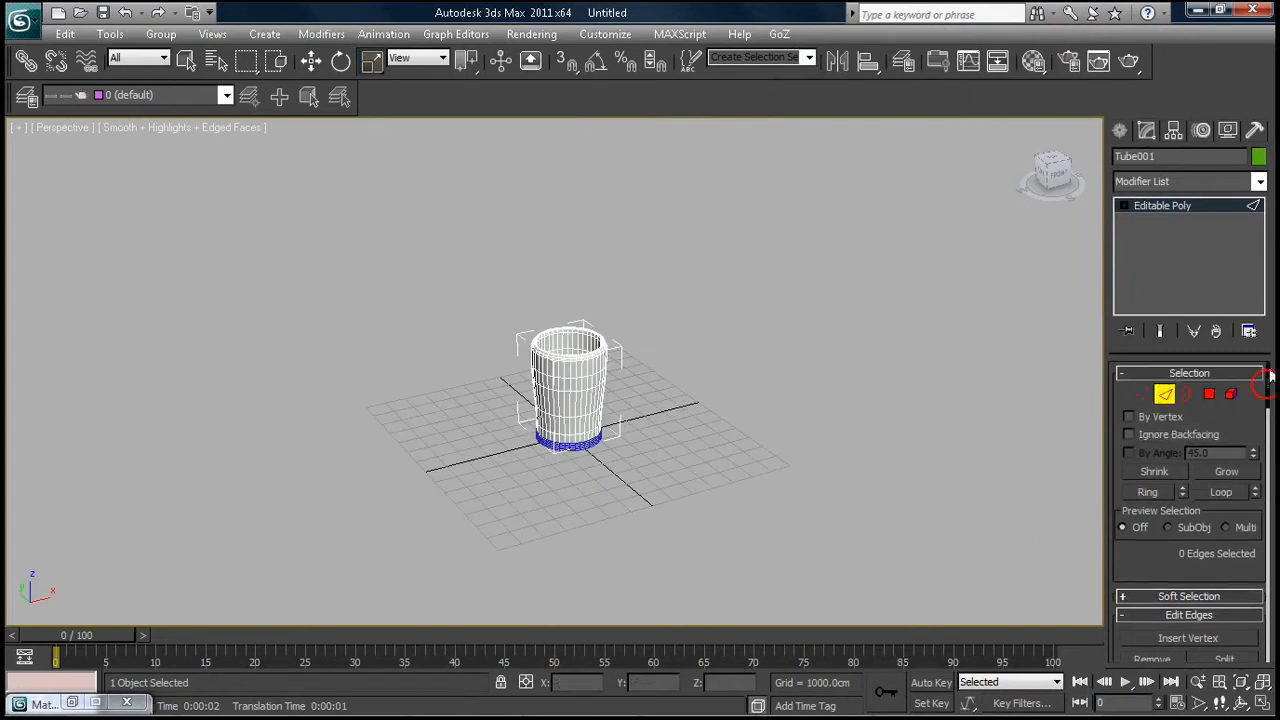
pyautogui.click(1121, 131)
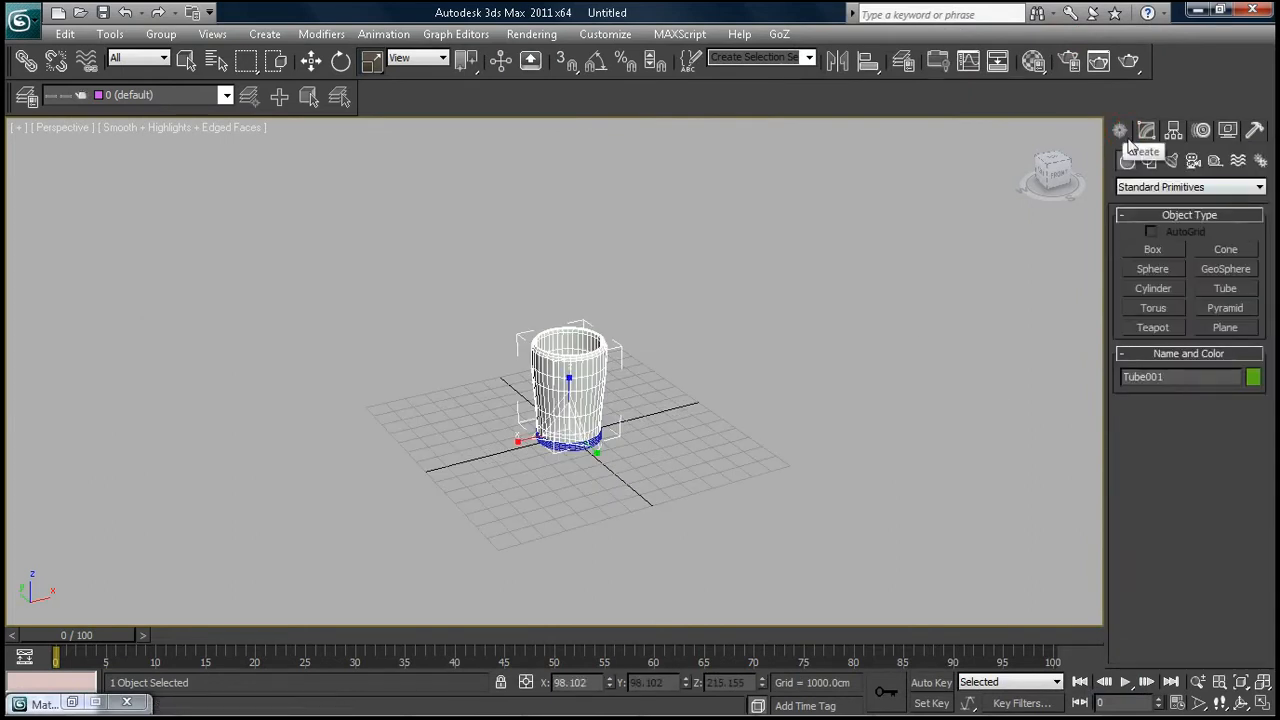
pyautogui.click(1226, 328)
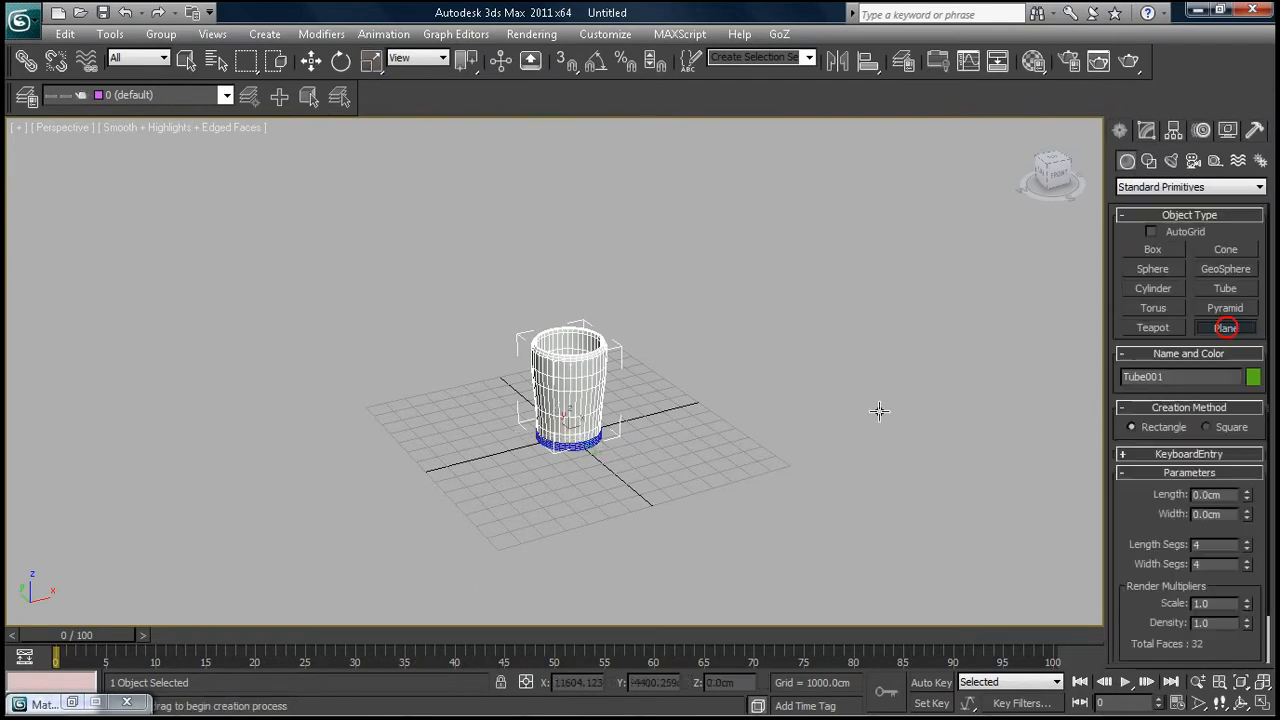
pyautogui.scroll(-5, 623, 397)
pyautogui.moveTo(486, 371); pyautogui.dragTo(643, 404)
pyautogui.click(1147, 131)
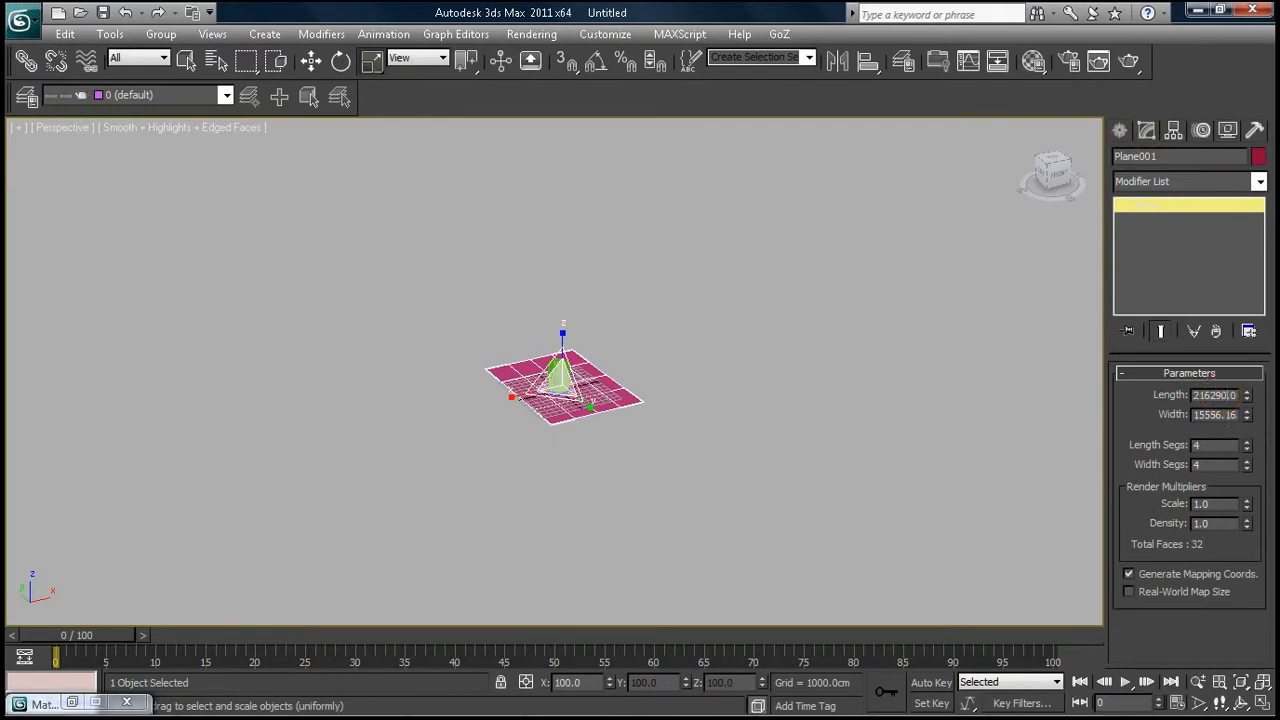
# Enlarge the ground plane to a length of 21629000 cm and a width of 15556000 cm
pyautogui.write('00')
pyautogui.click(1220, 414)
pyautogui.write('0')
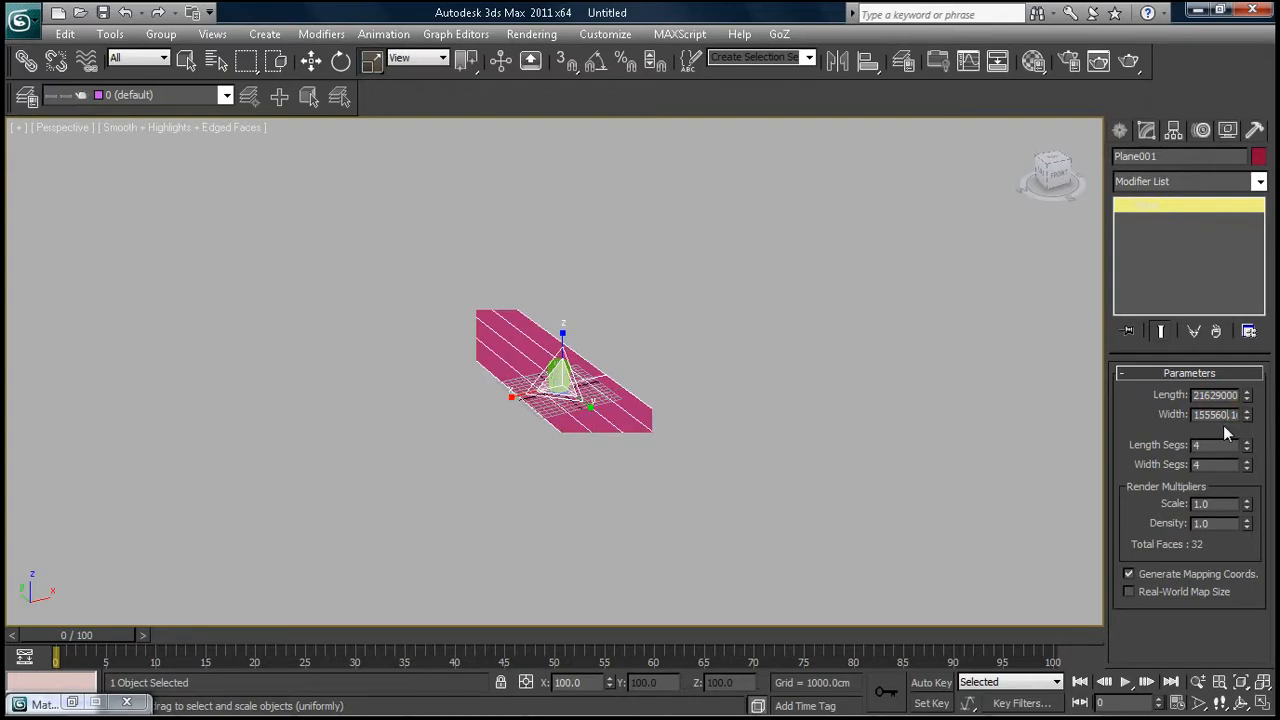
pyautogui.press('Return')
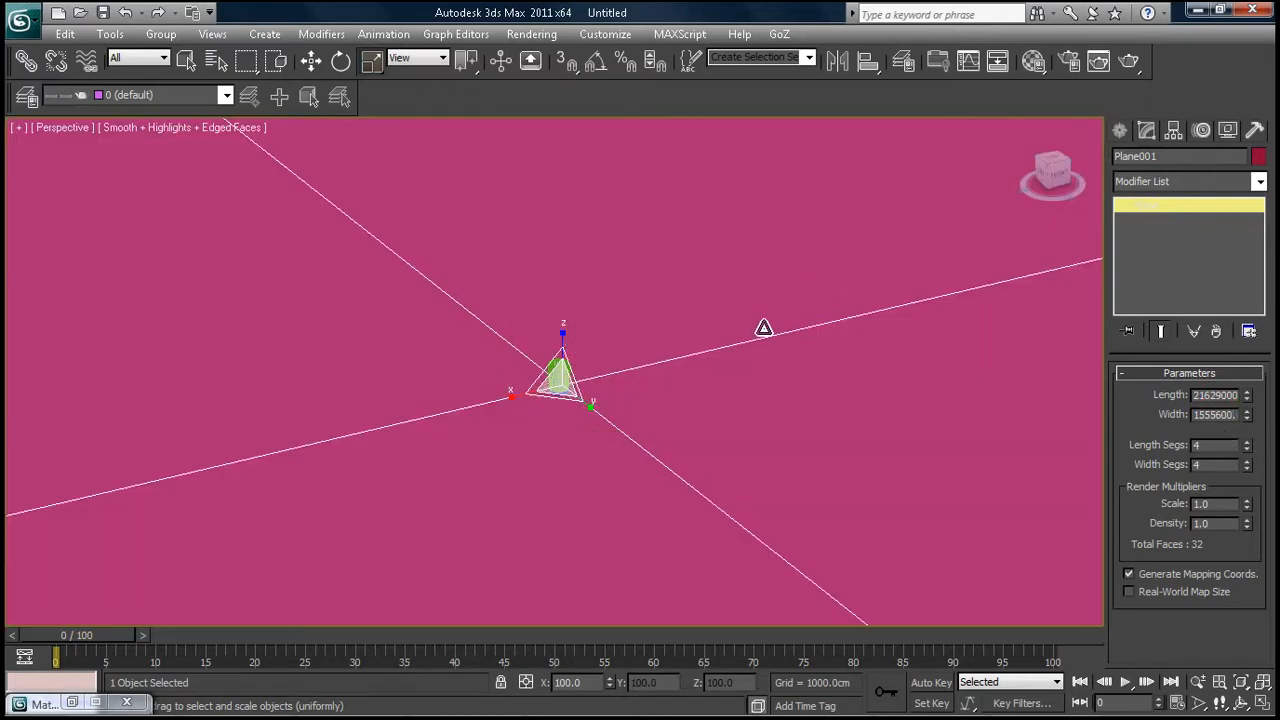
pyautogui.scroll(2, 757, 322)
pyautogui.scroll(-8, 797, 391)
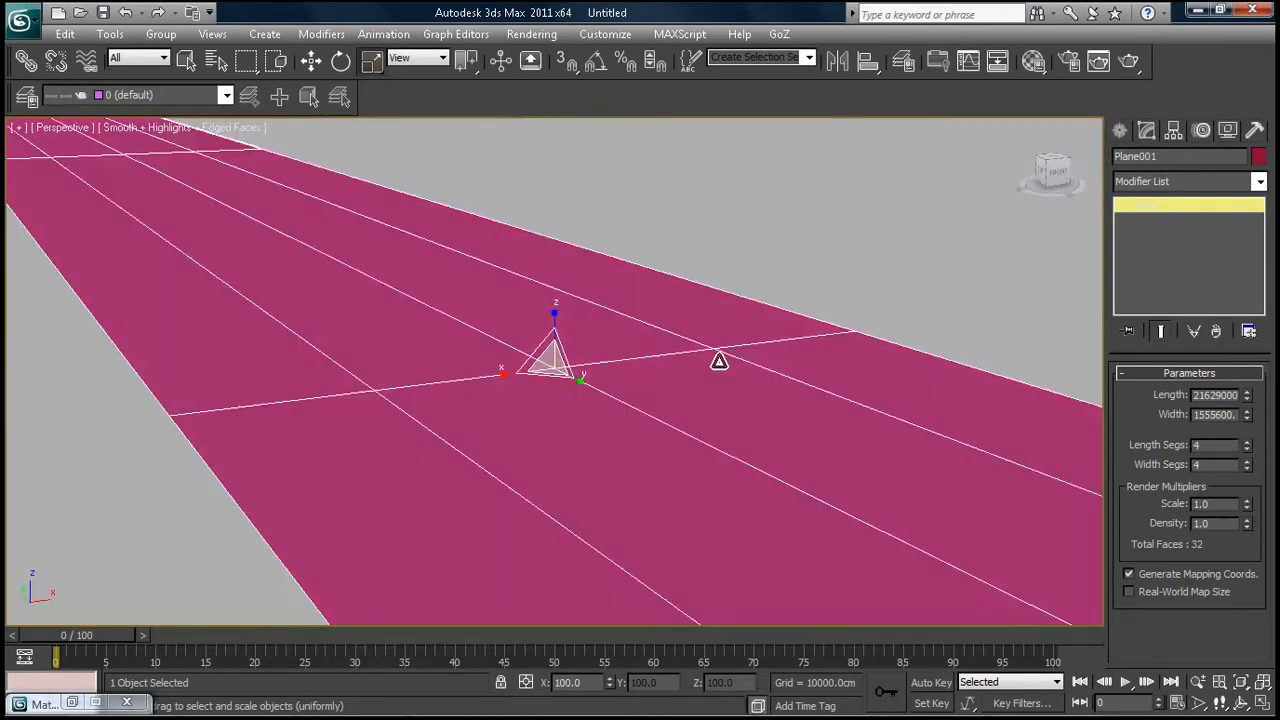
pyautogui.scroll(3, 708, 387)
pyautogui.scroll(2, 871, 386)
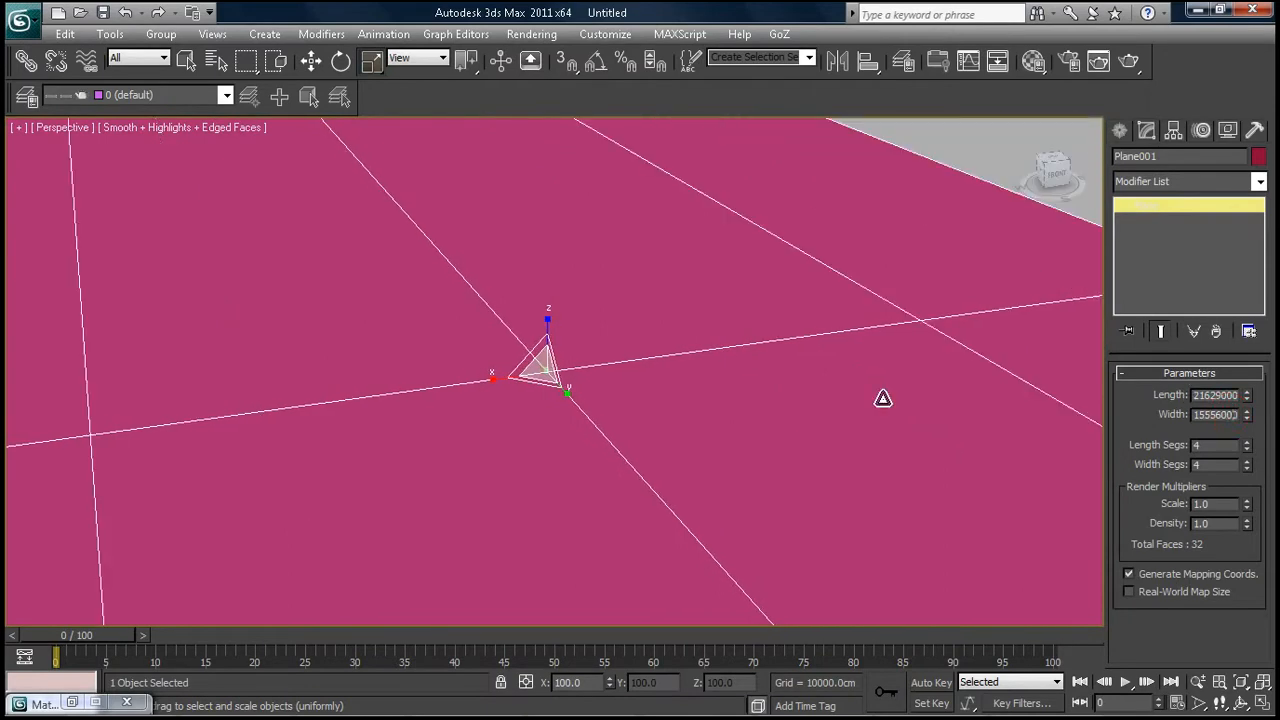
pyautogui.scroll(6, 697, 340)
pyautogui.moveTo(554, 382); pyautogui.dragTo(700, 374, button='middle')
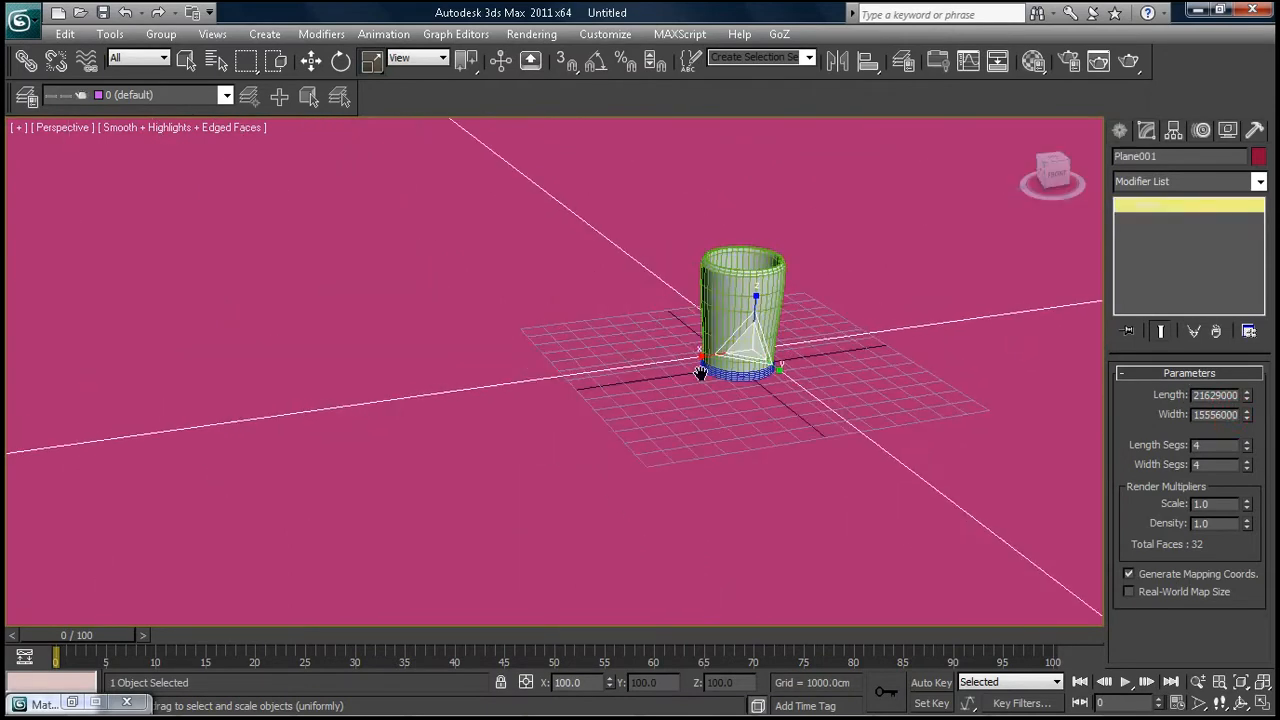
pyautogui.moveTo(868, 355); pyautogui.dragTo(766, 347, button='middle')
# Assign a plain grey sample material to the ground plane, and put the Material Editor away
pyautogui.press('m')
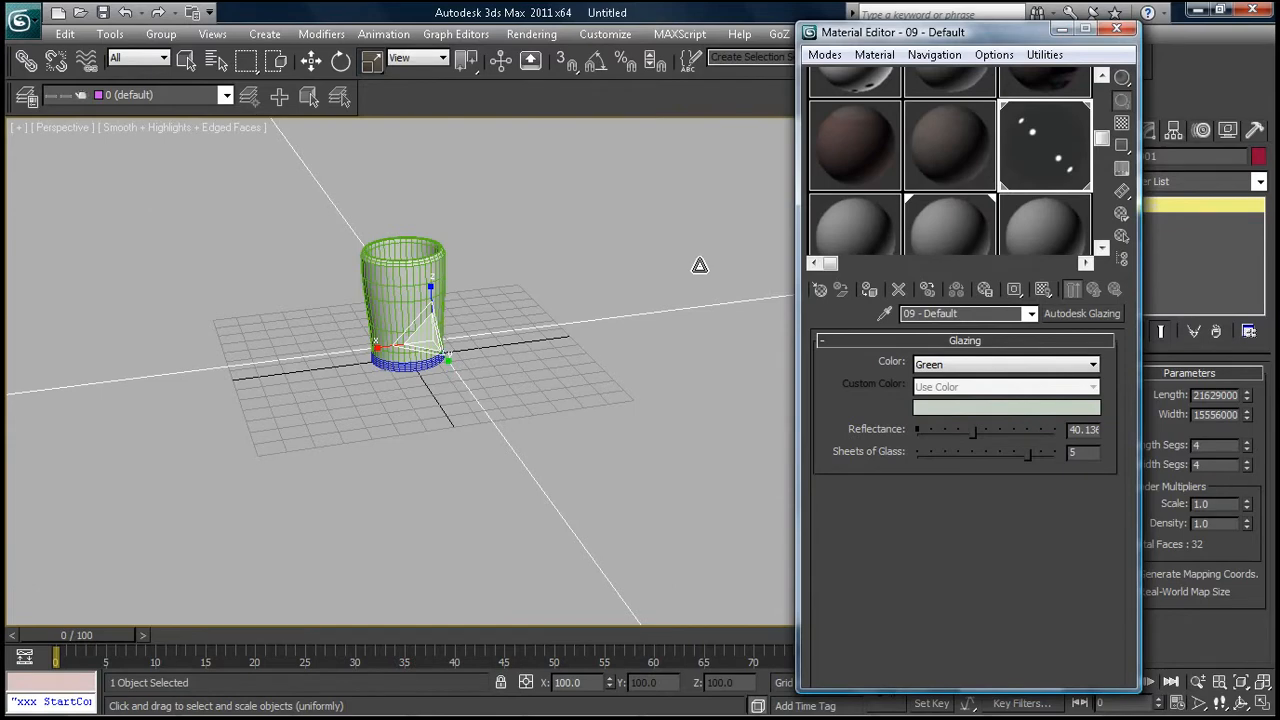
pyautogui.click(1060, 28)
pyautogui.click(691, 235)
# Render the Perspective view of the glass on the ground plane, and close the rendered frame
pyautogui.scroll(1, 676, 316)
pyautogui.moveTo(676, 316); pyautogui.dragTo(804, 432, button='middle')
pyautogui.scroll(-2, 727, 363)
pyautogui.scroll(5, 717, 460)
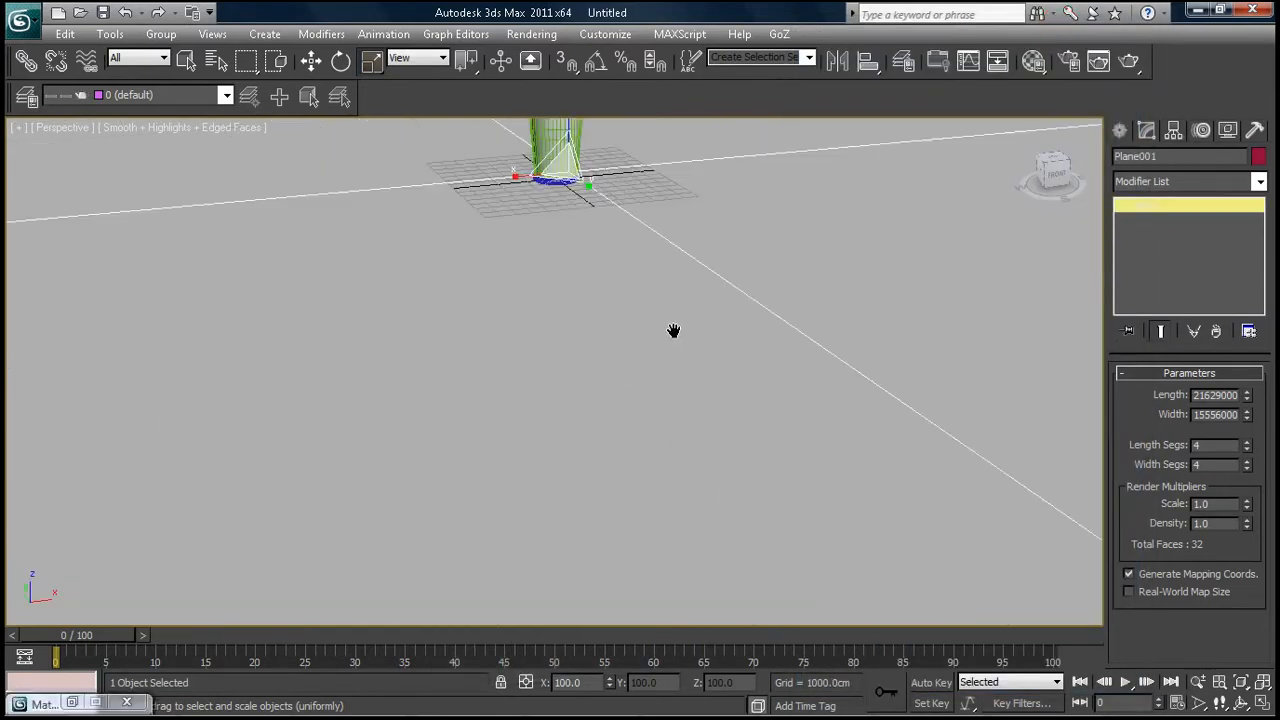
pyautogui.scroll(-5, 709, 324)
pyautogui.moveTo(637, 297); pyautogui.dragTo(594, 249, button='middle')
pyautogui.scroll(4, 589, 277)
pyautogui.scroll(-4, 589, 277)
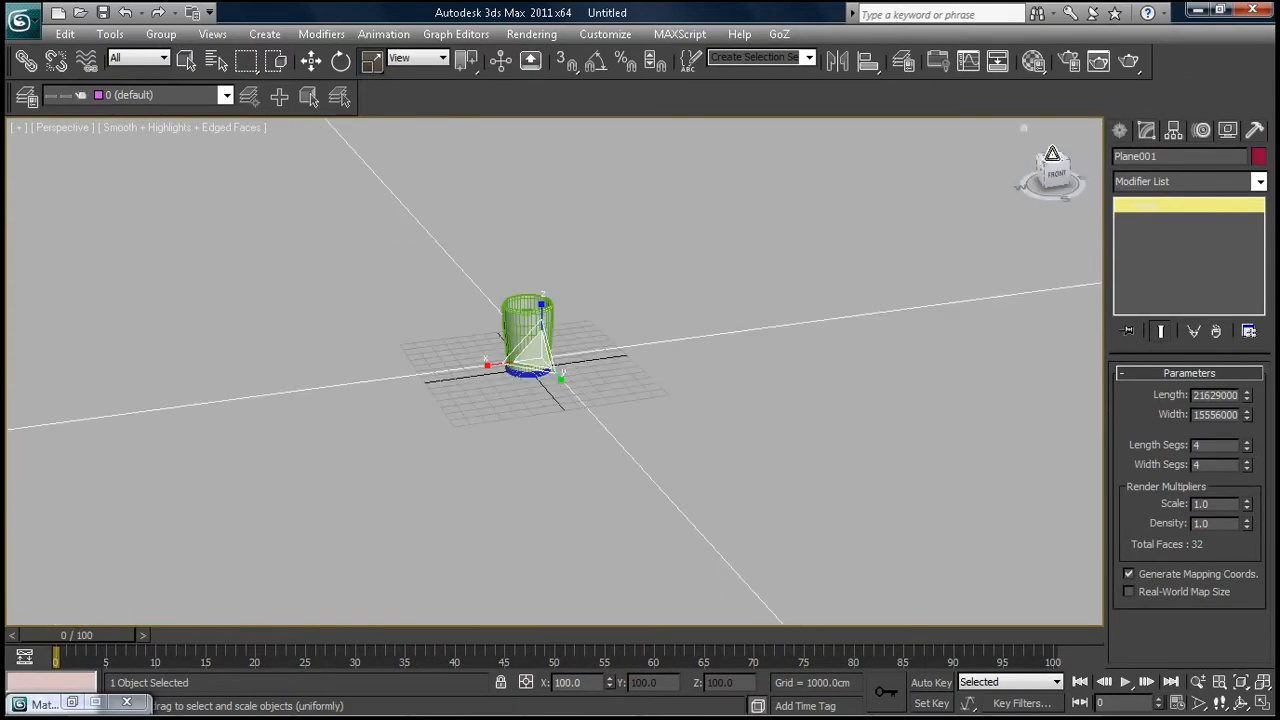
pyautogui.click(1019, 126)
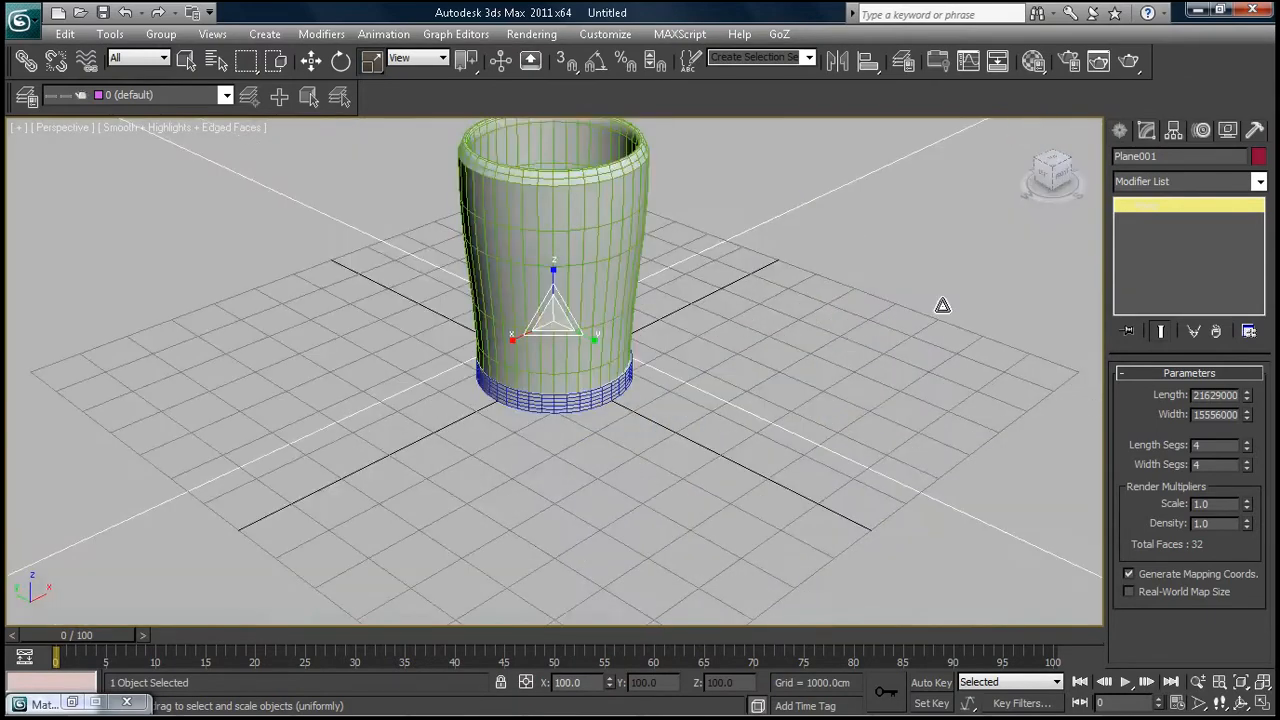
pyautogui.moveTo(820, 323); pyautogui.dragTo(830, 329, button='middle')
pyautogui.scroll(-2, 828, 325)
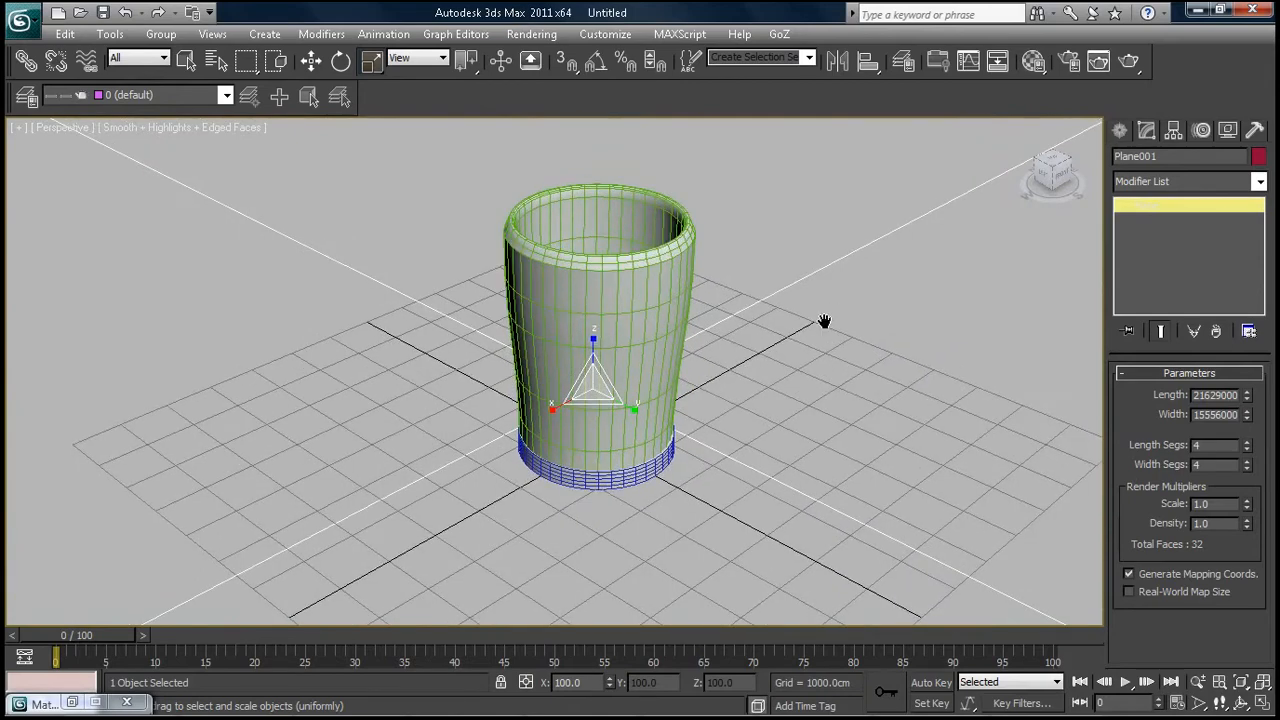
pyautogui.hotkey('shift', 'q')
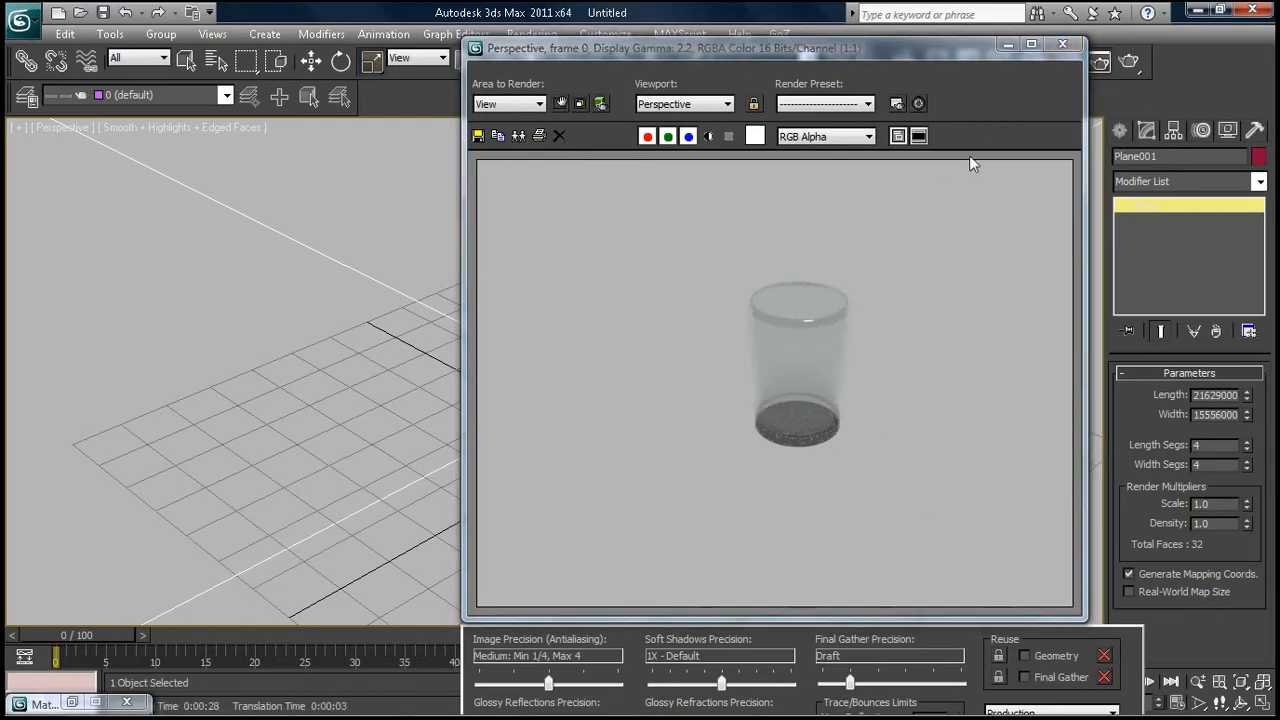
pyautogui.click(1062, 44)
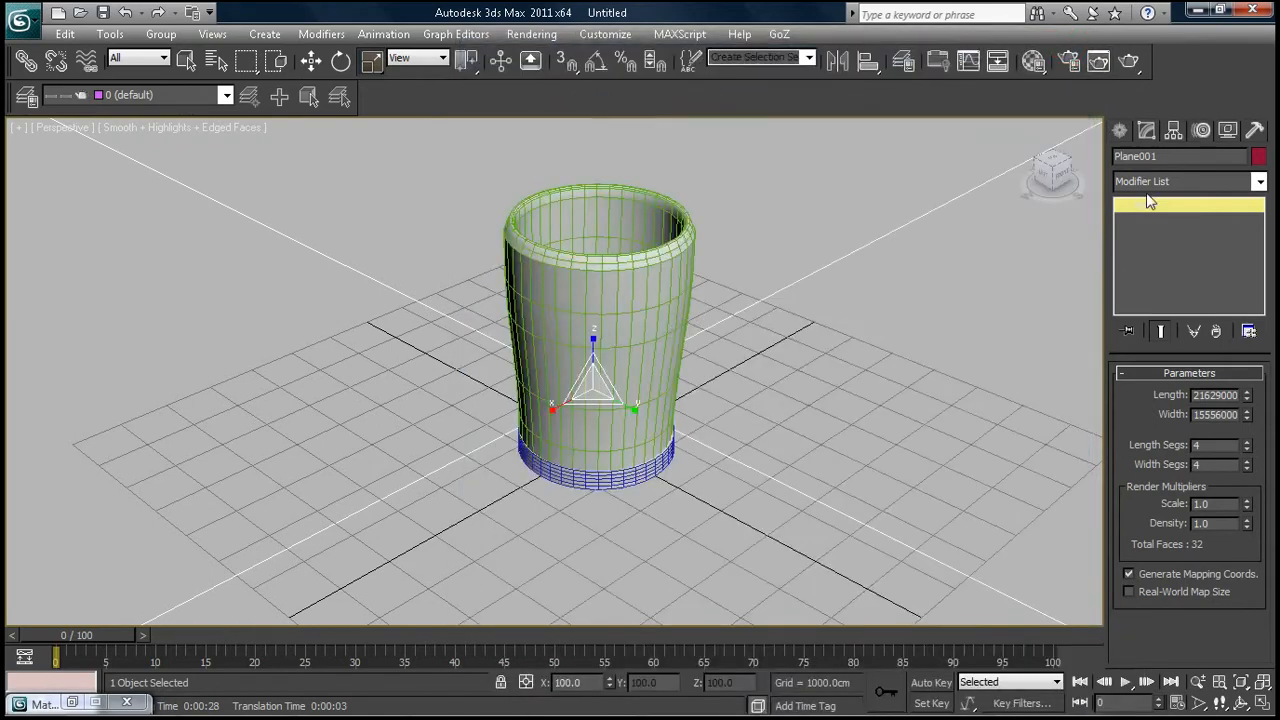
# Place a standard Omni light beside the glass and raise it to about Z 6127 cm
pyautogui.click(1120, 129)
pyautogui.click(1172, 161)
pyautogui.click(1160, 289)
pyautogui.scroll(-10, 711, 368)
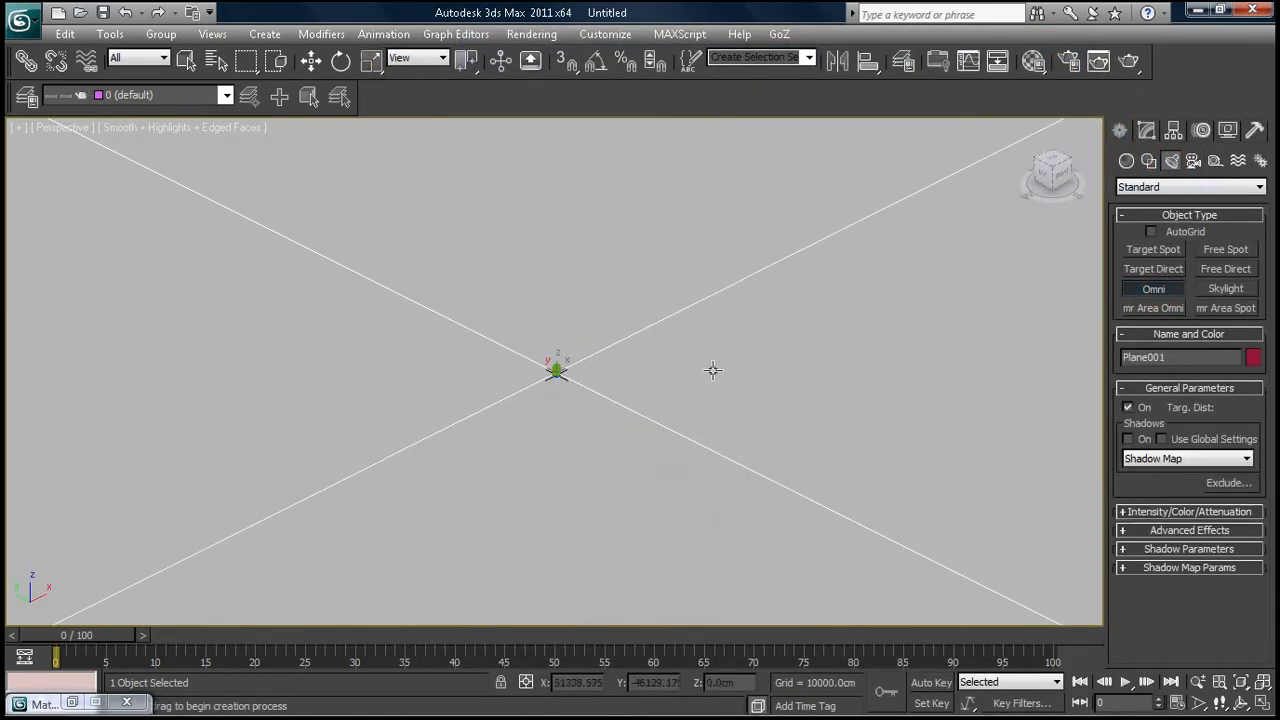
pyautogui.scroll(10, 665, 407)
pyautogui.click(786, 392)
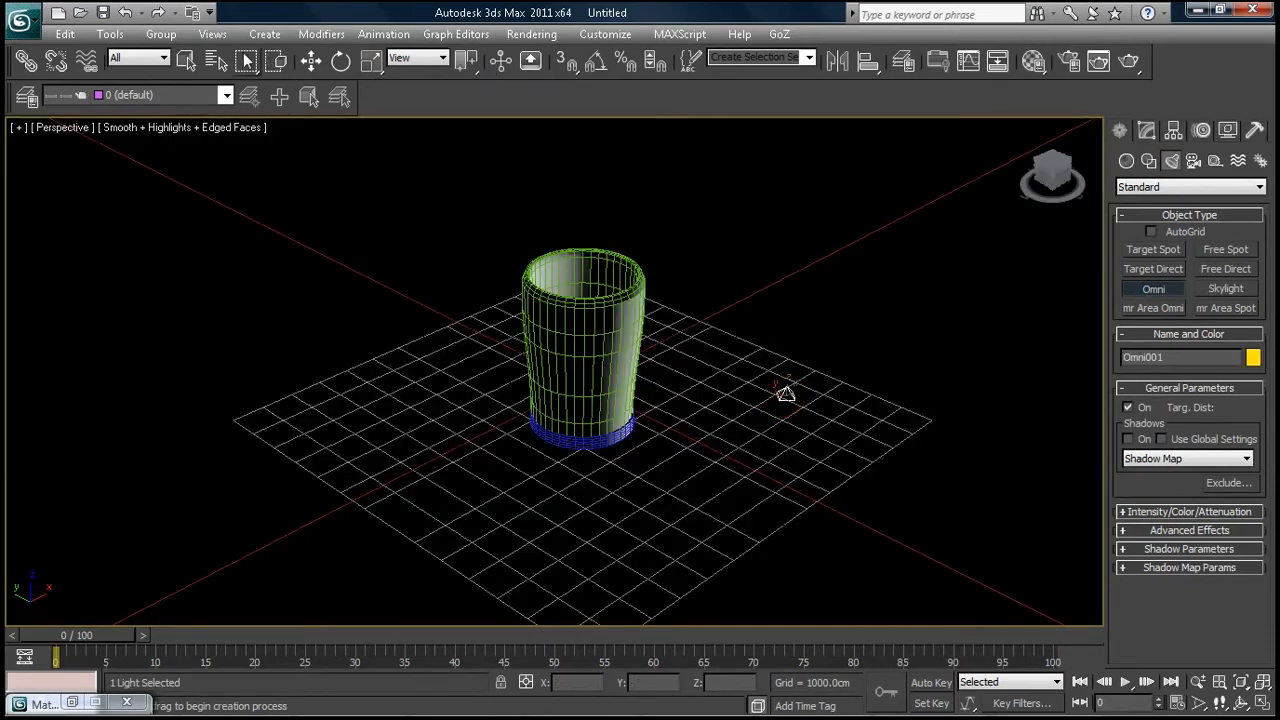
pyautogui.click(312, 61)
pyautogui.moveTo(784, 356); pyautogui.dragTo(775, 153)
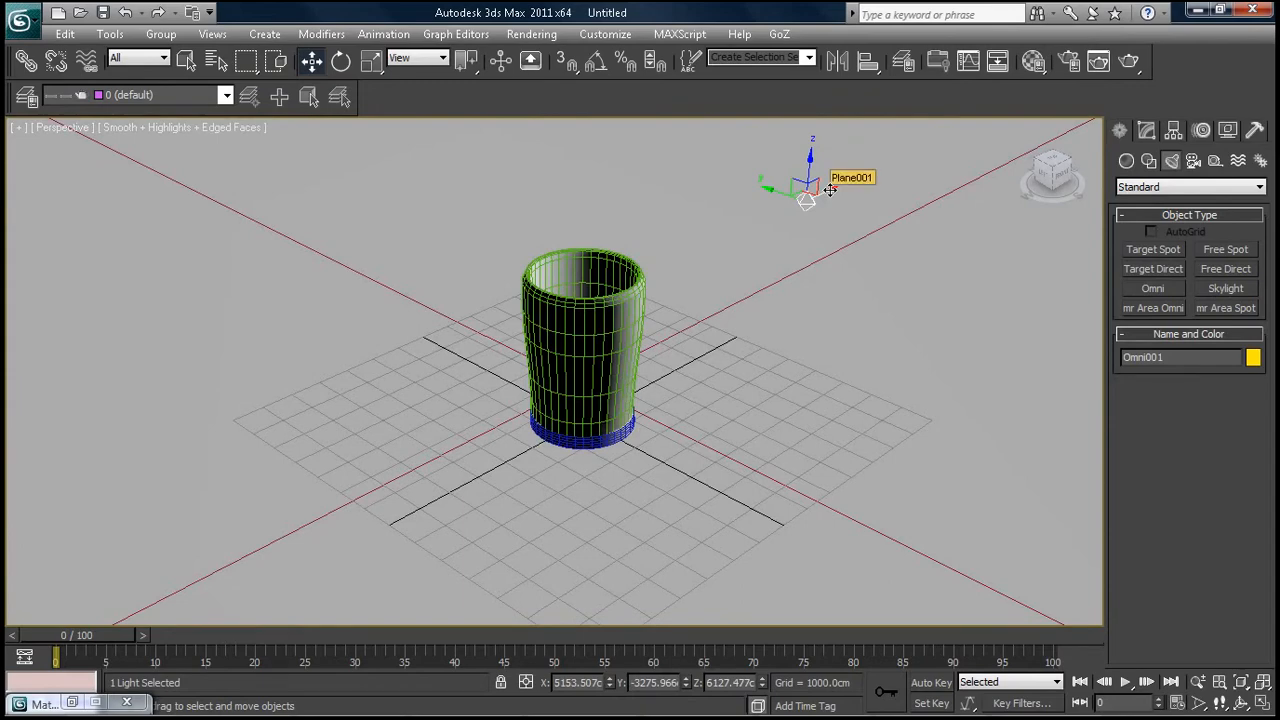
# Copy the omni light along X to the other side of the glass, at about X -8833 cm
pyautogui.moveTo(830, 190)
pyautogui.keyDown('shift'); pyautogui.mouseDown()
pyautogui.moveTo(627, 290)
pyautogui.moveTo(414, 354)
pyautogui.moveTo(427, 348)
pyautogui.mouseUp(); pyautogui.keyUp('shift')
pyautogui.click(641, 446)
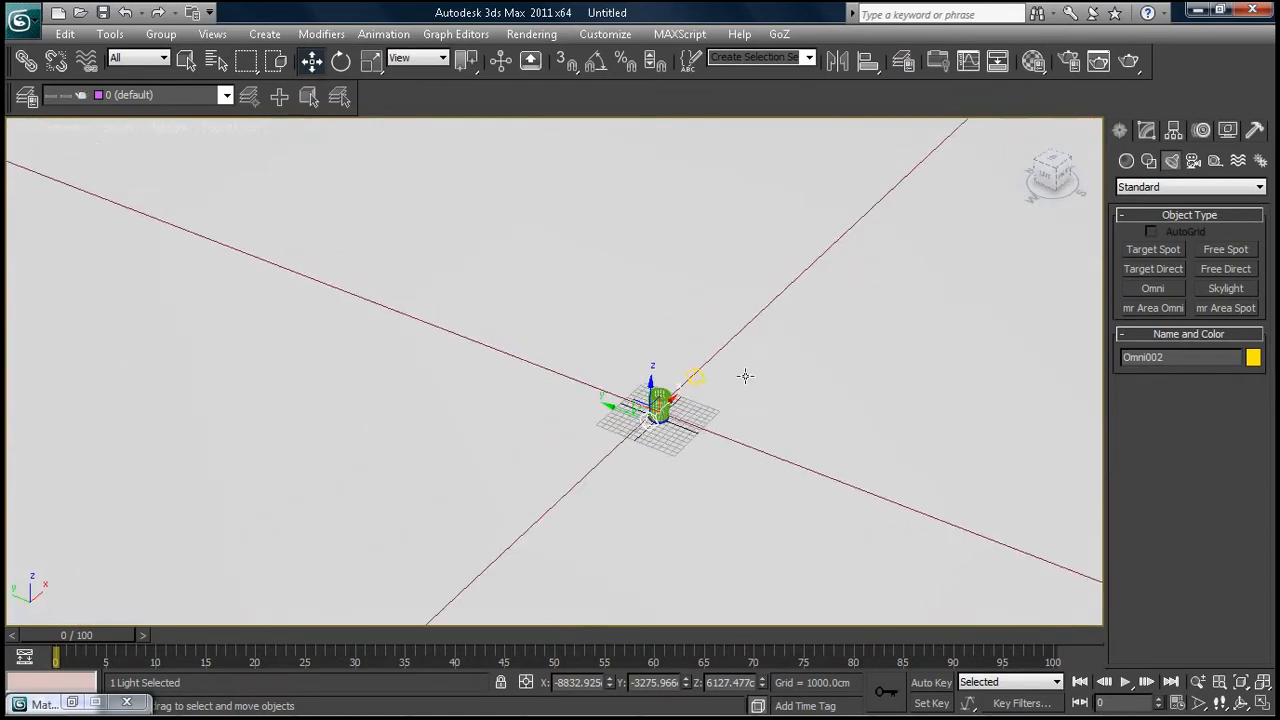
pyautogui.scroll(3, 720, 337)
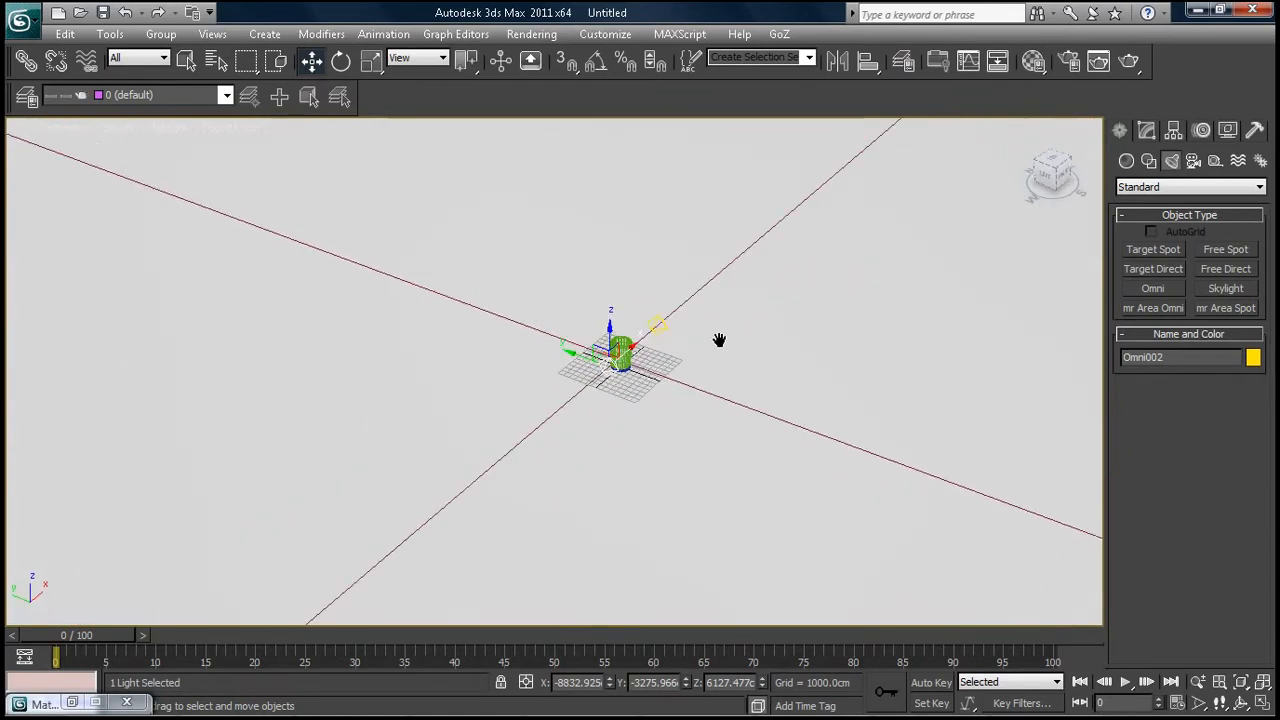
# Turn on Shadow Map shadows for the copied omni light and set its multiplier to 0.4
pyautogui.click(1147, 131)
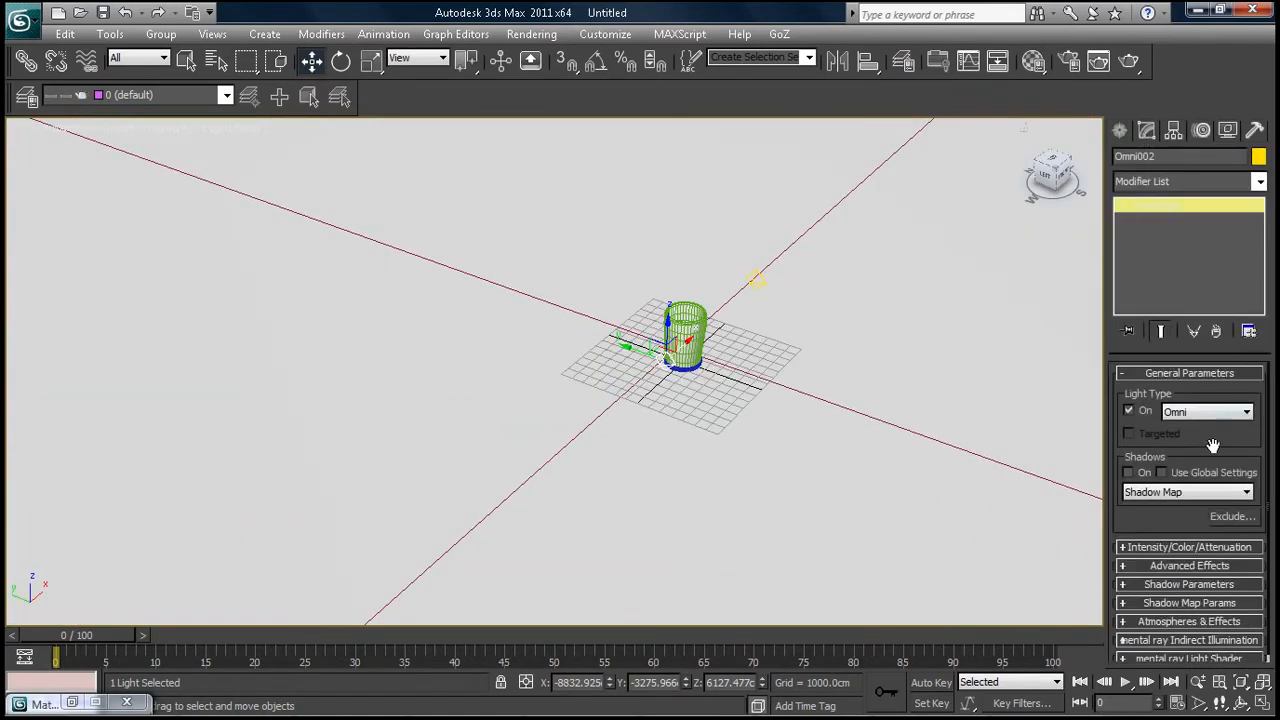
pyautogui.click(1129, 474)
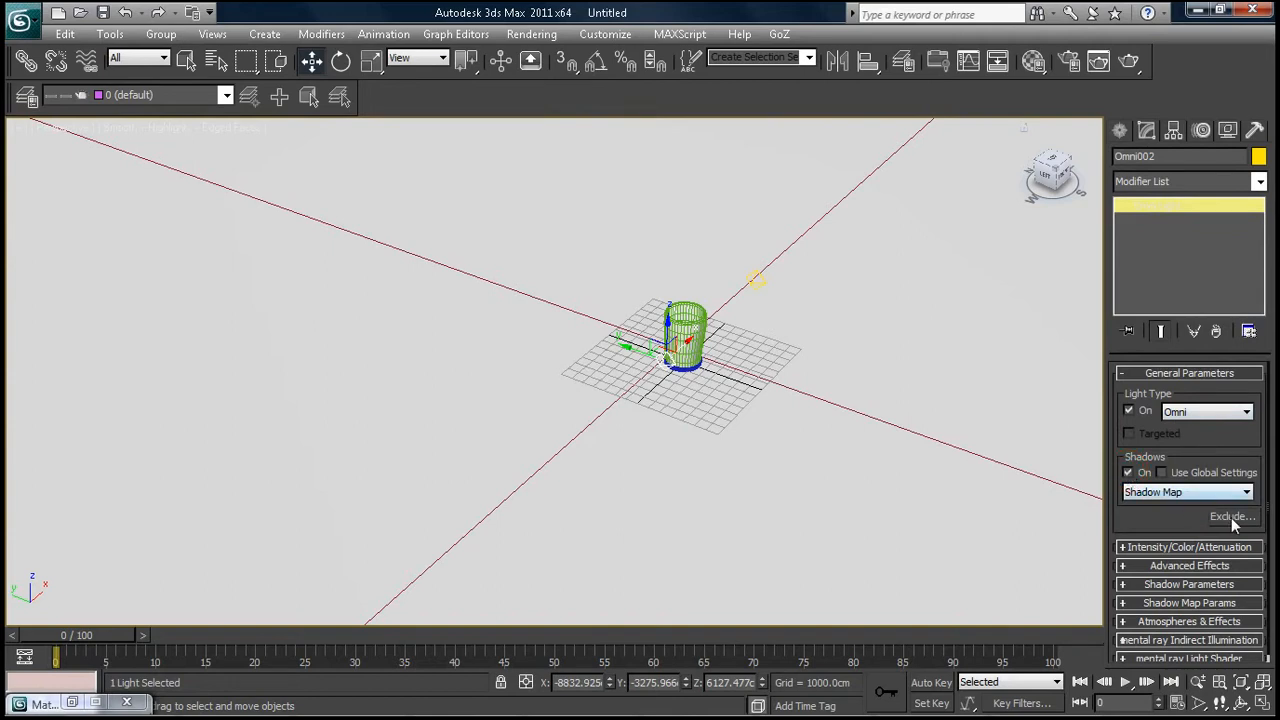
pyautogui.click(1220, 548)
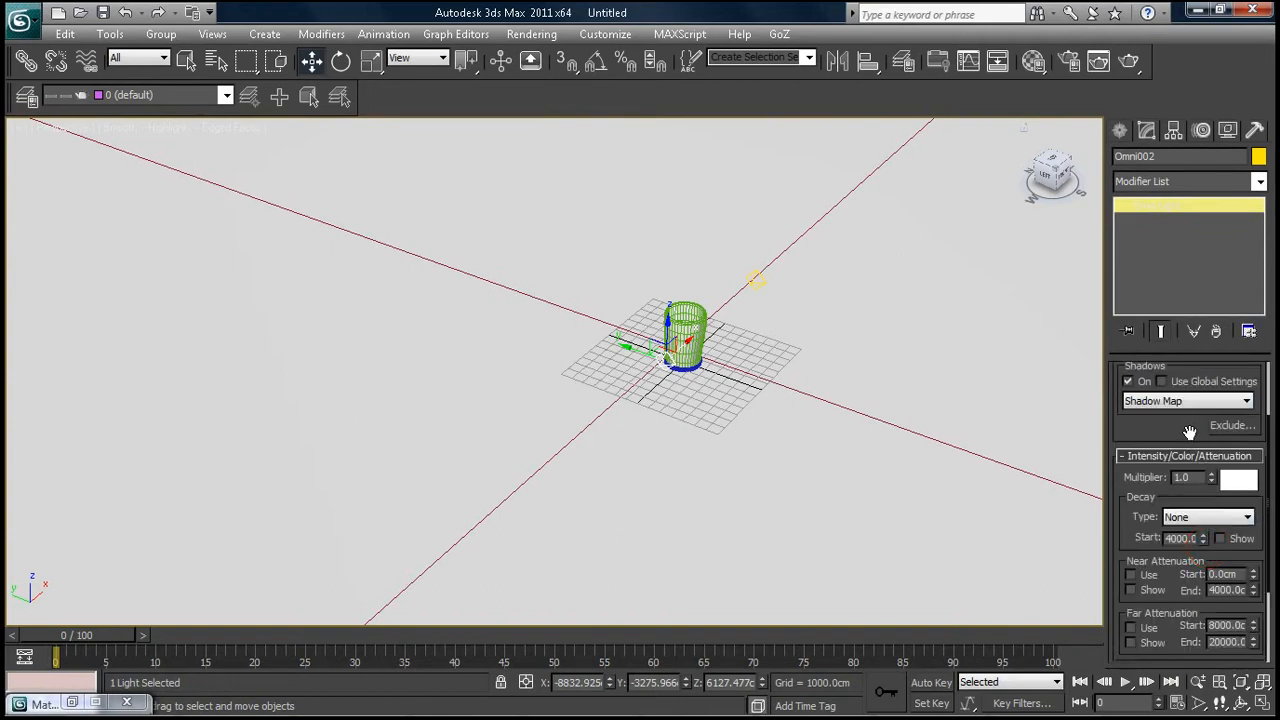
pyautogui.moveTo(1211, 478); pyautogui.dragTo(1211, 532)
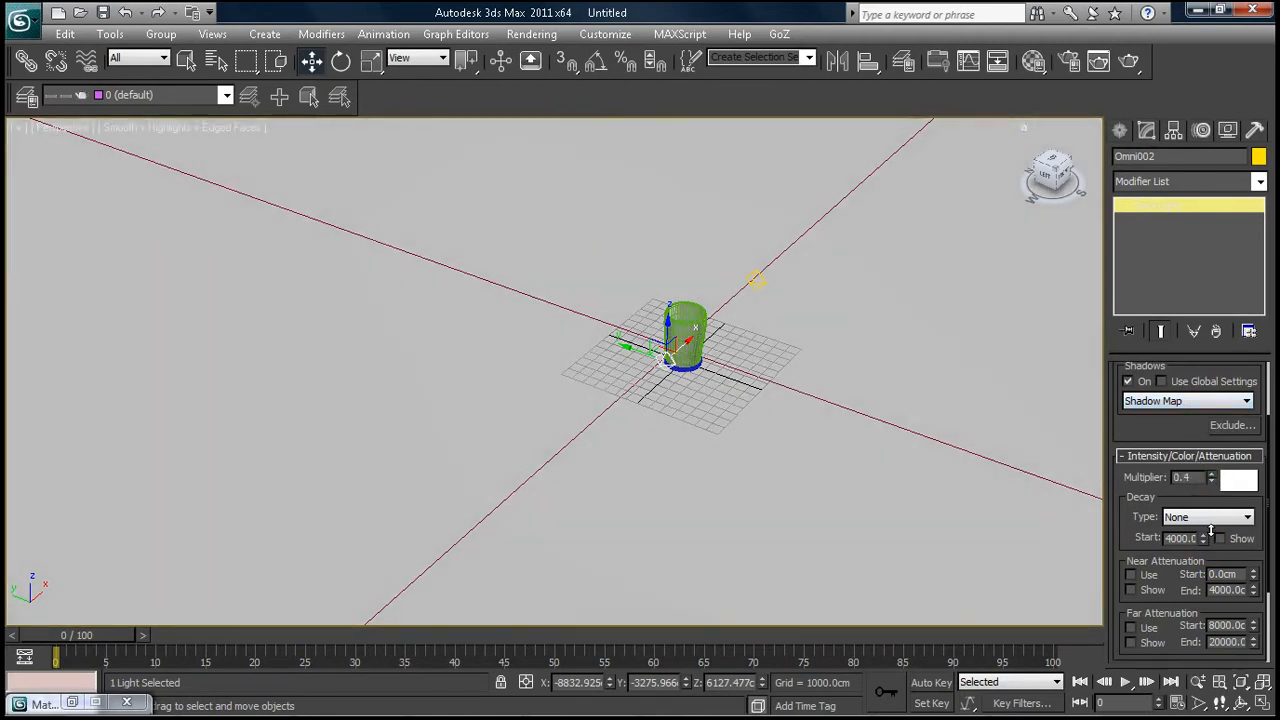
# Tint the copied omni light pale cyan, with hue 131 and saturation 49
pyautogui.click(1238, 484)
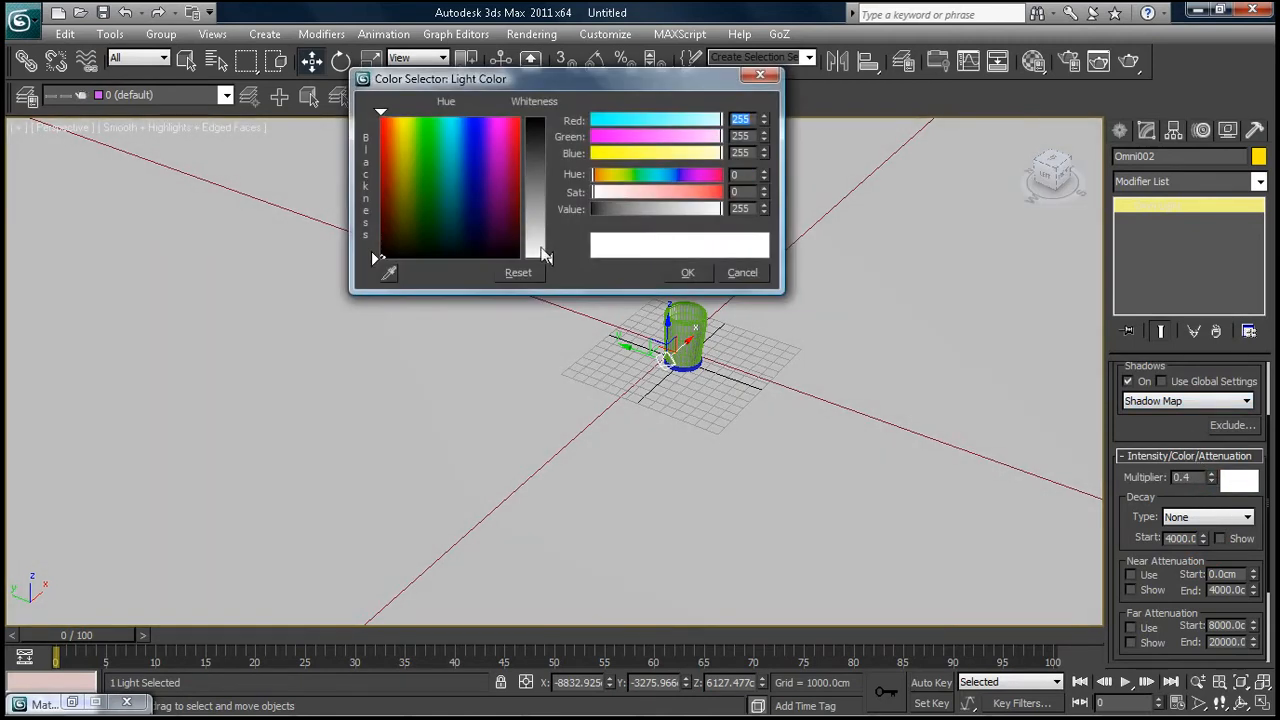
pyautogui.moveTo(549, 258); pyautogui.dragTo(549, 231)
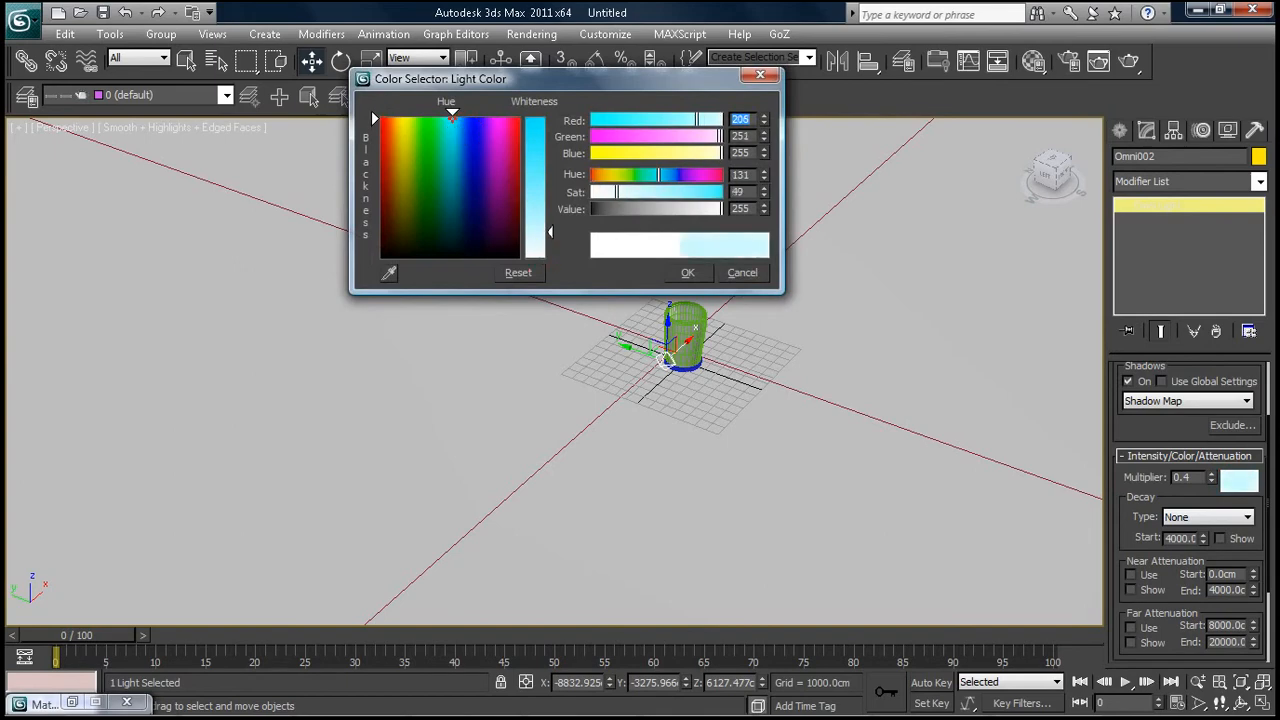
pyautogui.click(687, 273)
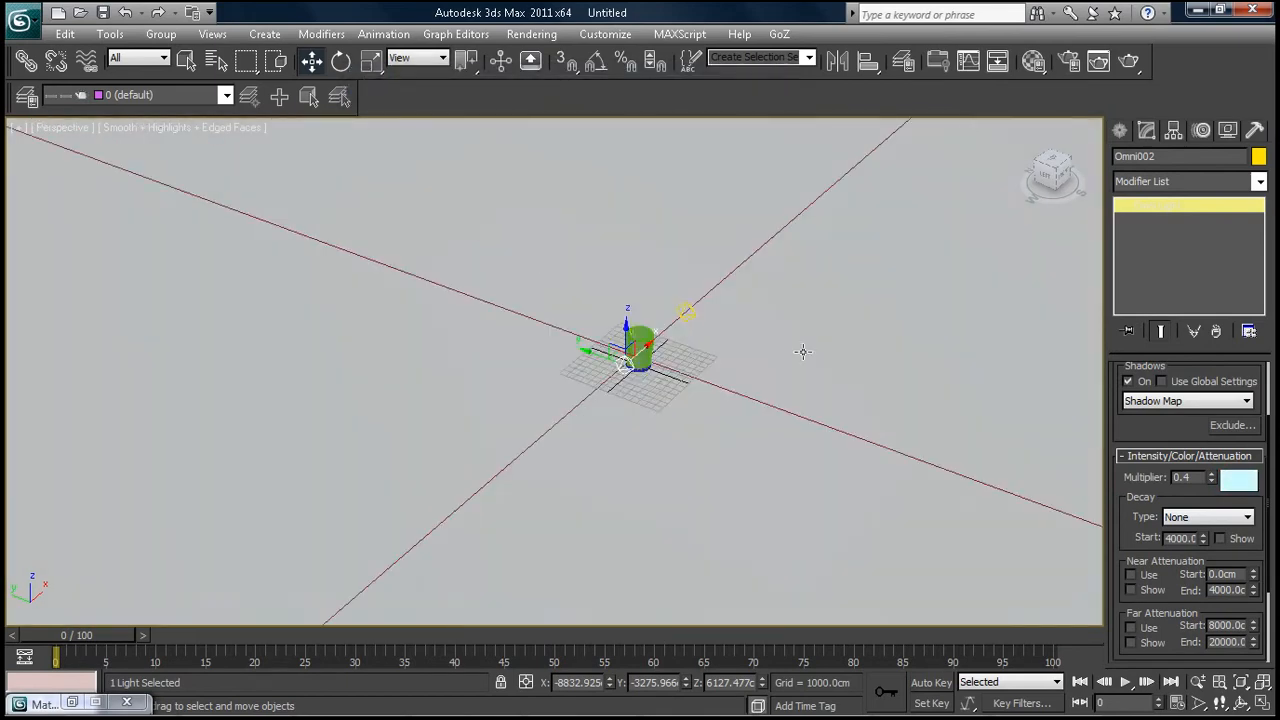
# Raise the pale cyan omni light slightly, and raise the original omni light to about Z 7229 cm
pyautogui.click(625, 328)
pyautogui.moveTo(625, 294); pyautogui.dragTo(626, 279)
pyautogui.moveTo(752, 332); pyautogui.dragTo(528, 366, button='middle')
pyautogui.scroll(4, 528, 366)
pyautogui.click(395, 315)
pyautogui.moveTo(394, 280); pyautogui.dragTo(393, 260)
# Give the original omni light a 0.88 multiplier, a decay start of about 3196 cm, and enabled near attenuation ending at 9600 cm
pyautogui.moveTo(1213, 481); pyautogui.dragTo(1215, 487)
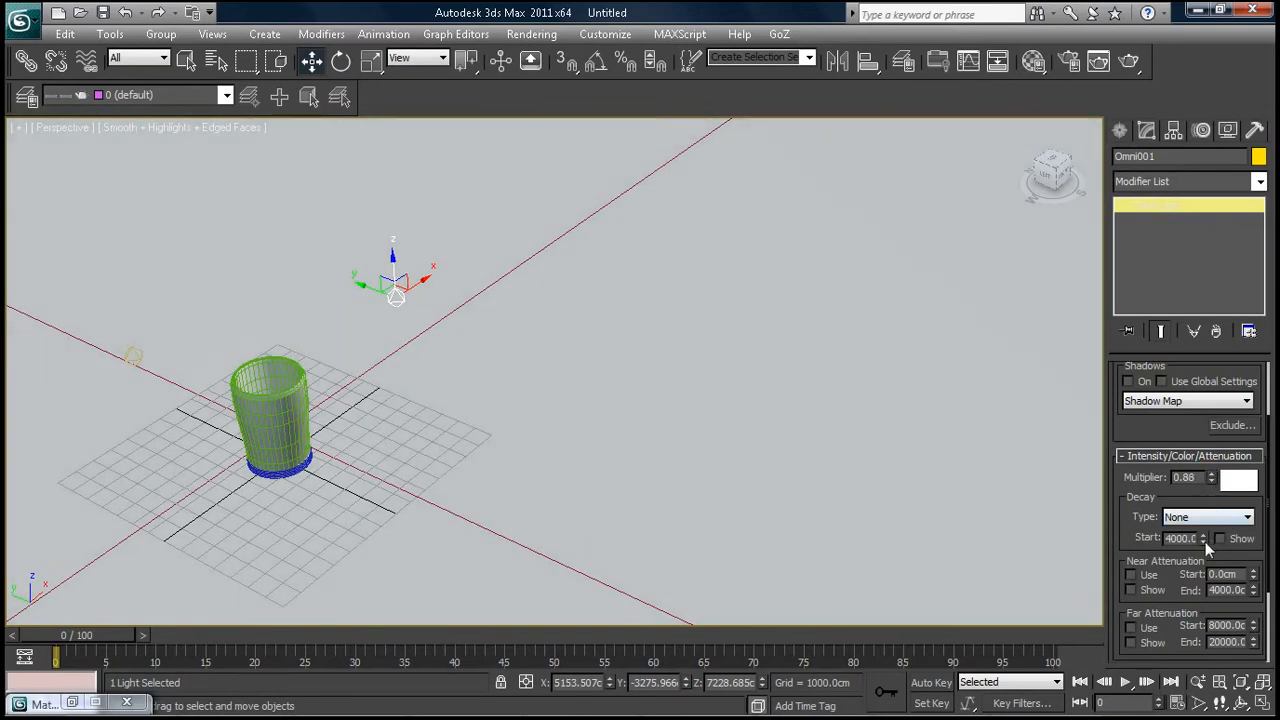
pyautogui.moveTo(1202, 538); pyautogui.dragTo(1204, 562)
pyautogui.click(1131, 575)
pyautogui.moveTo(1203, 538); pyautogui.dragTo(1204, 551)
pyautogui.moveTo(1257, 592); pyautogui.dragTo(1236, 457)
# Render the glass with the two omni lights from the Perspective view, and close the rendered frame
pyautogui.moveTo(369, 505); pyautogui.dragTo(850, 367, button='middle')
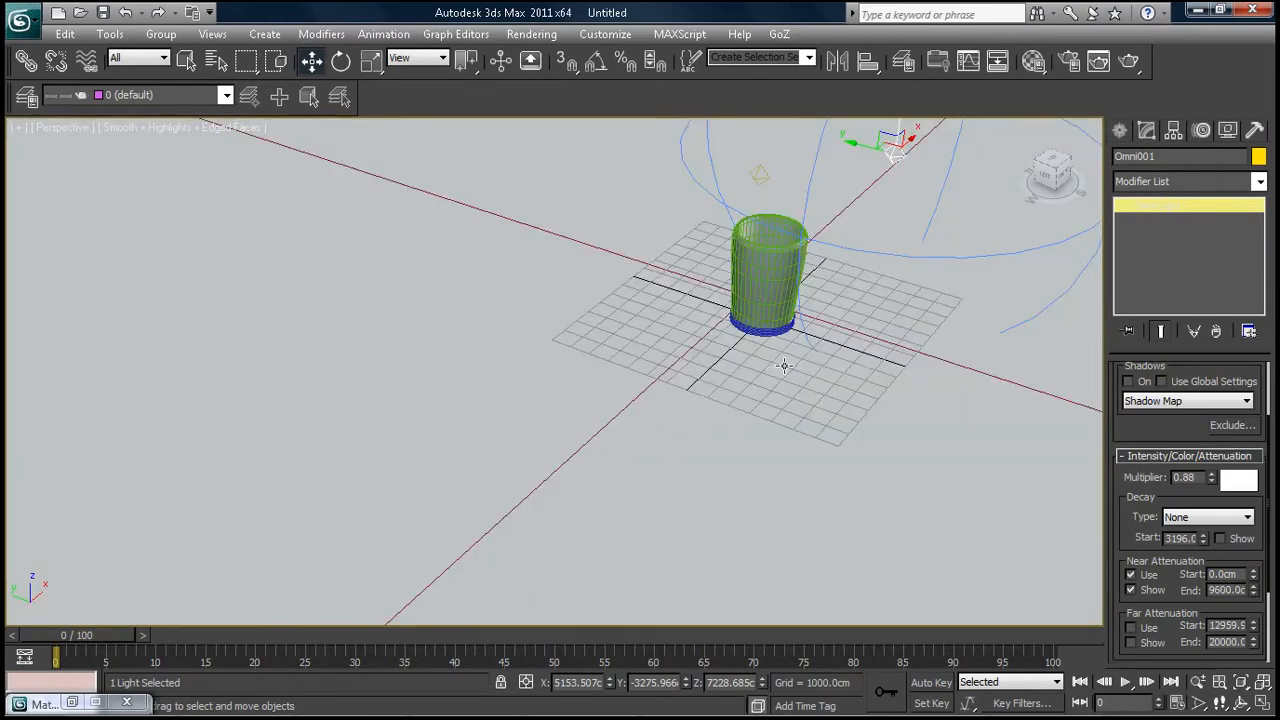
pyautogui.click(1022, 130)
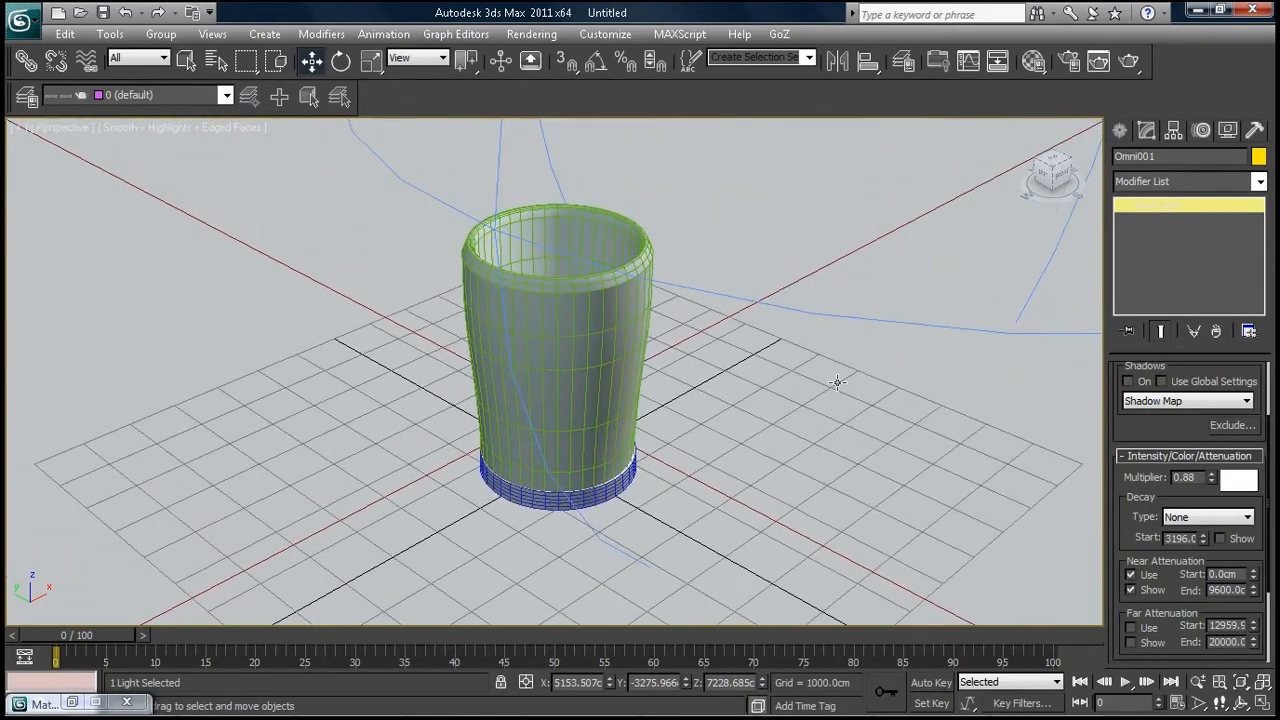
pyautogui.hotkey('shift', 'q')
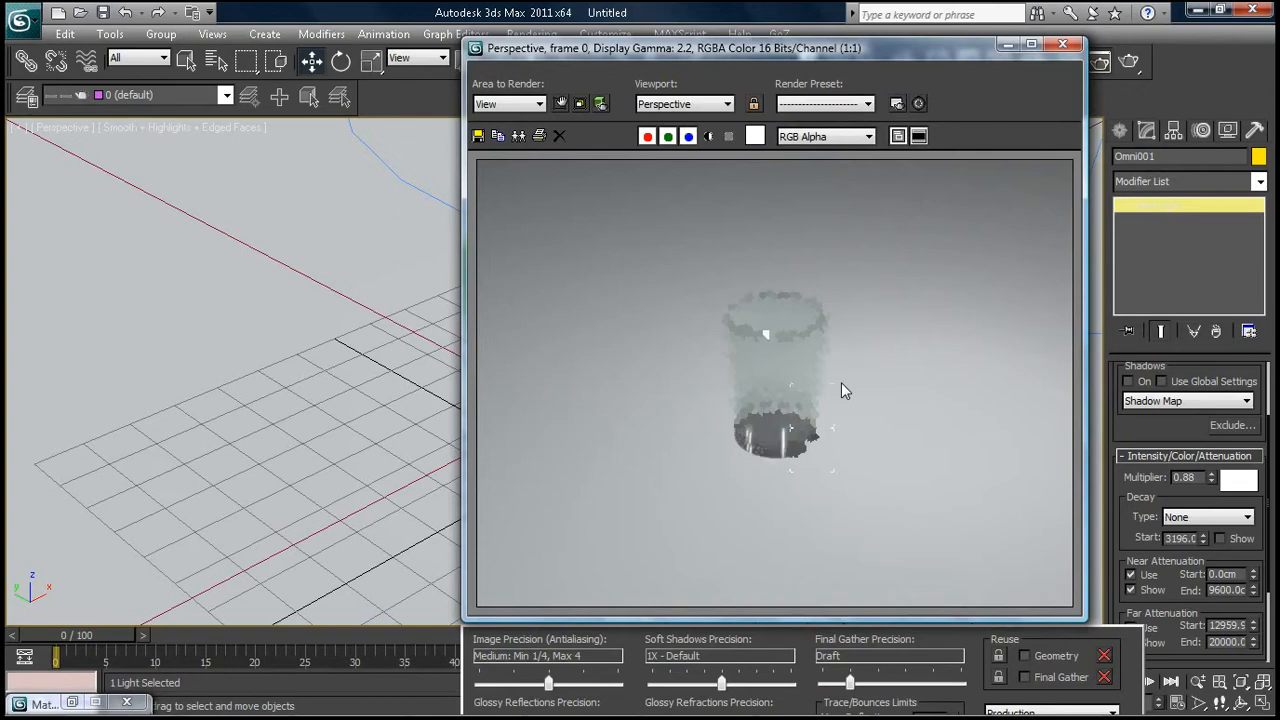
pyautogui.click(1063, 45)
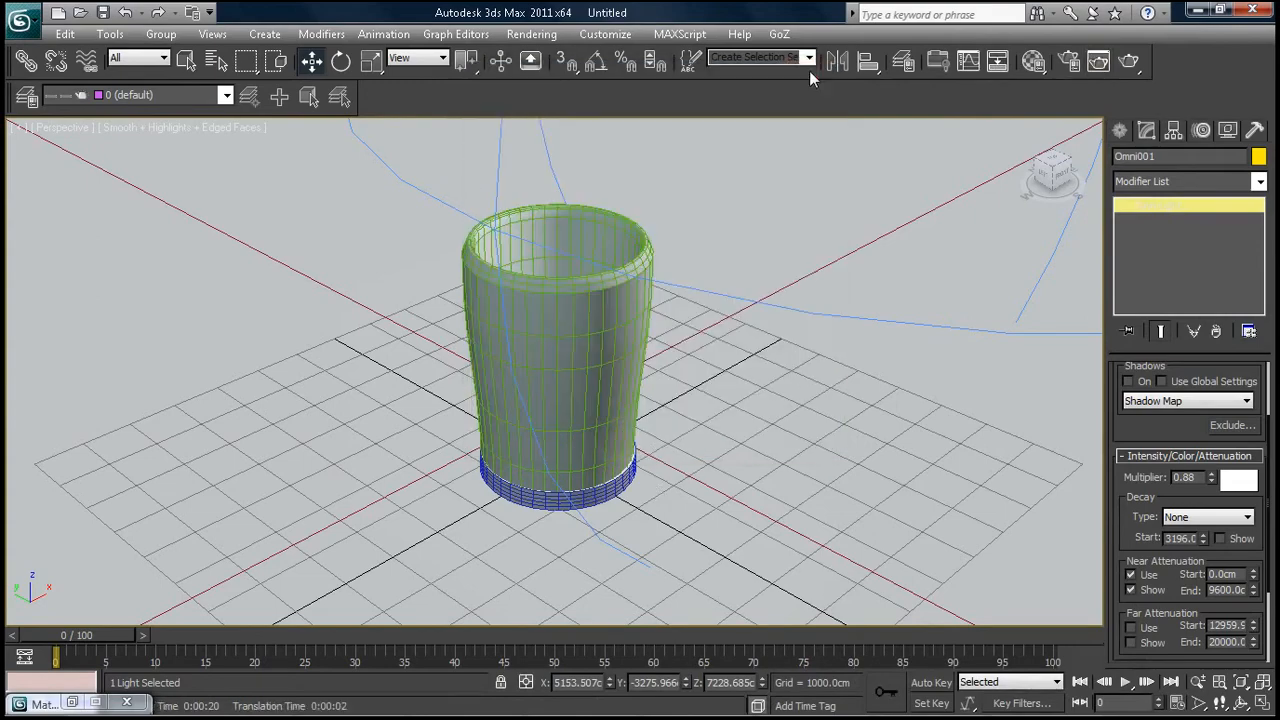
# Convert the cone base of the glass to an Editable Poly
pyautogui.scroll(-5, 686, 371)
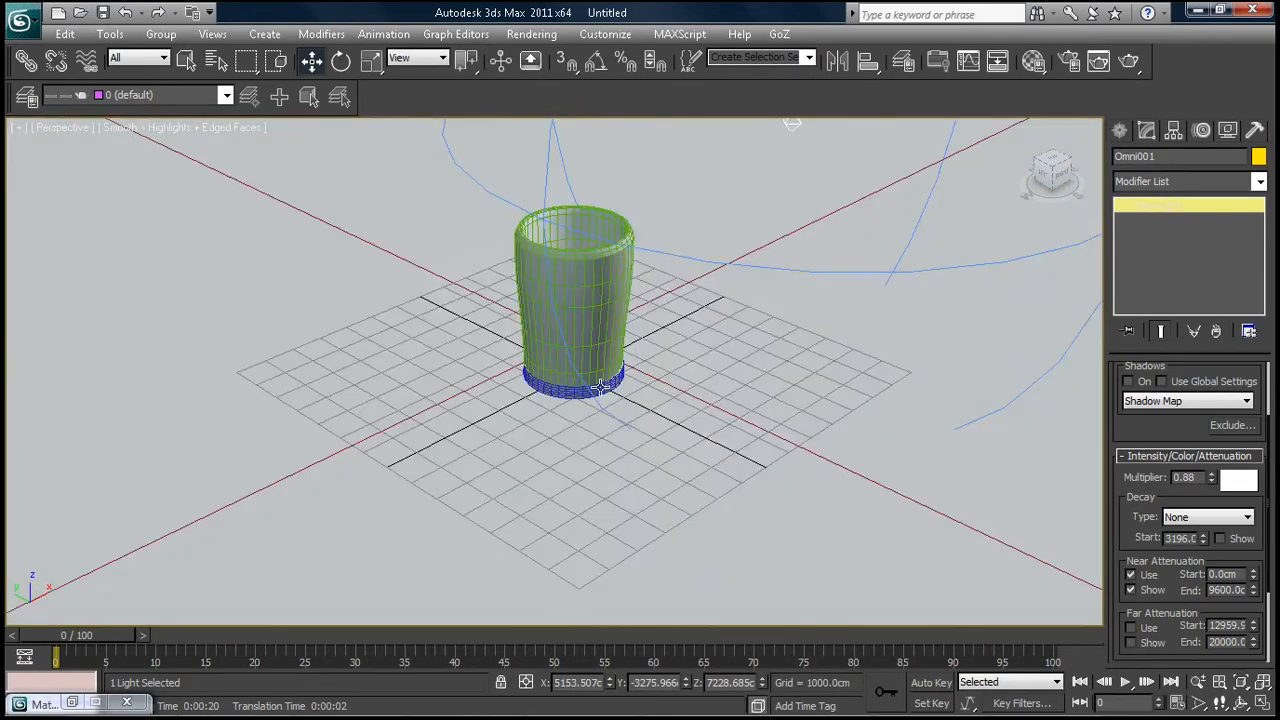
pyautogui.click(600, 386)
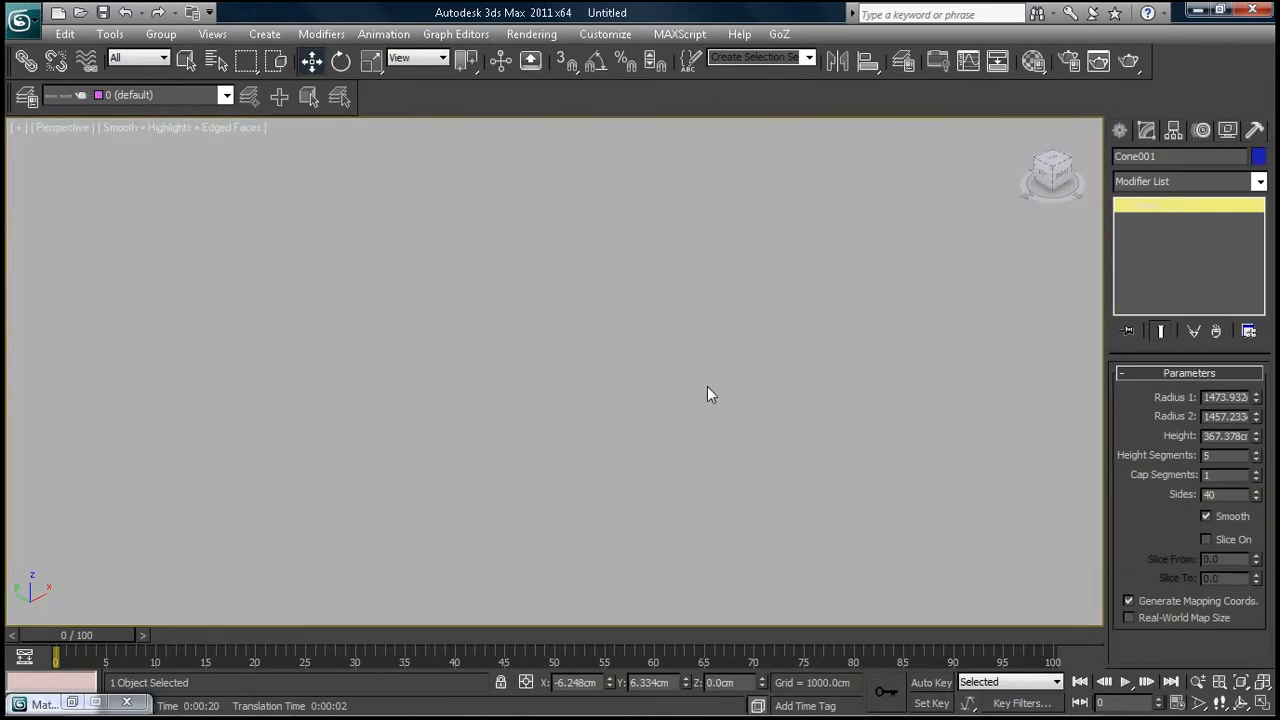
pyautogui.press('z')
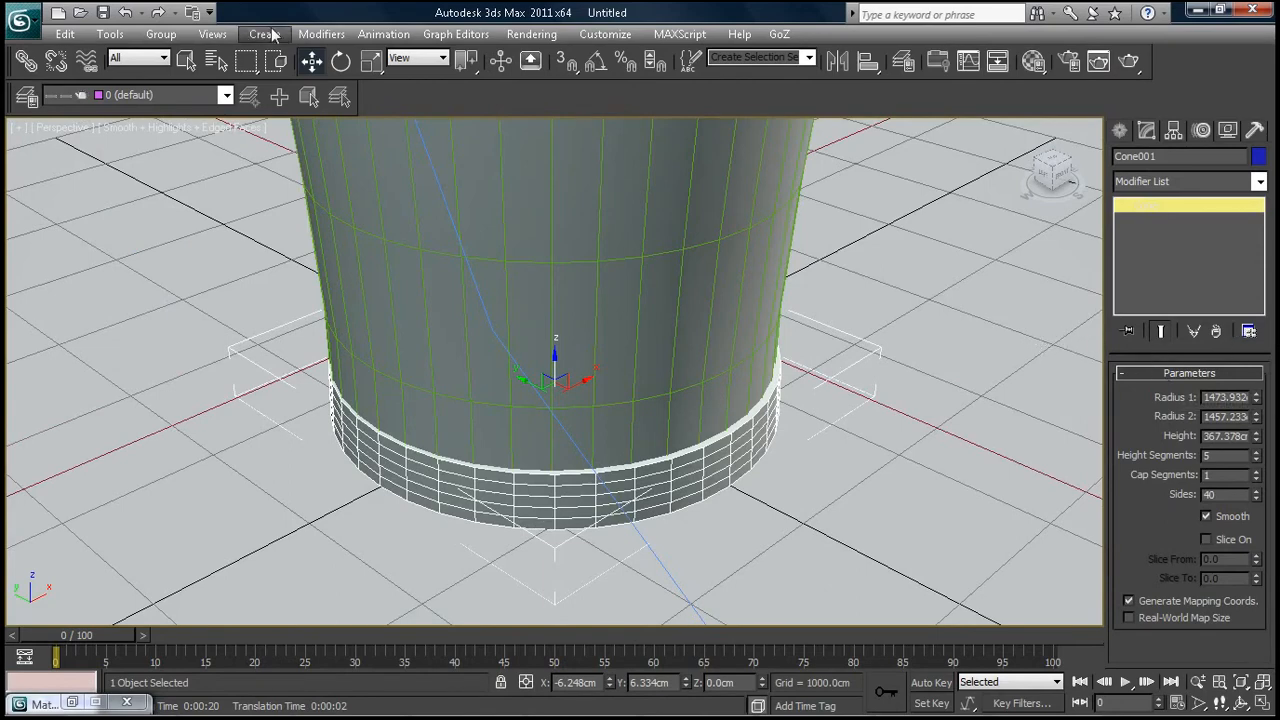
pyautogui.rightClick(735, 452)
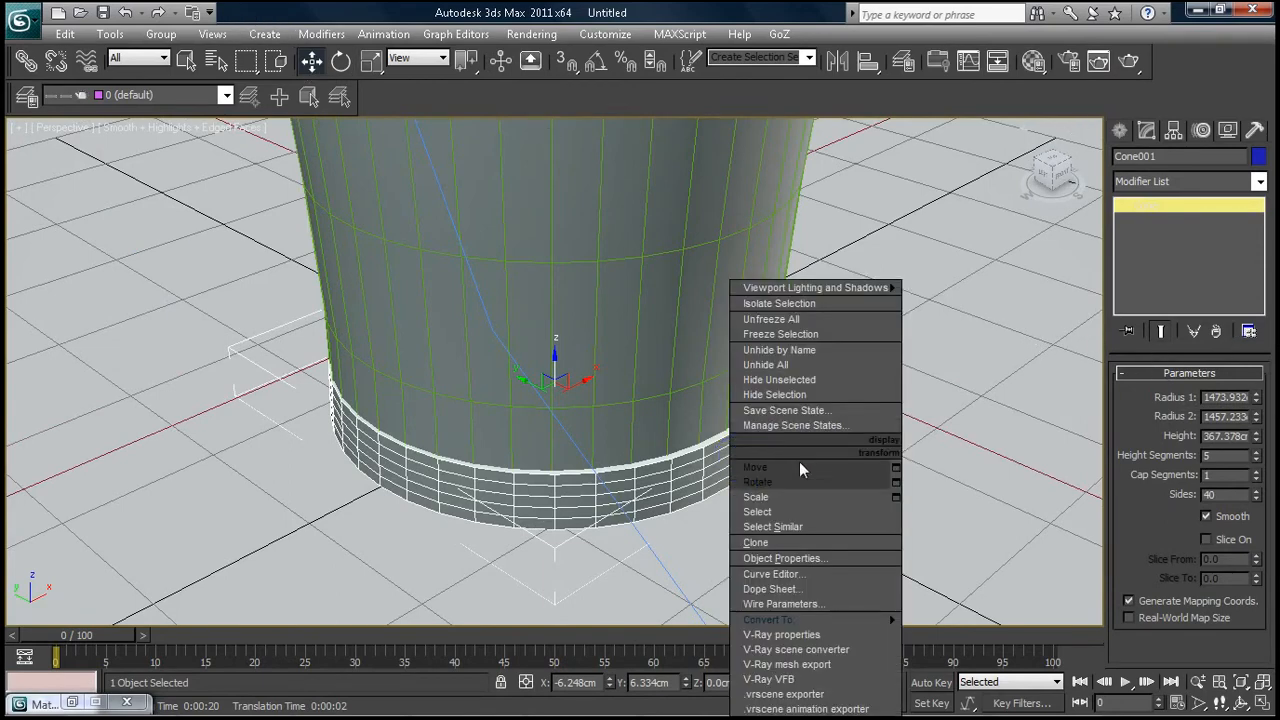
pyautogui.moveTo(811, 617)
pyautogui.click(953, 634)
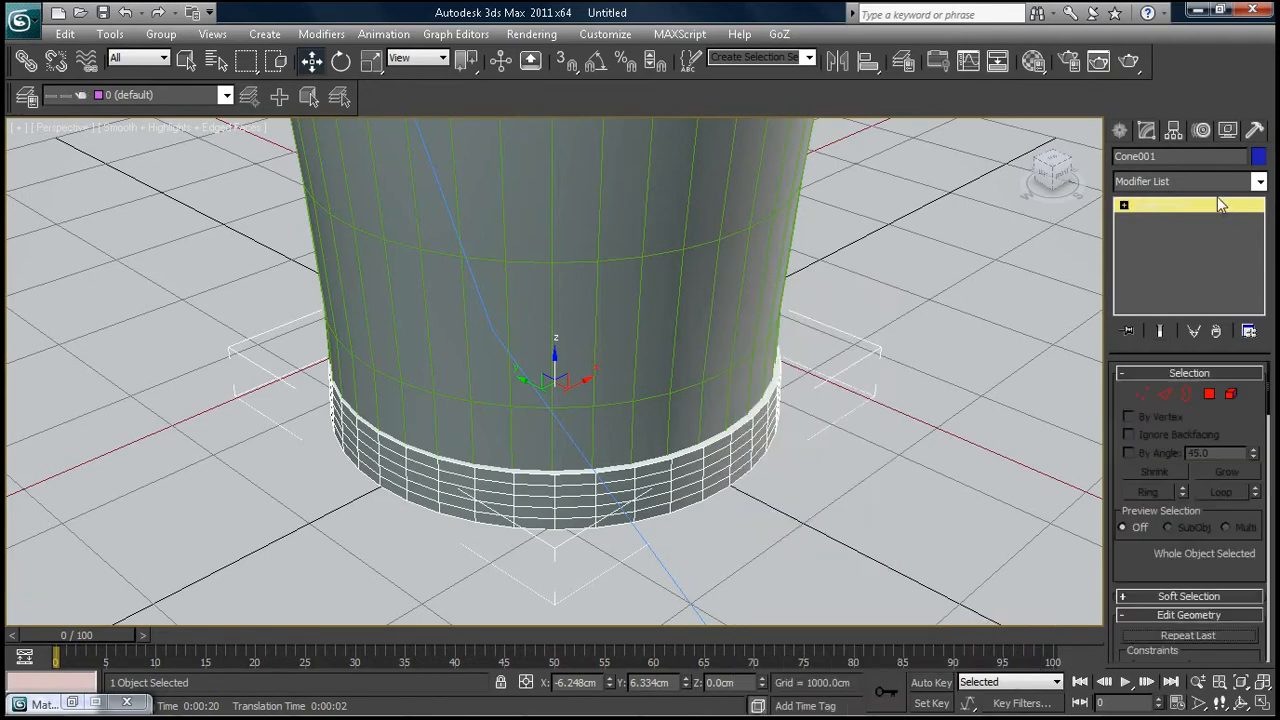
# Try to extend a multi-edge selection around the cone base in Edge mode with Ring selection
pyautogui.click(1164, 395)
pyautogui.click(702, 450)
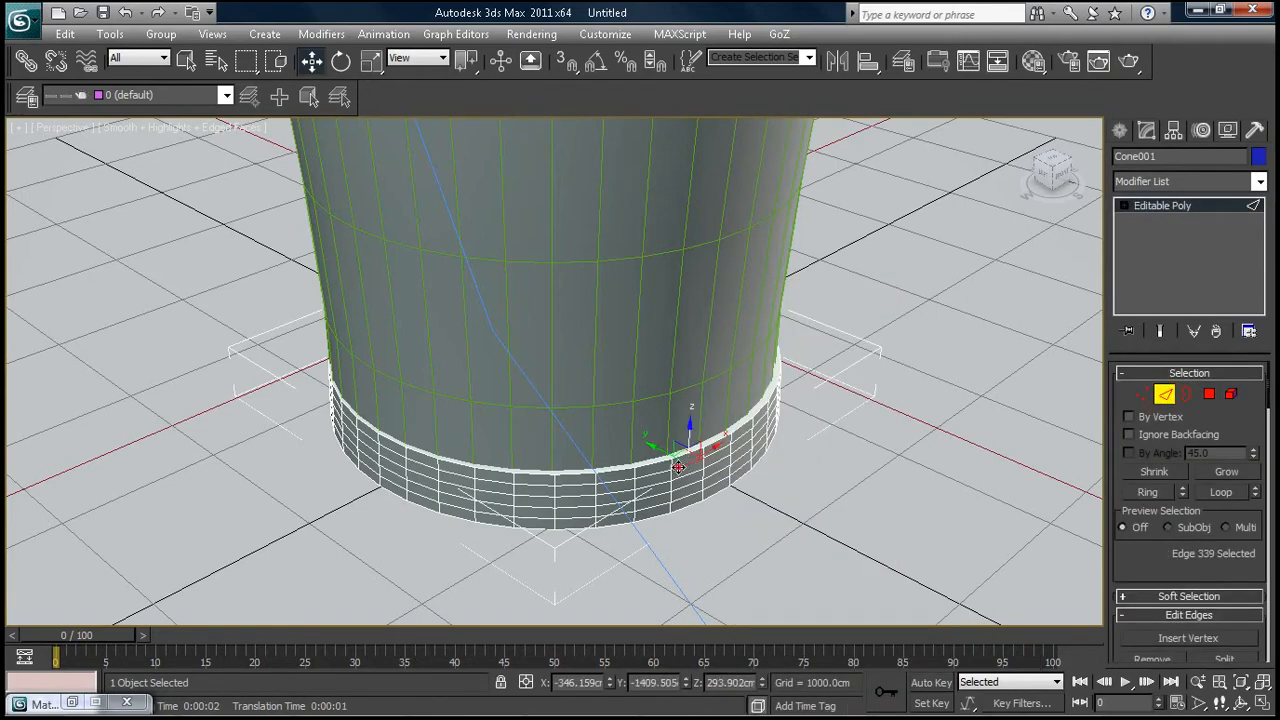
pyautogui.keyDown('ctrl'); pyautogui.click(691, 475); pyautogui.keyUp('ctrl')
pyautogui.keyDown('ctrl'); pyautogui.click(688, 485); pyautogui.keyUp('ctrl')
pyautogui.keyDown('ctrl'); pyautogui.click(687, 497); pyautogui.keyUp('ctrl')
pyautogui.click(1160, 492)
pyautogui.click(734, 496)
pyautogui.click(684, 463)
pyautogui.keyDown('ctrl'); pyautogui.click(750, 460); pyautogui.keyUp('ctrl')
pyautogui.click(1146, 492)
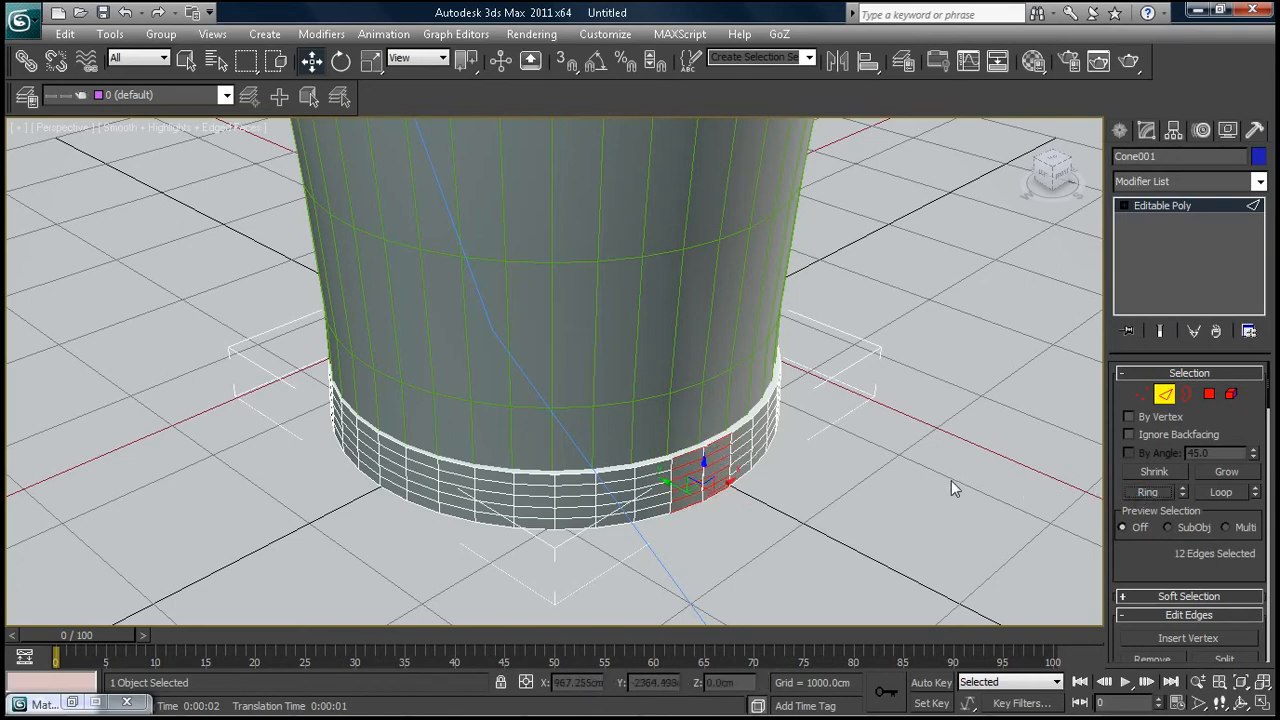
pyautogui.click(1147, 493)
# Try again to build a selection of vertical edges on the front of the cone base
pyautogui.click(660, 462)
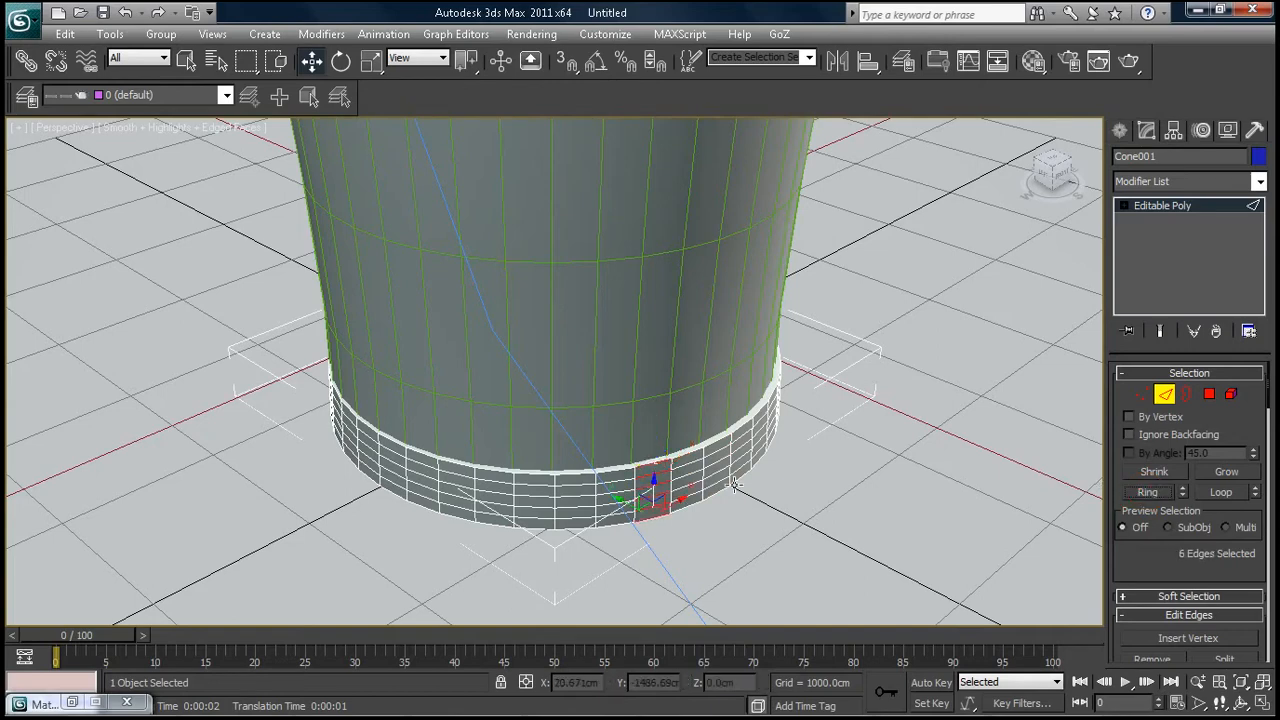
pyautogui.click(670, 474)
pyautogui.click(1148, 493)
pyautogui.click(670, 485)
pyautogui.keyDown('ctrl'); pyautogui.click(670, 467); pyautogui.keyUp('ctrl')
pyautogui.click(673, 474)
pyautogui.click(671, 460)
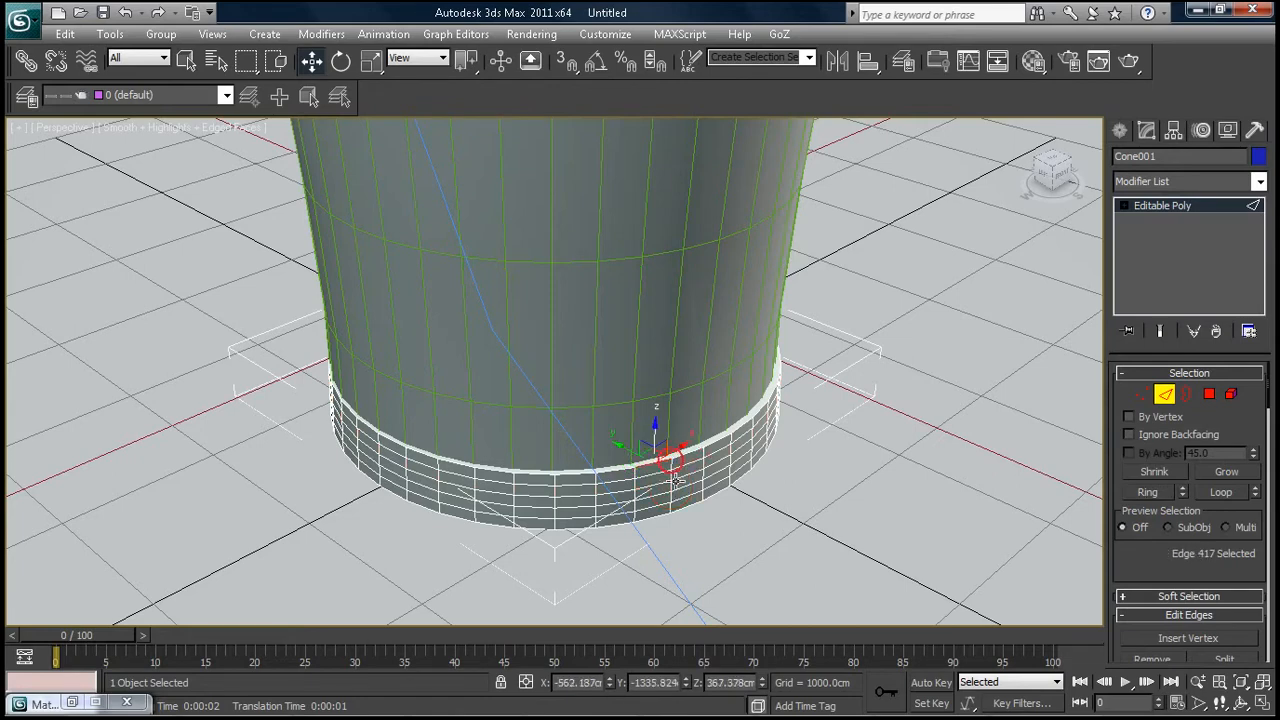
# Select all five stacked vertical edges of one column on the side of the cone base
pyautogui.click(679, 482)
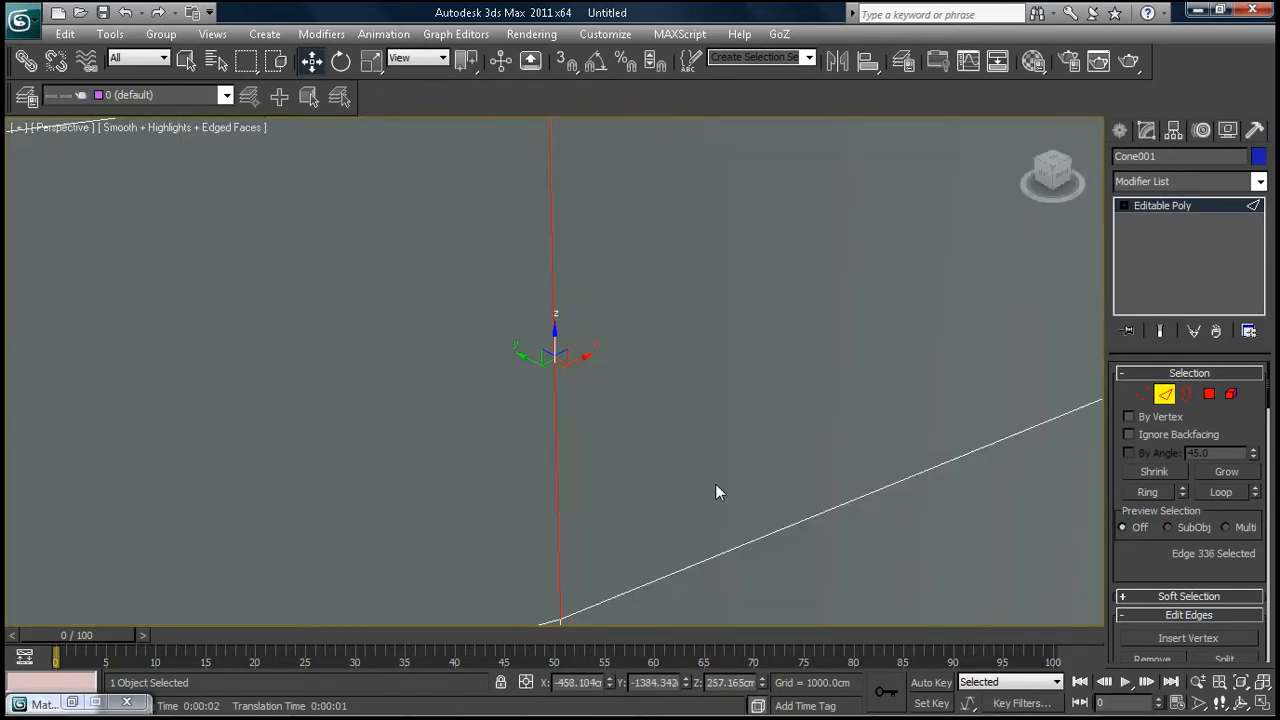
pyautogui.scroll(-10, 615, 408)
pyautogui.press('z')
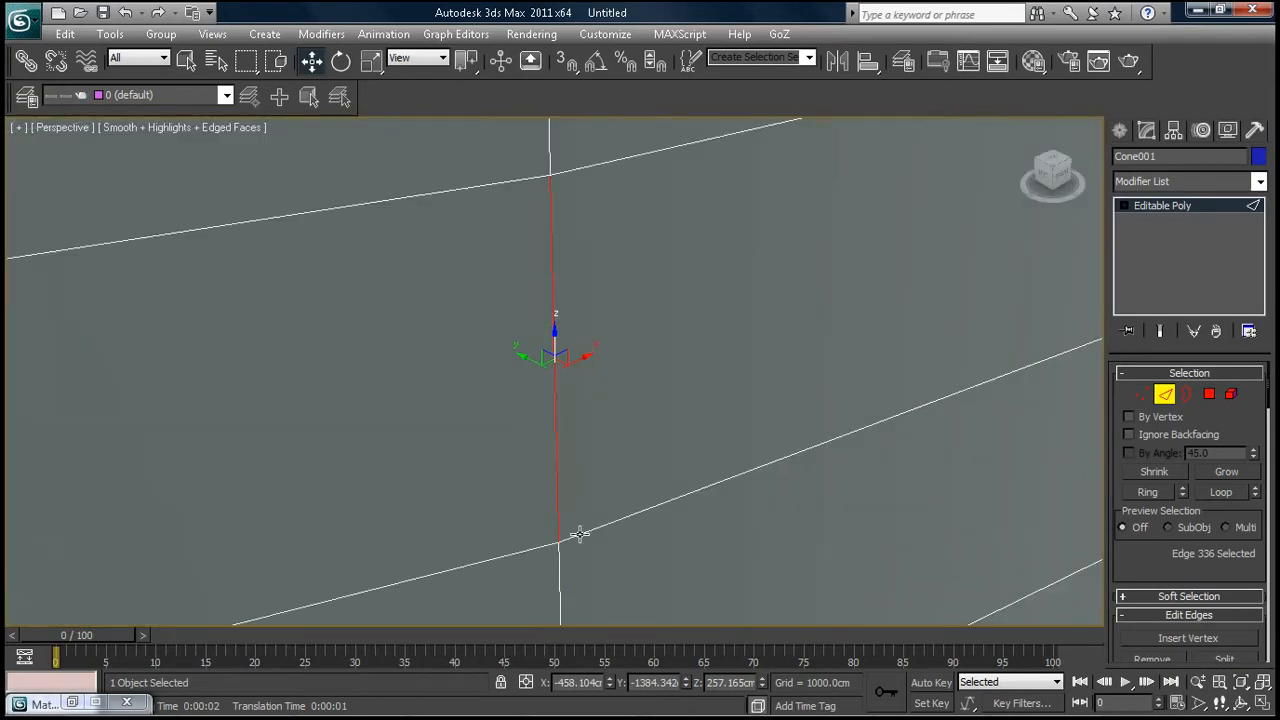
pyautogui.keyDown('ctrl'); pyautogui.click(560, 562); pyautogui.keyUp('ctrl')
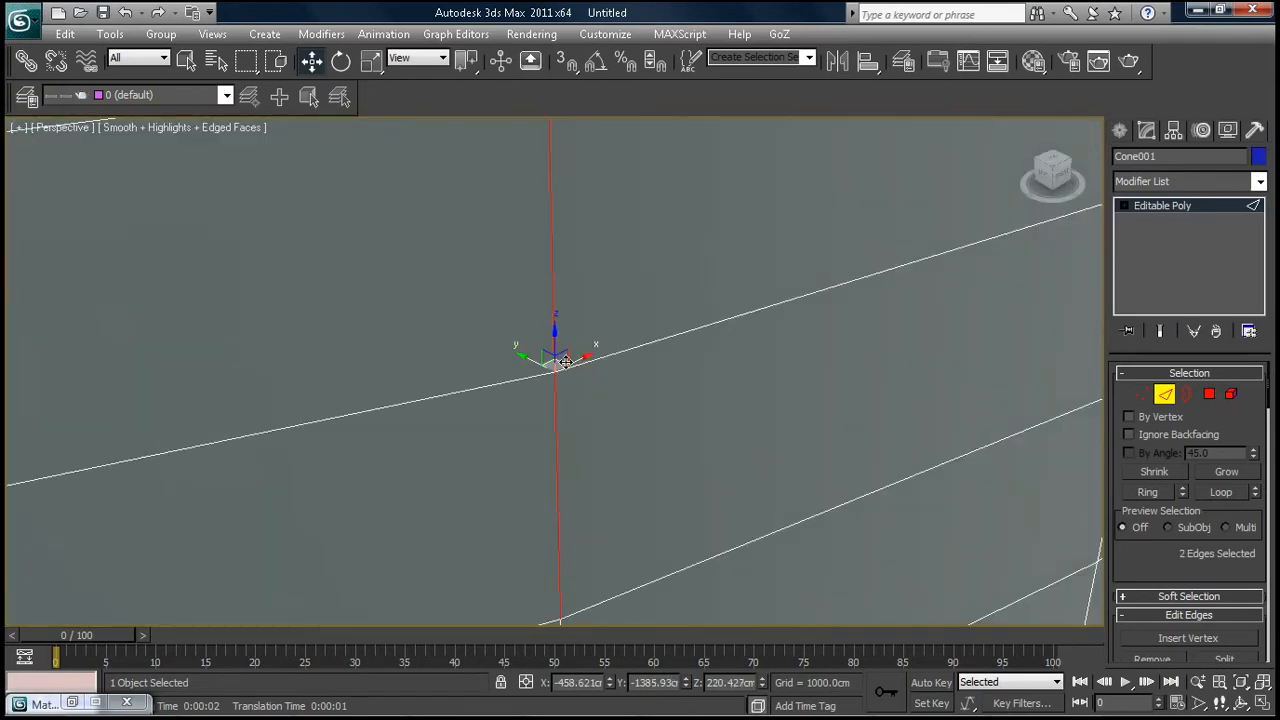
pyautogui.keyDown('ctrl'); pyautogui.click(557, 562); pyautogui.keyUp('ctrl')
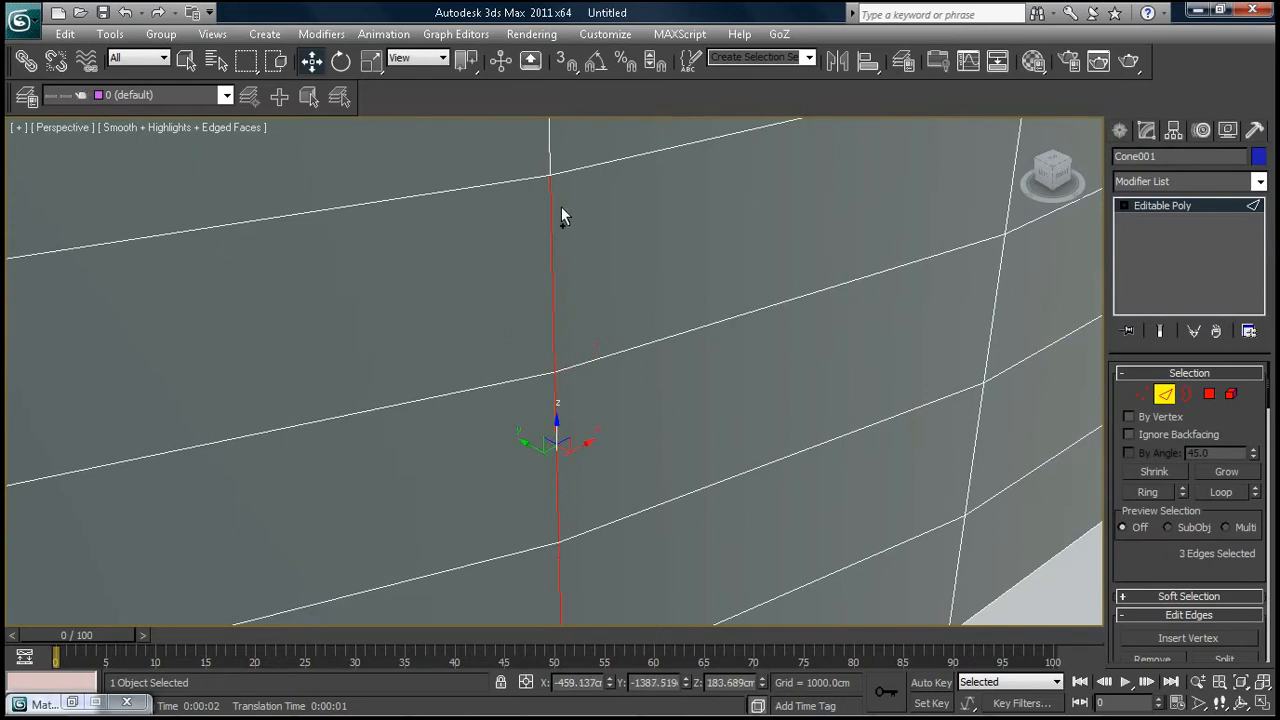
pyautogui.keyDown('ctrl'); pyautogui.click(547, 153); pyautogui.keyUp('ctrl')
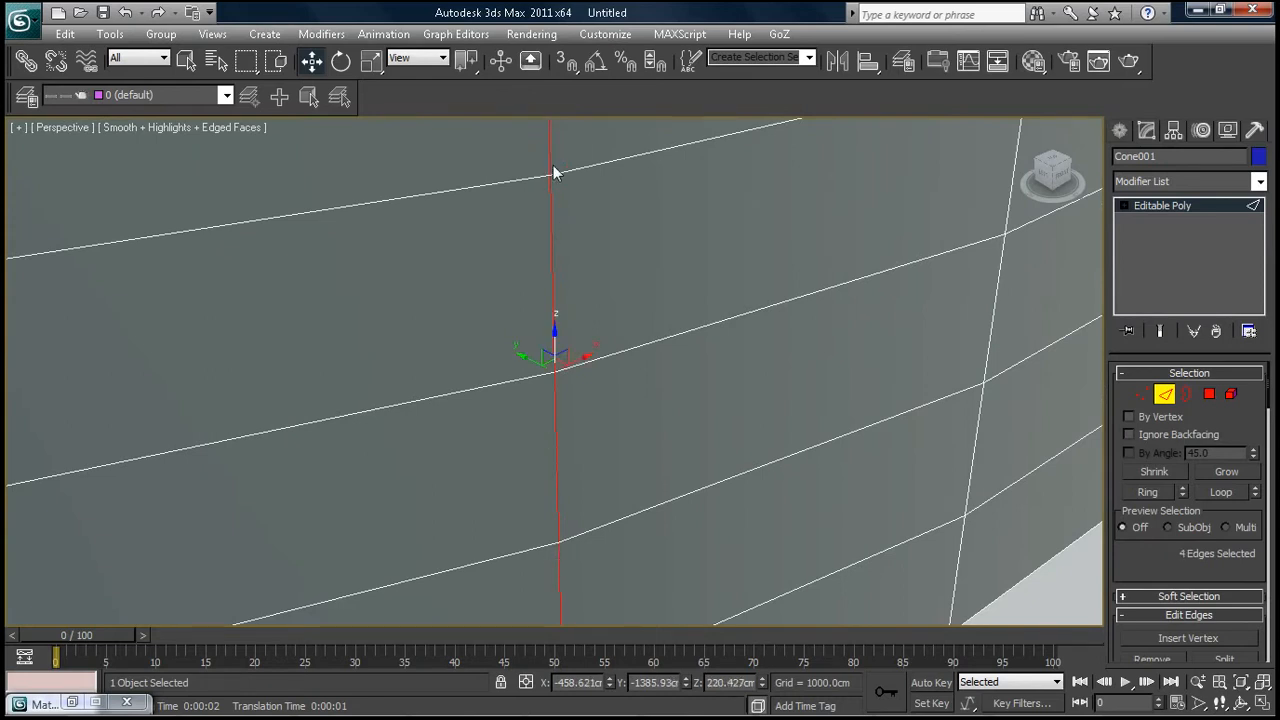
pyautogui.scroll(-3, 554, 171)
pyautogui.keyDown('ctrl'); pyautogui.click(558, 565); pyautogui.keyUp('ctrl')
pyautogui.scroll(-10, 612, 390)
pyautogui.press('z')
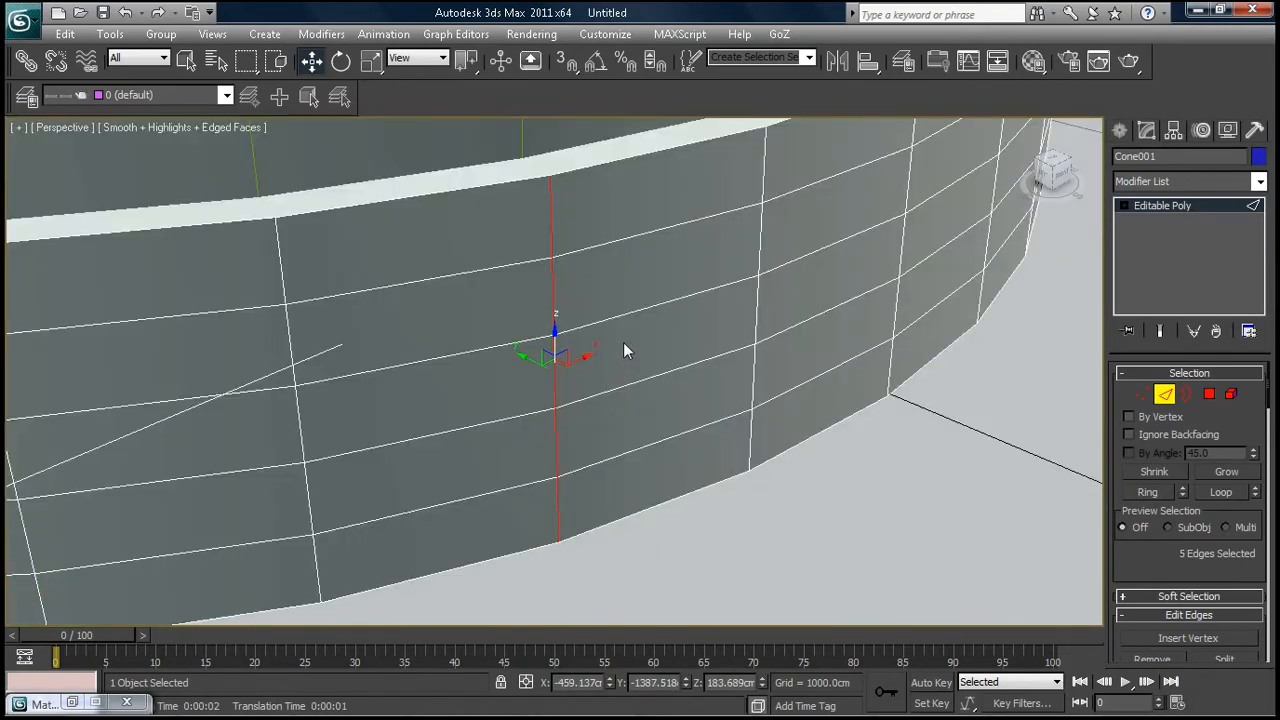
# Ring-select all vertical edges around the cone base, try removing them, and undo the removal
pyautogui.press('u')
pyautogui.scroll(10, 627, 345)
pyautogui.scroll(10, 627, 345)
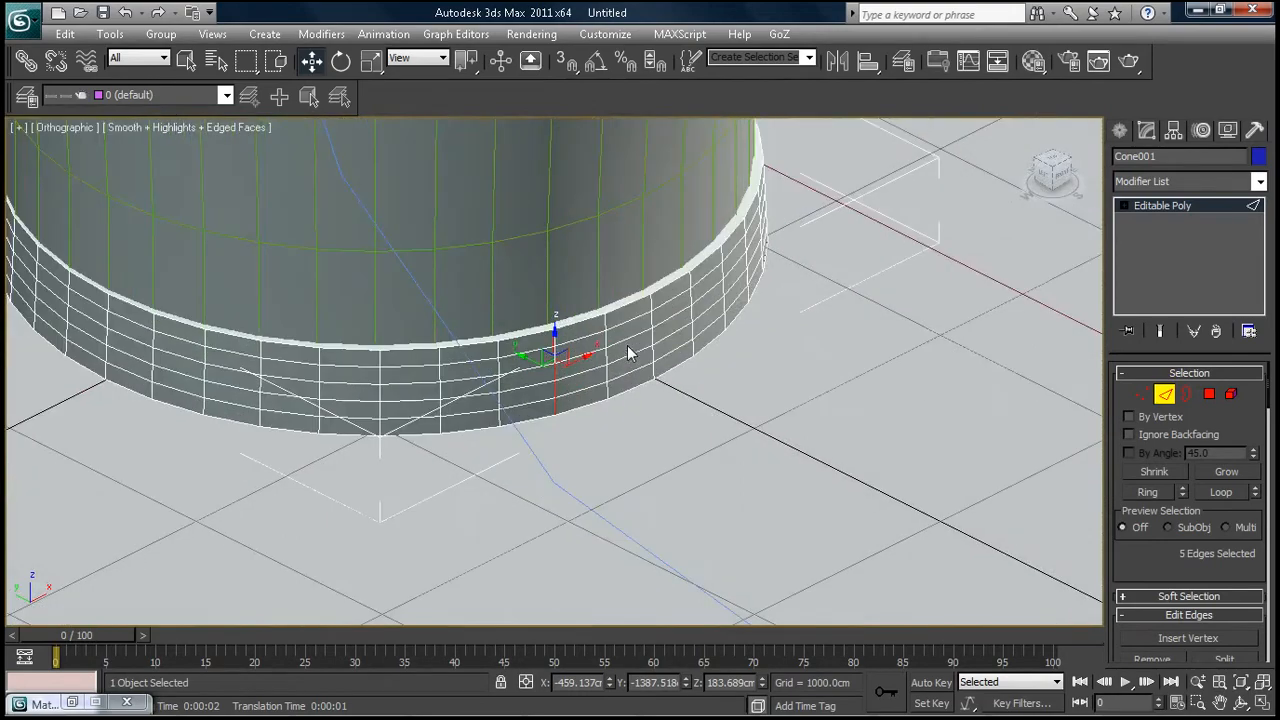
pyautogui.moveTo(556, 357); pyautogui.dragTo(600, 405, button='middle')
pyautogui.scroll(-5, 611, 344)
pyautogui.scroll(-2, 604, 360)
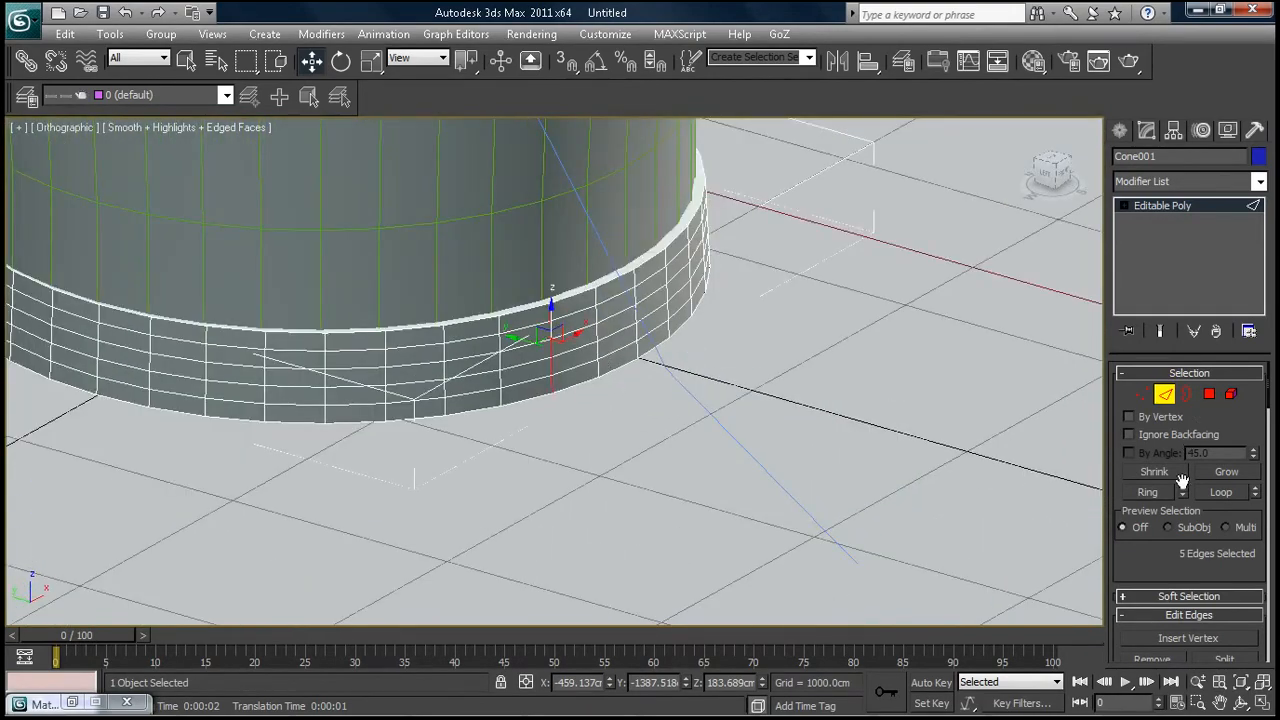
pyautogui.click(1147, 491)
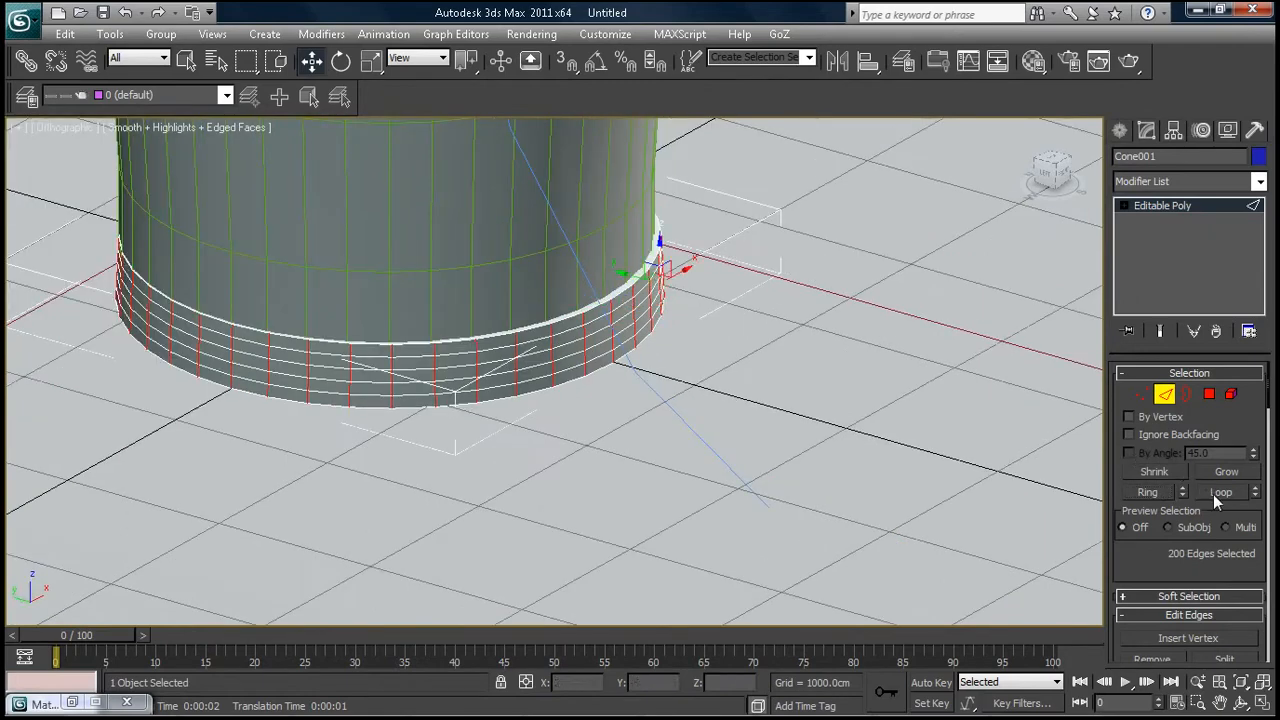
pyautogui.scroll(-3, 1268, 428)
pyautogui.scroll(-1, 1268, 428)
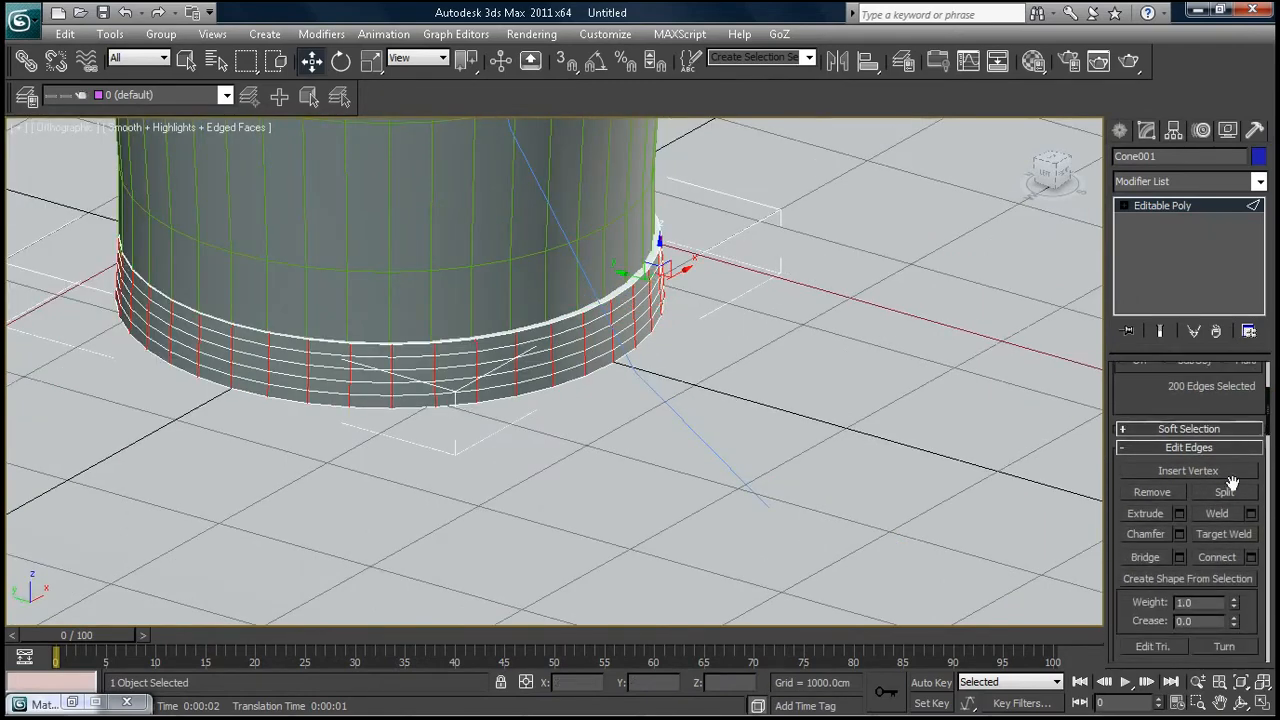
pyautogui.click(1151, 491)
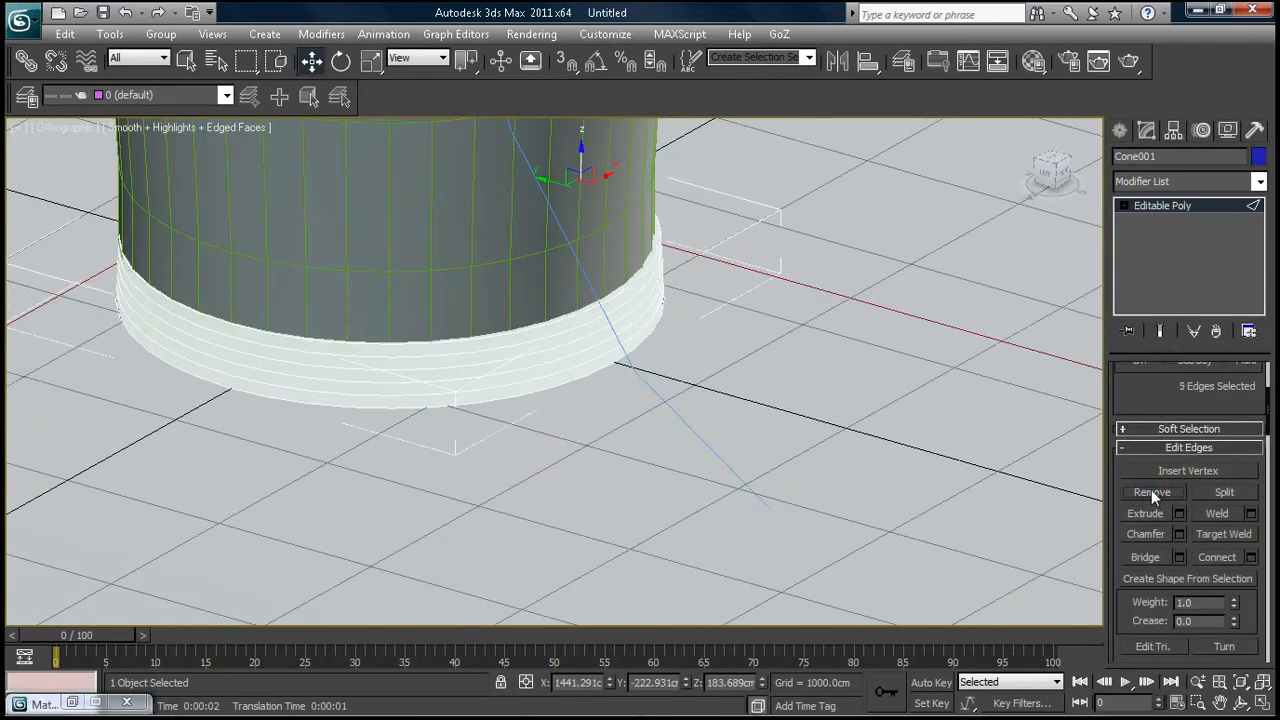
pyautogui.hotkey('ctrl', 'z')
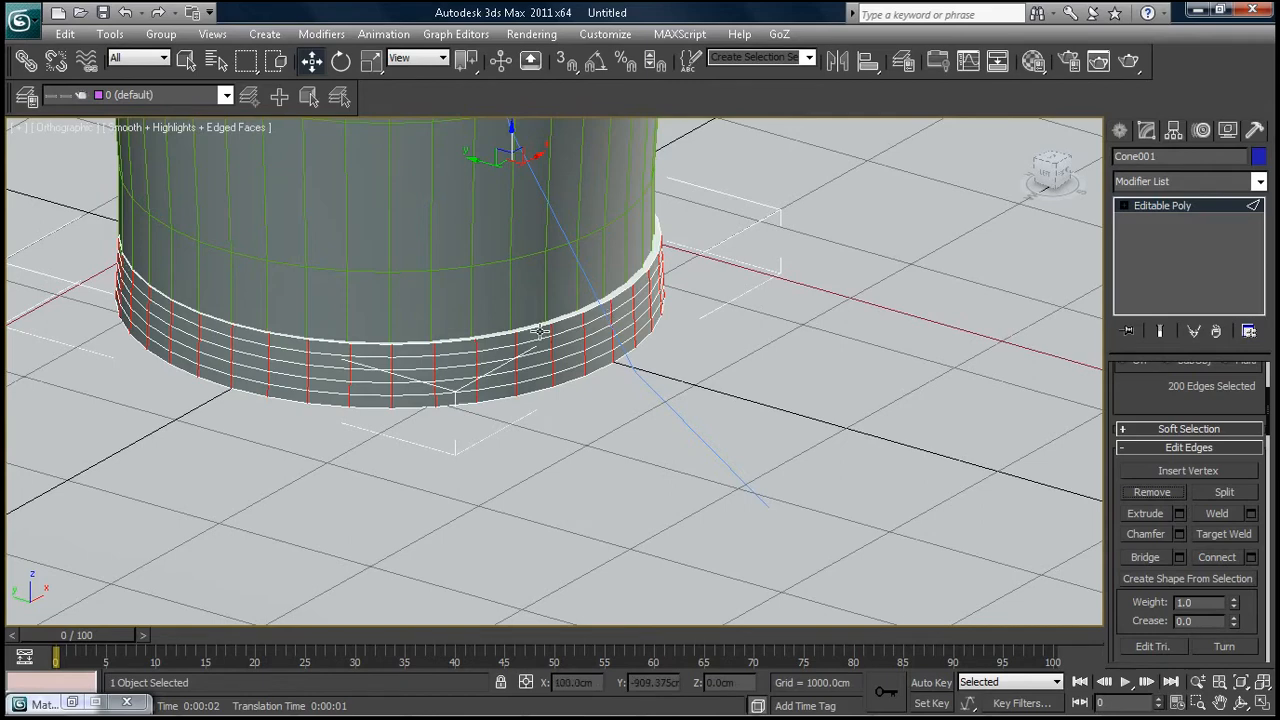
# Leave Edge mode, select the entire cone base as an element, and delete that element
pyautogui.click(654, 346)
pyautogui.click(1167, 206)
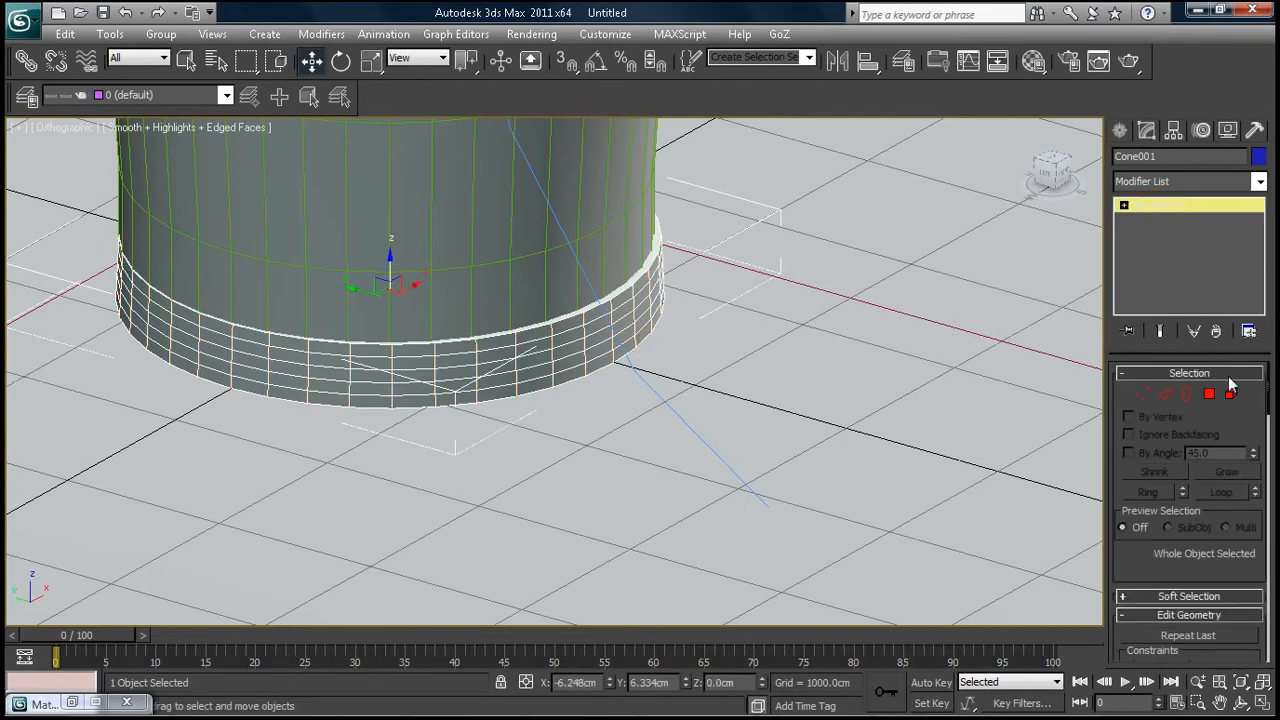
pyautogui.click(1231, 393)
pyautogui.click(584, 357)
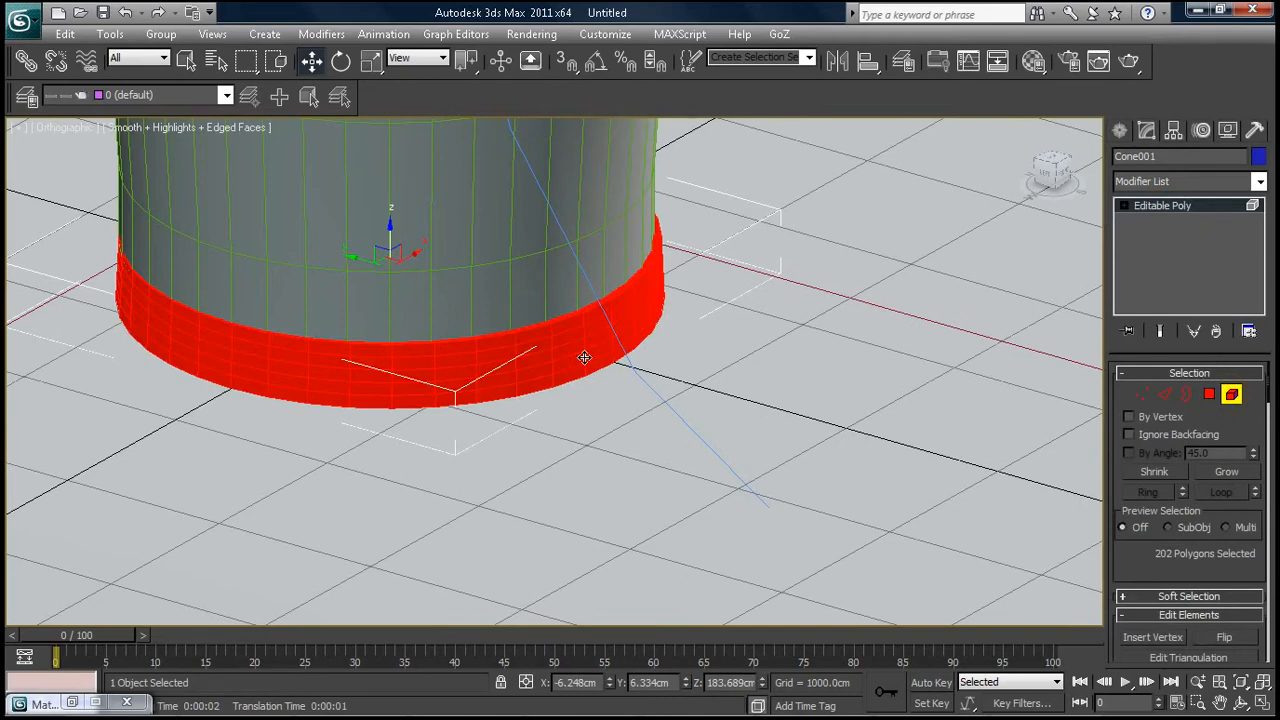
pyautogui.press('Delete')
pyautogui.click(1120, 131)
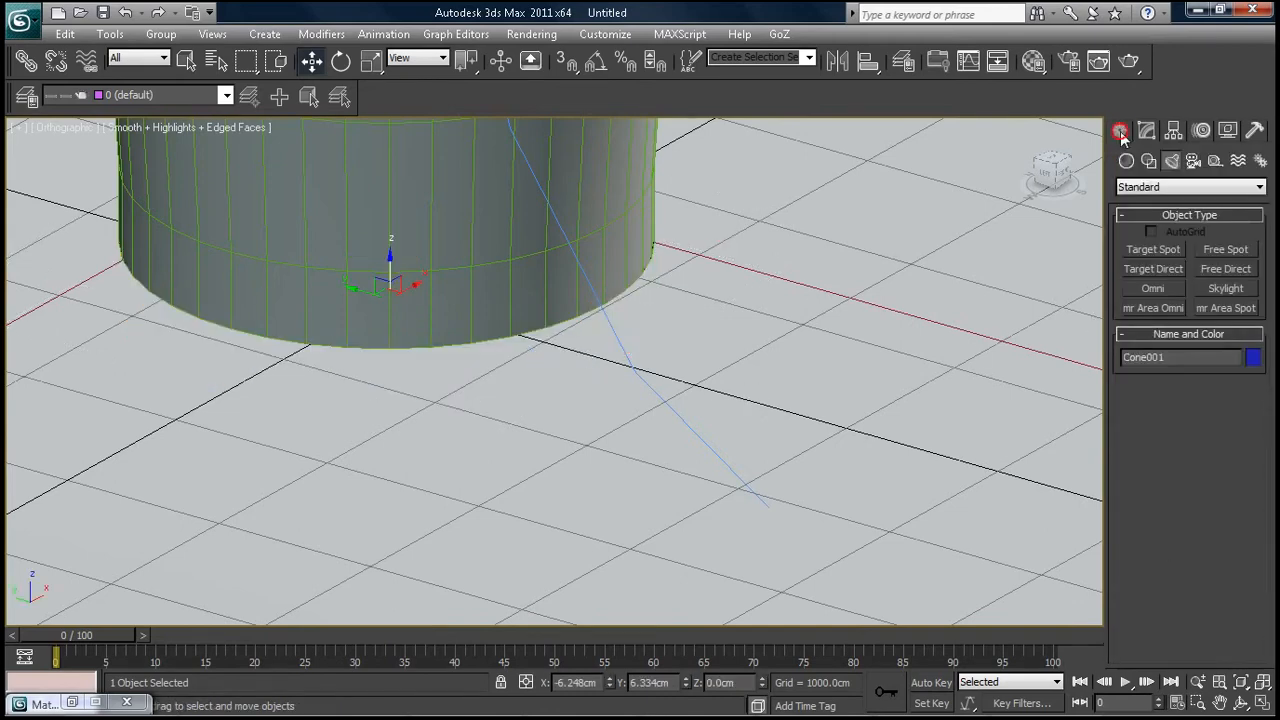
pyautogui.click(1127, 161)
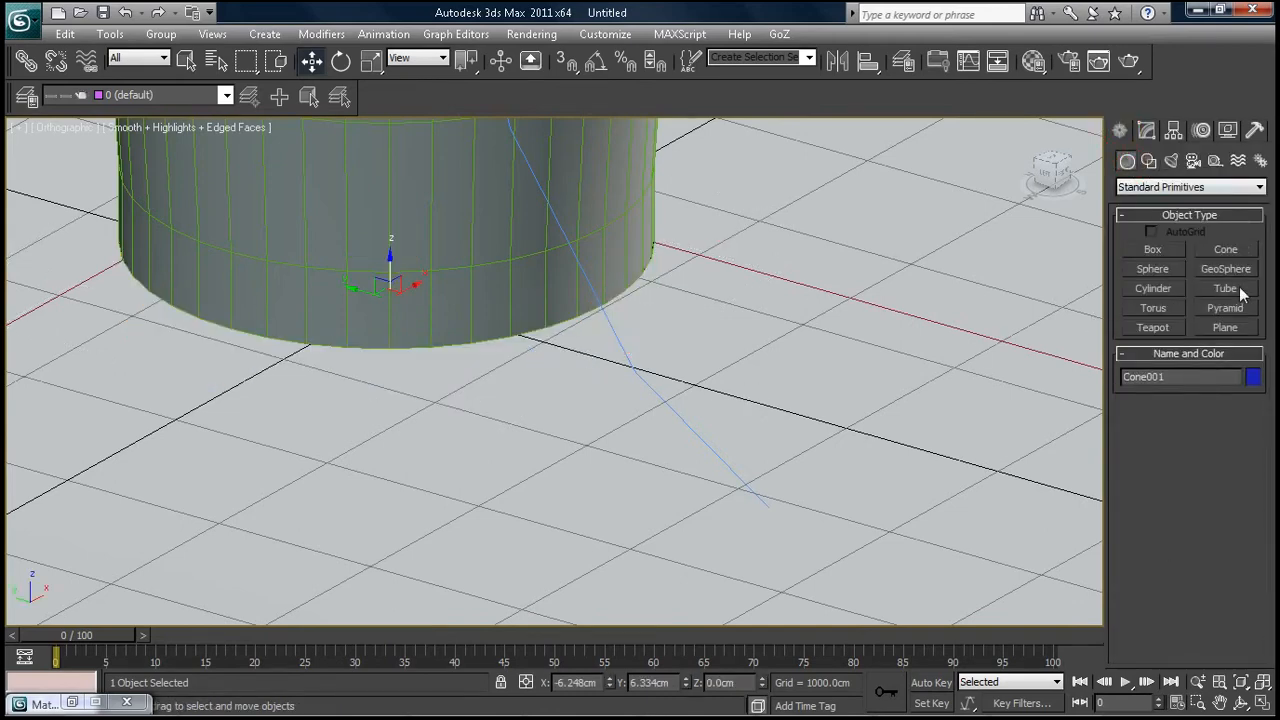
pyautogui.click(1152, 288)
pyautogui.press('t')
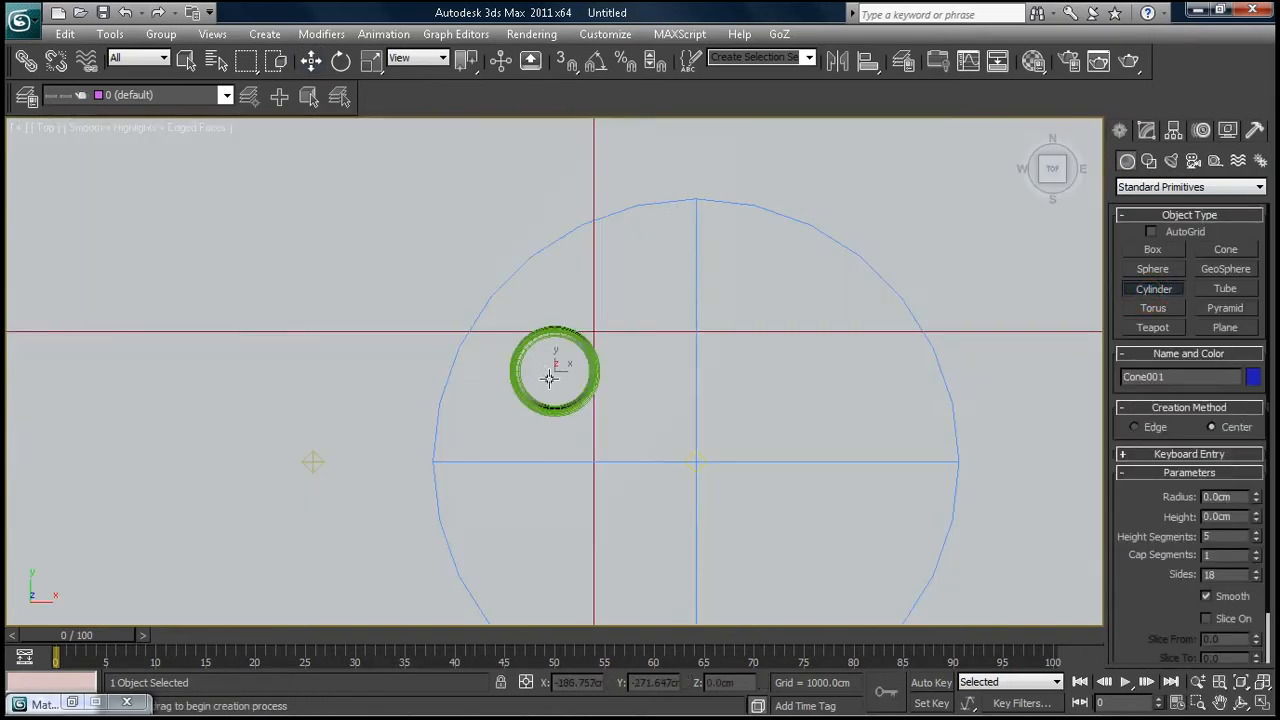
pyautogui.scroll(5, 555, 380)
pyautogui.moveTo(555, 367); pyautogui.dragTo(592, 489)
pyautogui.rightClick(623, 514)
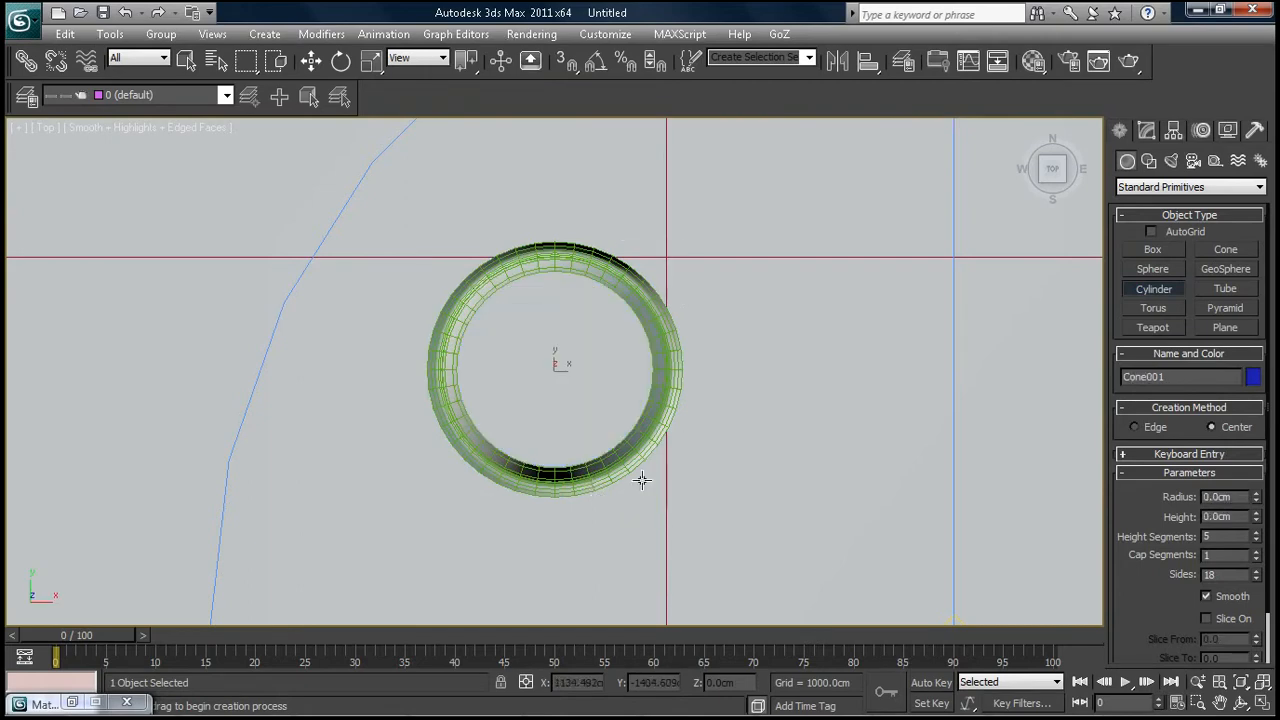
# Delete the whole cone base object from under the glass
pyautogui.moveTo(630, 485)
pyautogui.keyDown('alt'); pyautogui.mouseDown(button='middle')
pyautogui.moveTo(637, 517)
pyautogui.moveTo(646, 463)
pyautogui.moveTo(634, 466)
pyautogui.mouseUp(button='middle'); pyautogui.keyUp('alt')
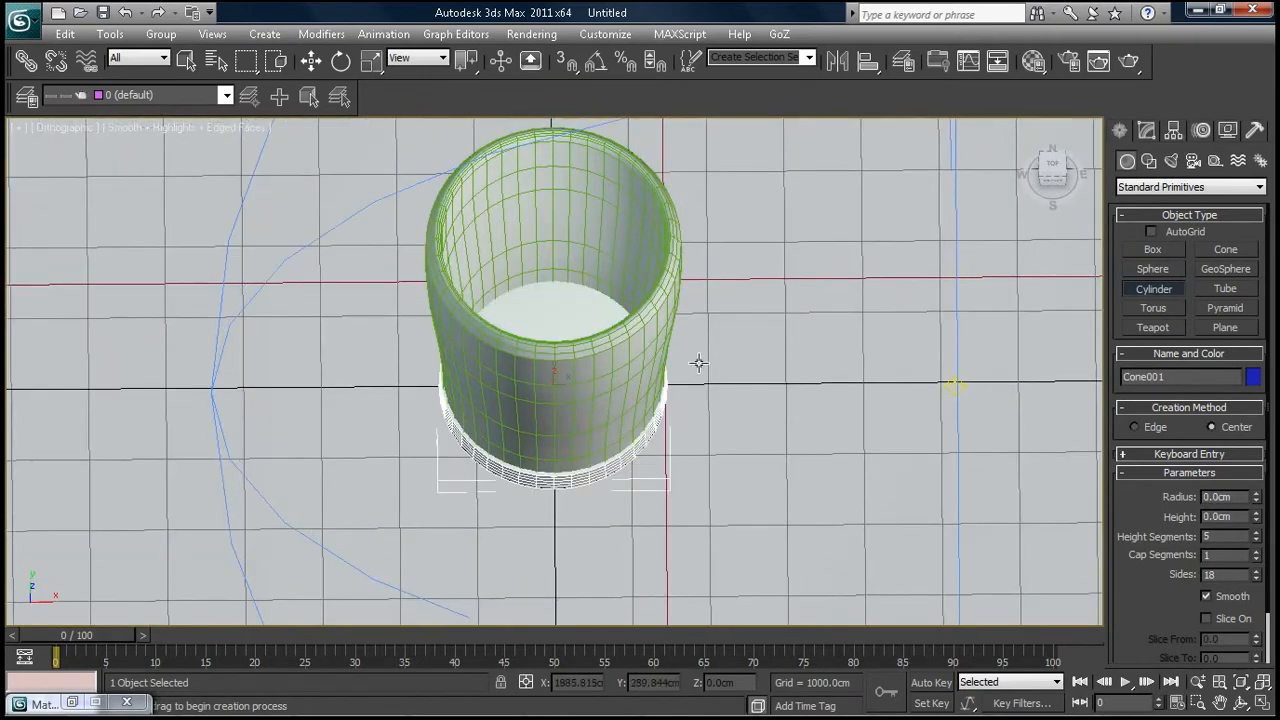
pyautogui.rightClick(597, 472)
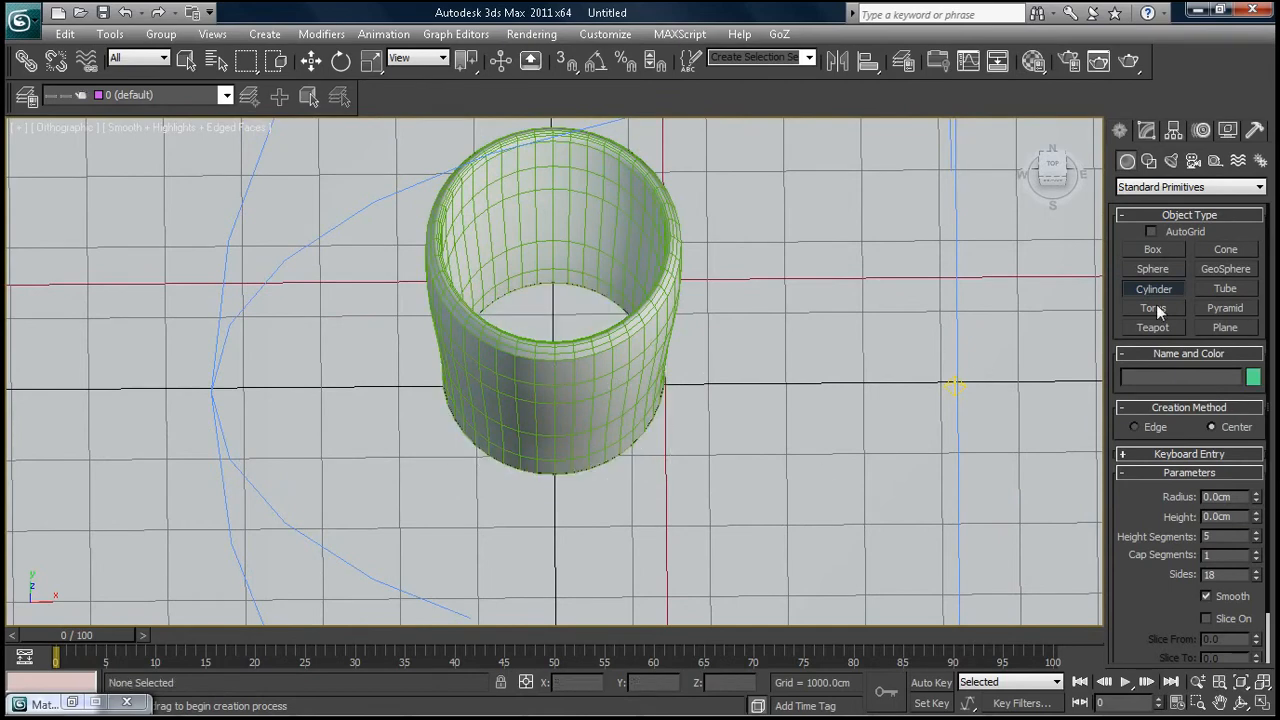
pyautogui.click(1225, 250)
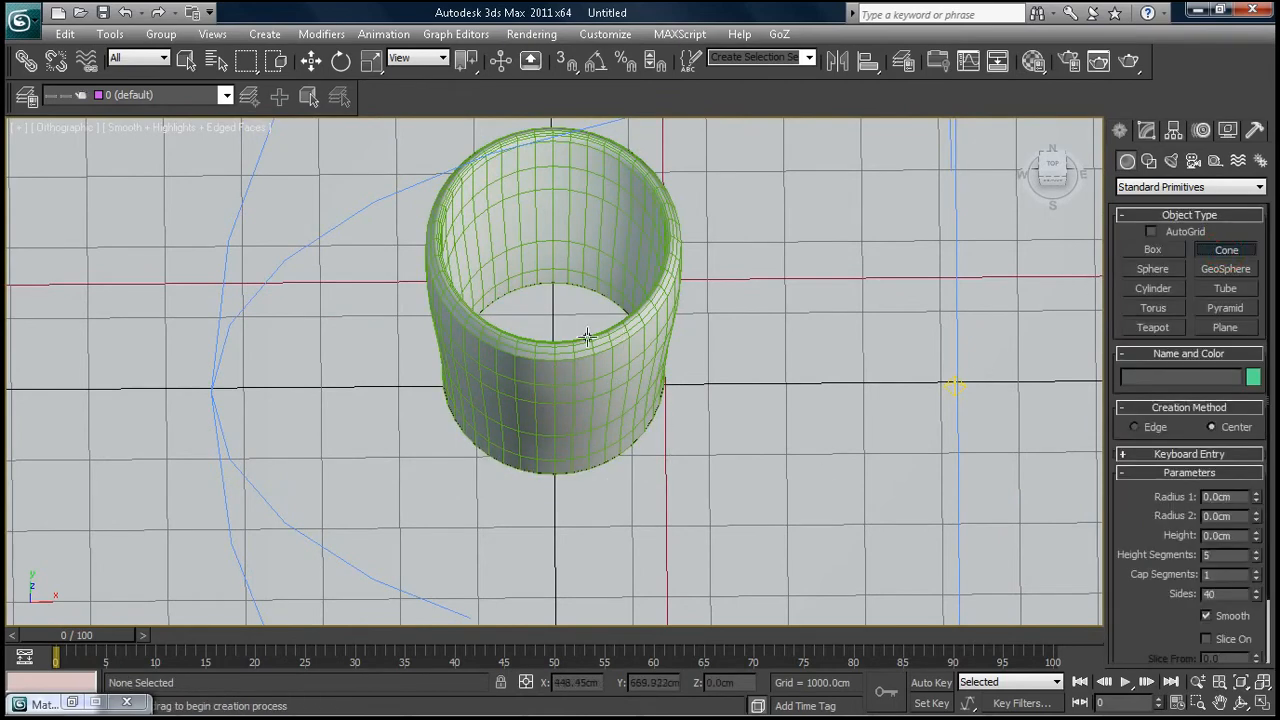
pyautogui.press('t')
pyautogui.scroll(6, 551, 361)
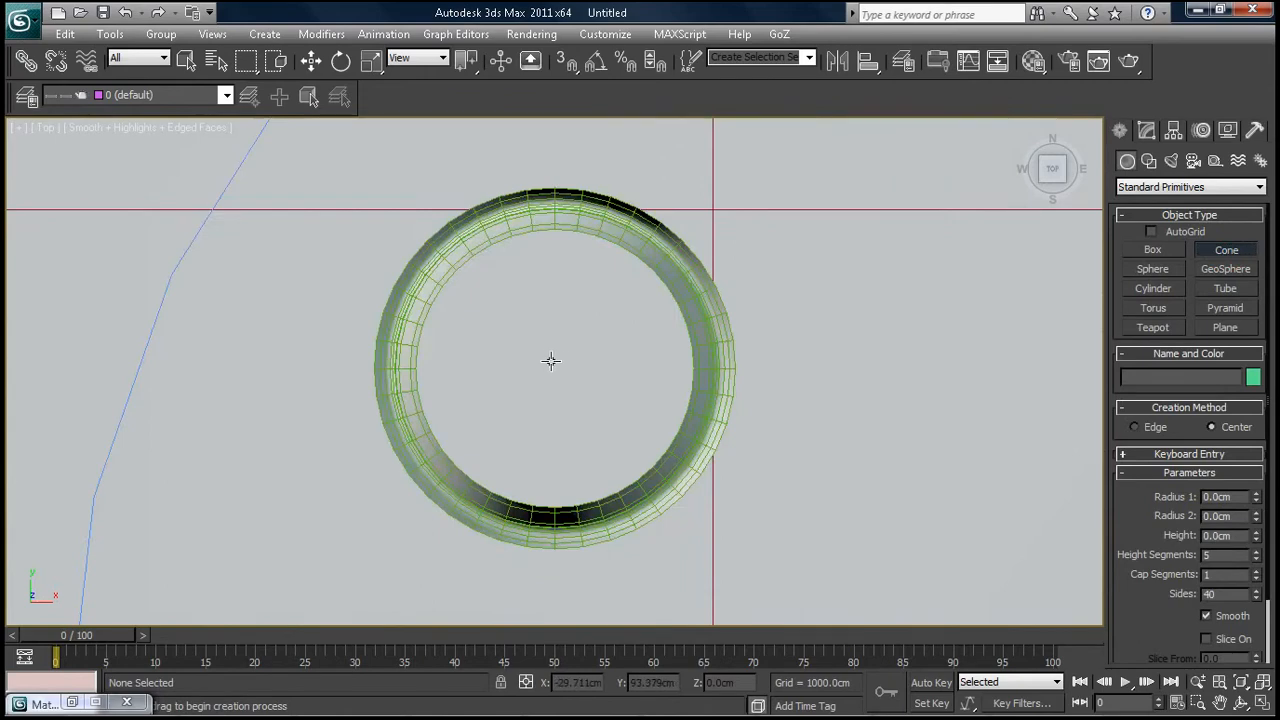
pyautogui.moveTo(551, 367); pyautogui.dragTo(604, 491)
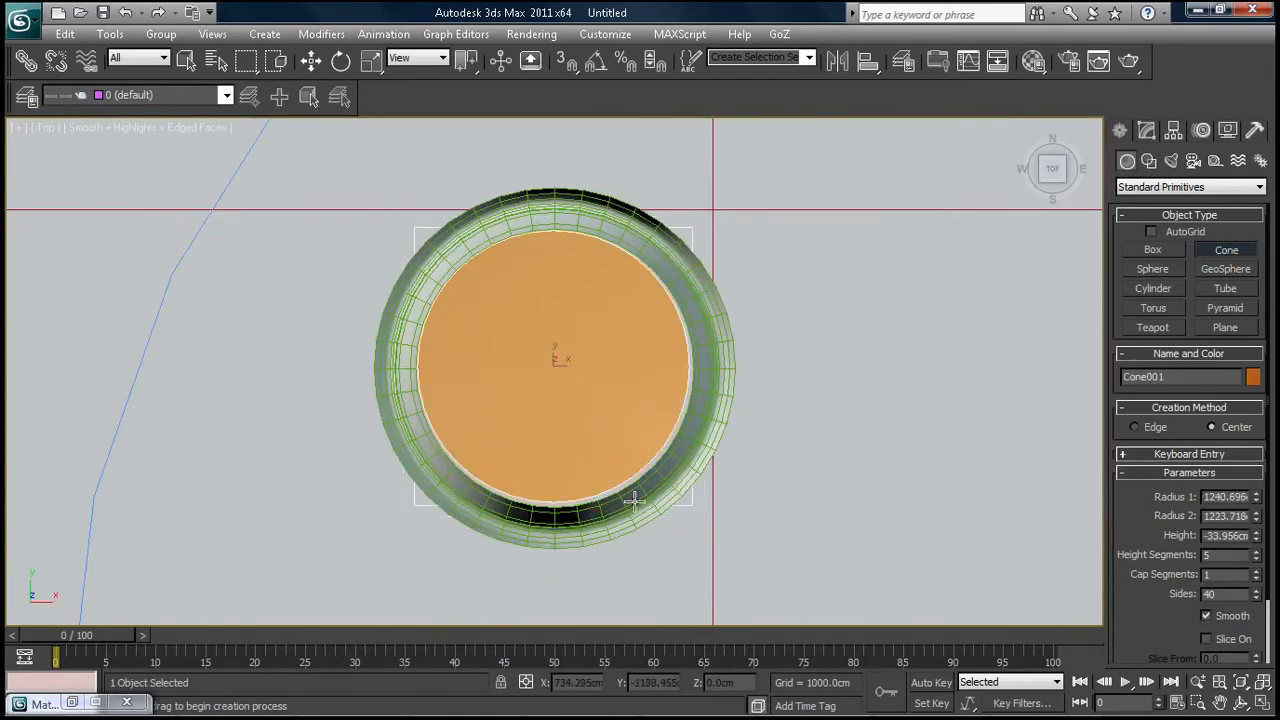
pyautogui.rightClick(669, 483)
pyautogui.keyDown('alt'); pyautogui.moveTo(617, 471); pyautogui.dragTo(657, 357, button='middle'); pyautogui.keyUp('alt')
pyautogui.scroll(-7, 660, 379)
pyautogui.scroll(-3, 657, 380)
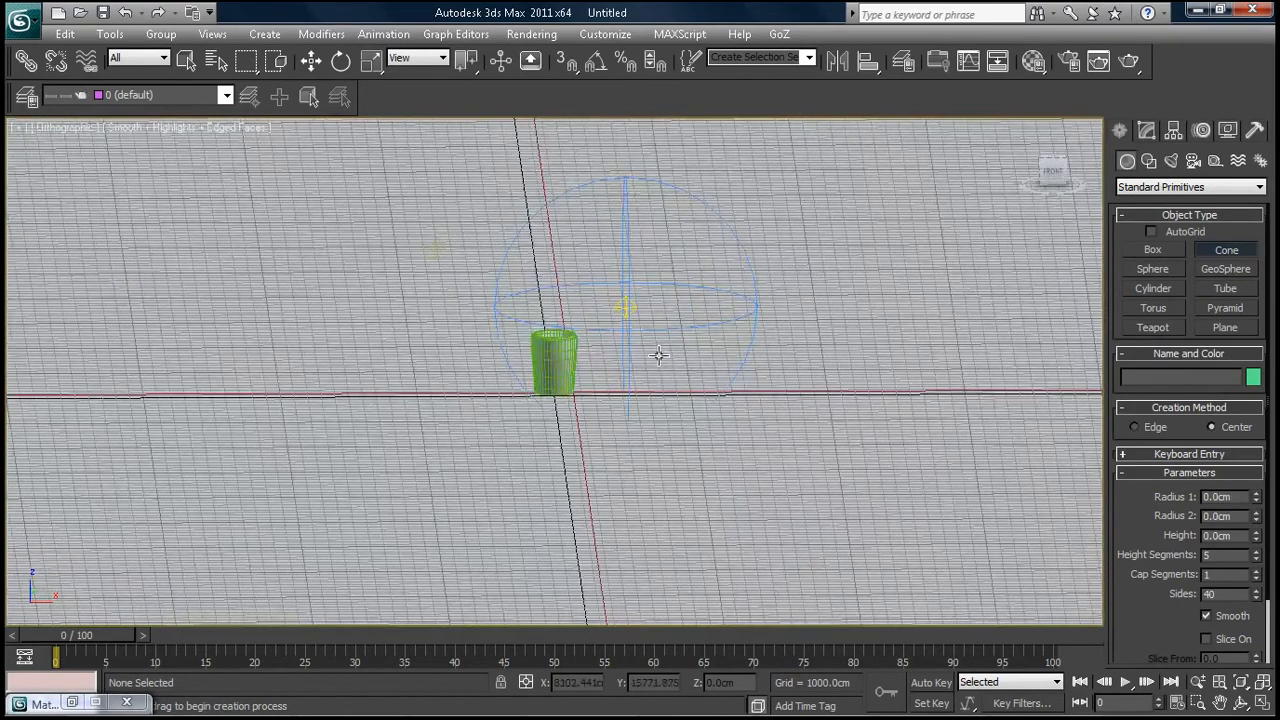
# In the Perspective view, draw a flat cone in front of the glass with both radii about 1350 cm and height about 239 cm
pyautogui.press('p')
pyautogui.scroll(4, 634, 403)
pyautogui.moveTo(575, 466); pyautogui.dragTo(587, 480)
pyautogui.click(589, 477)
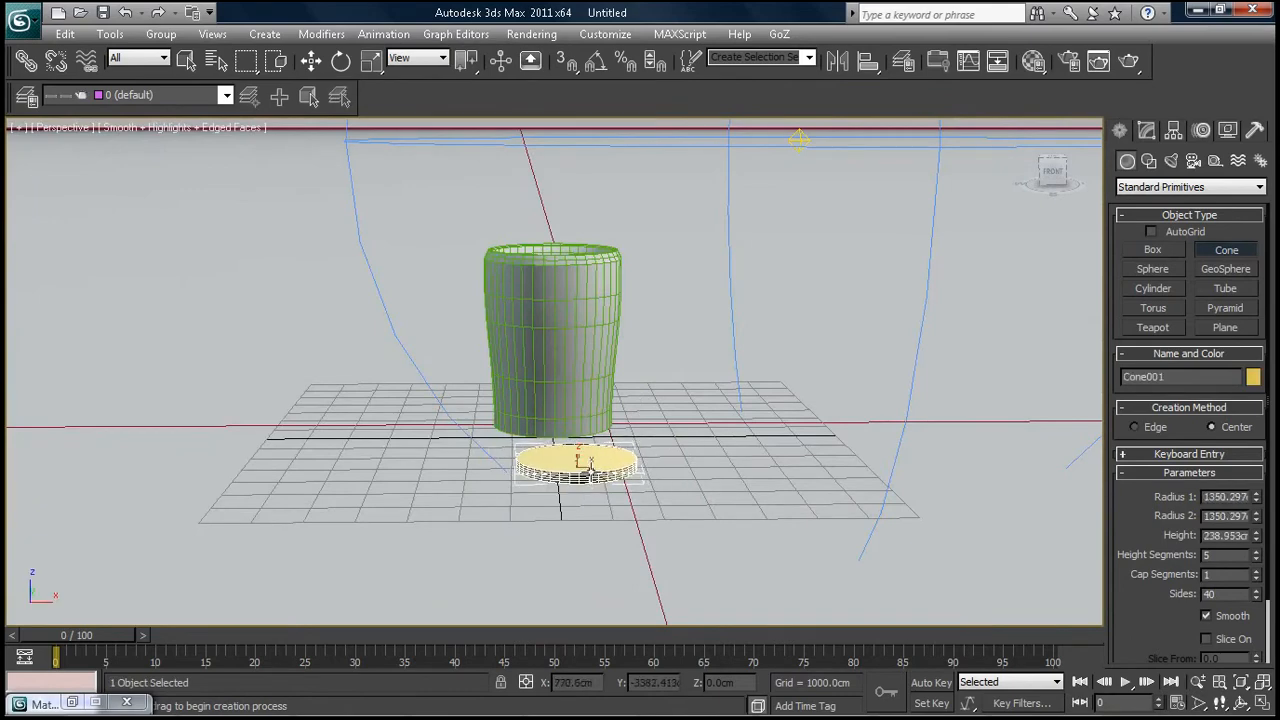
# Move the new flat cone in the Top view to centre it under the glass at about X -16 cm, Y -41 cm
pyautogui.click(311, 62)
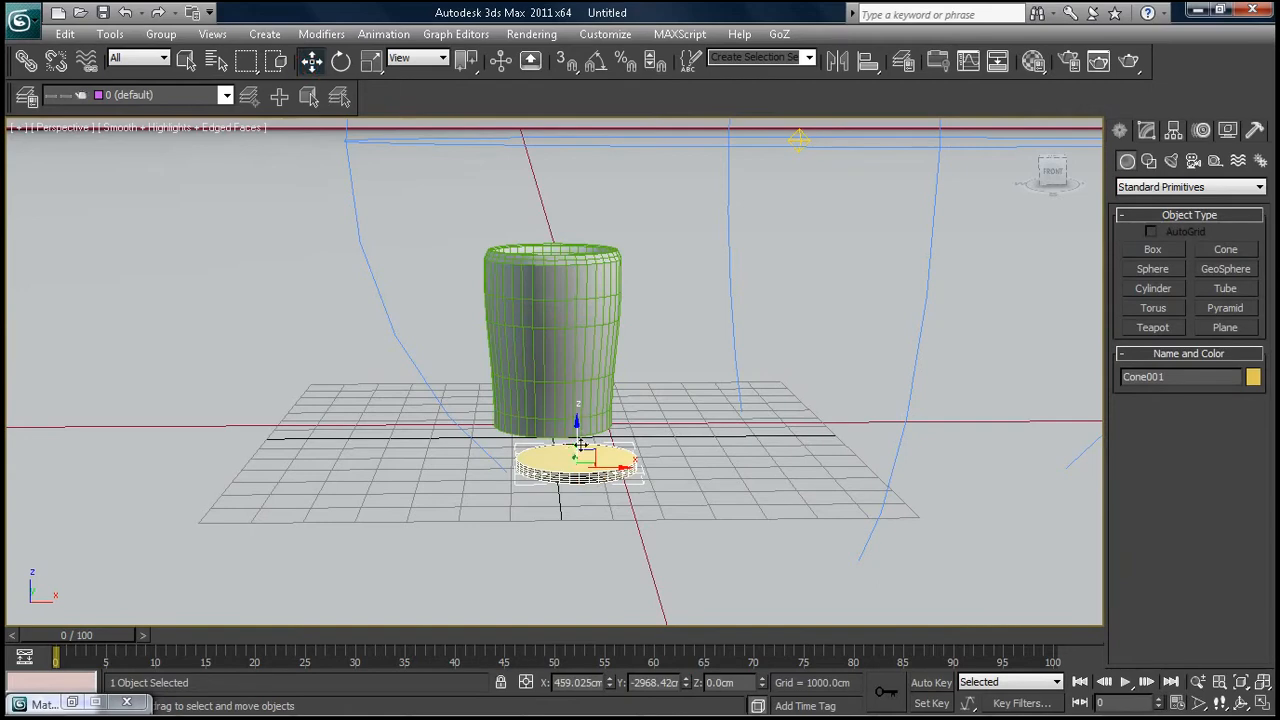
pyautogui.press('t')
pyautogui.moveTo(570, 413); pyautogui.dragTo(556, 335)
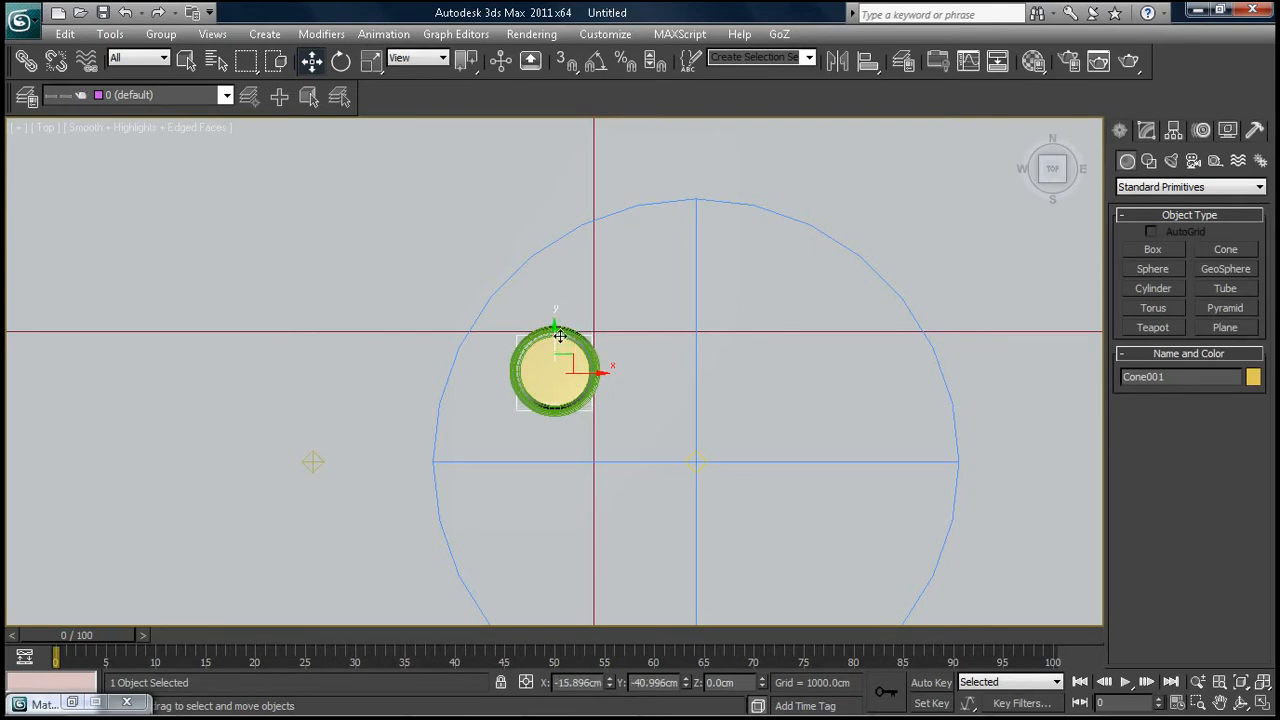
pyautogui.press('p')
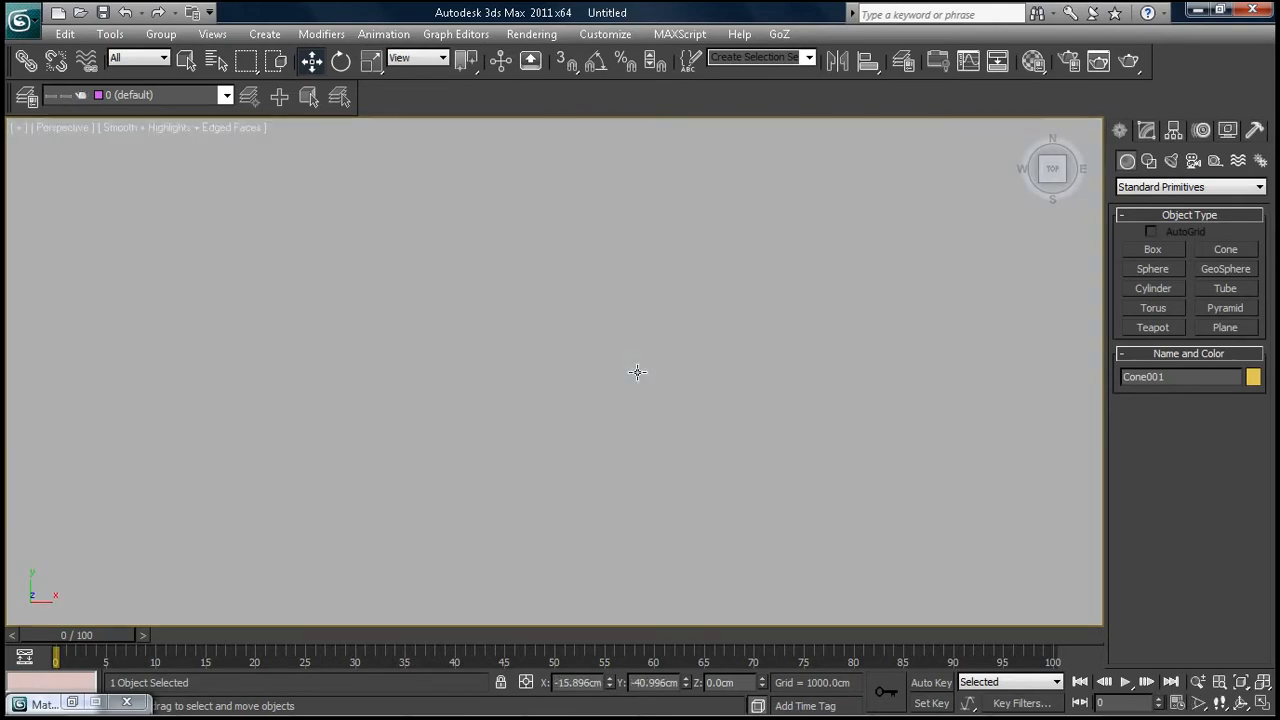
# Set the flat cone under the glass to 1 height segment, 2 cap segments and 16 sides
pyautogui.scroll(-3, 637, 372)
pyautogui.press('z')
pyautogui.press('alt')
pyautogui.press('u')
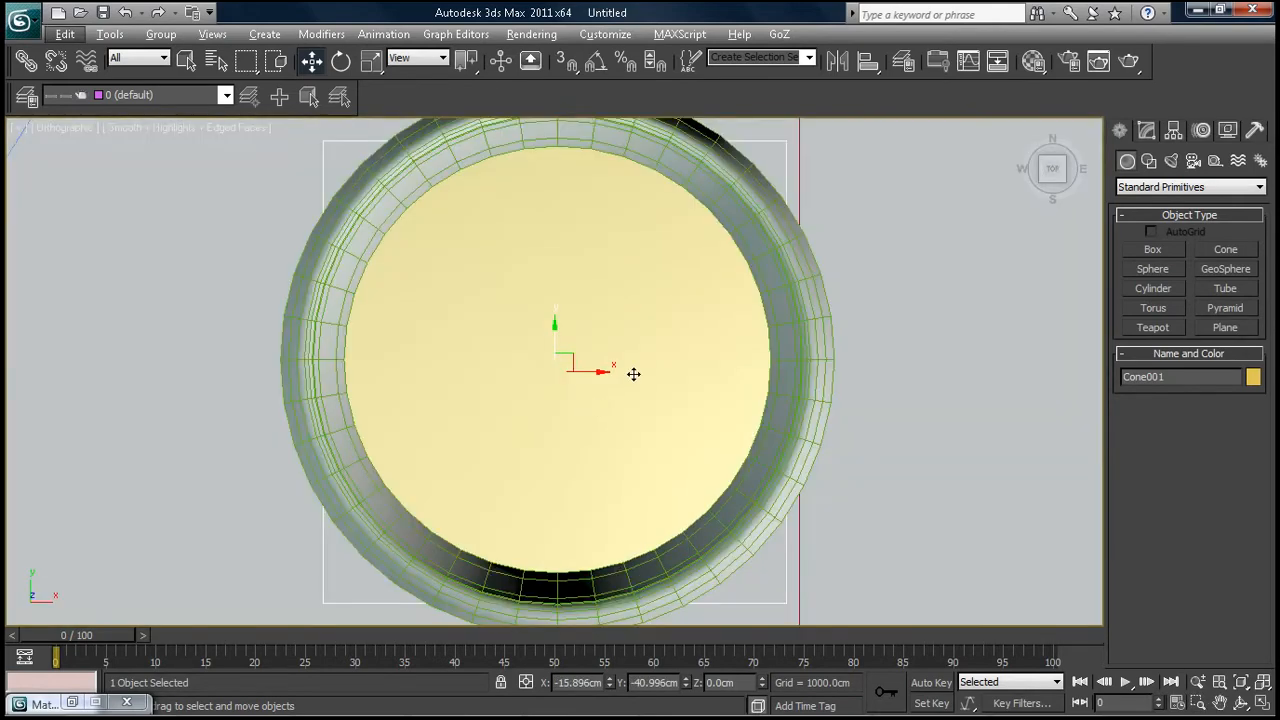
pyautogui.keyDown('alt'); pyautogui.moveTo(640, 440); pyautogui.dragTo(617, 310, button='middle'); pyautogui.keyUp('alt')
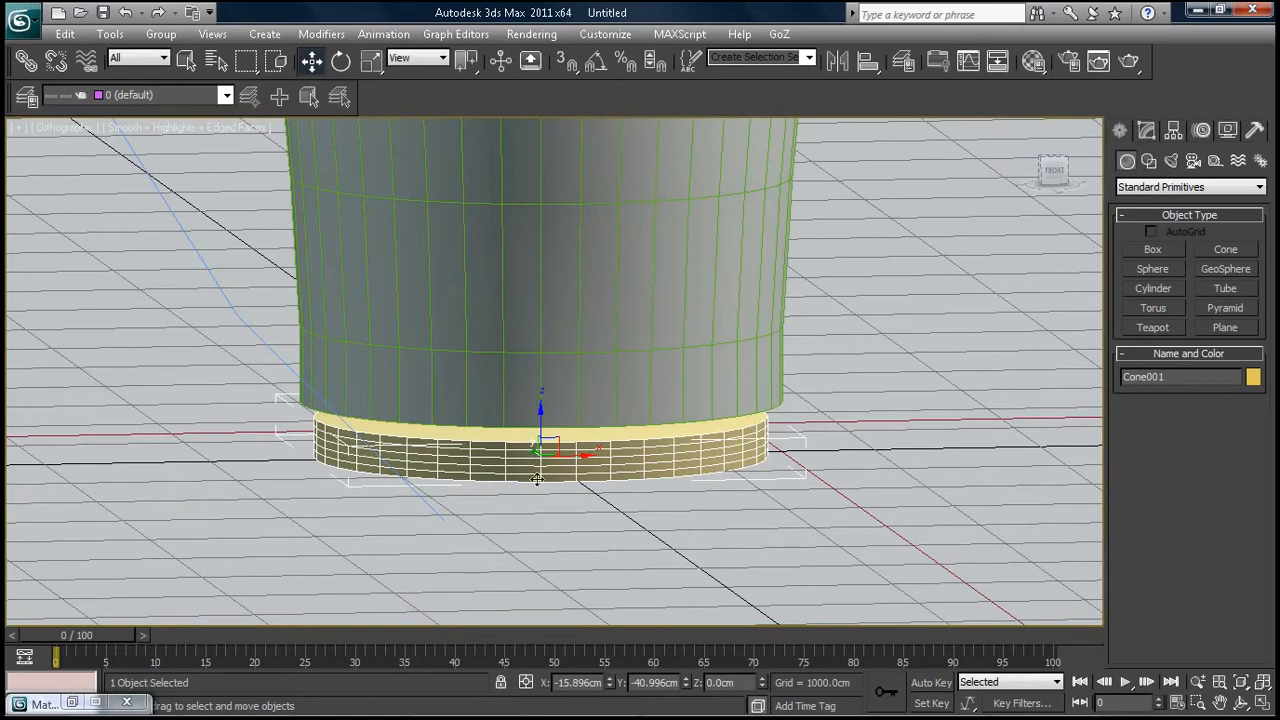
pyautogui.click(1147, 131)
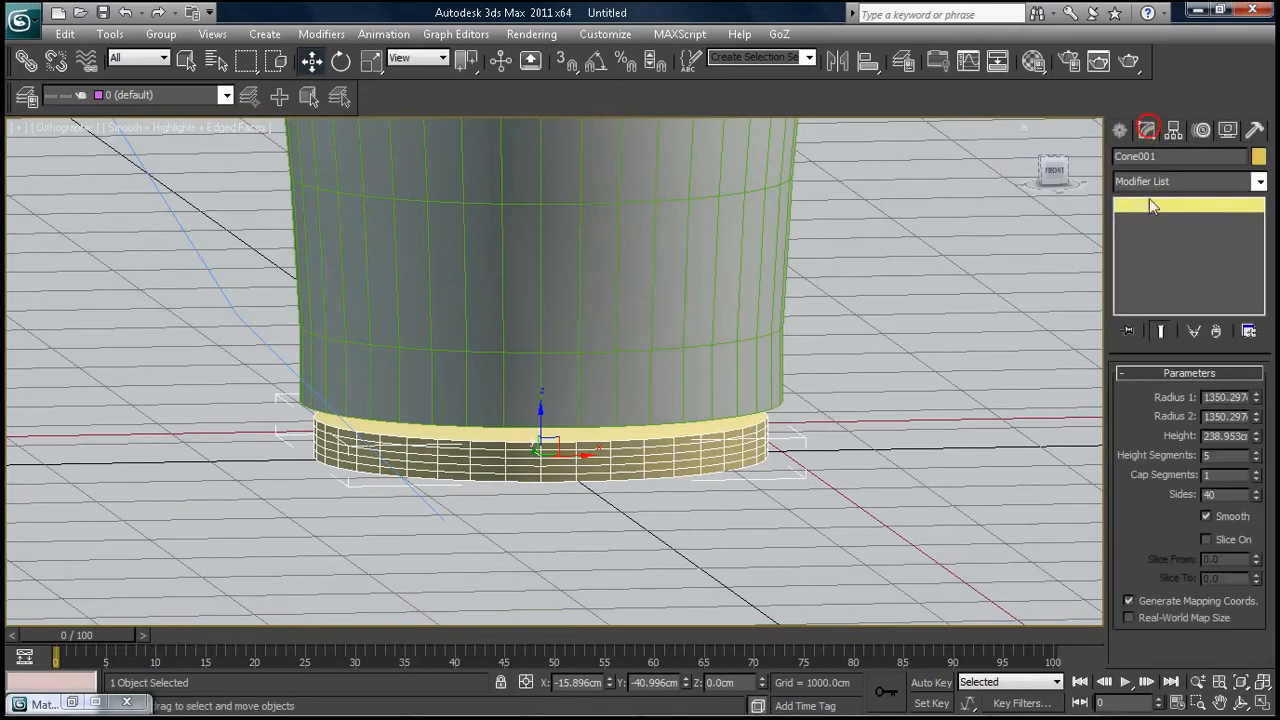
pyautogui.moveTo(1258, 456); pyautogui.dragTo(1205, 16)
pyautogui.click(1257, 476)
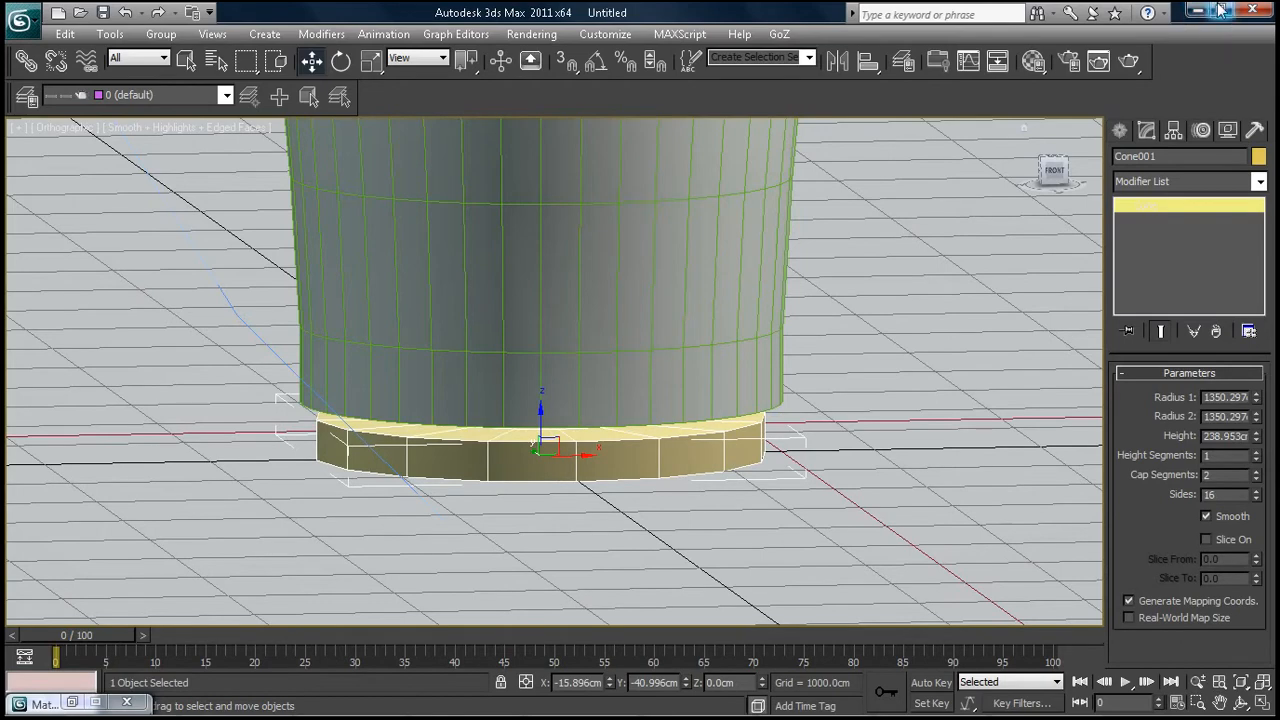
# Apply a MeshSmooth modifier to the cone base and set its iterations to 4
pyautogui.click(1255, 187)
pyautogui.write('me')
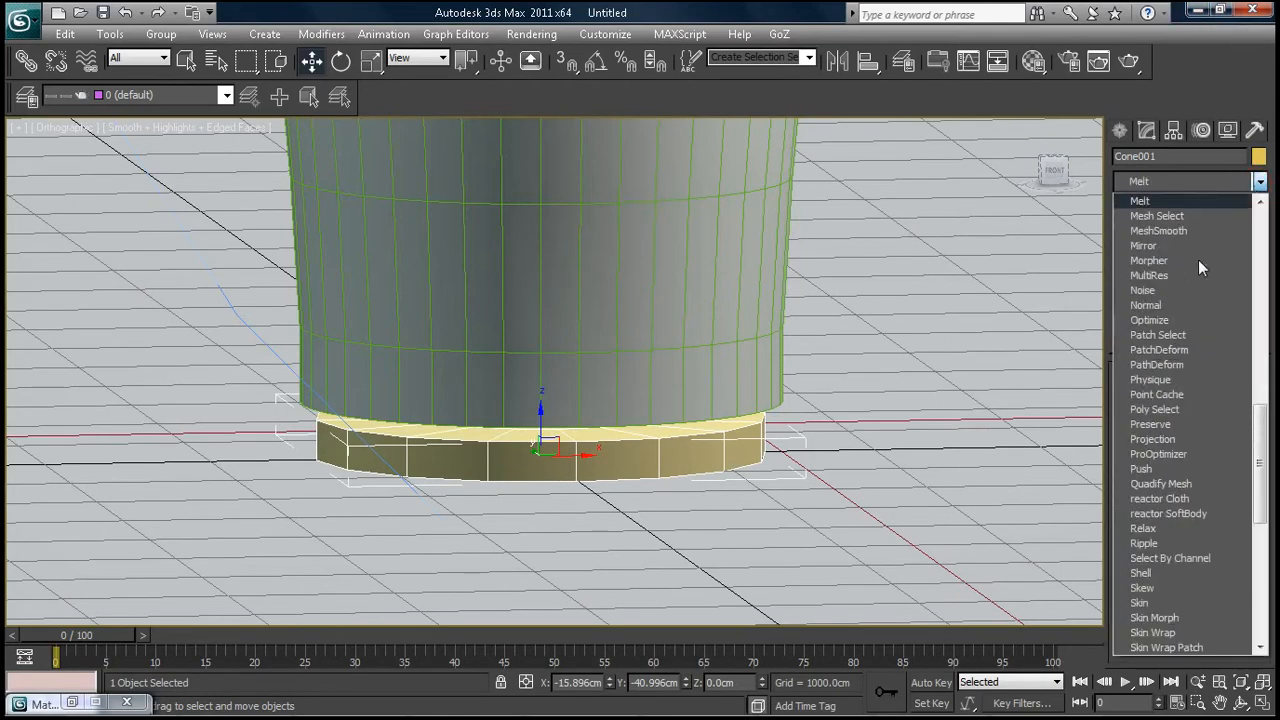
pyautogui.click(1158, 230)
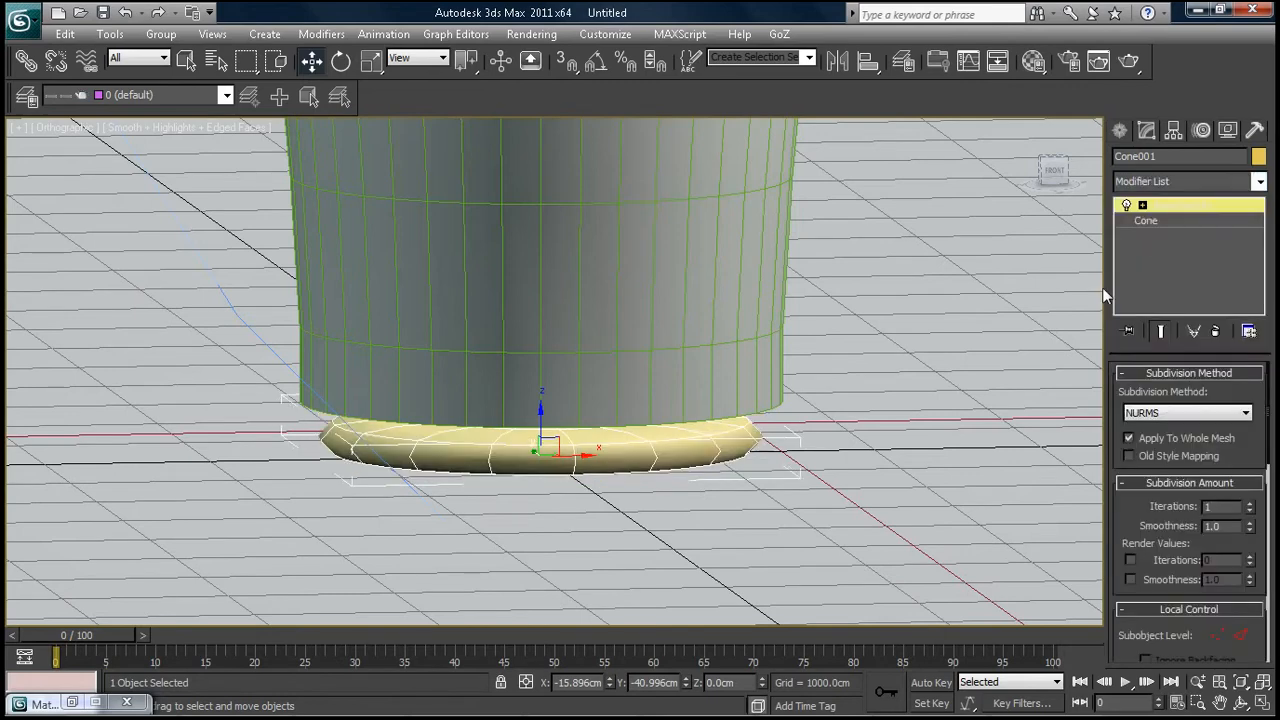
pyautogui.click(1250, 503)
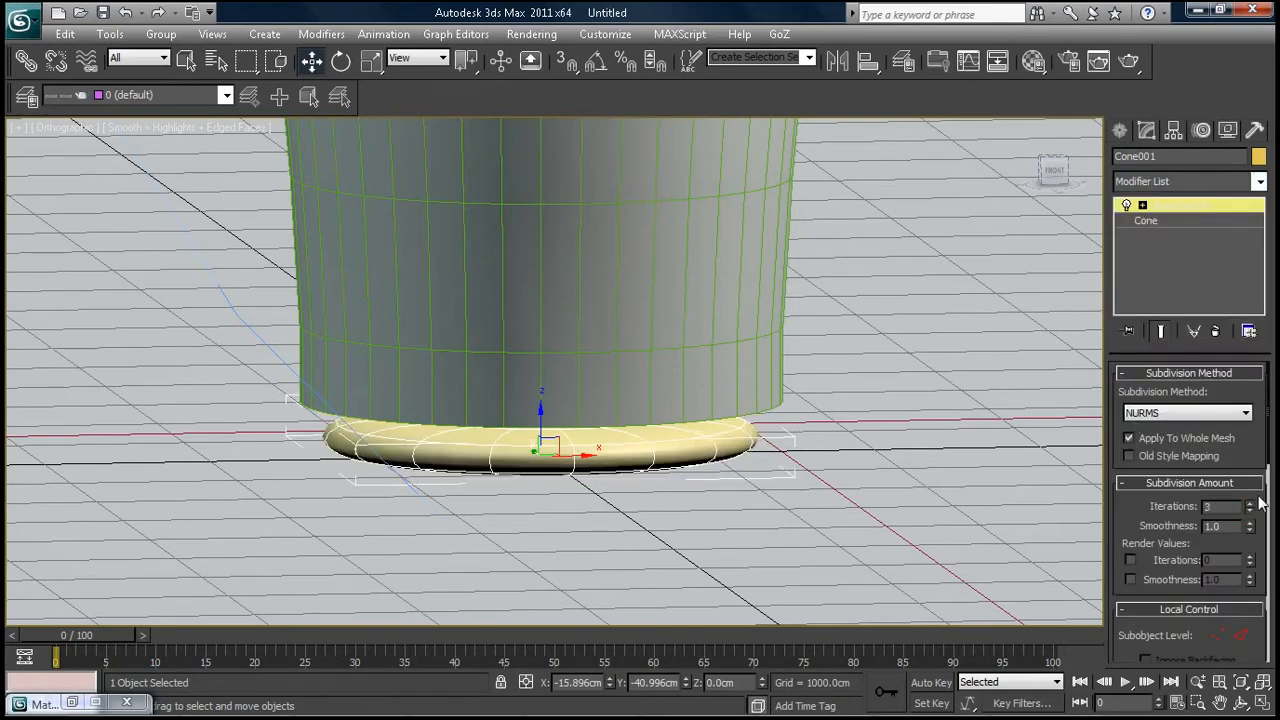
pyautogui.click(1250, 503)
# Scale the smoothed base to about 192 percent in Z and raise it to about Z 45 cm against the glass
pyautogui.click(371, 61)
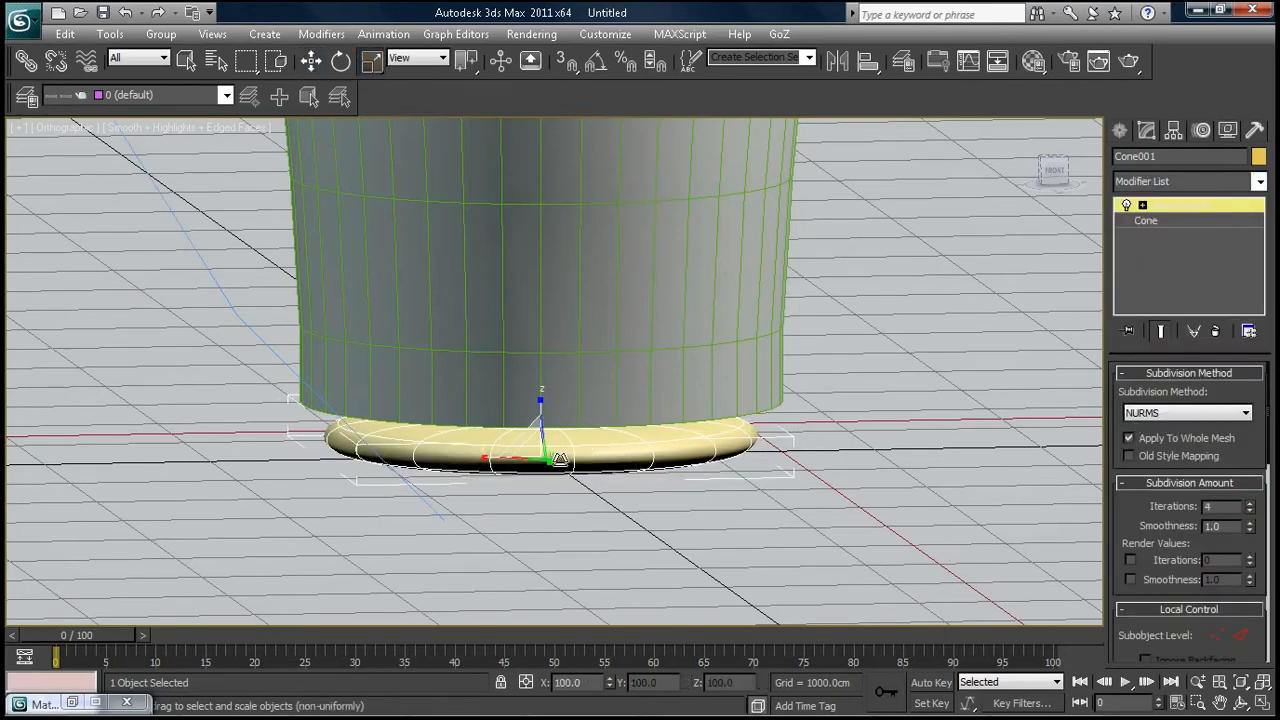
pyautogui.moveTo(531, 447); pyautogui.dragTo(531, 440)
pyautogui.press('r')
pyautogui.moveTo(535, 392); pyautogui.dragTo(540, 341)
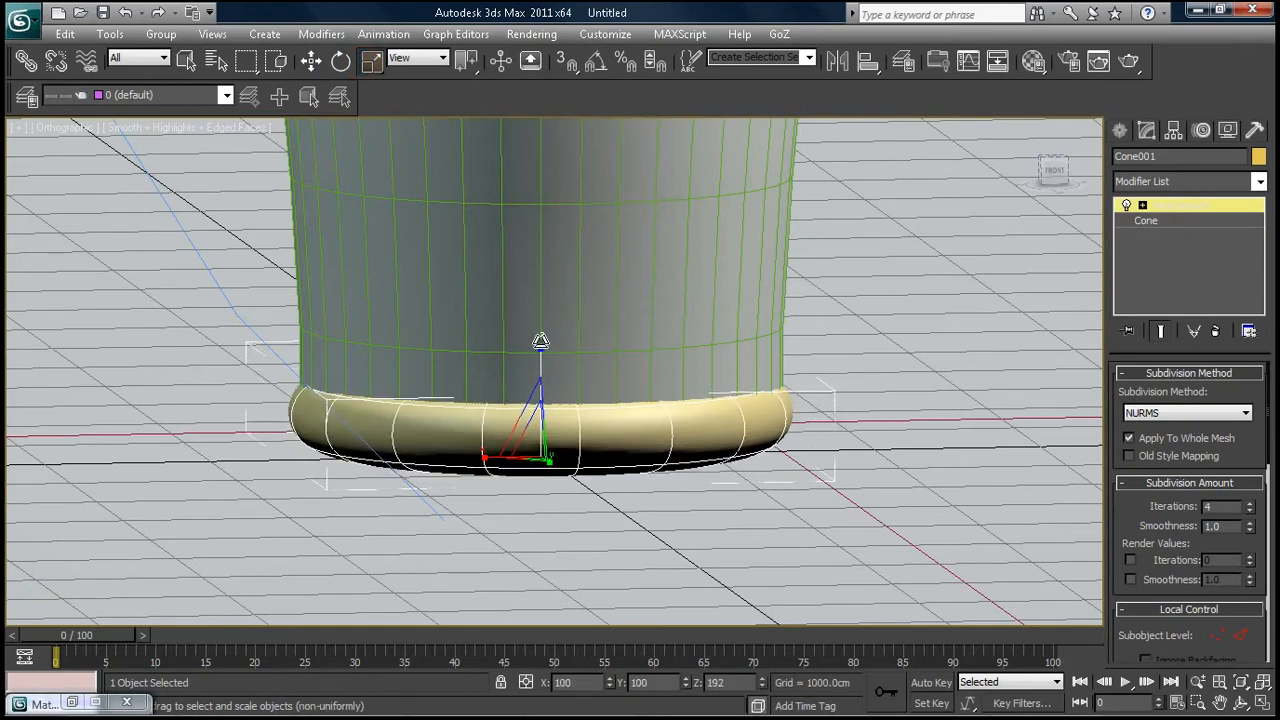
pyautogui.press('w')
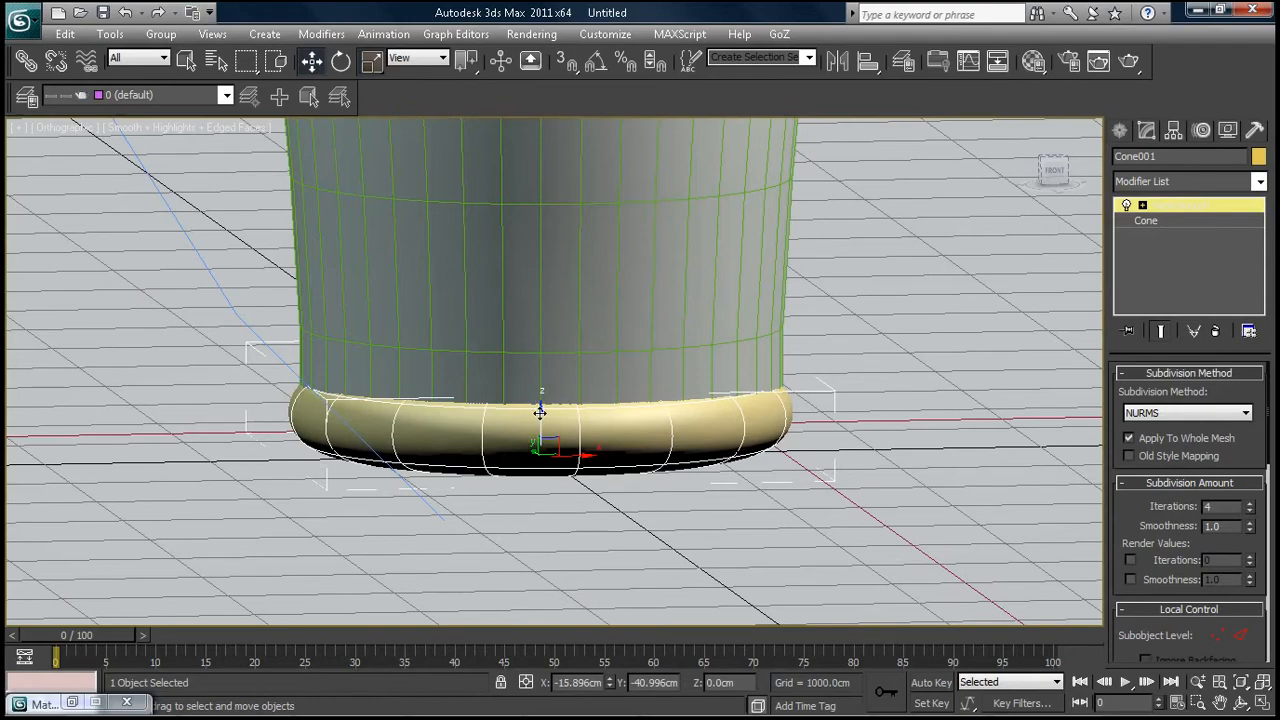
pyautogui.moveTo(539, 412); pyautogui.dragTo(540, 400)
pyautogui.click(766, 403)
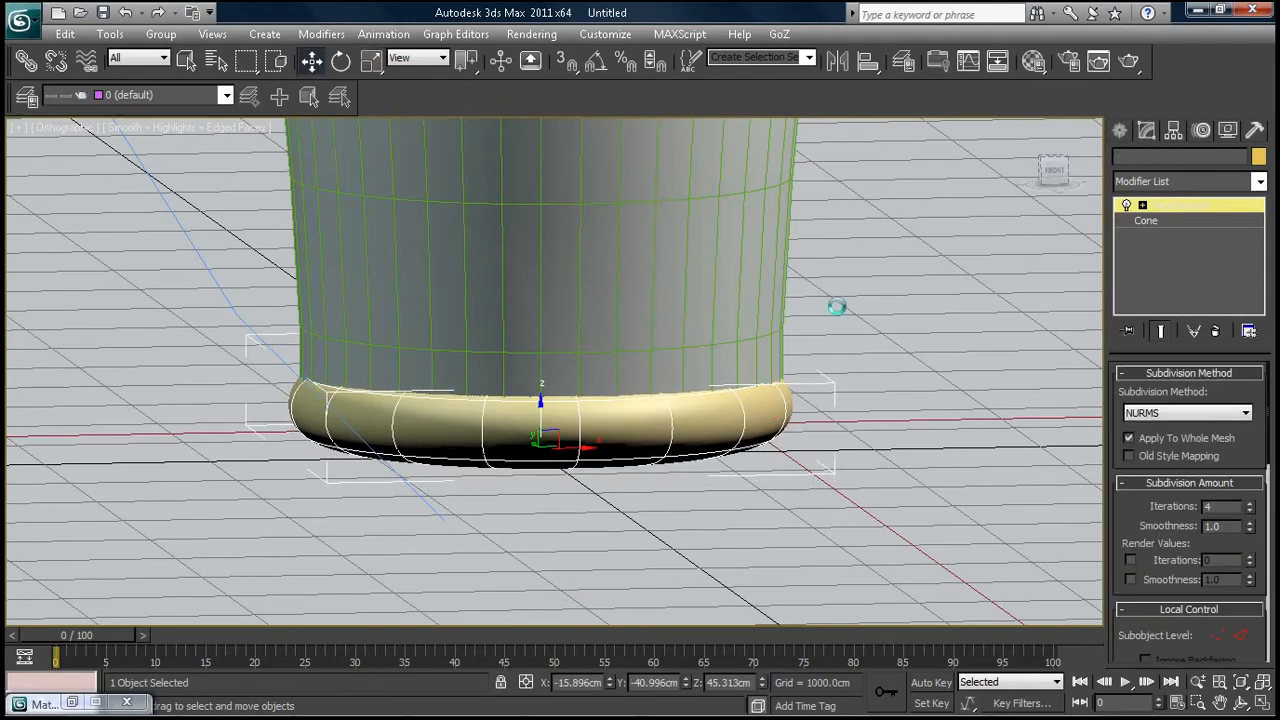
pyautogui.click(838, 308)
pyautogui.scroll(-5, 851, 351)
pyautogui.keyDown('alt'); pyautogui.moveTo(851, 351); pyautogui.dragTo(797, 384, button='middle'); pyautogui.keyUp('alt')
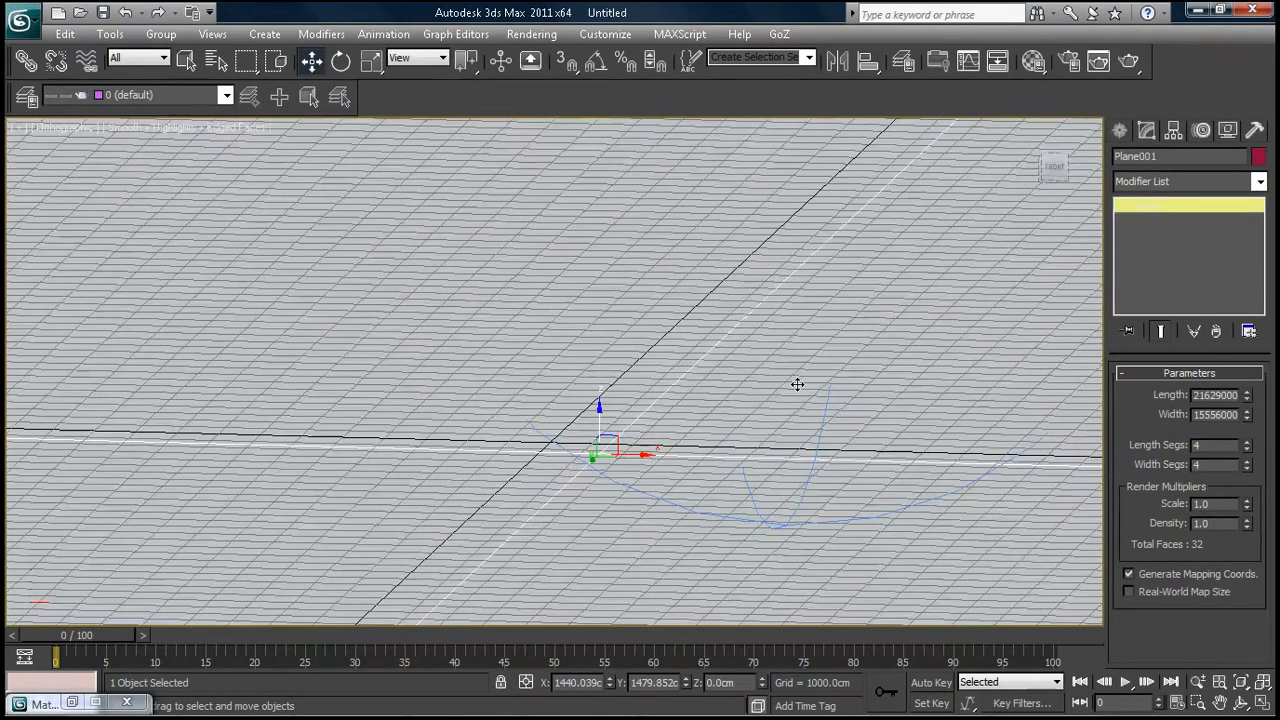
pyautogui.hotkey('shift', 'z')
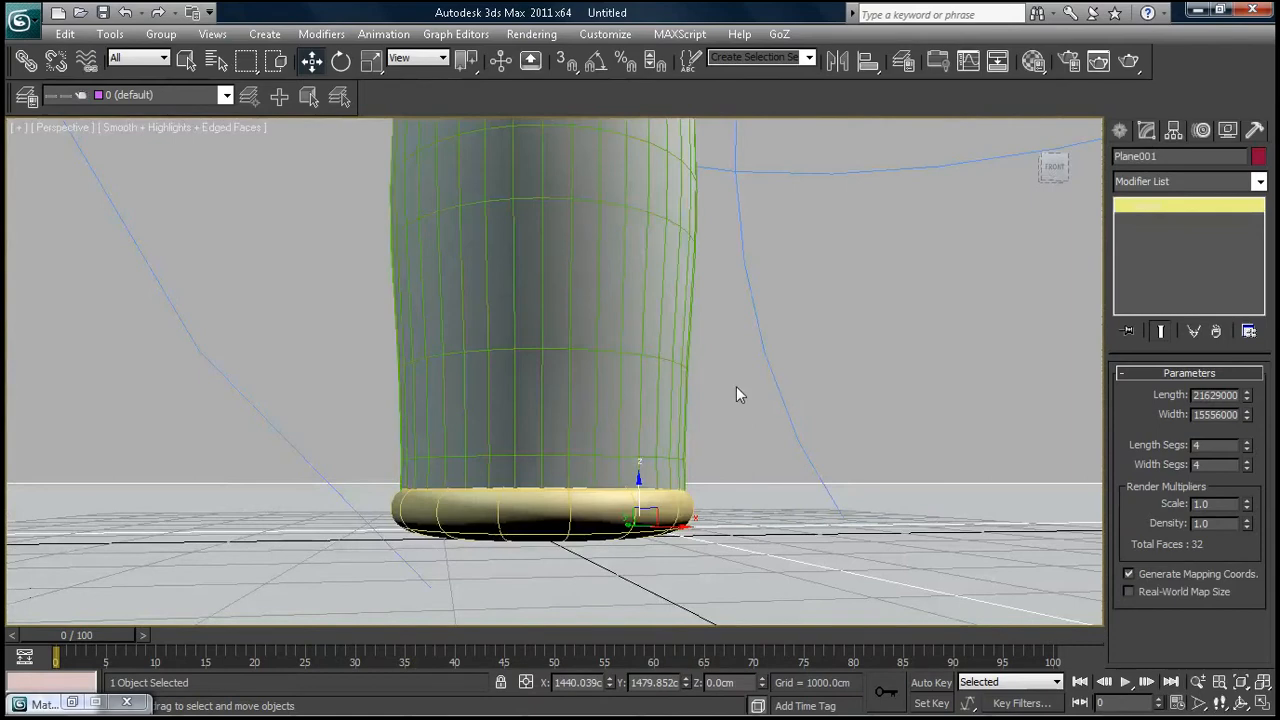
pyautogui.hotkey('shift', 'z')
pyautogui.hotkey('shift', 'z')
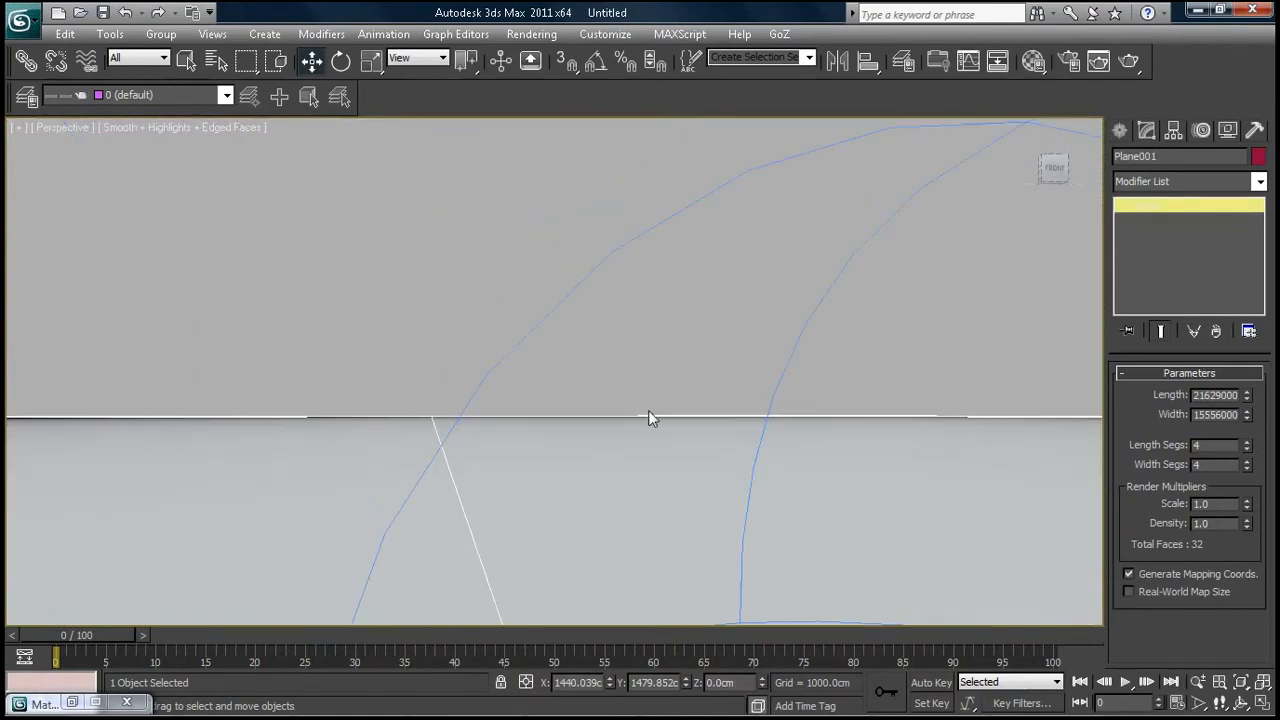
# Reselect the smoothed cone base under the glass and isolate it in the Perspective view
pyautogui.click(646, 424)
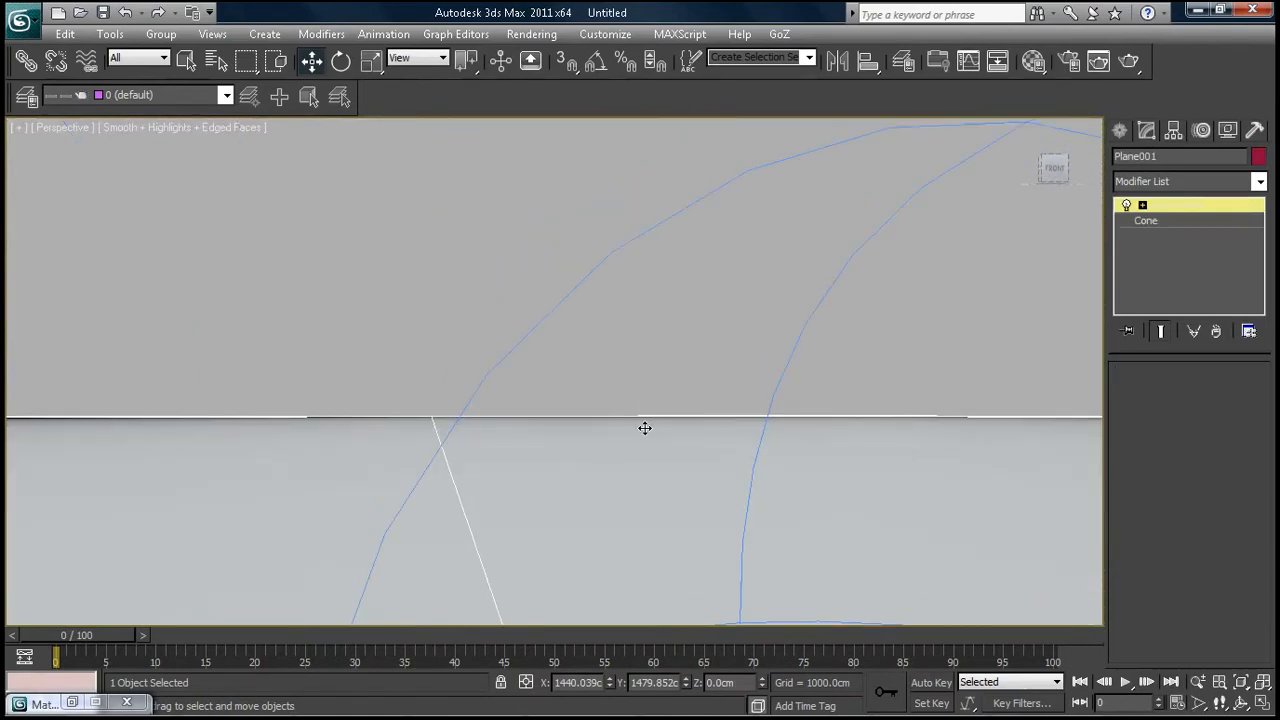
pyautogui.moveTo(648, 483); pyautogui.dragTo(661, 424, button='middle')
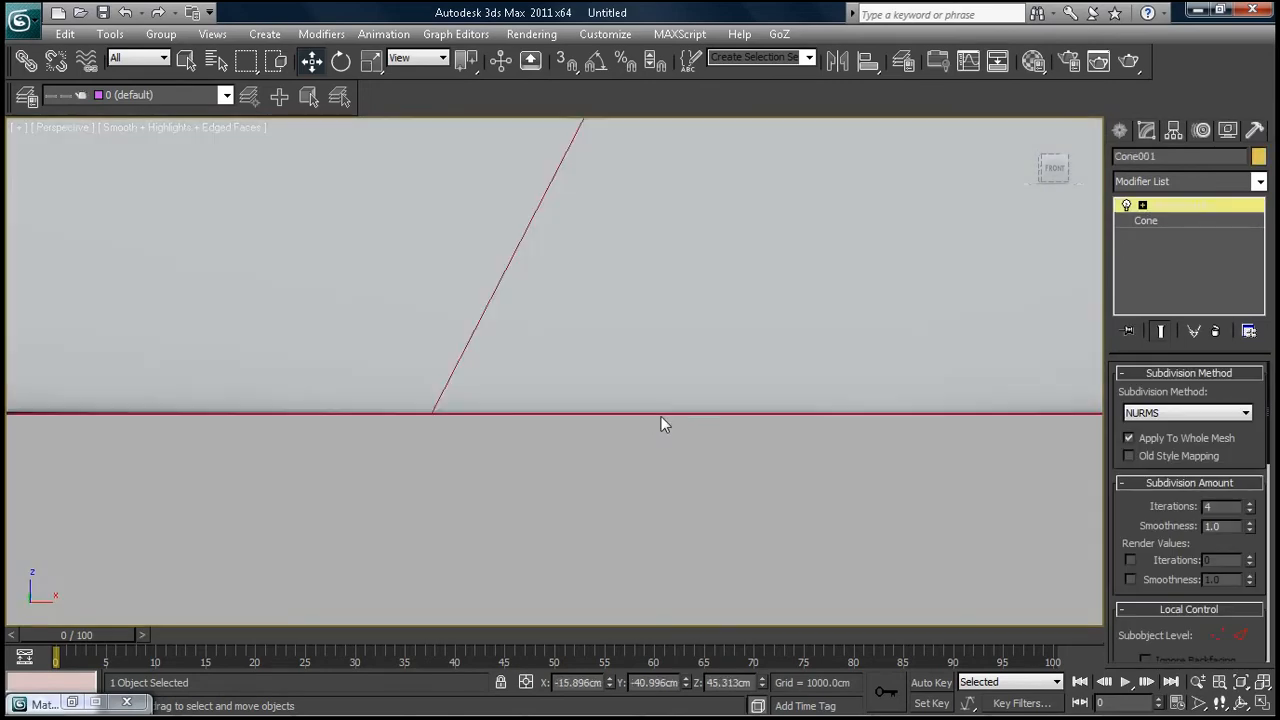
pyautogui.click(1022, 127)
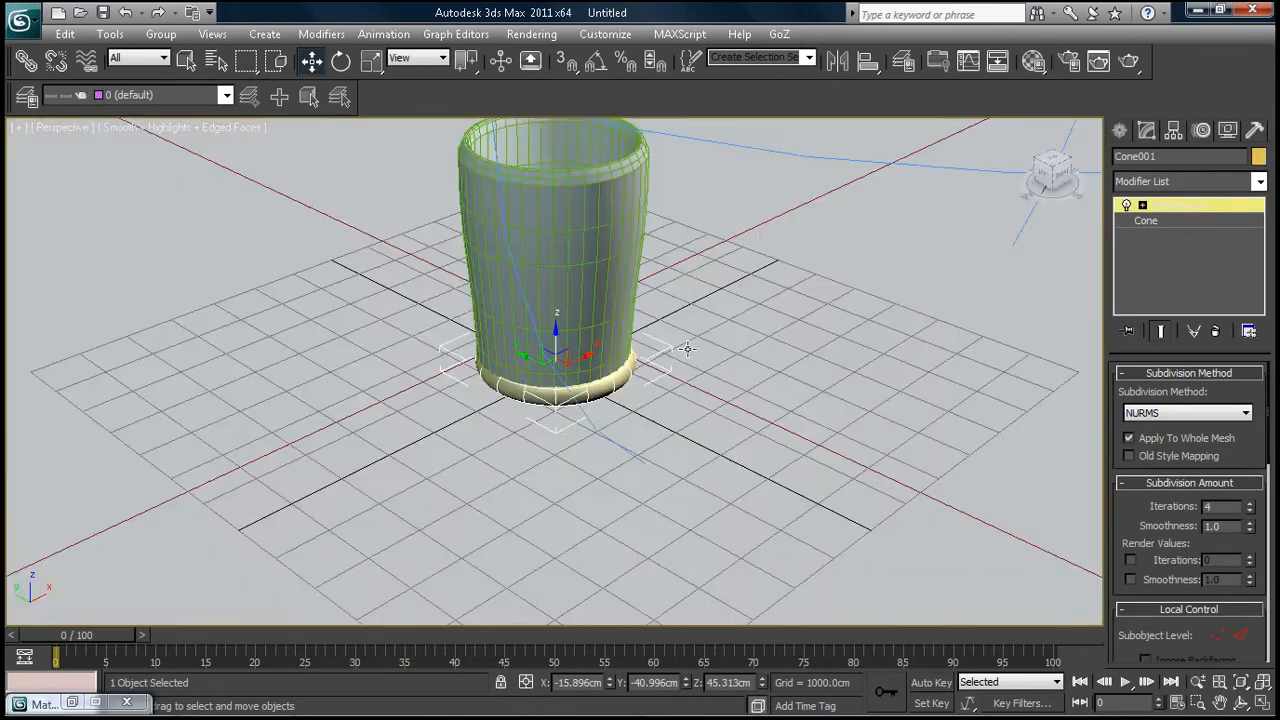
pyautogui.rightClick(587, 384)
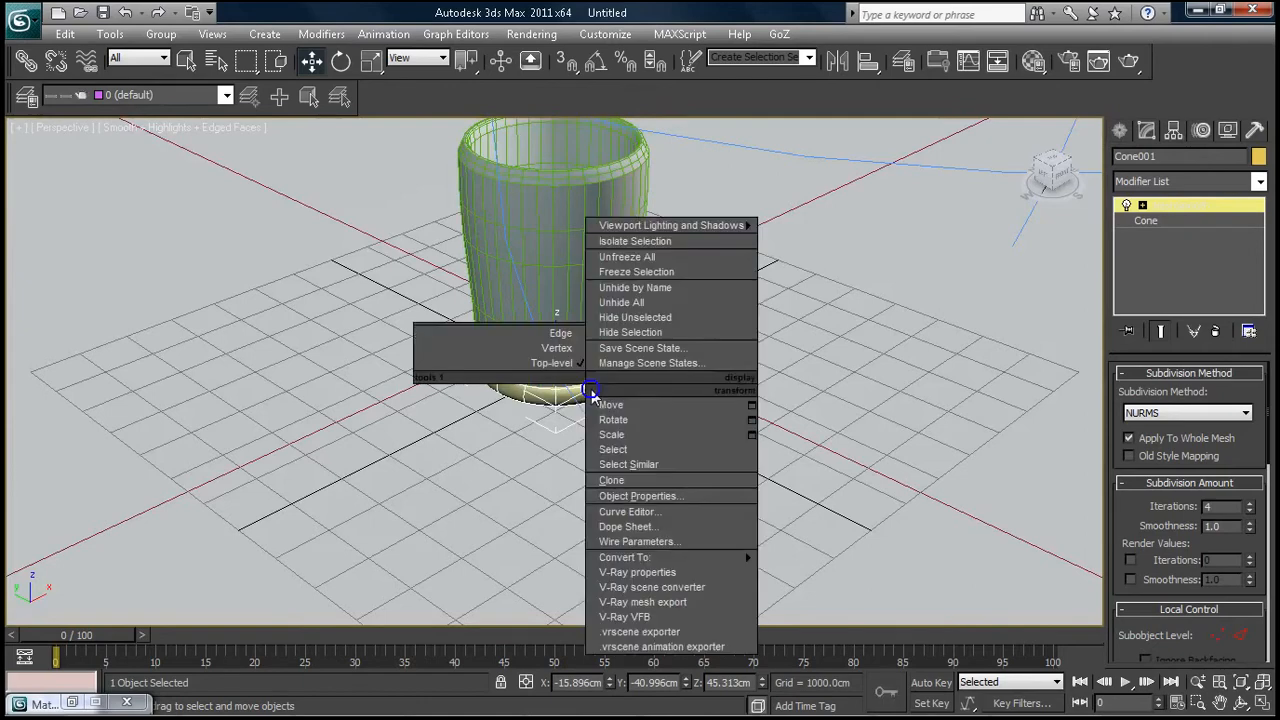
pyautogui.click(474, 422)
pyautogui.rightClick(524, 386)
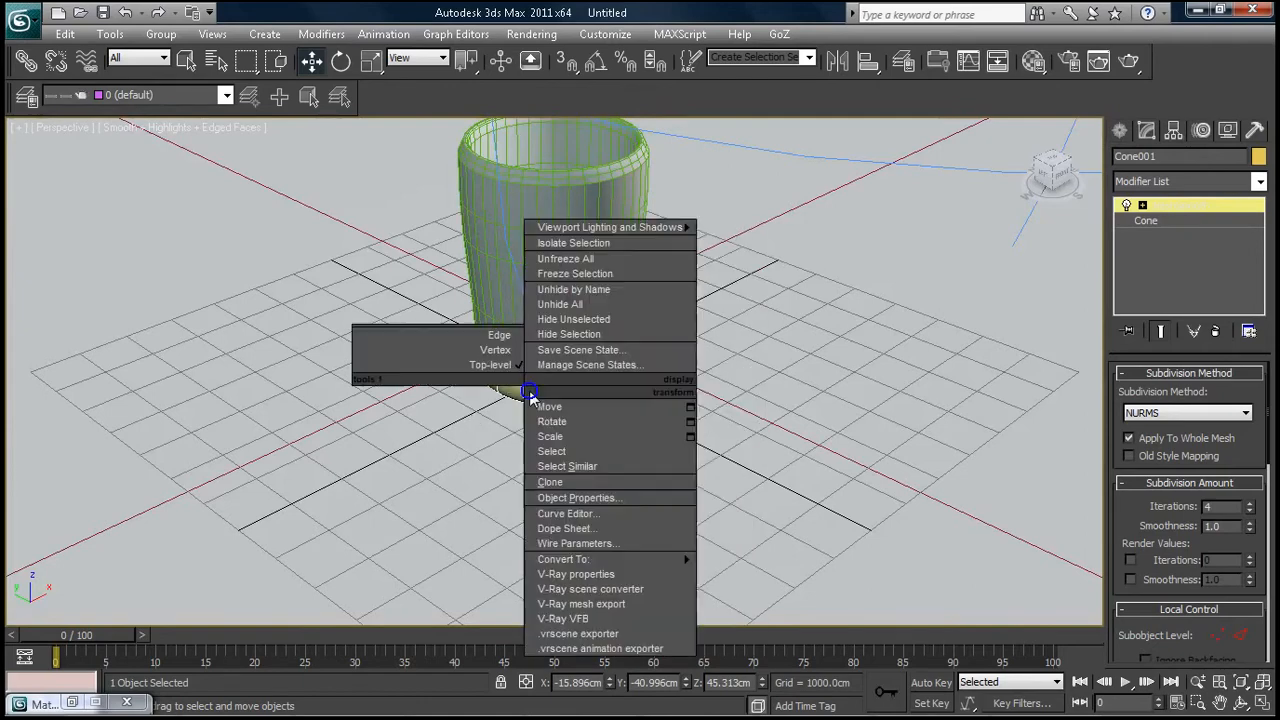
pyautogui.click(596, 244)
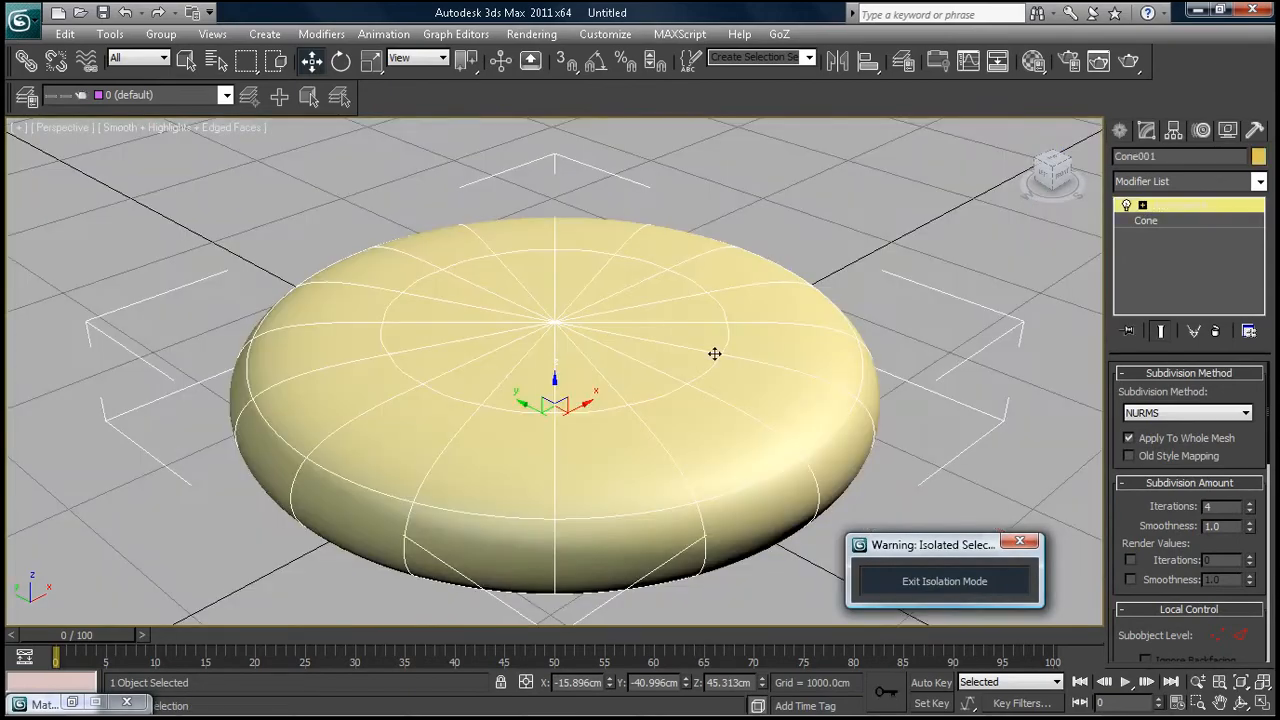
# With MeshSmooth switched off and set to 6 iterations, give the underlying cone 2 height segments and 23 sides
pyautogui.click(1127, 205)
pyautogui.keyDown('alt'); pyautogui.moveTo(668, 450); pyautogui.dragTo(662, 431, button='middle'); pyautogui.keyUp('alt')
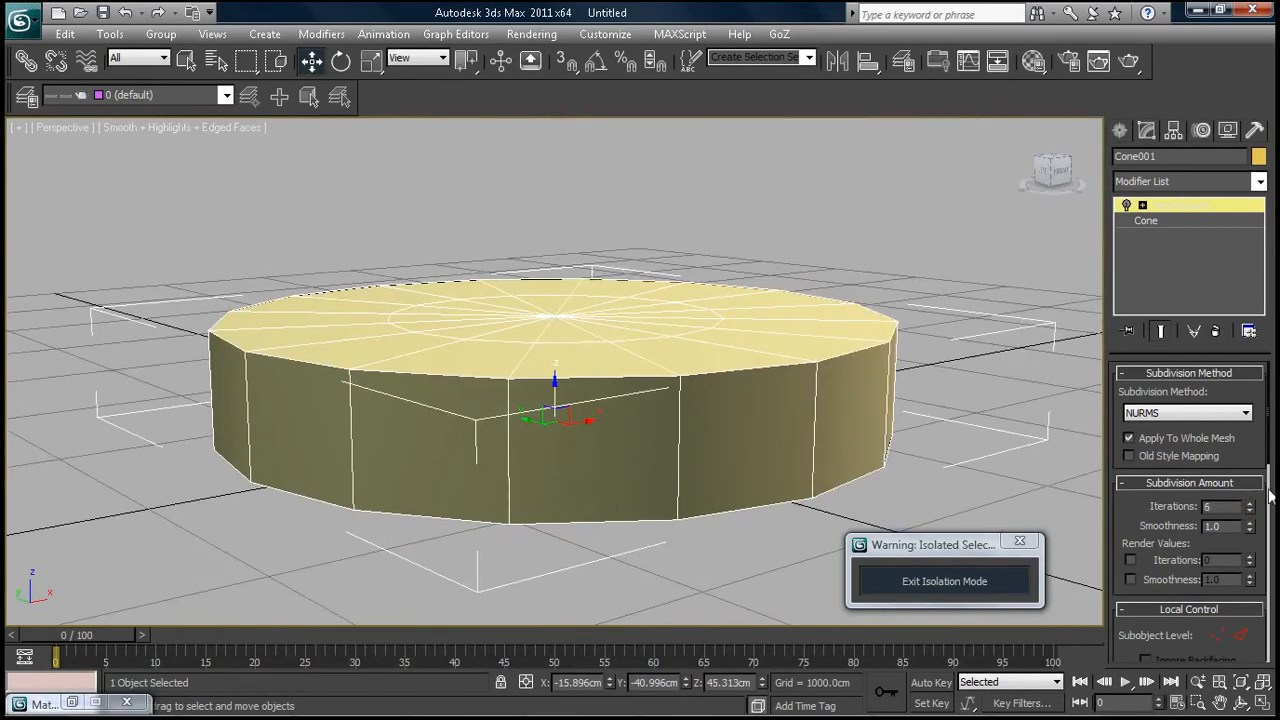
pyautogui.moveTo(1272, 460); pyautogui.dragTo(1270, 478)
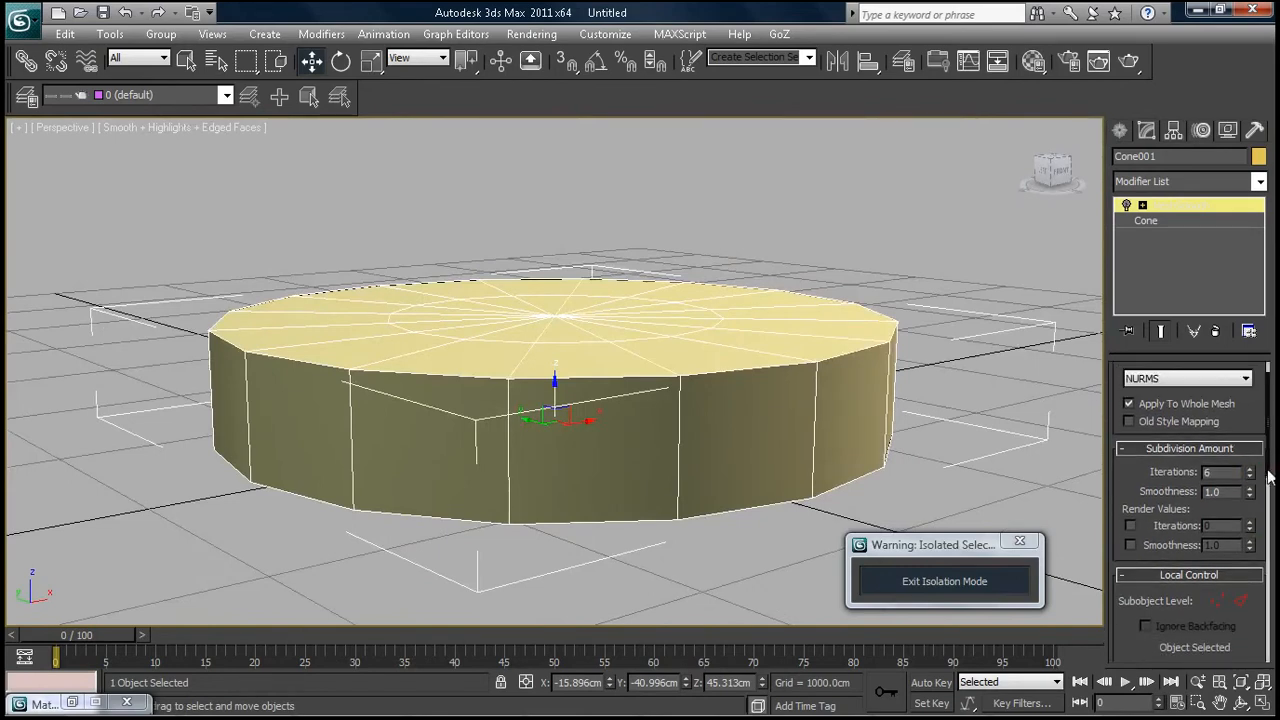
pyautogui.click(1150, 222)
pyautogui.moveTo(1257, 497); pyautogui.dragTo(1262, 444)
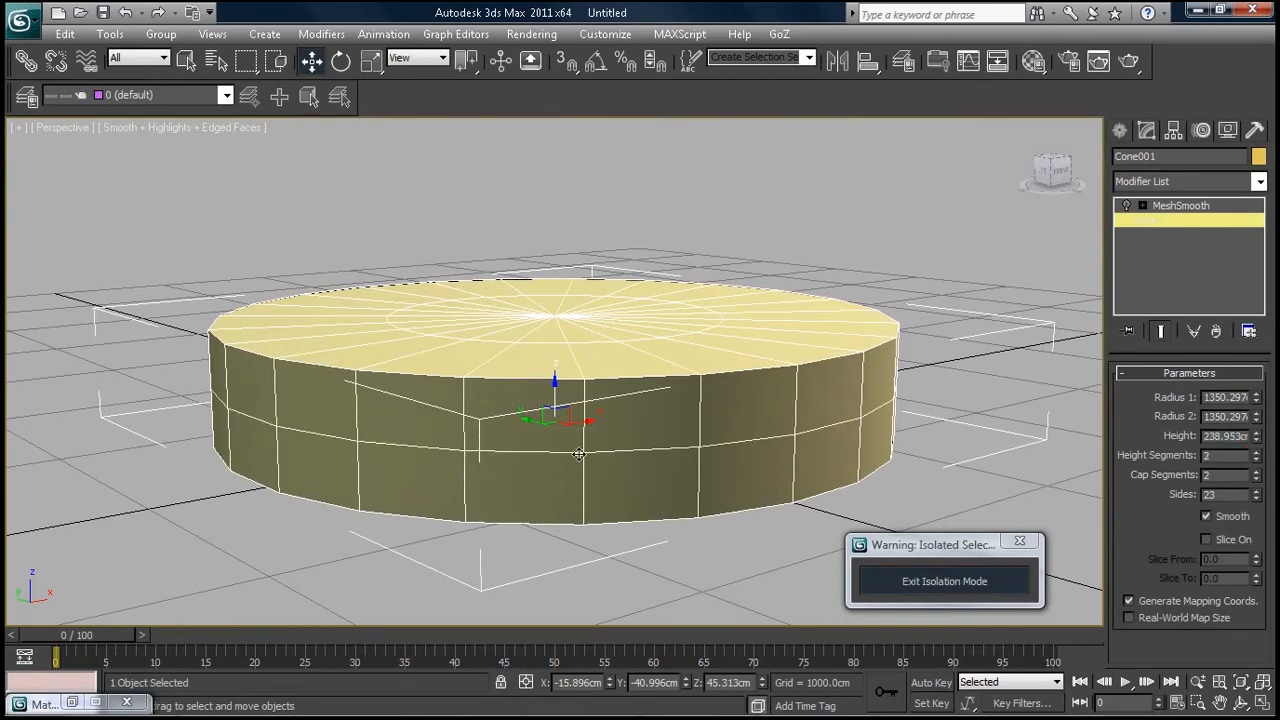
# Convert the isolated cone base to an Editable Poly from the MeshSmooth level of its stack
pyautogui.click(1180, 205)
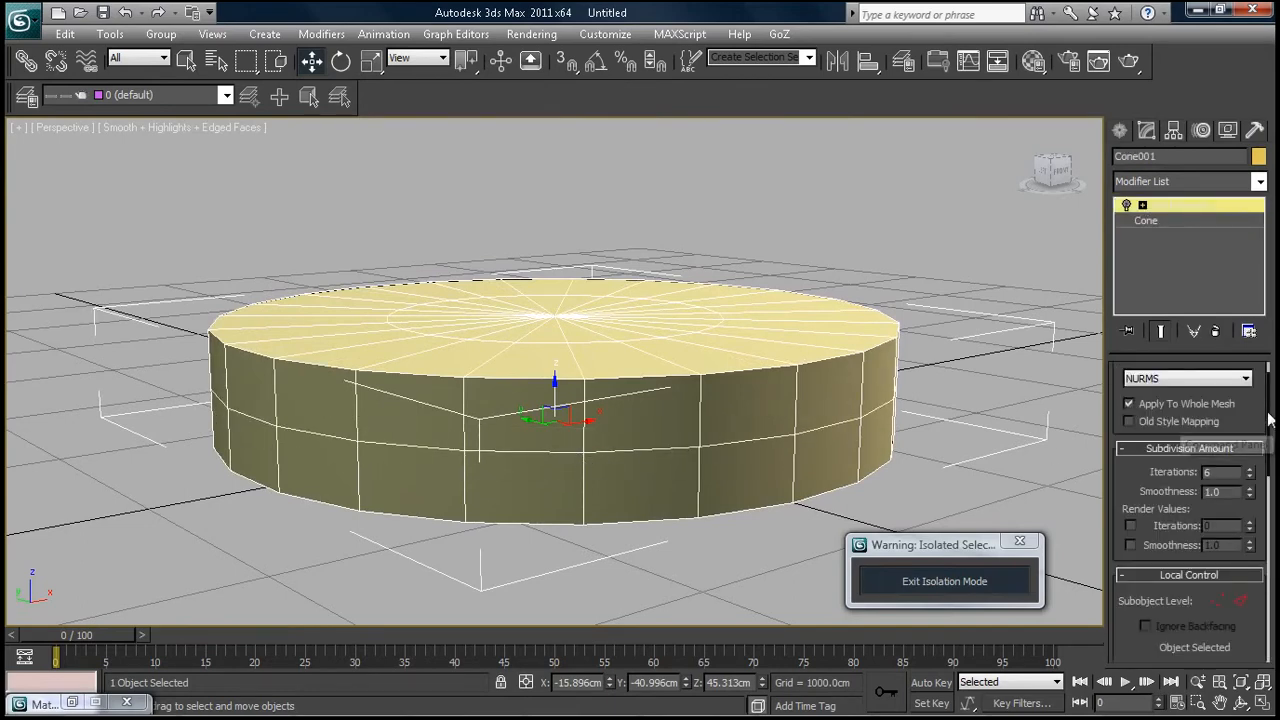
pyautogui.moveTo(1268, 419); pyautogui.dragTo(1266, 408)
pyautogui.rightClick(774, 407)
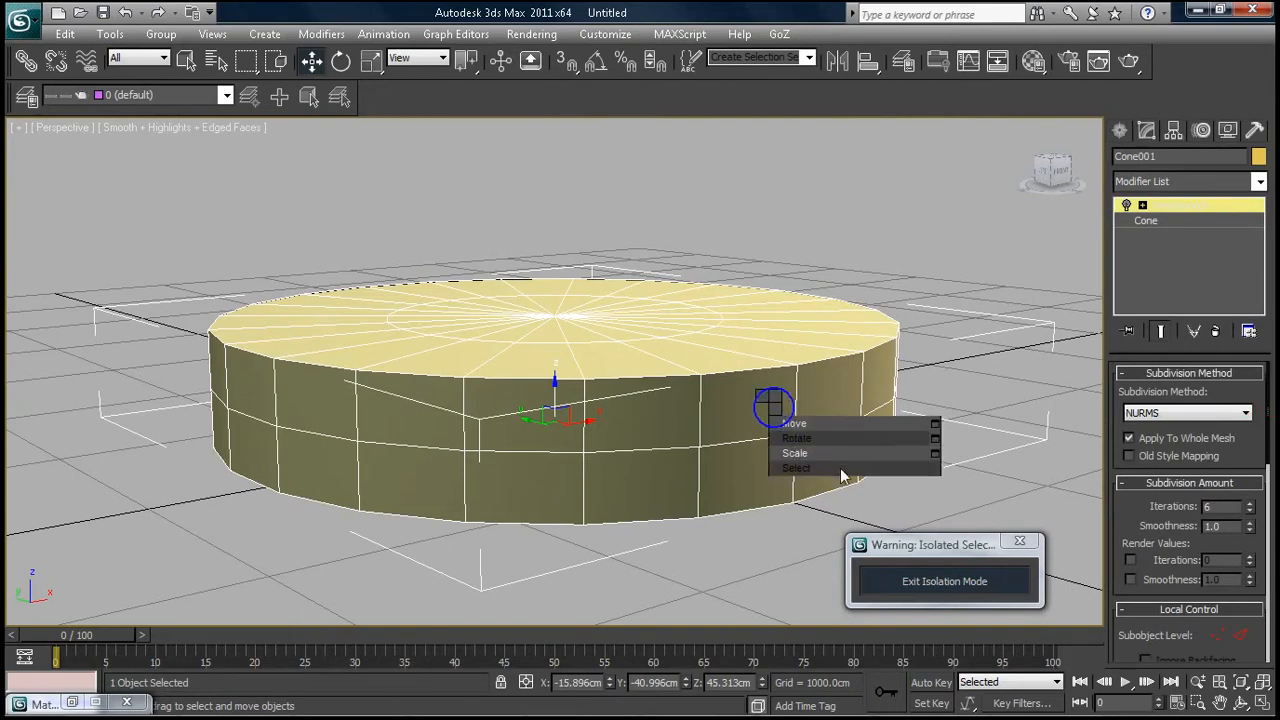
pyautogui.moveTo(922, 579)
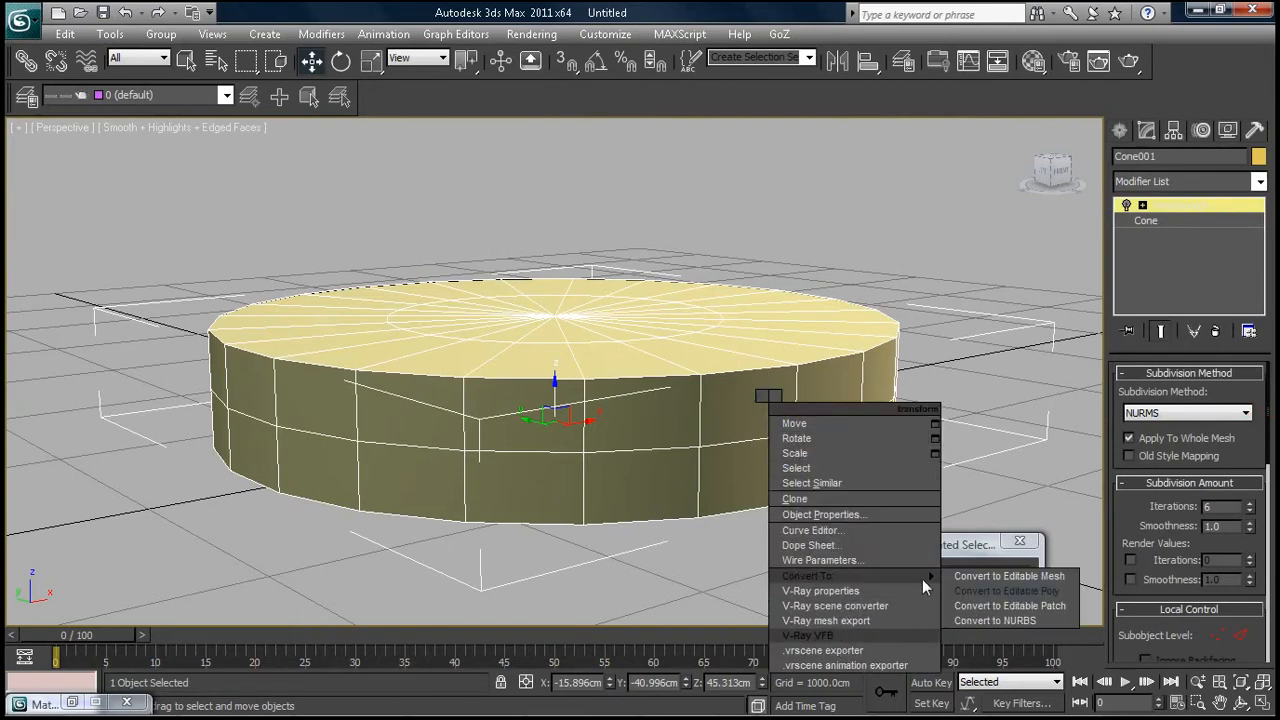
pyautogui.click(997, 587)
# In Polygon mode, try to select the lower row of side polygons on the isolated base
pyautogui.click(1208, 395)
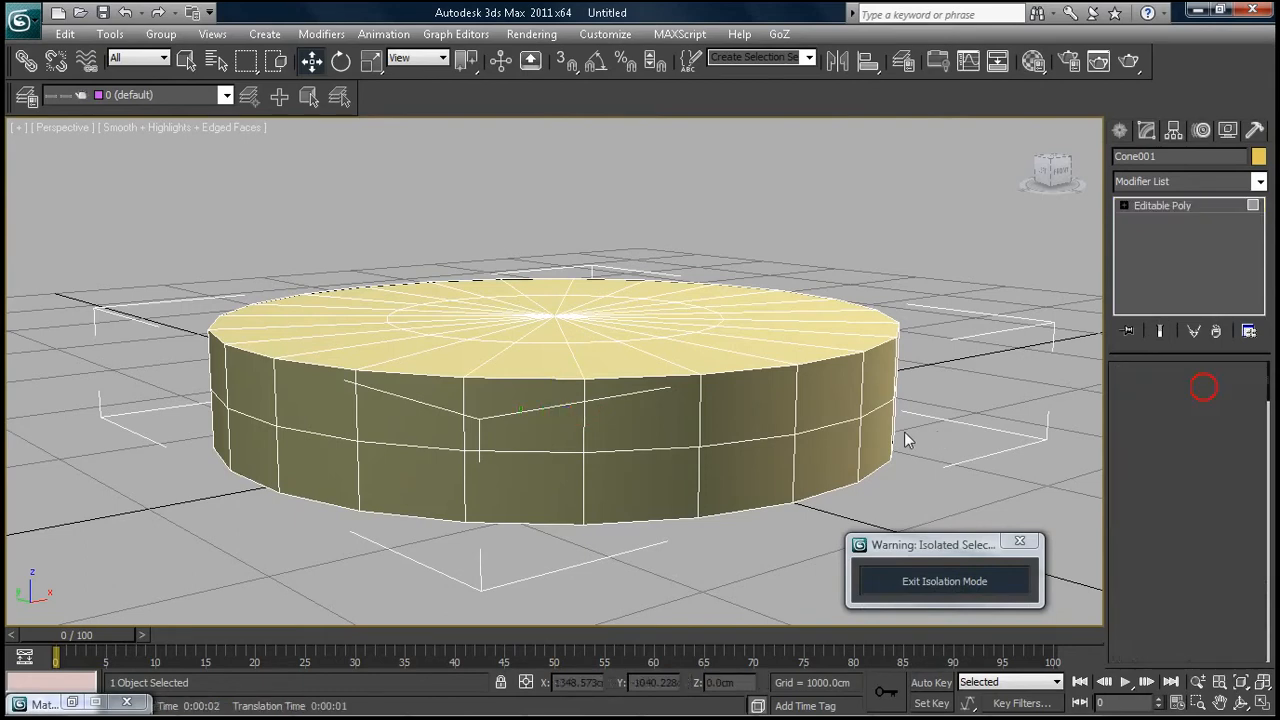
pyautogui.click(795, 468)
pyautogui.click(789, 473)
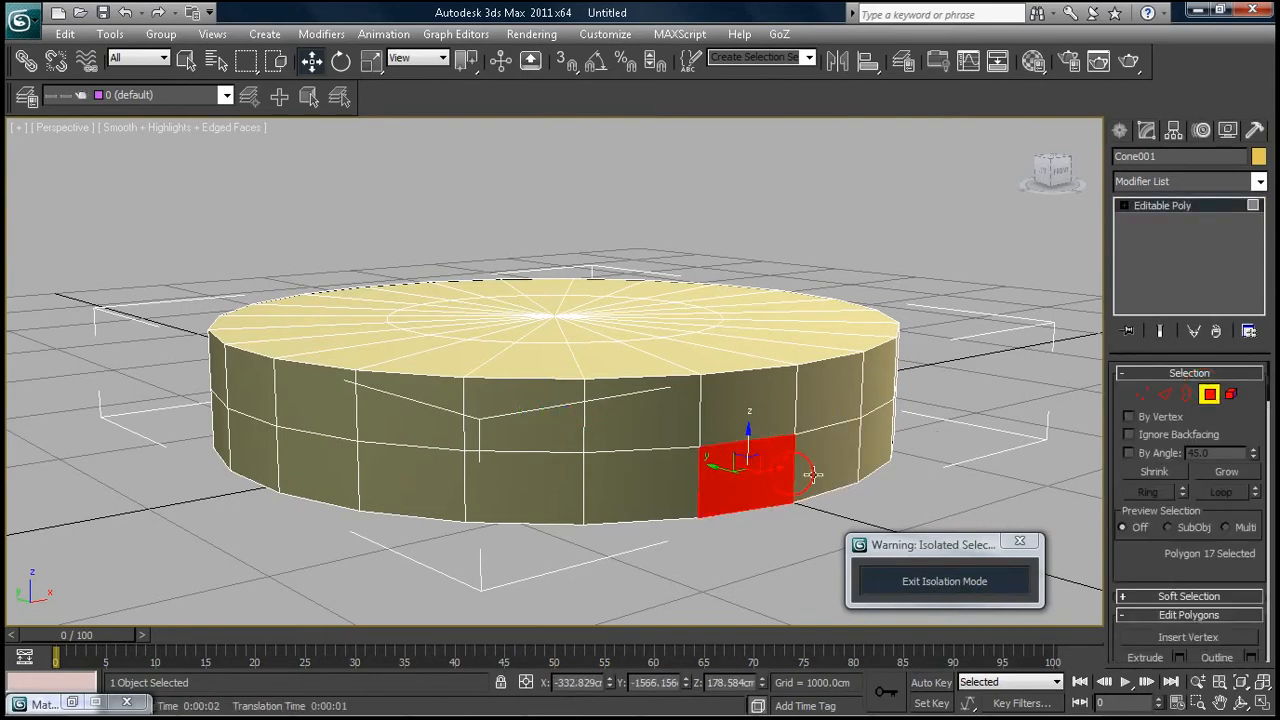
pyautogui.keyDown('ctrl'); pyautogui.click(837, 453); pyautogui.keyUp('ctrl')
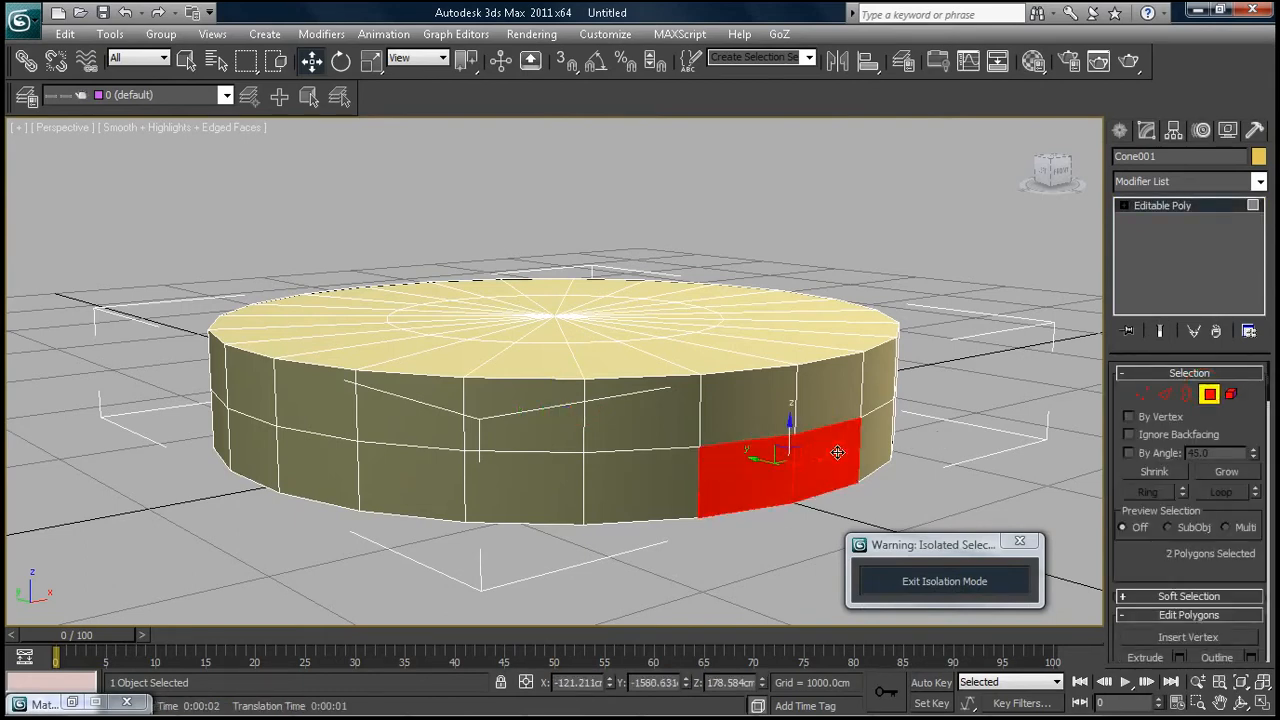
pyautogui.keyDown('ctrl'); pyautogui.click(676, 454); pyautogui.keyUp('ctrl')
pyautogui.click(562, 466)
pyautogui.keyDown('ctrl'); pyautogui.click(624, 478); pyautogui.keyUp('ctrl')
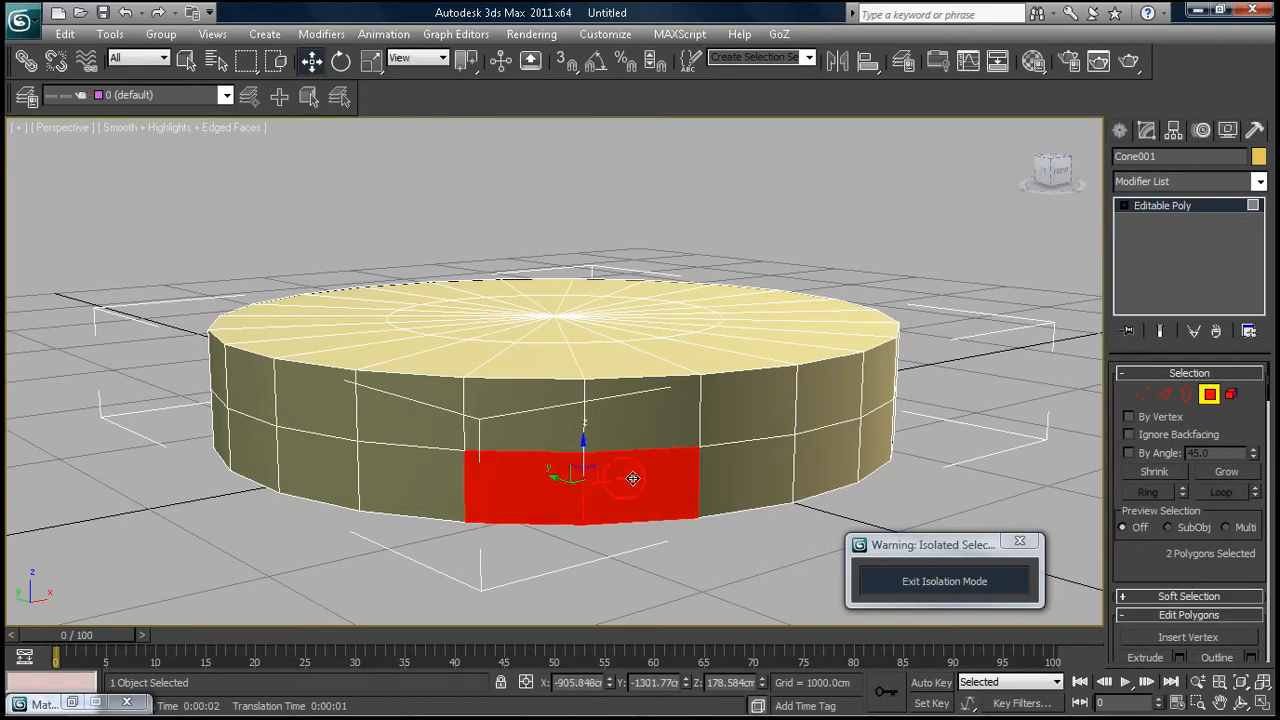
pyautogui.keyDown('ctrl'); pyautogui.click(747, 474); pyautogui.keyUp('ctrl')
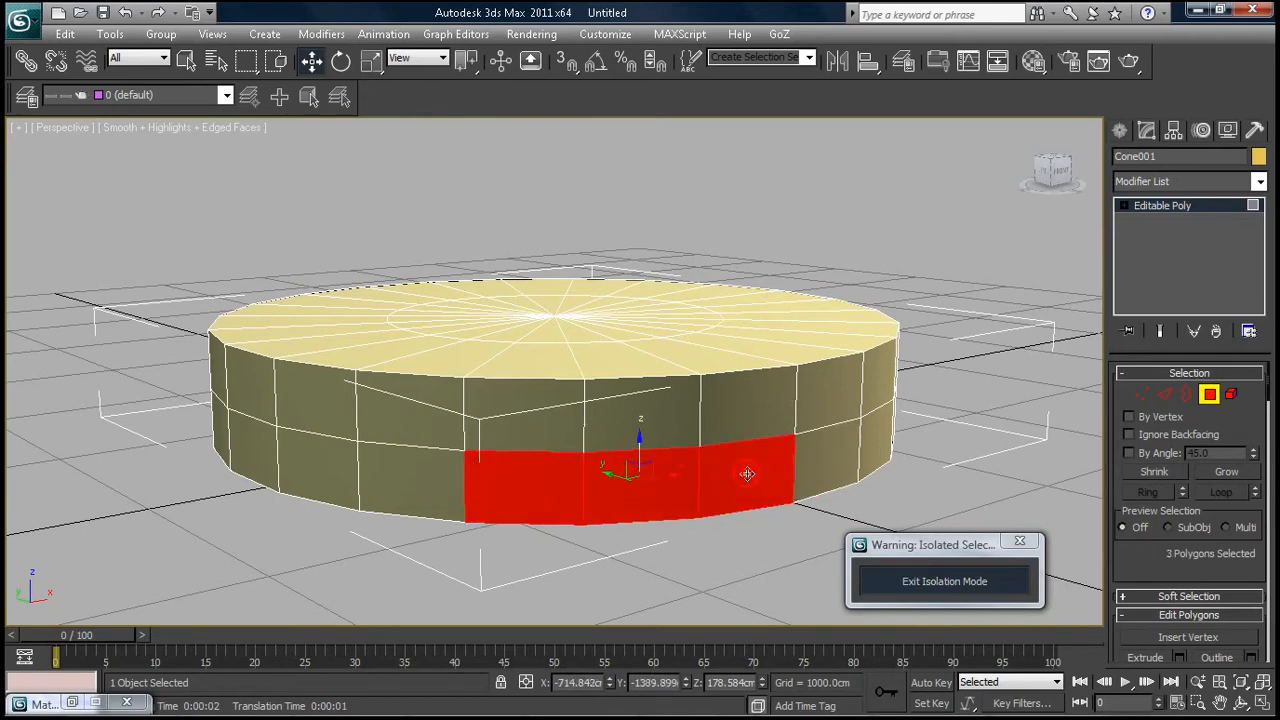
pyautogui.keyDown('ctrl'); pyautogui.click(827, 453); pyautogui.keyUp('ctrl')
pyautogui.click(714, 453)
pyautogui.click(650, 490)
pyautogui.click(741, 477)
pyautogui.keyDown('ctrl'); pyautogui.click(636, 474); pyautogui.keyUp('ctrl')
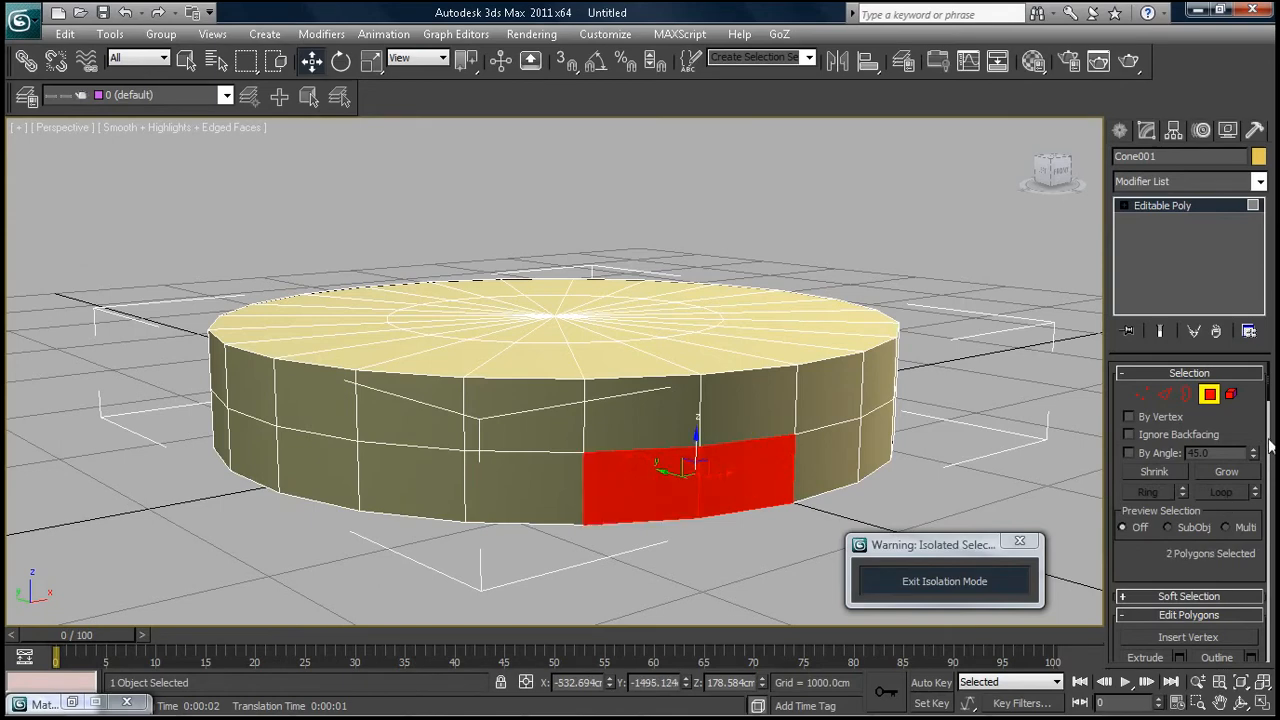
# Ring-select the lower vertical side edges, connect them with one edge loop, and lower that loop about 103 cm towards the bottom rim
pyautogui.click(1165, 394)
pyautogui.click(701, 470)
pyautogui.click(1147, 492)
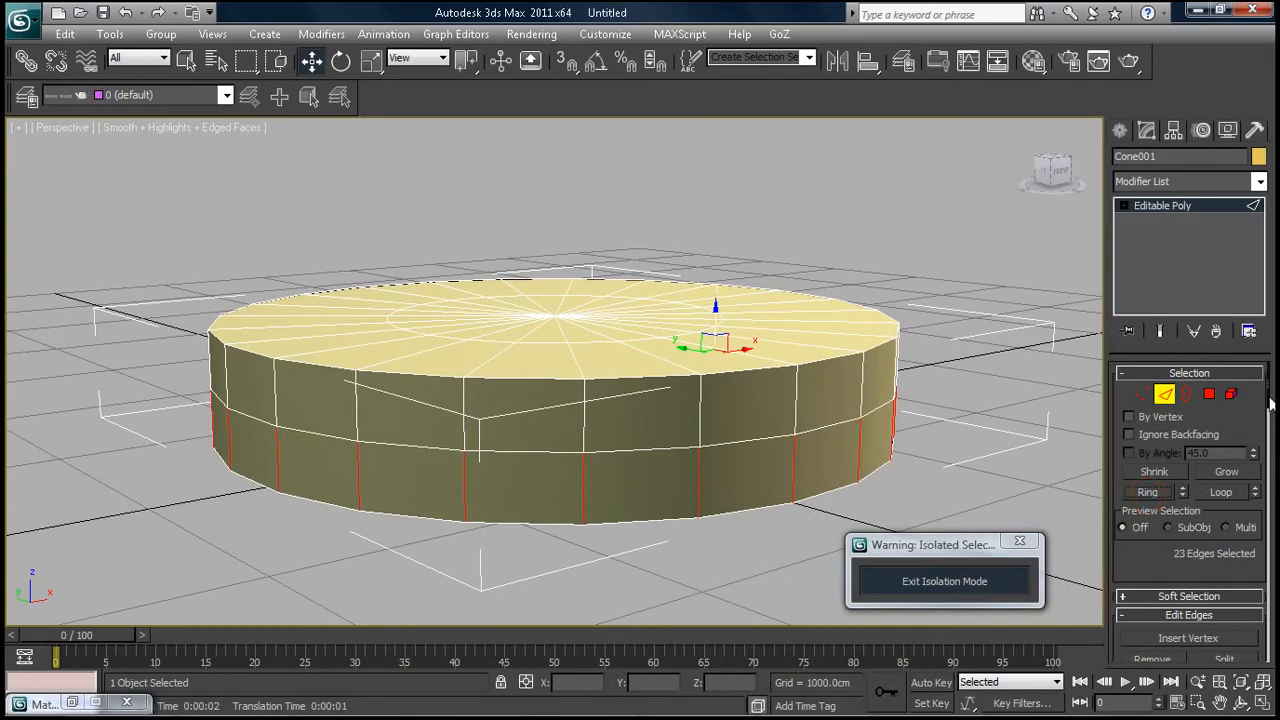
pyautogui.scroll(-3, 1270, 400)
pyautogui.click(1209, 595)
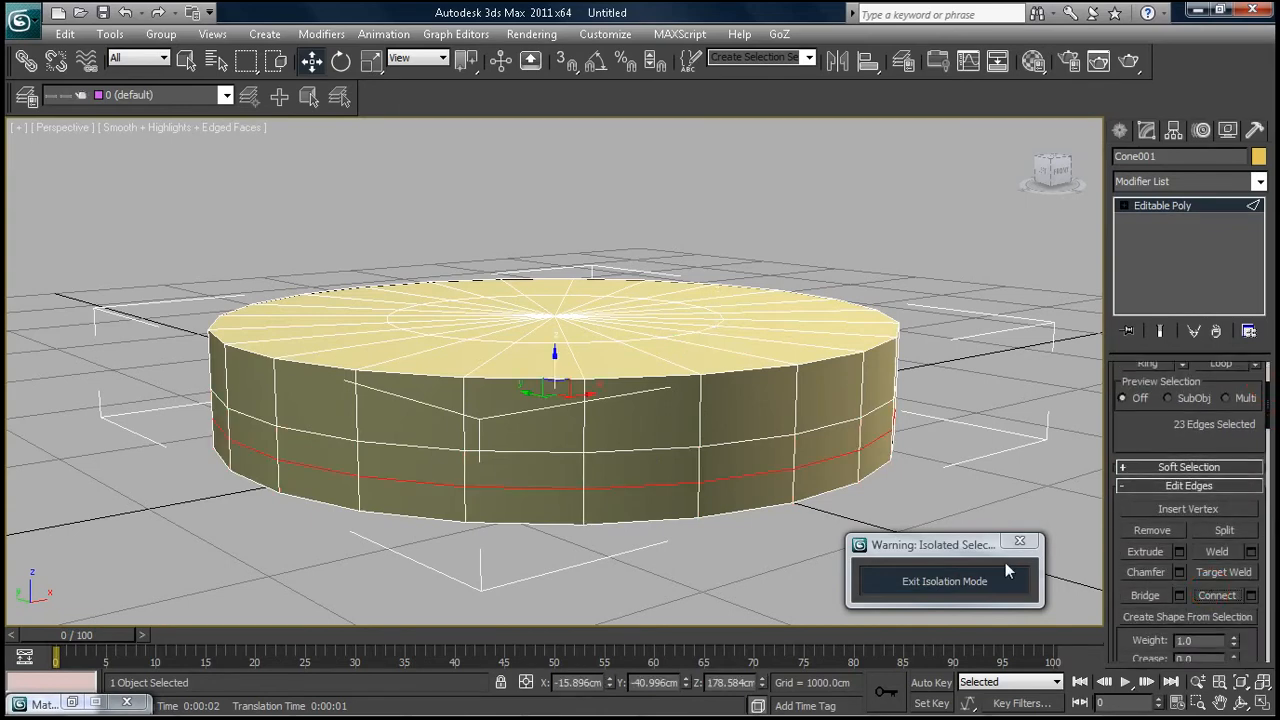
pyautogui.moveTo(556, 358); pyautogui.dragTo(559, 378)
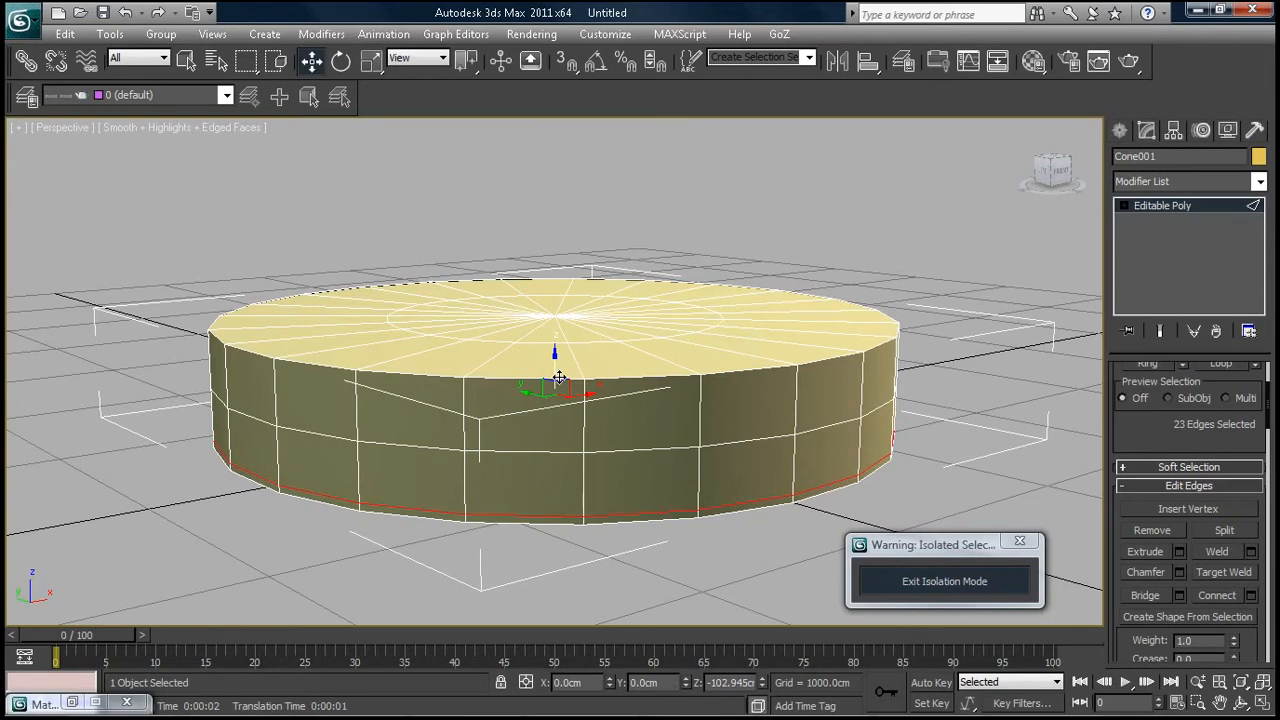
# Scale the lowered edge loop slightly inward, and connect the ring of vertical side edges above it with another loop
pyautogui.click(371, 61)
pyautogui.moveTo(552, 410)
pyautogui.mouseDown()
pyautogui.moveTo(552, 398)
pyautogui.moveTo(555, 414)
pyautogui.mouseUp()
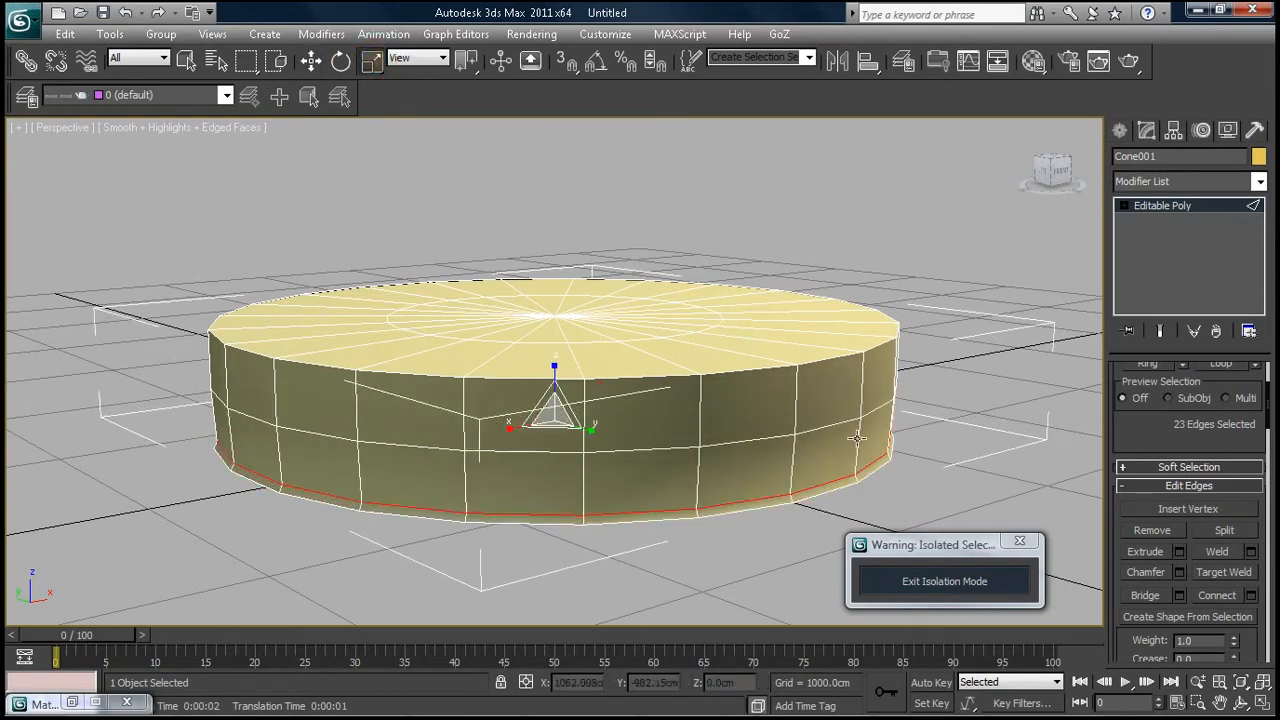
pyautogui.click(585, 492)
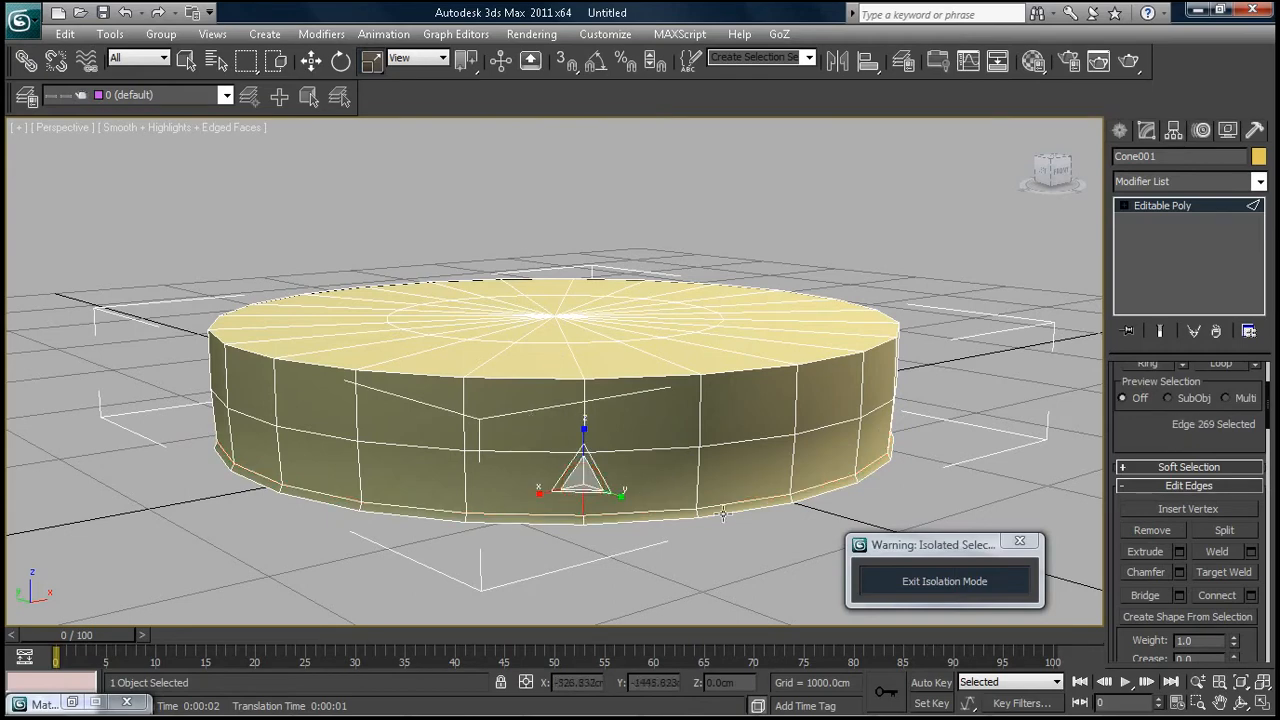
pyautogui.moveTo(1268, 415); pyautogui.dragTo(1267, 403)
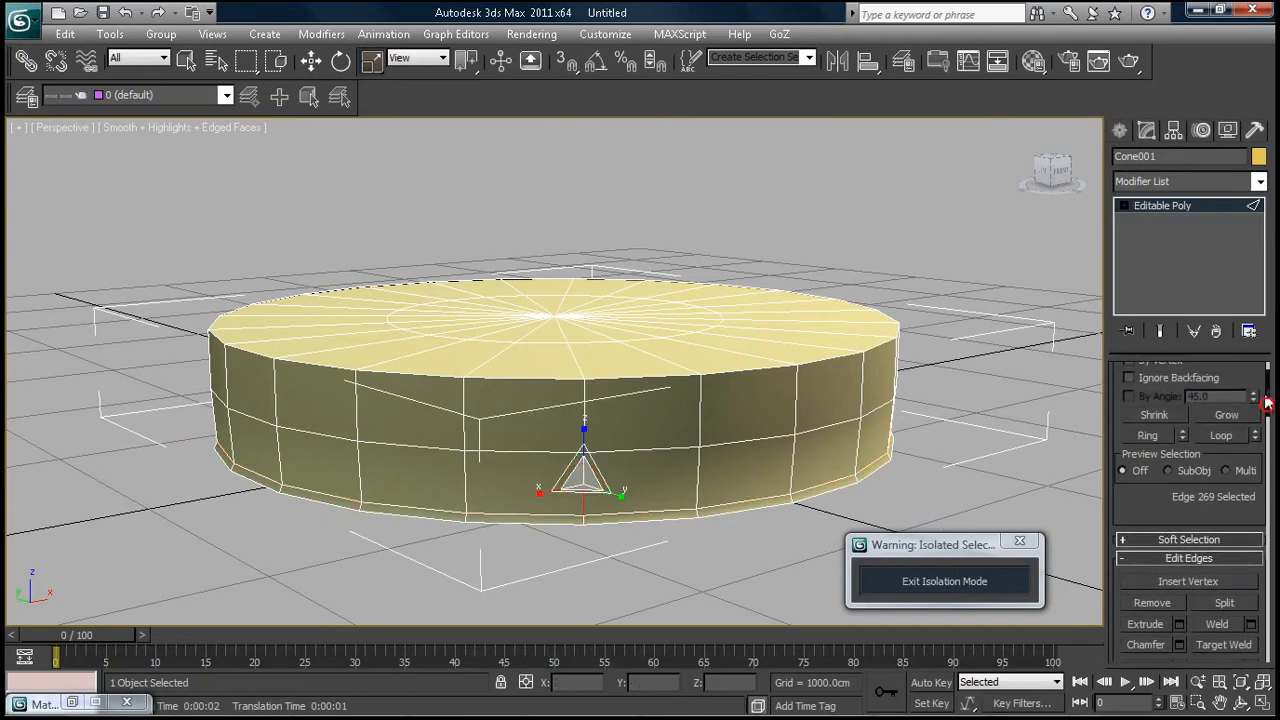
pyautogui.click(1158, 438)
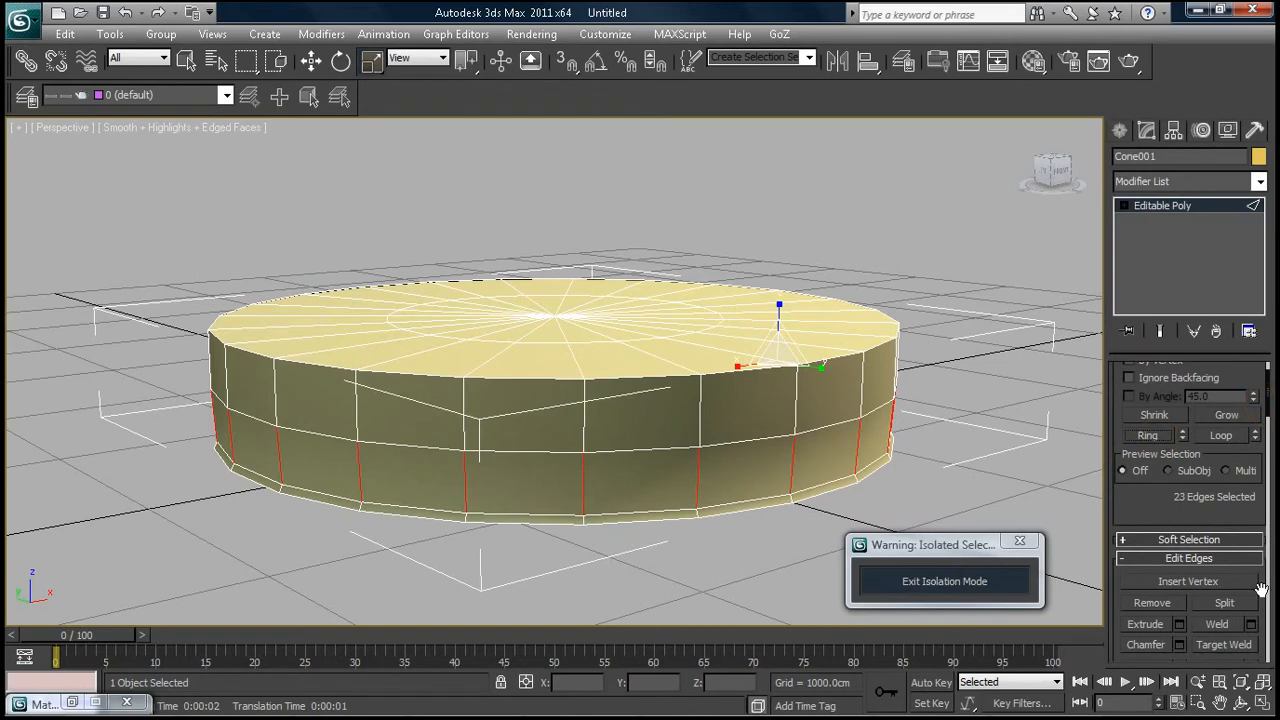
pyautogui.scroll(-3, 1264, 408)
pyautogui.click(1217, 511)
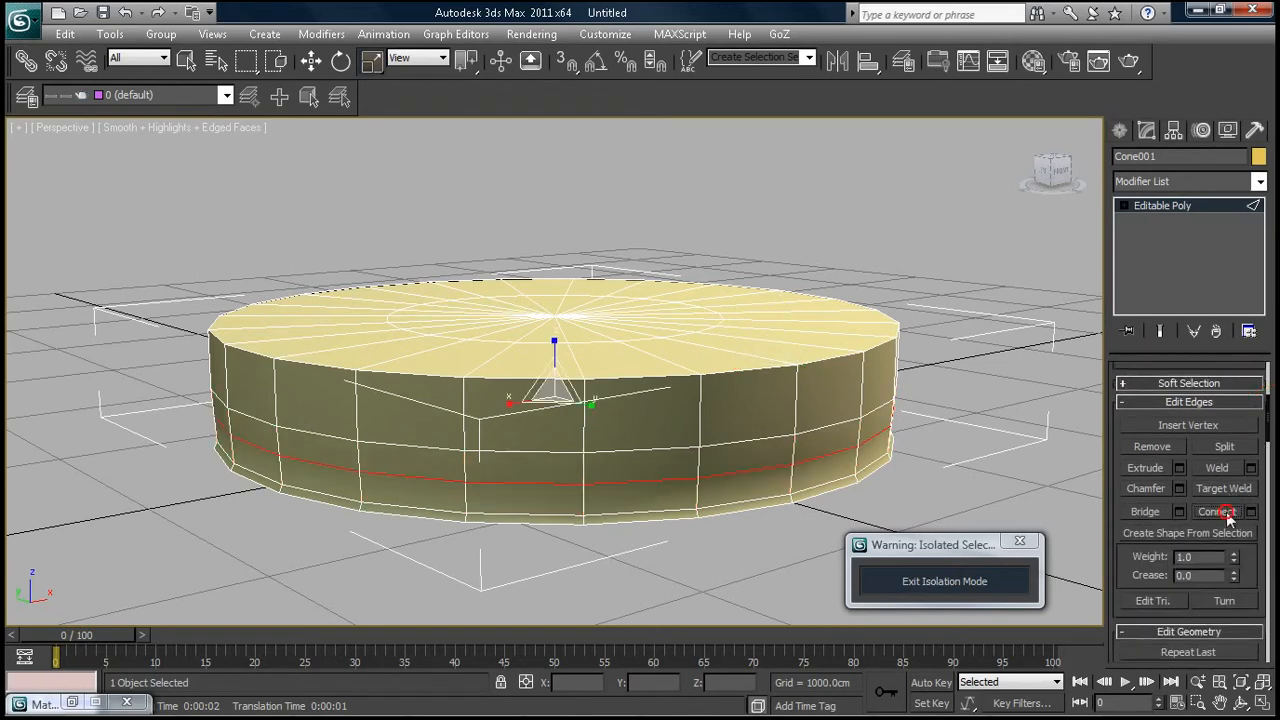
# Lower the new edge loop to about Z 128.6 cm near the bottom rim and scale it uniformly to 99%
pyautogui.click(312, 61)
pyautogui.moveTo(555, 355); pyautogui.dragTo(559, 366)
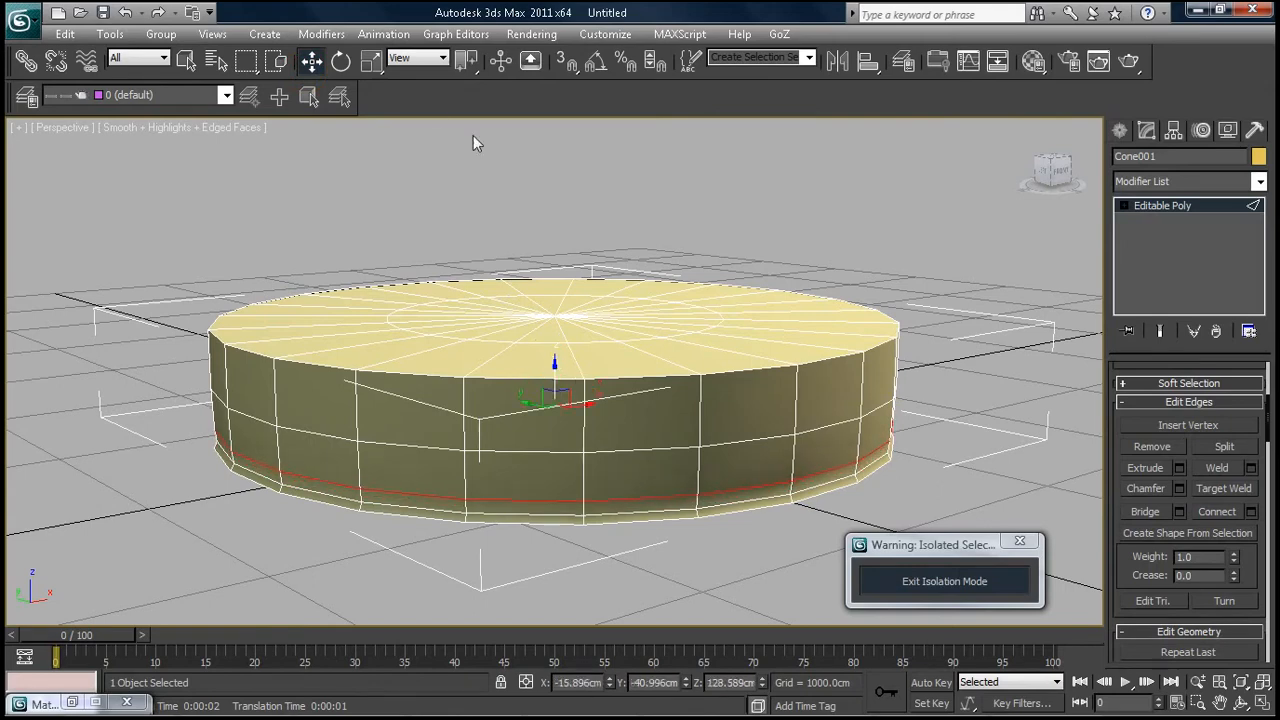
pyautogui.click(371, 61)
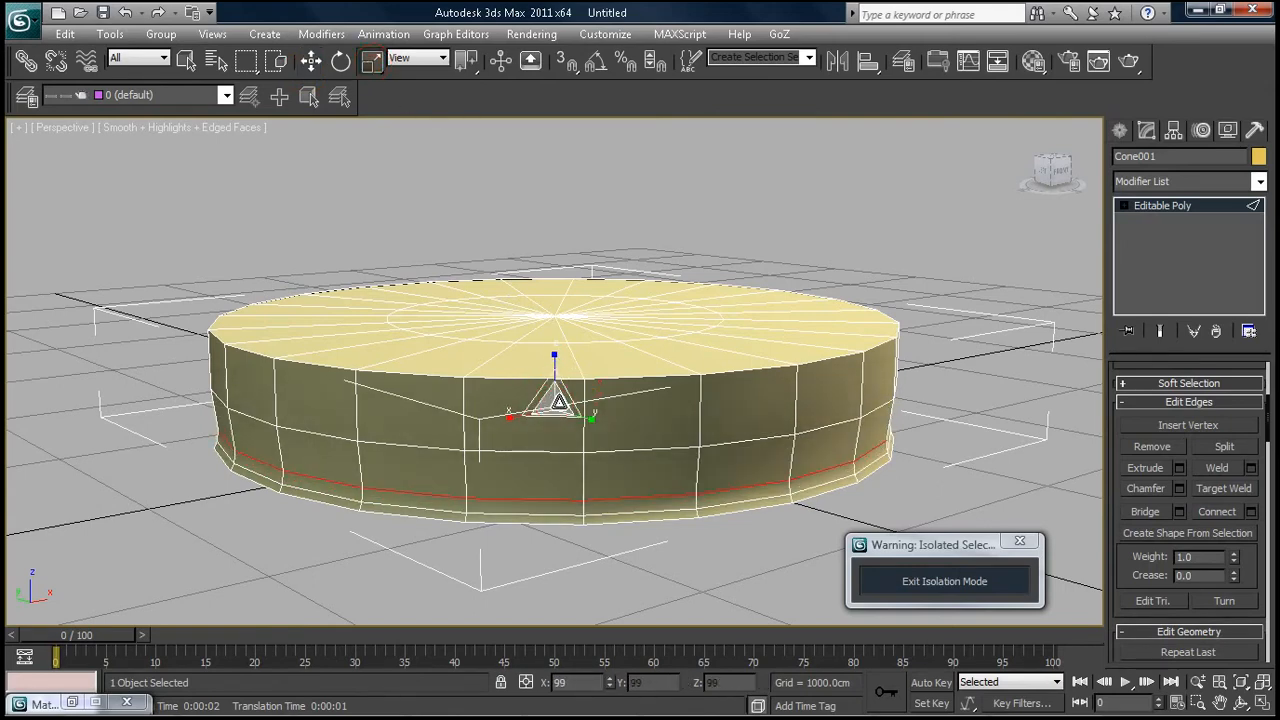
pyautogui.click(1031, 317)
# Ring-select the outer radial edges on the underside of the base and connect them with one edge loop
pyautogui.scroll(-3, 874, 338)
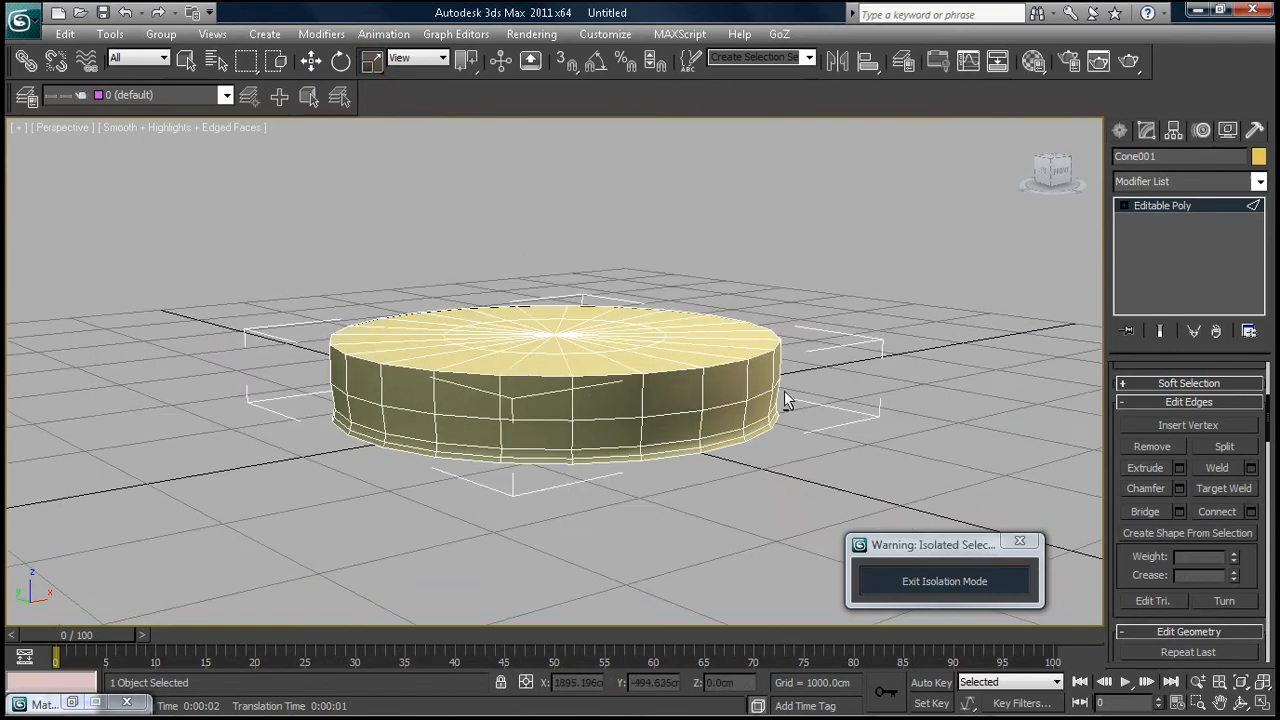
pyautogui.keyDown('alt'); pyautogui.moveTo(784, 390); pyautogui.dragTo(675, 275, button='middle'); pyautogui.keyUp('alt')
pyautogui.click(610, 280)
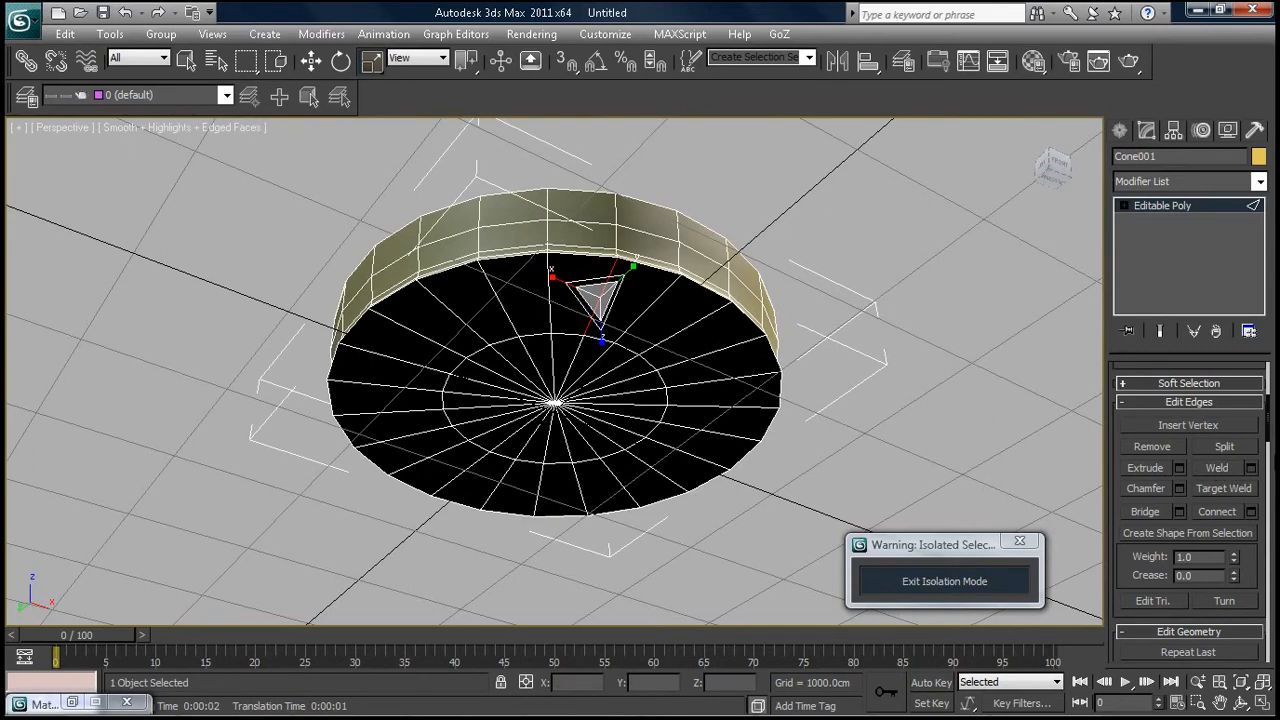
pyautogui.moveTo(1269, 436)
pyautogui.mouseDown()
pyautogui.moveTo(1269, 462)
pyautogui.moveTo(1269, 411)
pyautogui.mouseUp()
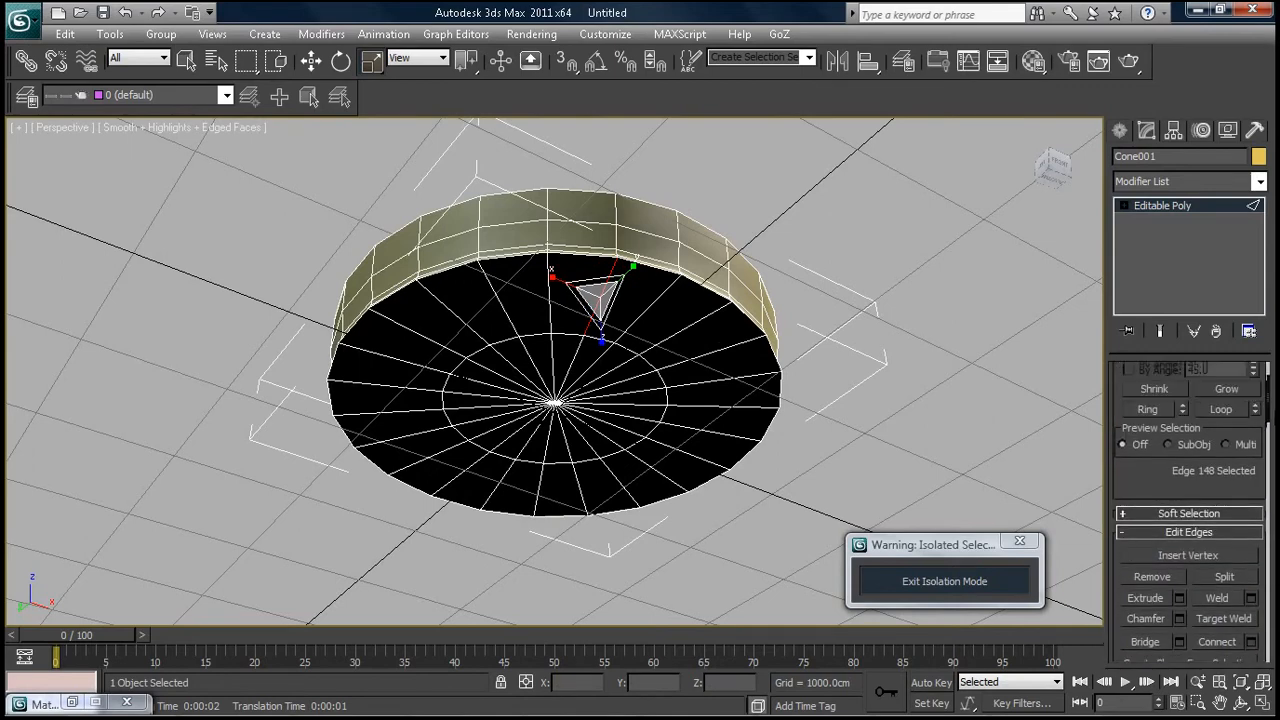
pyautogui.keyDown('ctrl'); pyautogui.click(574, 355); pyautogui.keyUp('ctrl')
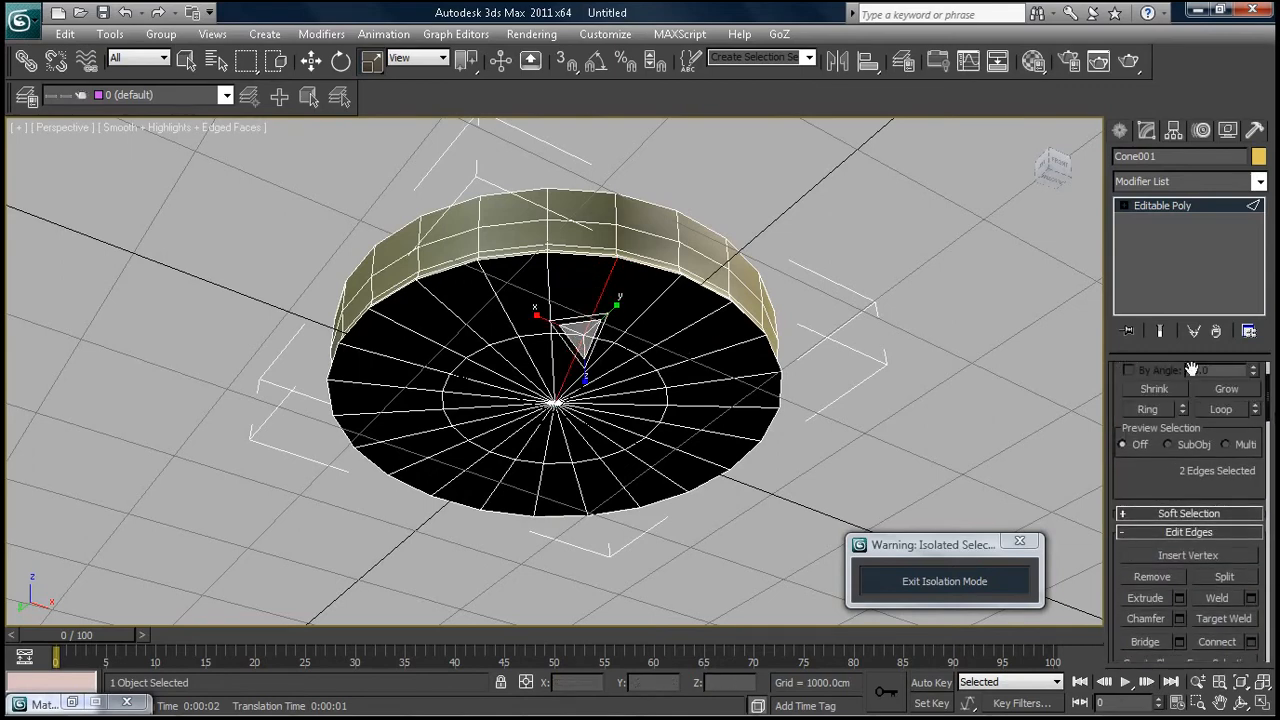
pyautogui.click(1148, 410)
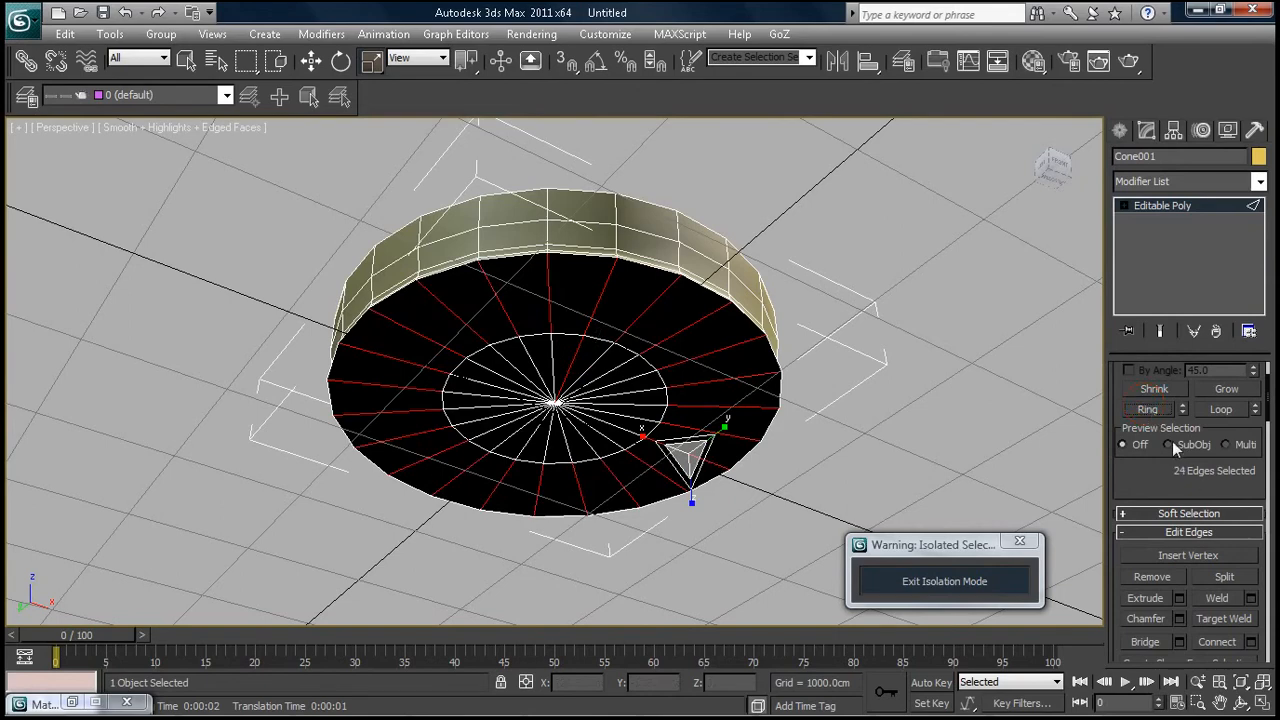
pyautogui.click(1236, 647)
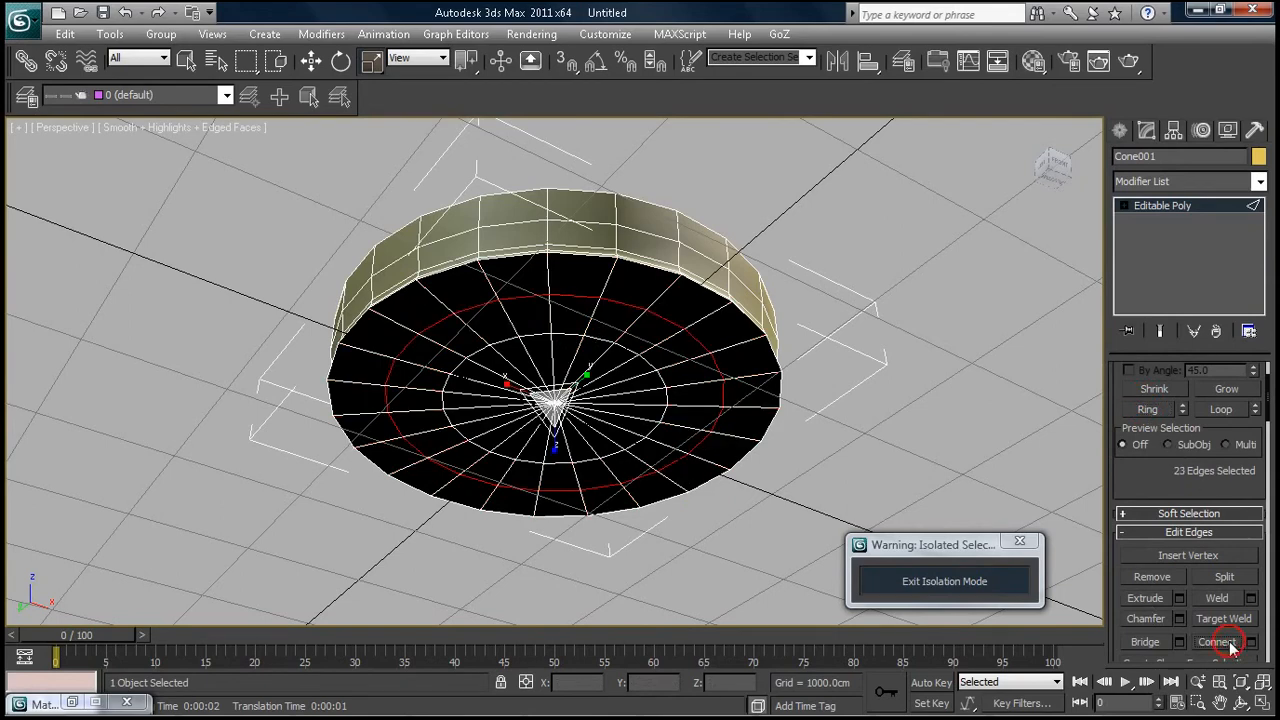
# Ring-select the underside's radial edges on both sides of the new loop, connect them, and clear the selection
pyautogui.click(630, 295)
pyautogui.keyDown('ctrl'); pyautogui.click(665, 318); pyautogui.keyUp('ctrl')
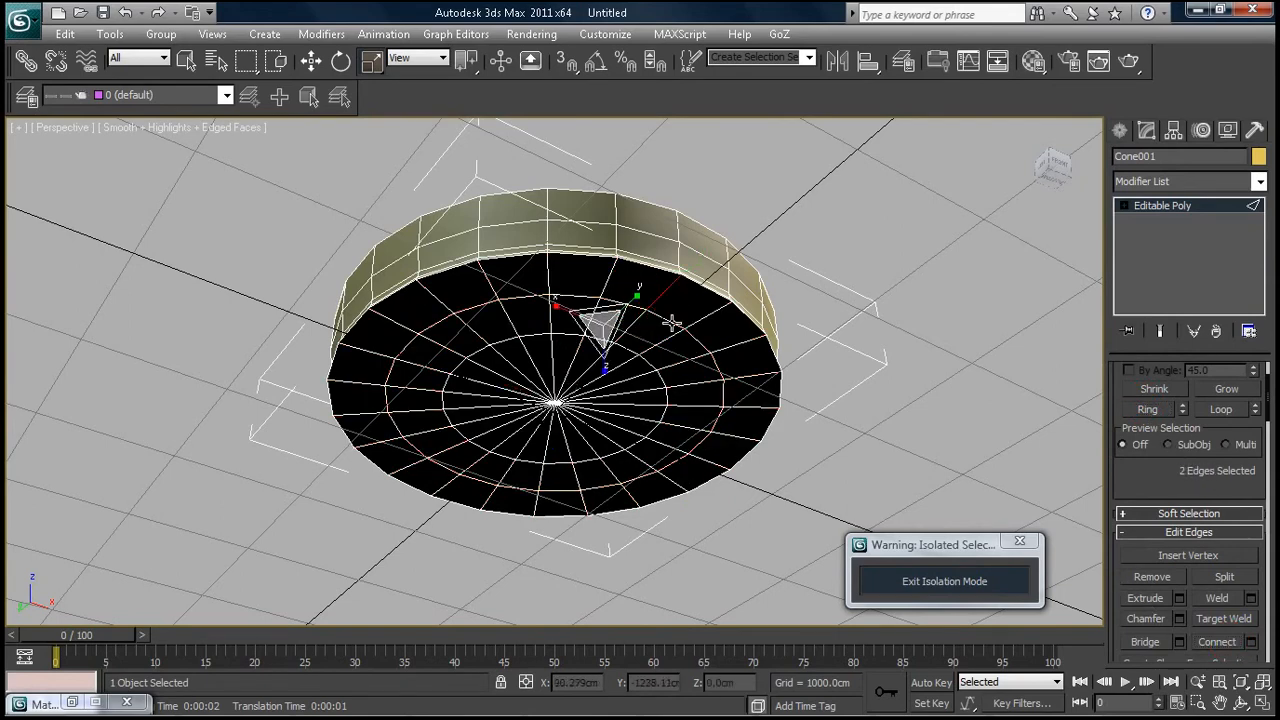
pyautogui.click(632, 322)
pyautogui.keyDown('ctrl'); pyautogui.click(665, 290); pyautogui.keyUp('ctrl')
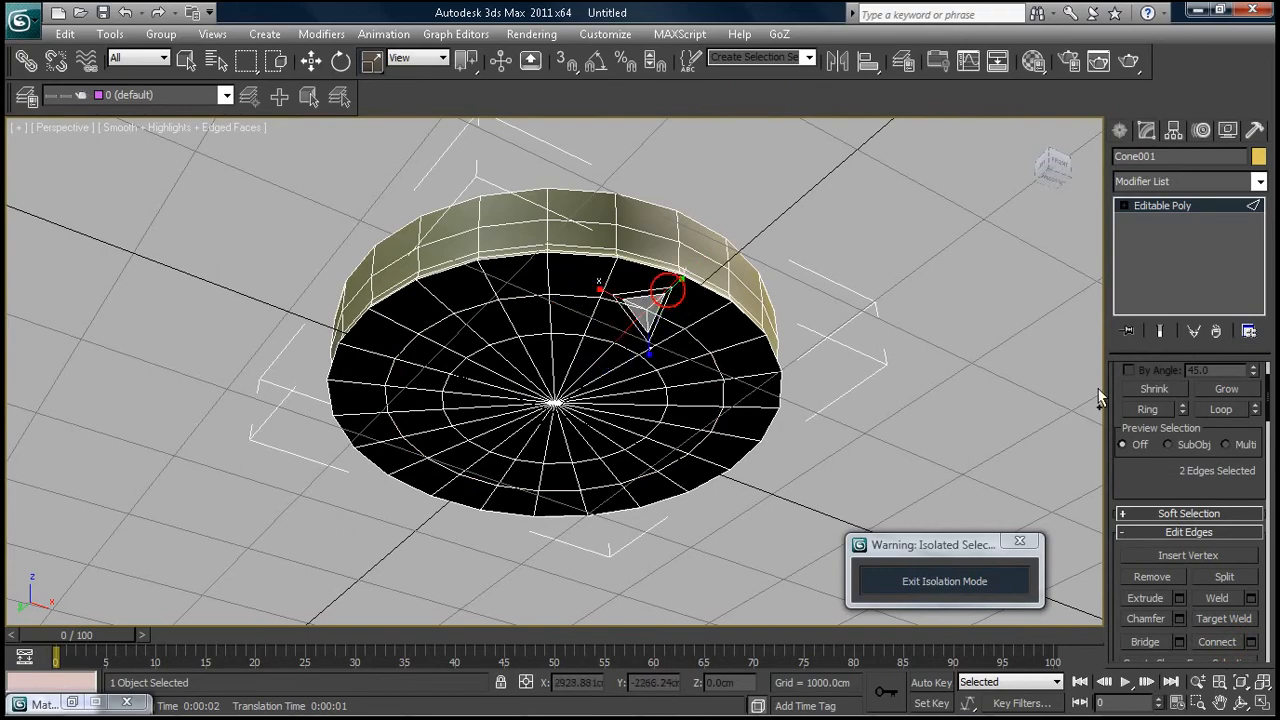
pyautogui.click(1149, 410)
pyautogui.click(1222, 642)
pyautogui.click(993, 377)
# Add a MeshSmooth modifier to the edited base and set its subdivision to 3 iterations
pyautogui.keyDown('alt'); pyautogui.moveTo(829, 211); pyautogui.dragTo(801, 313, button='middle'); pyautogui.keyUp('alt')
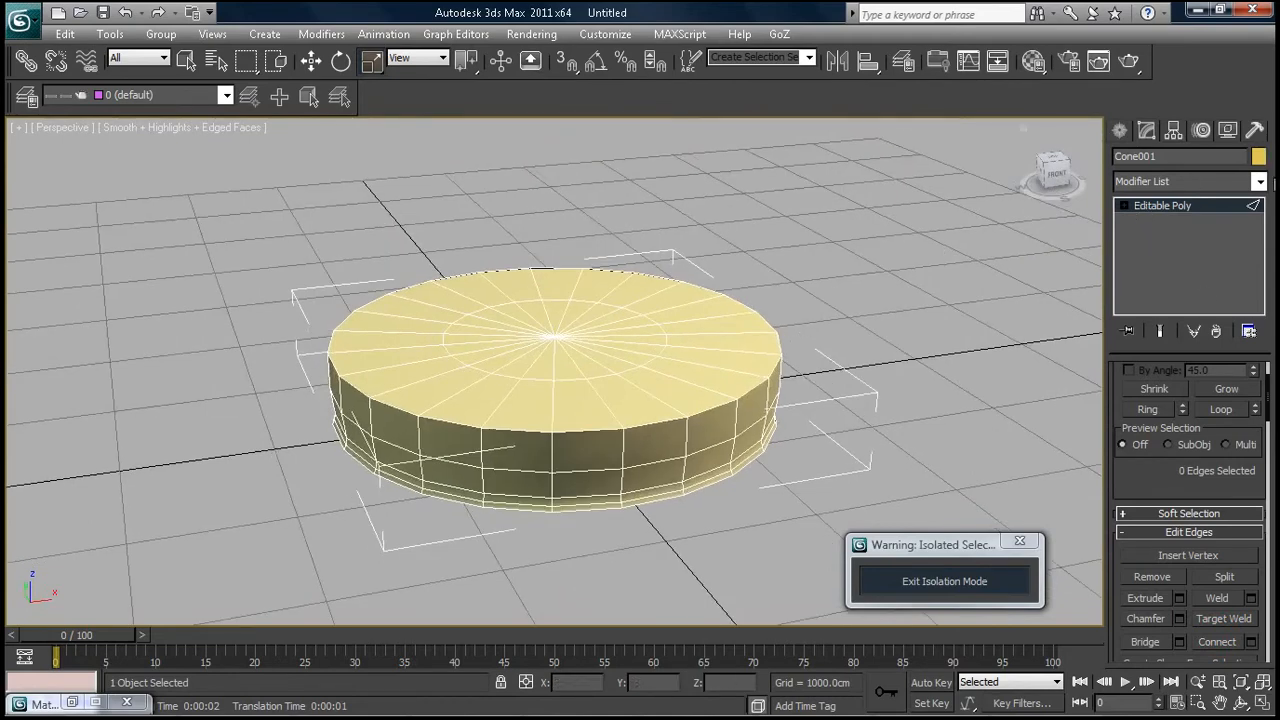
pyautogui.click(1259, 181)
pyautogui.scroll(1, 1149, 258)
pyautogui.scroll(-15, 1149, 258)
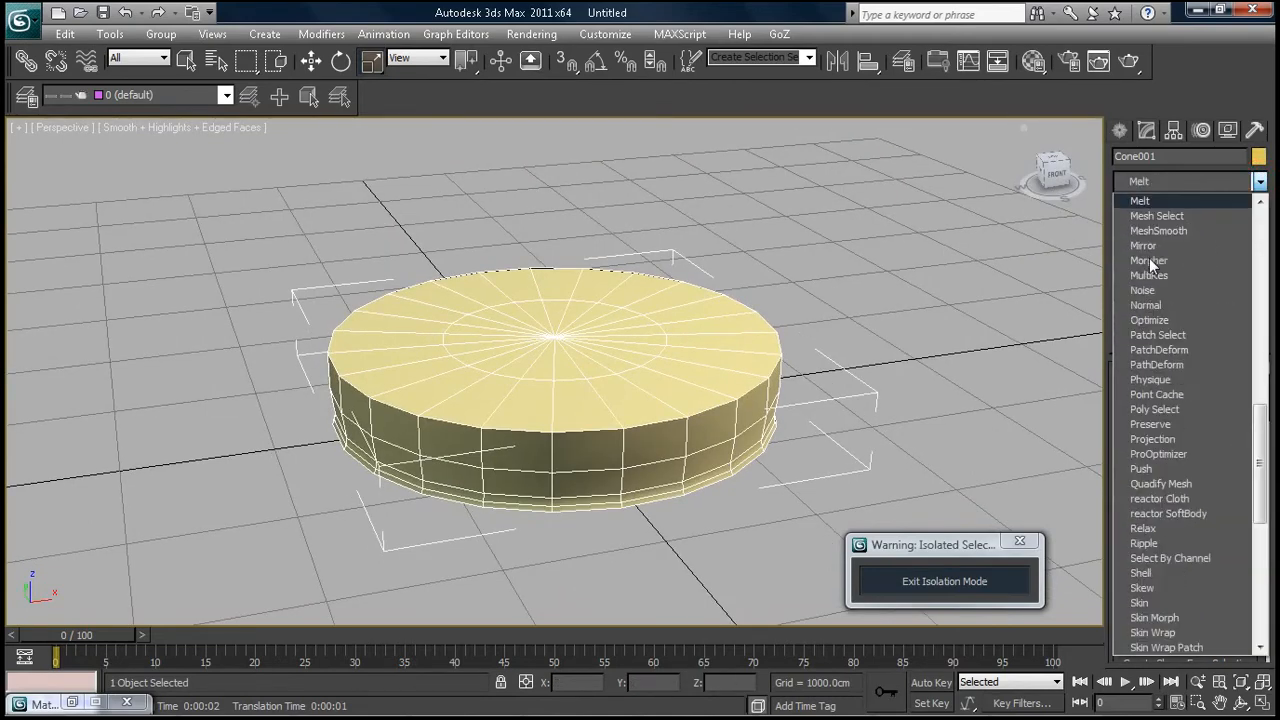
pyautogui.click(1155, 236)
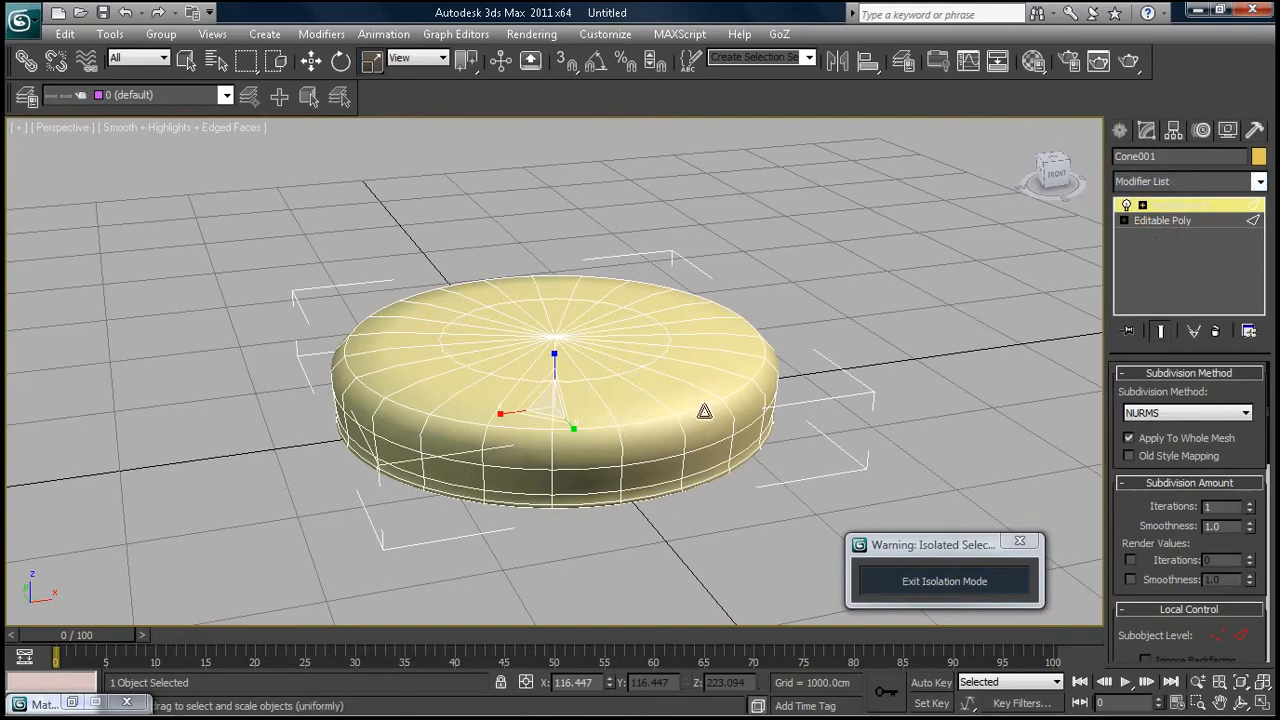
pyautogui.keyDown('alt'); pyautogui.moveTo(629, 491); pyautogui.dragTo(718, 490, button='middle'); pyautogui.keyUp('alt')
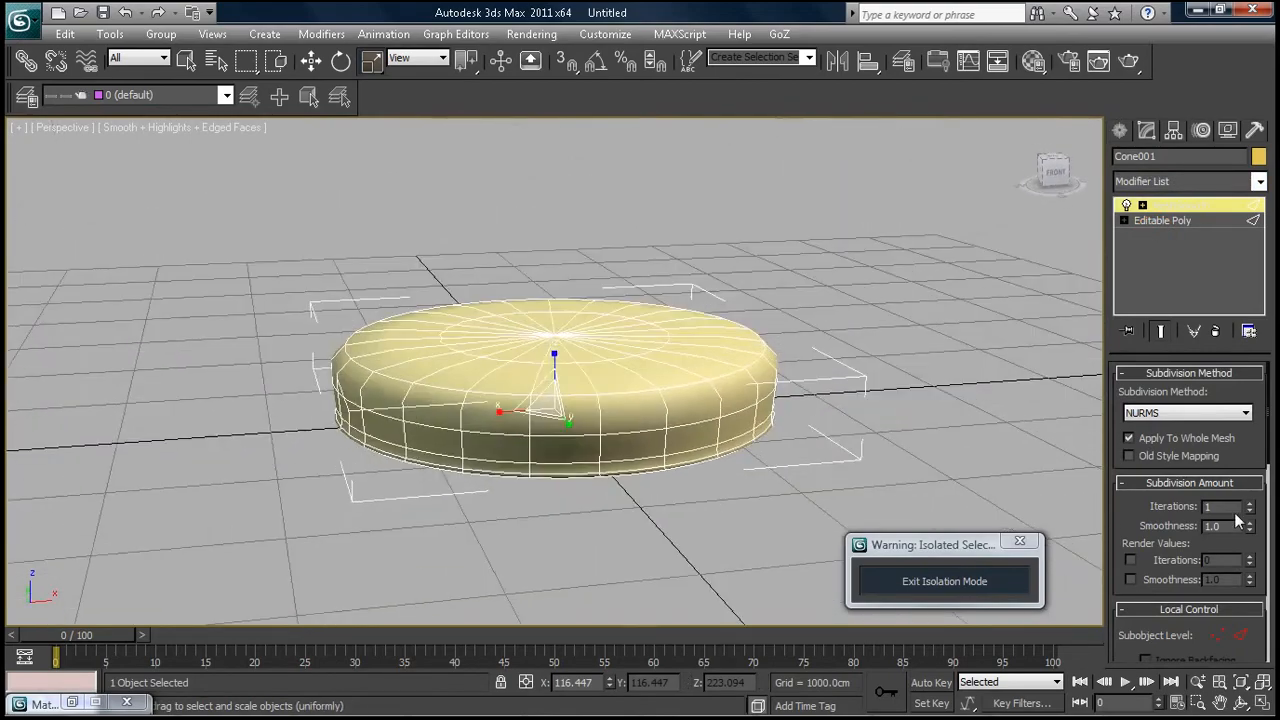
pyautogui.click(1250, 503)
pyautogui.click(1250, 503)
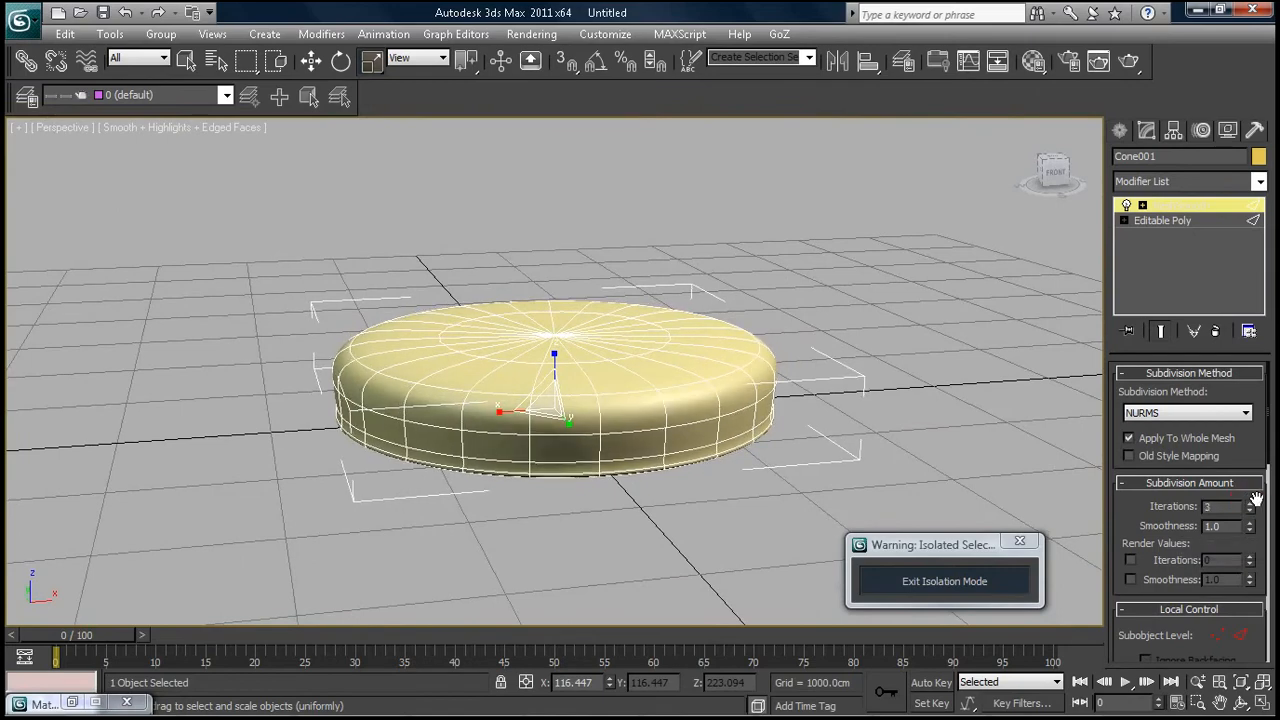
# Exit isolation and, in the Left view, move the base to about Y 35.2 cm so it lines up under the glass
pyautogui.click(922, 583)
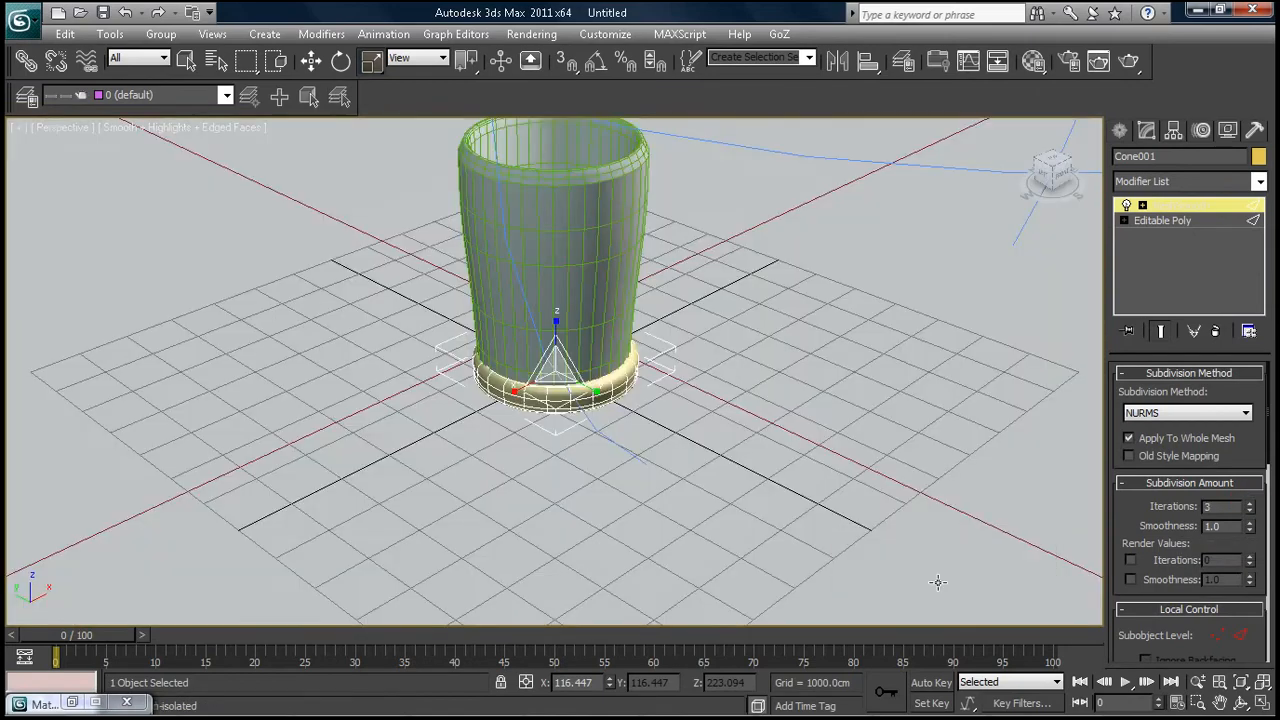
pyautogui.press('t')
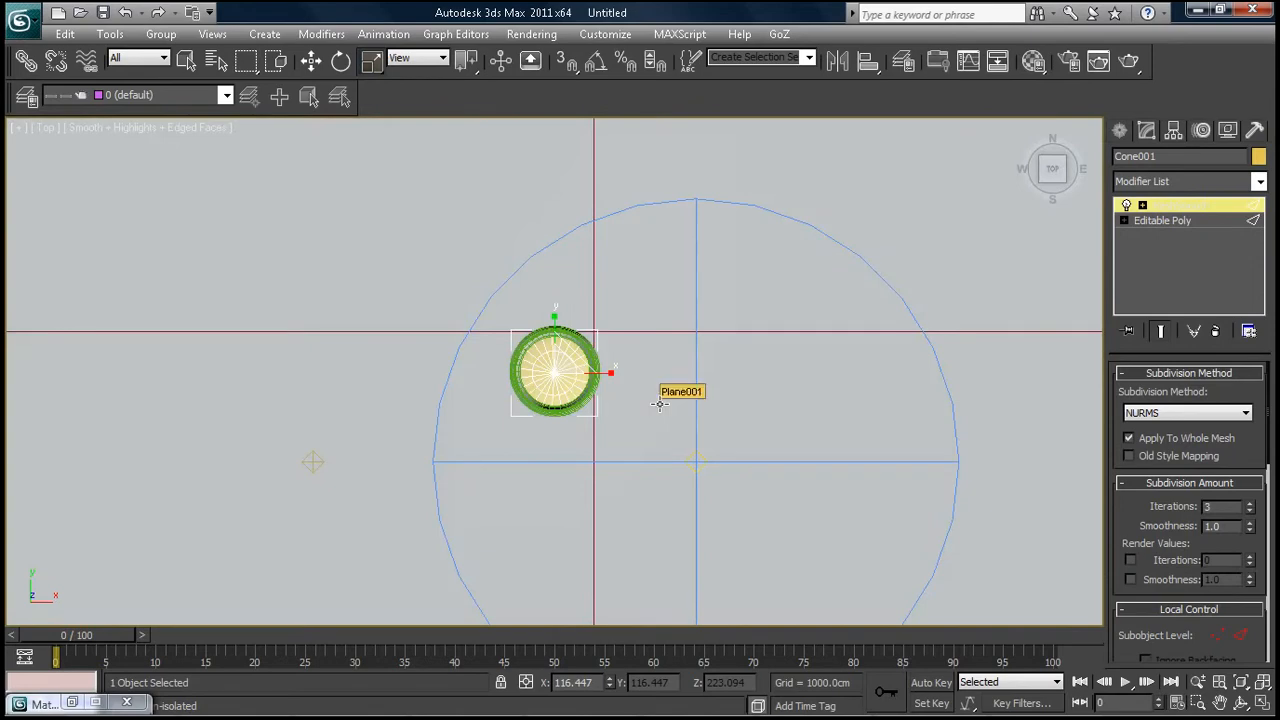
pyautogui.press('l')
pyautogui.scroll(6, 617, 357)
pyautogui.moveTo(566, 357); pyautogui.dragTo(566, 360)
pyautogui.press('w')
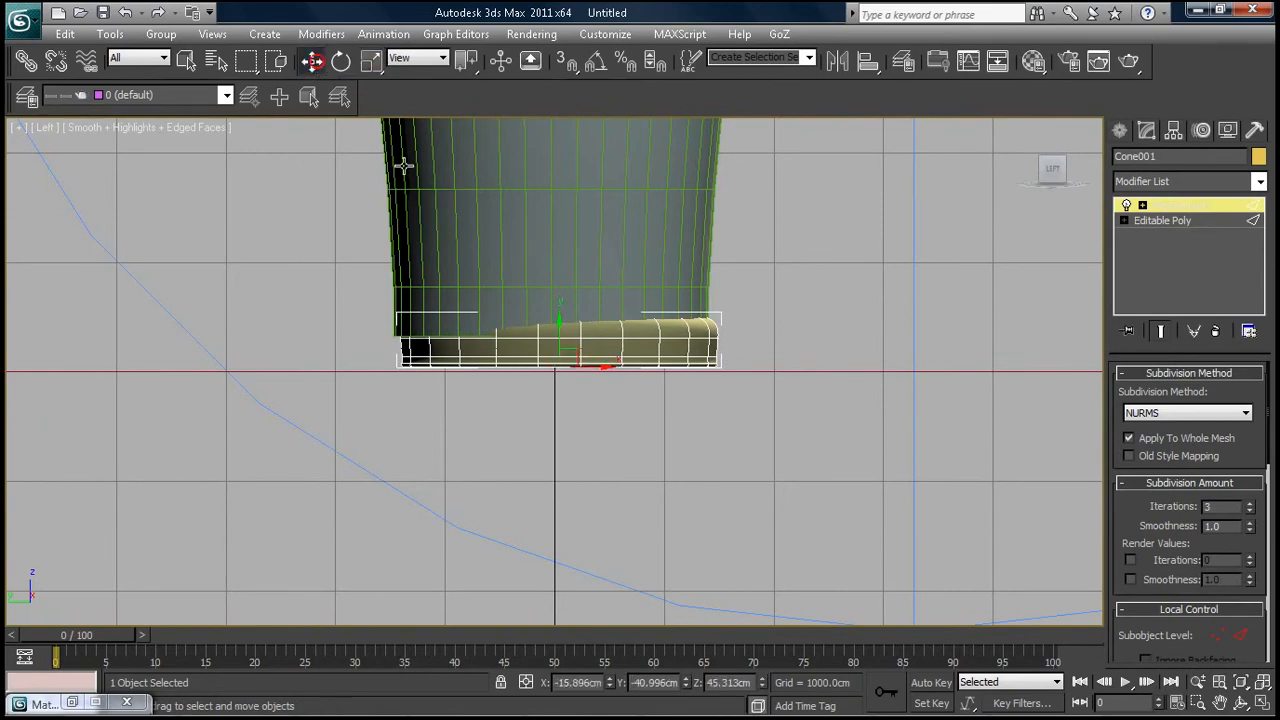
pyautogui.moveTo(603, 368); pyautogui.dragTo(593, 370)
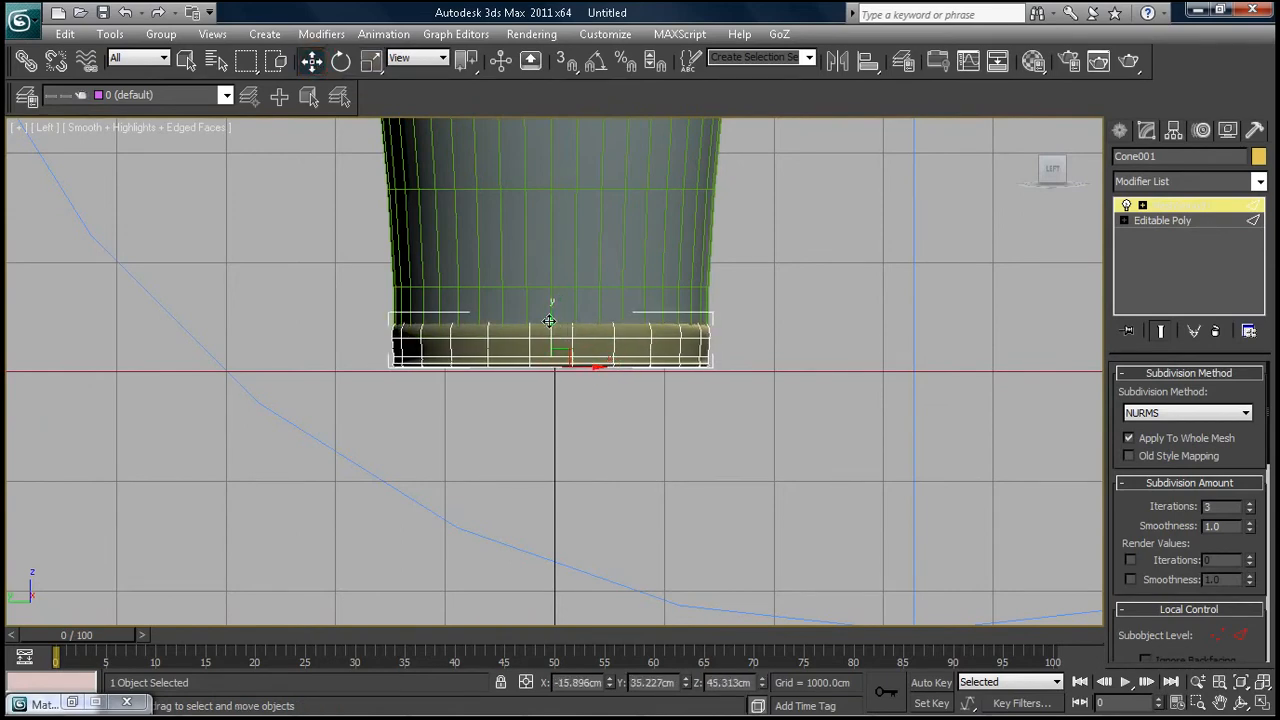
# Scale the base vertically to 90% of its height in the Left view
pyautogui.click(371, 61)
pyautogui.moveTo(549, 307)
pyautogui.mouseDown()
pyautogui.moveTo(563, 333)
pyautogui.moveTo(560, 320)
pyautogui.mouseUp()
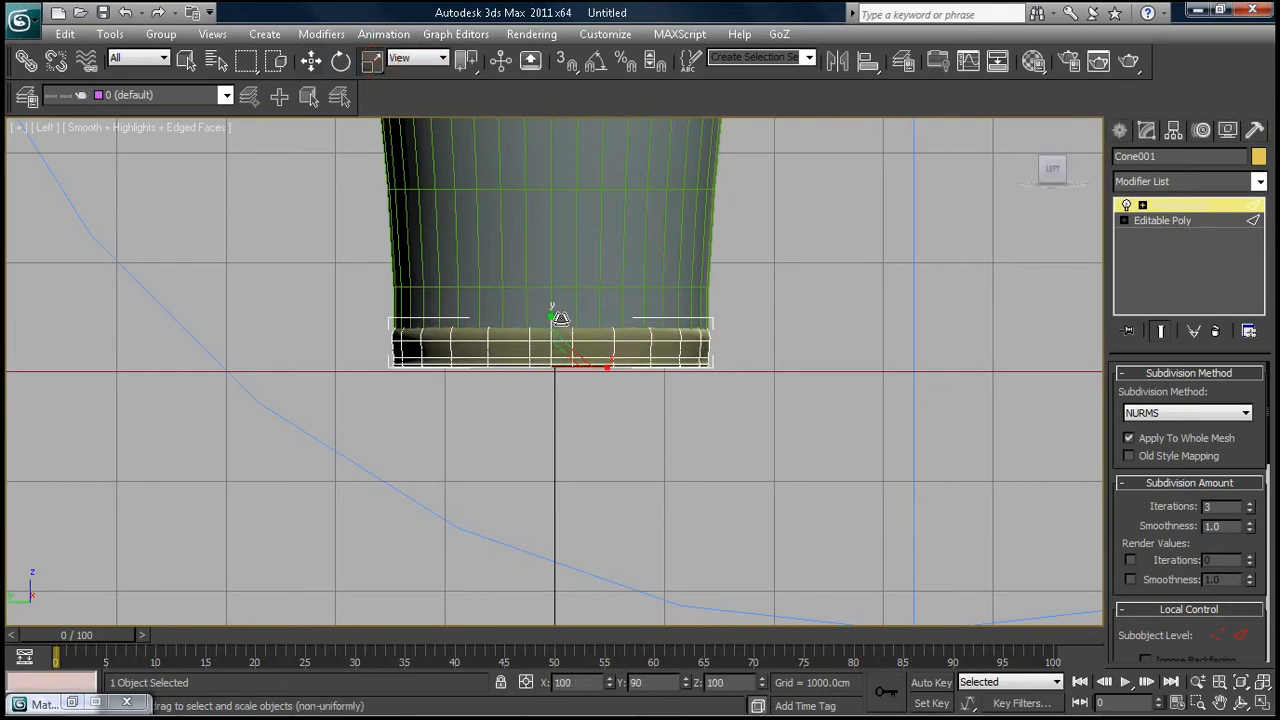
pyautogui.click(811, 303)
# In the Perspective view, move the base to about X 6.1 cm to align it with the glass wall
pyautogui.press('p')
pyautogui.keyDown('alt'); pyautogui.moveTo(838, 333); pyautogui.dragTo(640, 372, button='middle'); pyautogui.keyUp('alt')
pyautogui.click(640, 373)
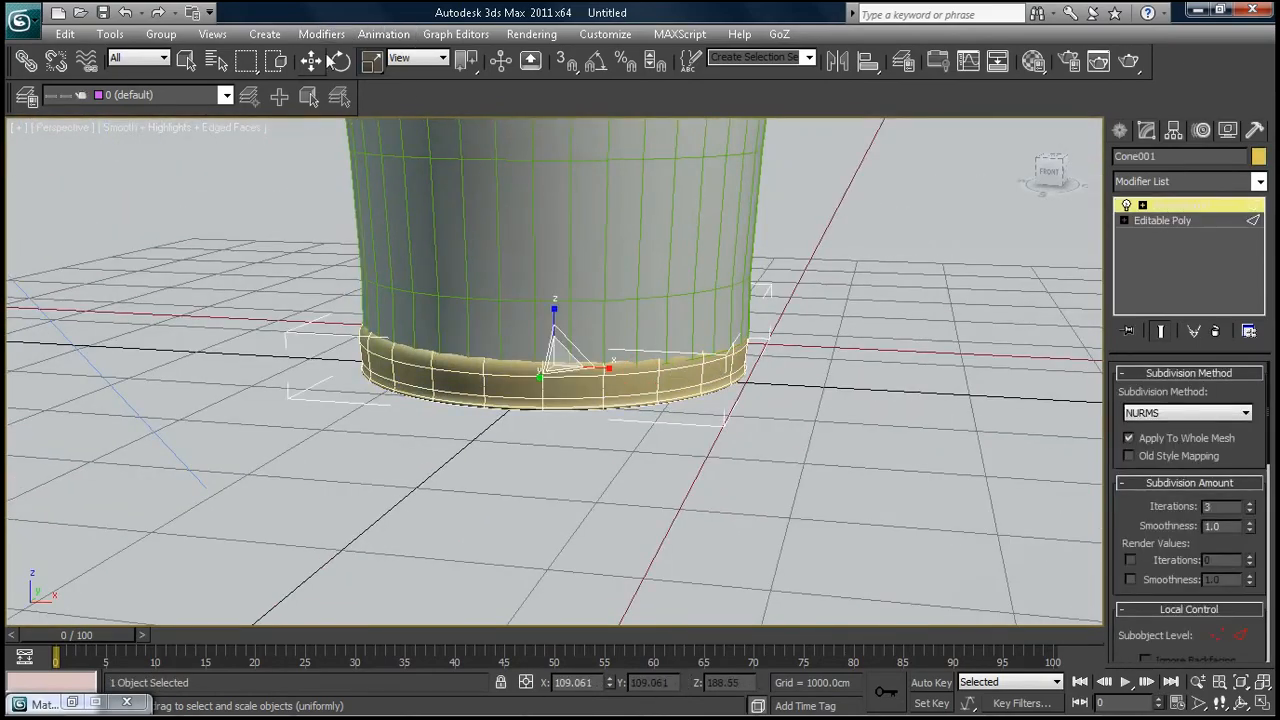
pyautogui.press('w')
pyautogui.moveTo(595, 366); pyautogui.dragTo(596, 367)
pyautogui.keyDown('alt'); pyautogui.moveTo(411, 372); pyautogui.dragTo(663, 410, button='middle'); pyautogui.keyUp('alt')
pyautogui.scroll(-5, 663, 410)
pyautogui.scroll(5, 667, 381)
# Assign the green Autodesk Glazing material 09 - Default to the base and minimize the Material Editor
pyautogui.press('m')
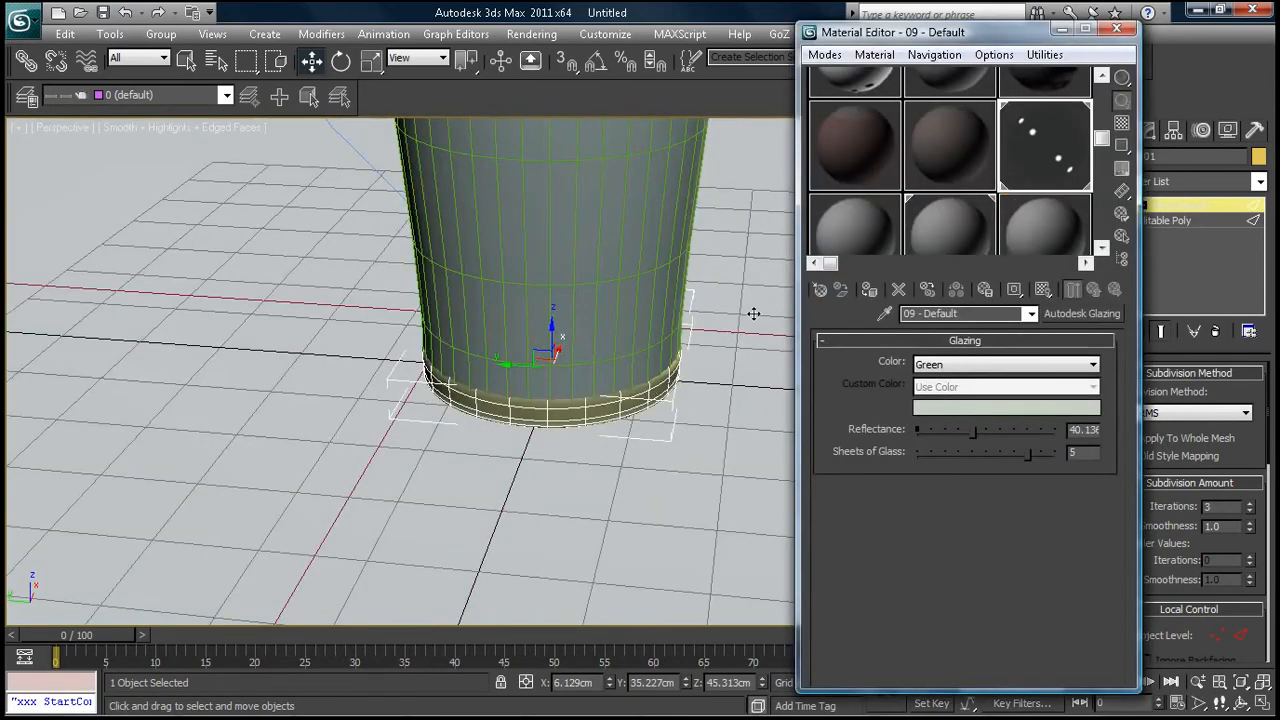
pyautogui.moveTo(1010, 168); pyautogui.dragTo(636, 397)
pyautogui.click(1061, 29)
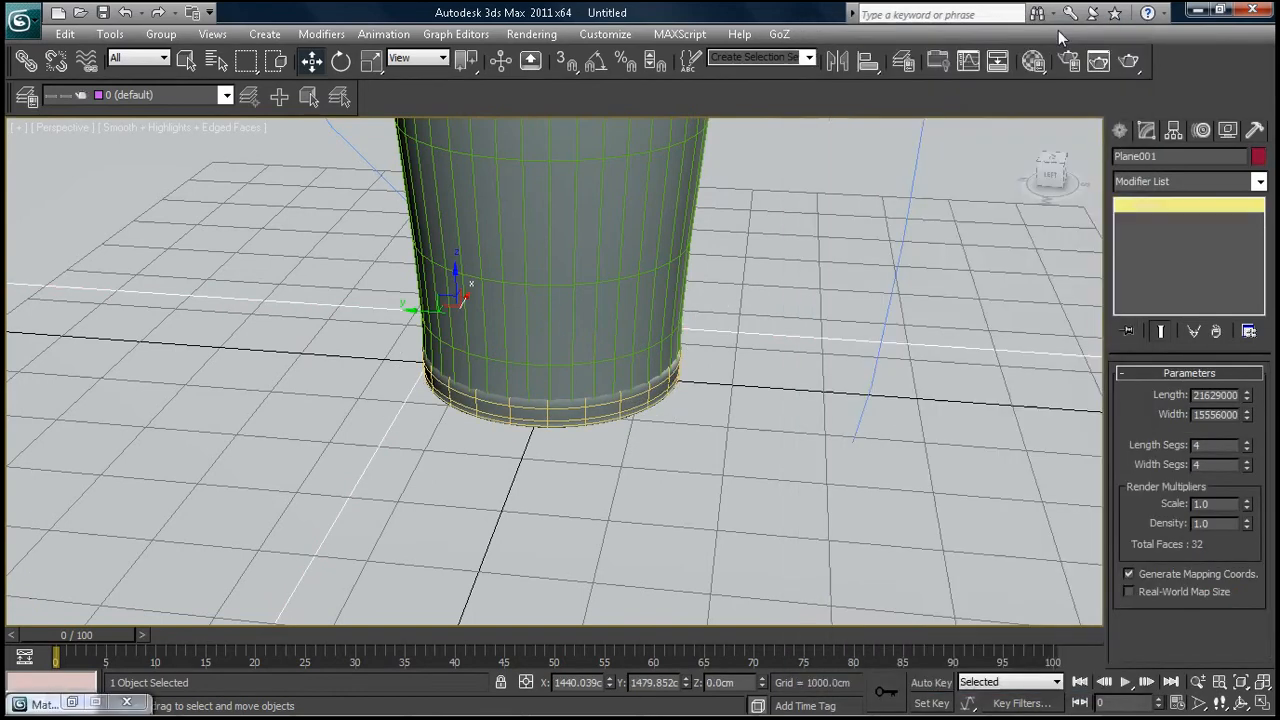
# Frame the whole glass in the Perspective view, render it, inspect the image, and close the render
pyautogui.scroll(-6, 742, 267)
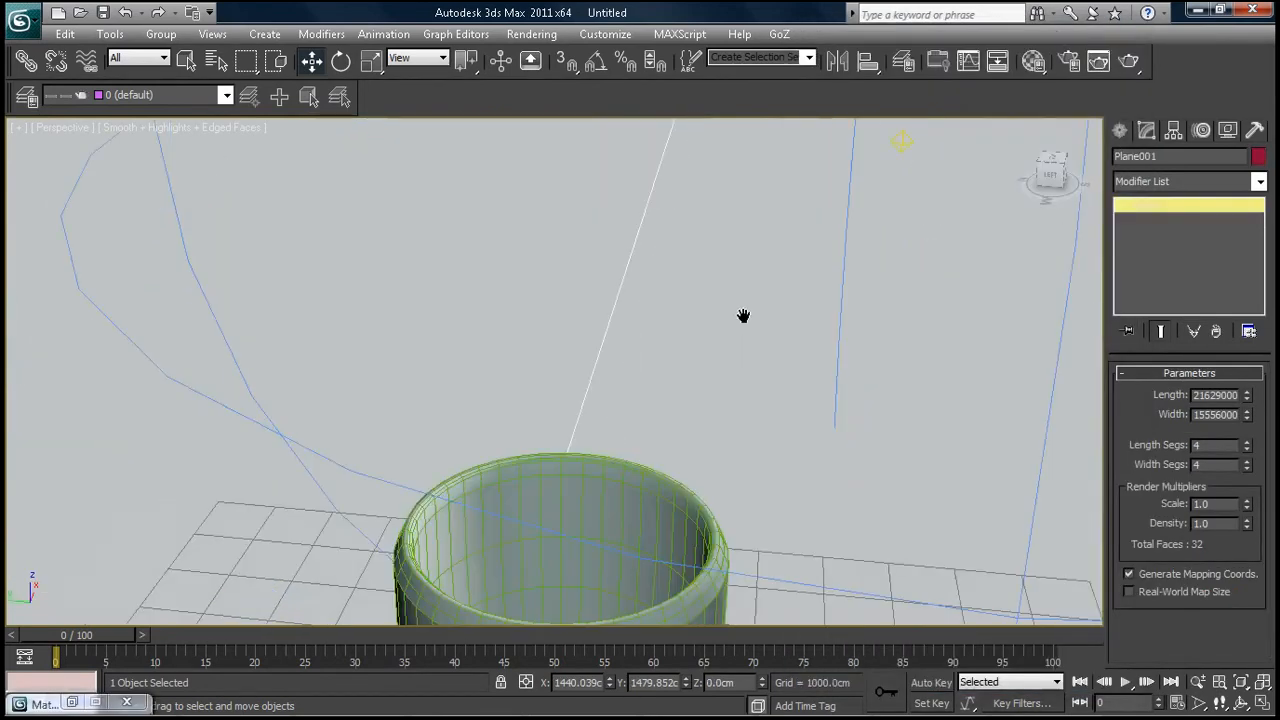
pyautogui.keyDown('alt'); pyautogui.moveTo(755, 337); pyautogui.dragTo(603, 337, button='middle'); pyautogui.keyUp('alt')
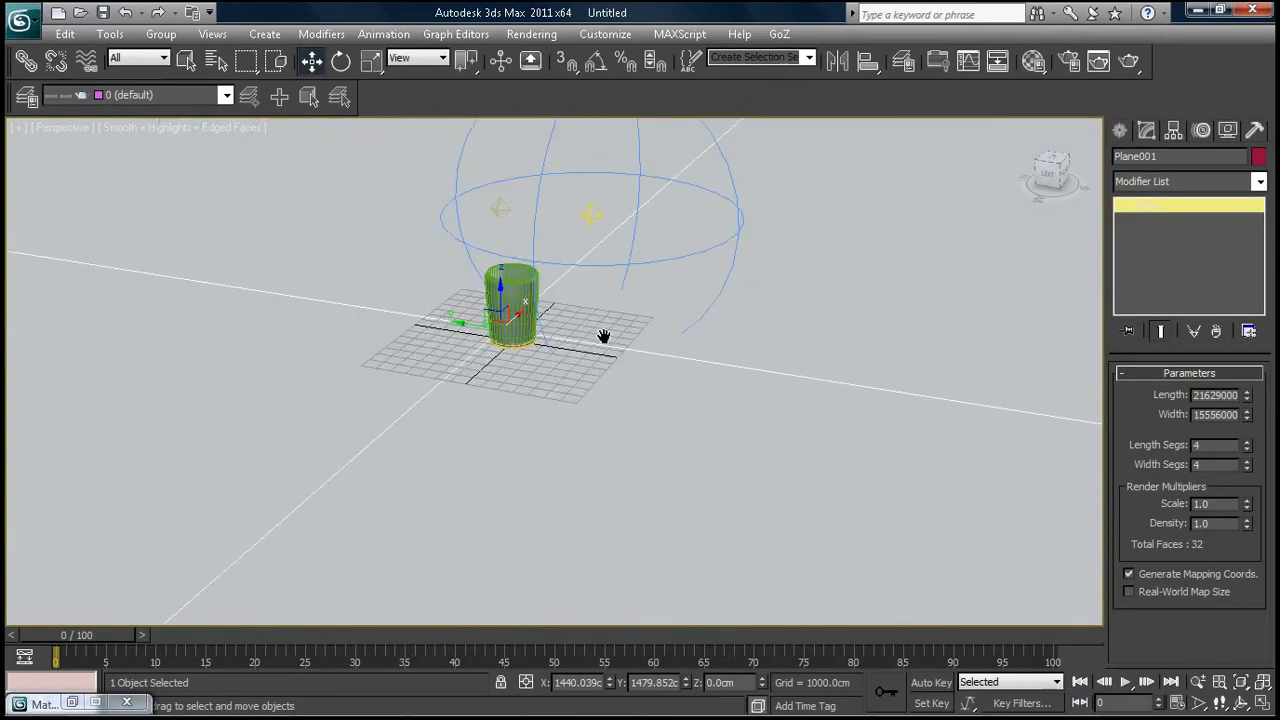
pyautogui.click(1021, 128)
pyautogui.moveTo(683, 263); pyautogui.dragTo(695, 325, button='middle')
pyautogui.hotkey('shift', 'q')
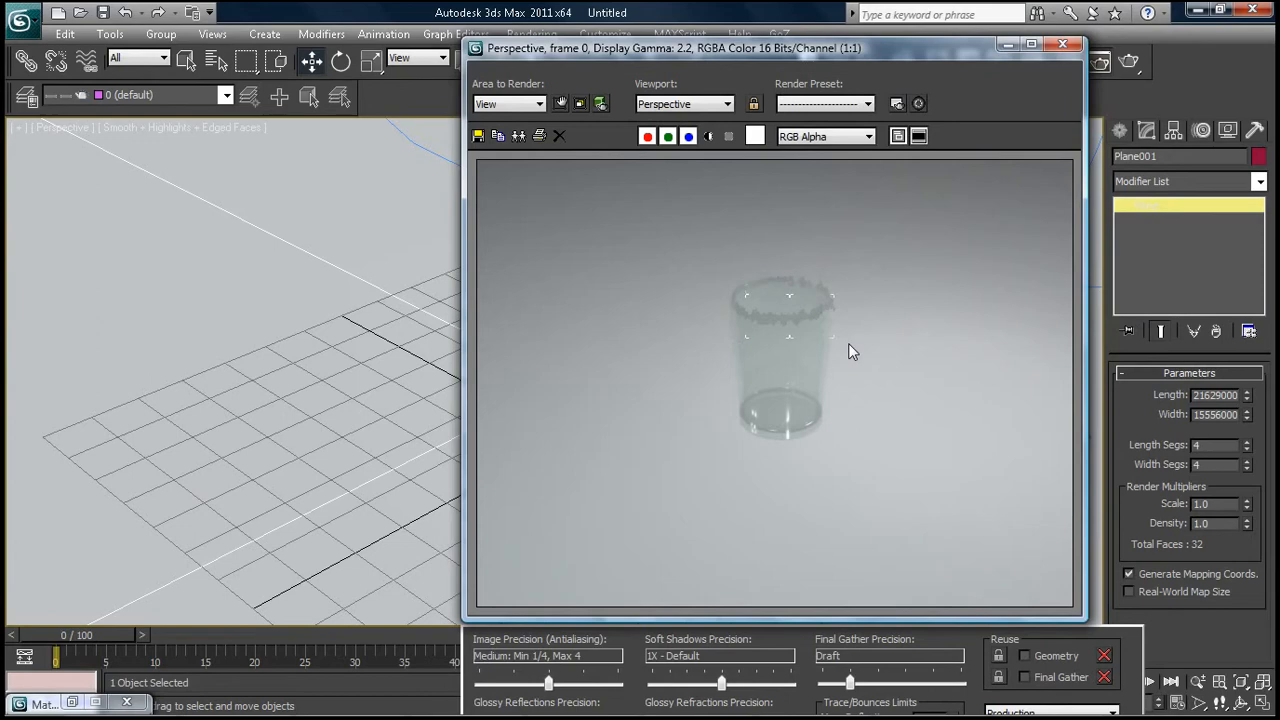
pyautogui.keyDown('ctrl'); pyautogui.click(915, 334); pyautogui.keyUp('ctrl')
pyautogui.keyDown('ctrl'); pyautogui.rightClick(920, 340); pyautogui.keyUp('ctrl')
pyautogui.click(1062, 44)
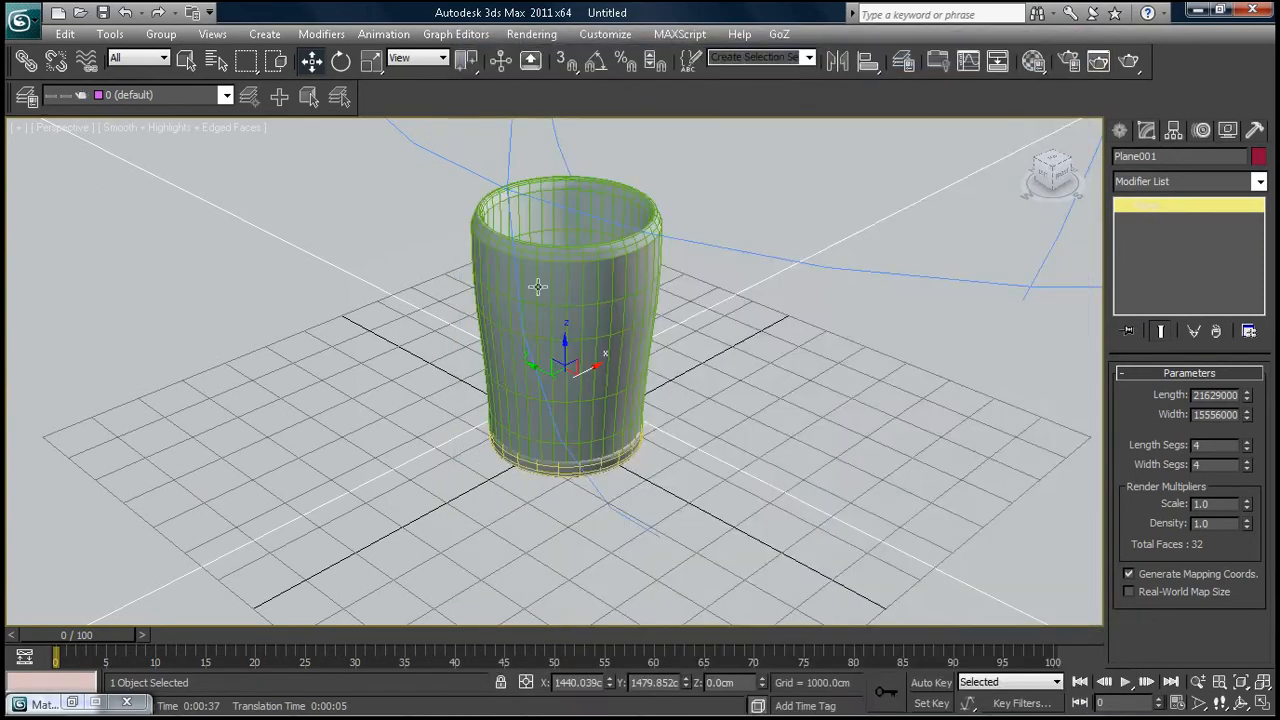
# Reopen the Material Editor and set the glazing color of the 09 - Default material to Blue Green
pyautogui.press('m')
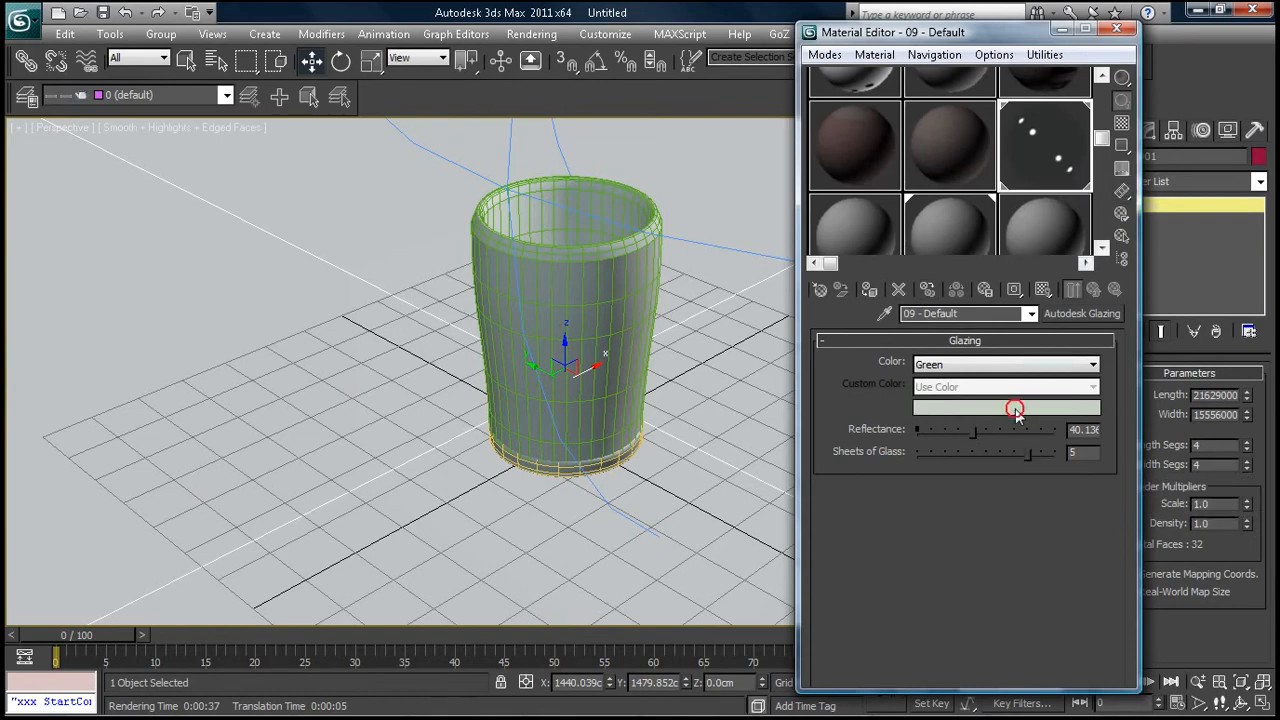
pyautogui.click(1093, 366)
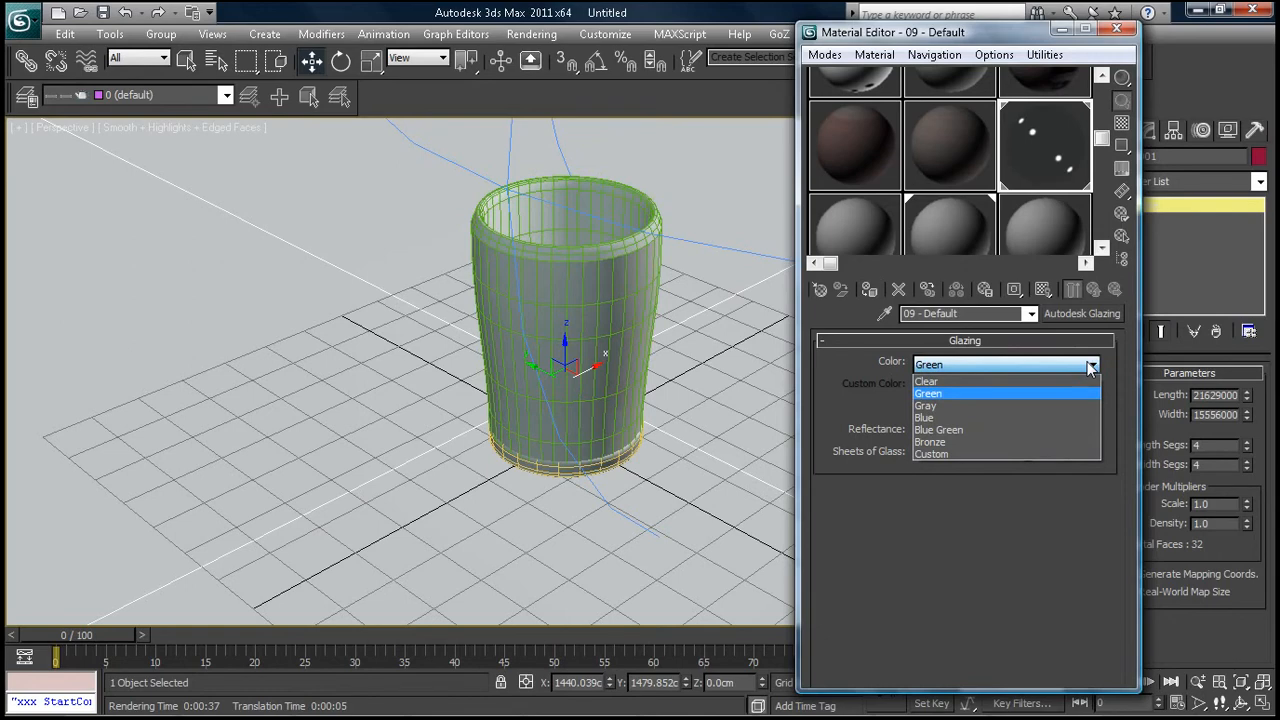
pyautogui.click(1026, 429)
pyautogui.click(1000, 365)
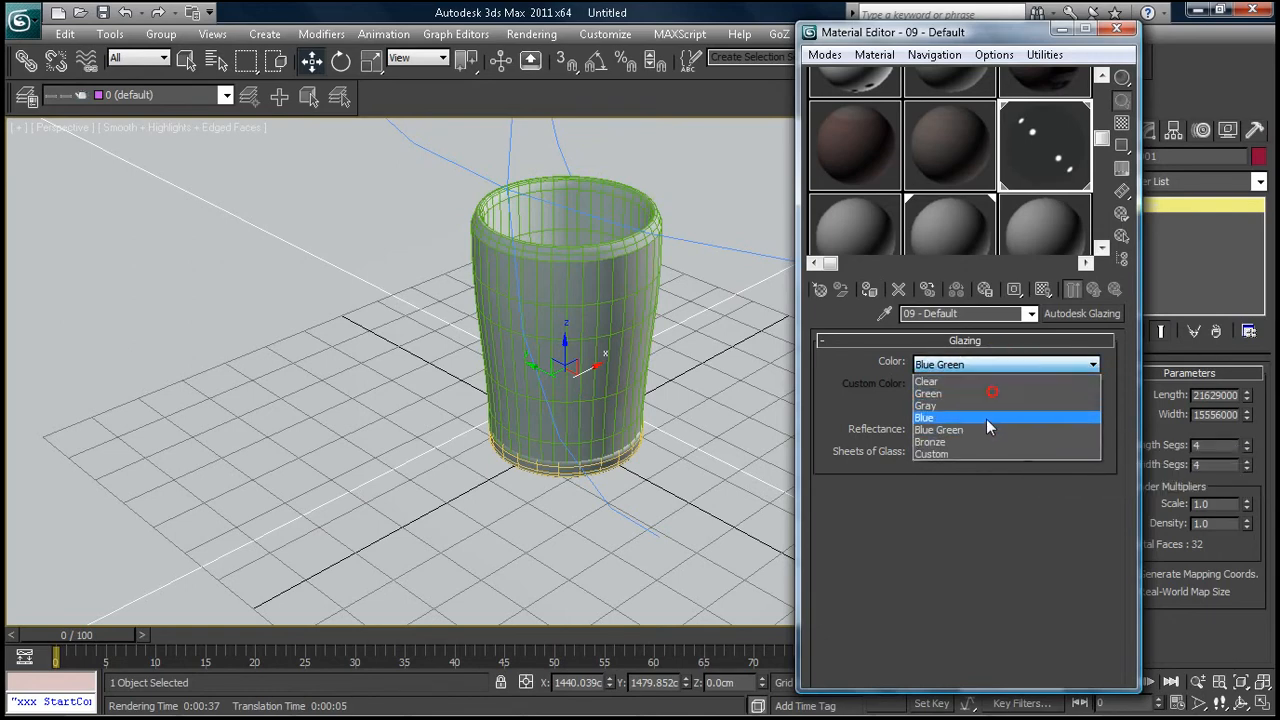
pyautogui.click(980, 455)
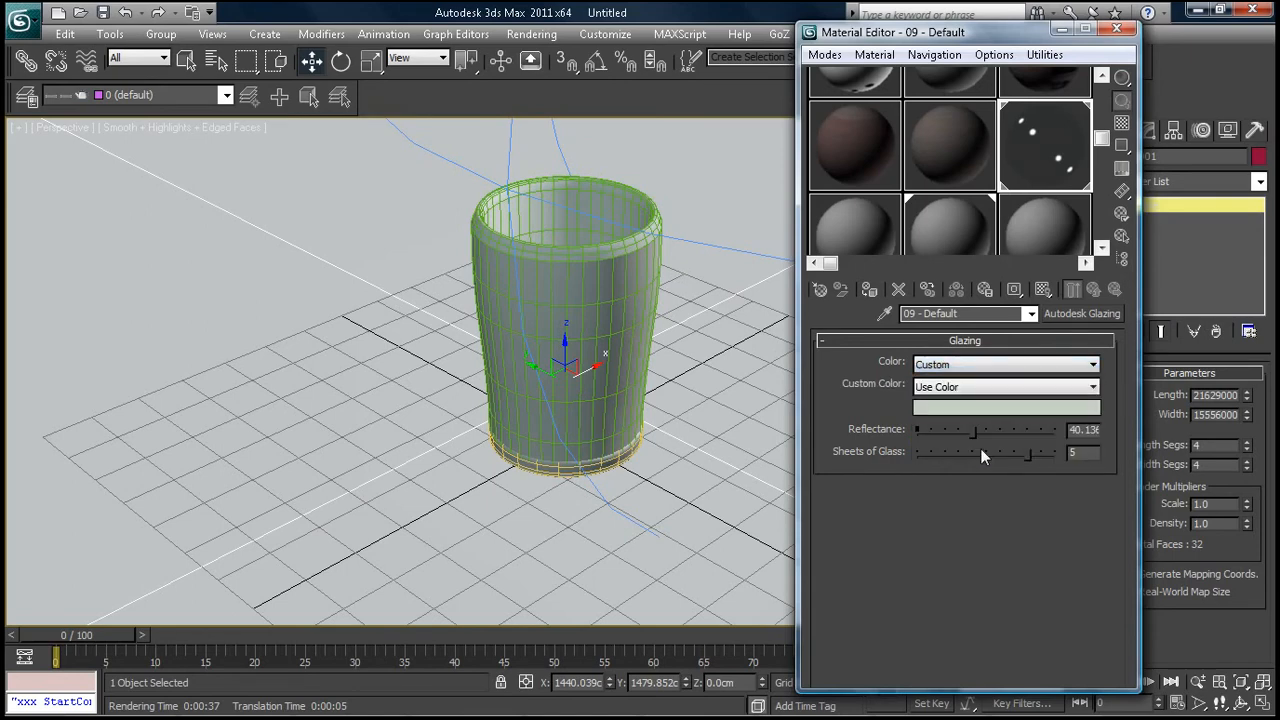
pyautogui.click(990, 388)
pyautogui.click(993, 393)
pyautogui.click(988, 364)
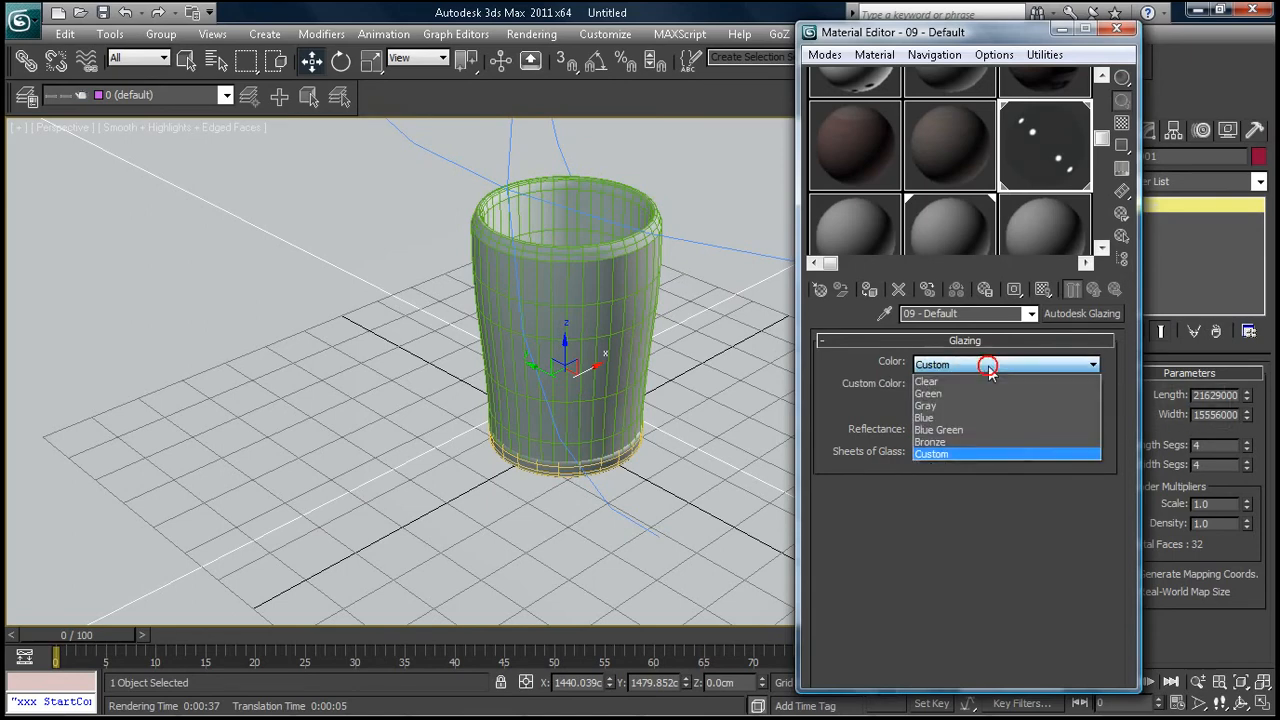
pyautogui.click(984, 431)
# Set the glazing material's Sheets of Glass to 6, increase its reflectance slightly, and put the Material Editor away
pyautogui.moveTo(1024, 452); pyautogui.dragTo(1045, 455)
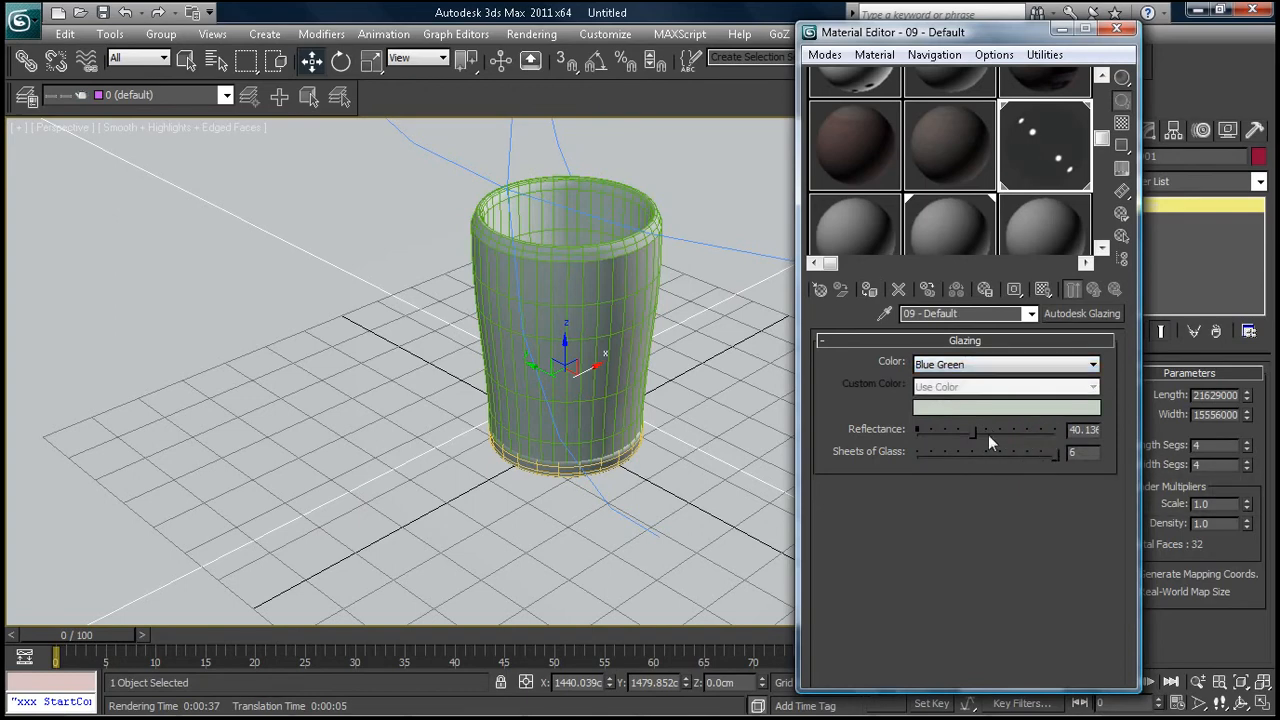
pyautogui.moveTo(968, 430); pyautogui.dragTo(998, 431)
pyautogui.click(1116, 31)
# Set the render output size to the HDTV (video) preset at 1280x720 and minimize Render Setup
pyautogui.click(531, 34)
pyautogui.click(526, 77)
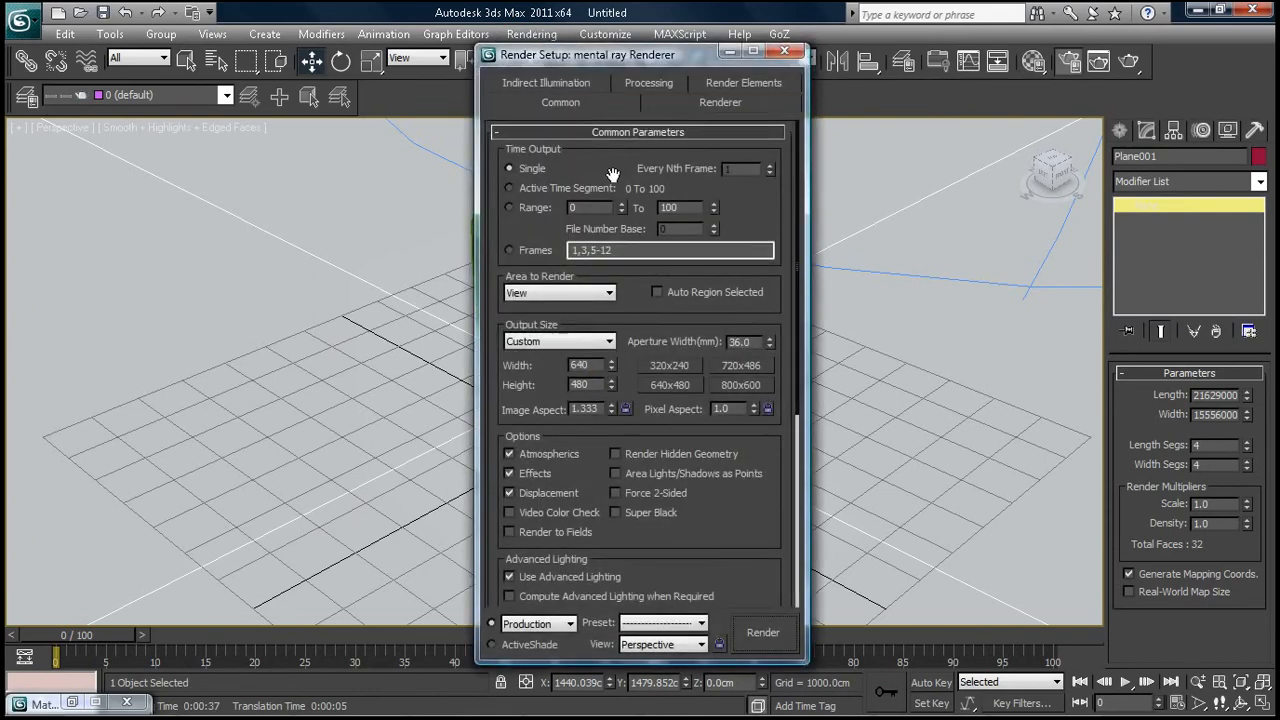
pyautogui.click(561, 342)
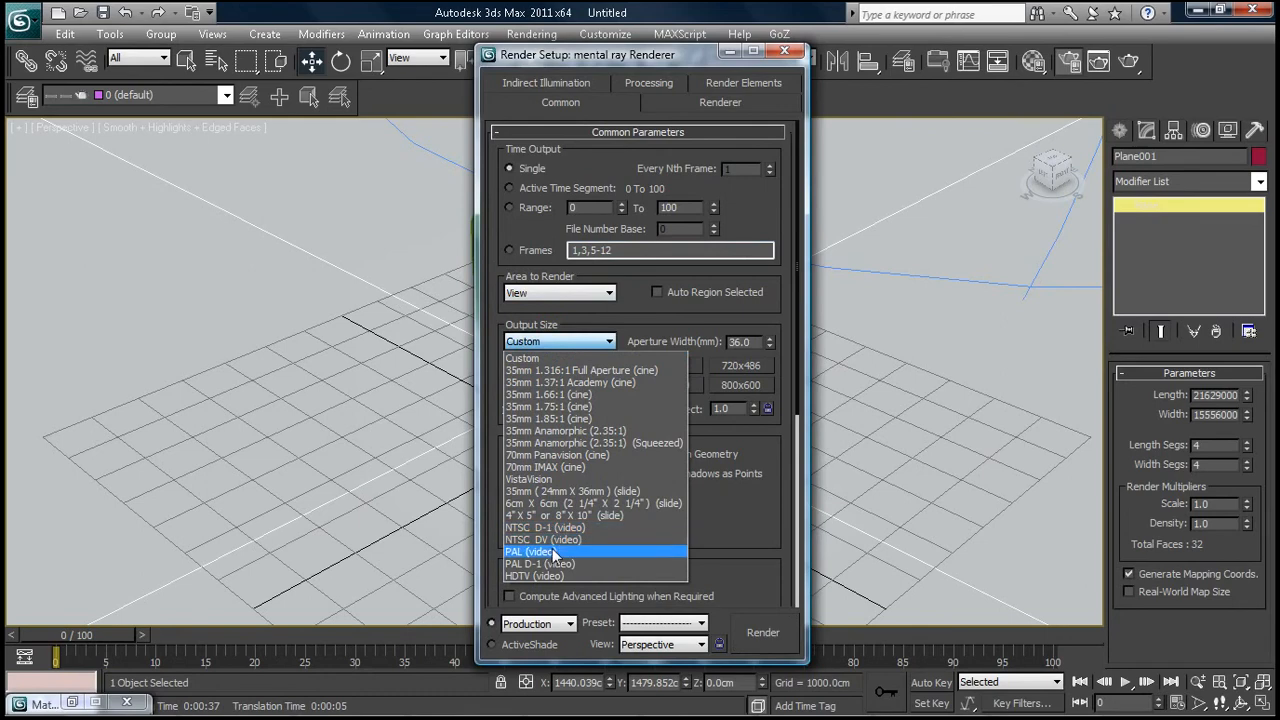
pyautogui.click(555, 575)
pyautogui.click(692, 389)
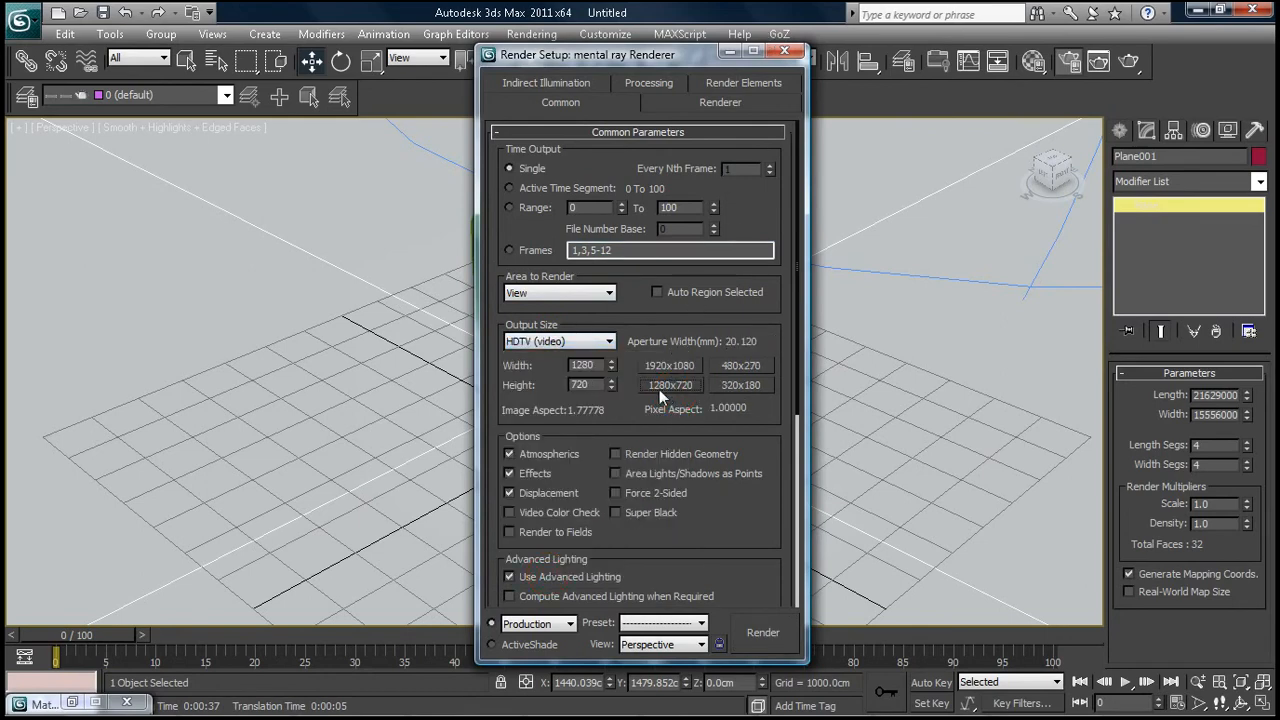
pyautogui.click(731, 50)
# Show safe frames in the Perspective view and frame the glass larger and centered inside them
pyautogui.click(131, 128)
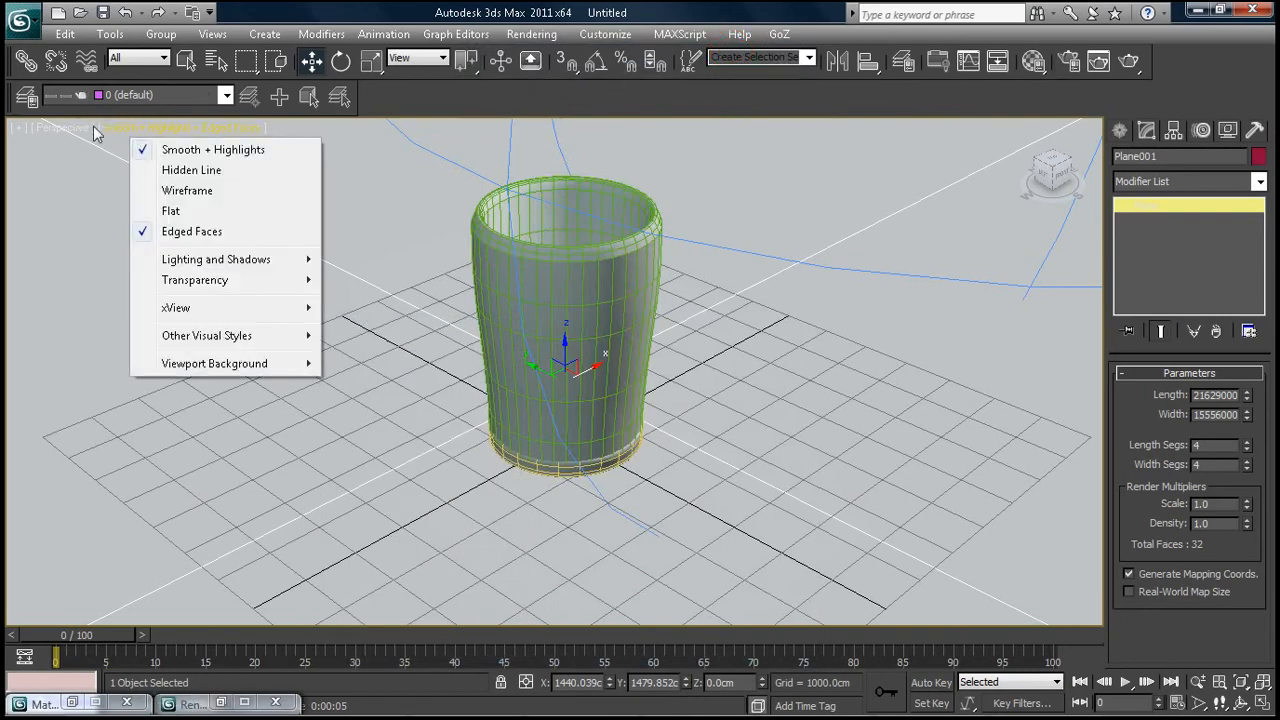
pyautogui.click(52, 128)
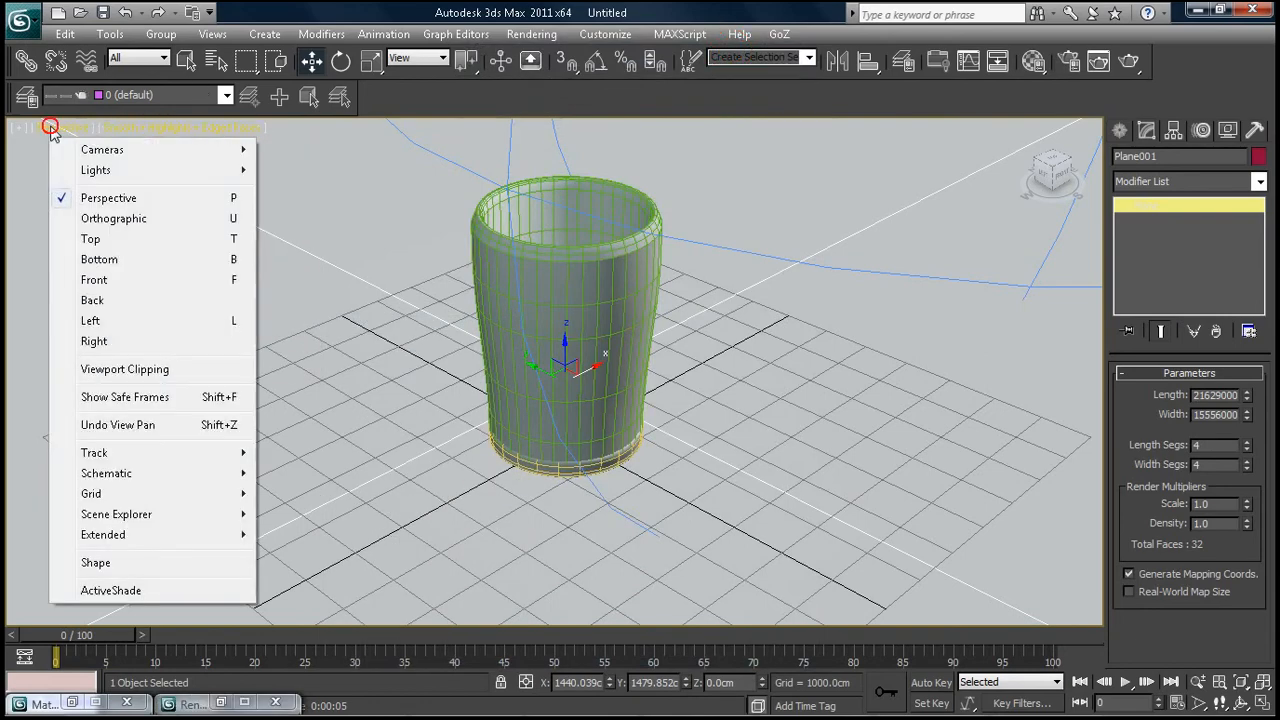
pyautogui.click(121, 397)
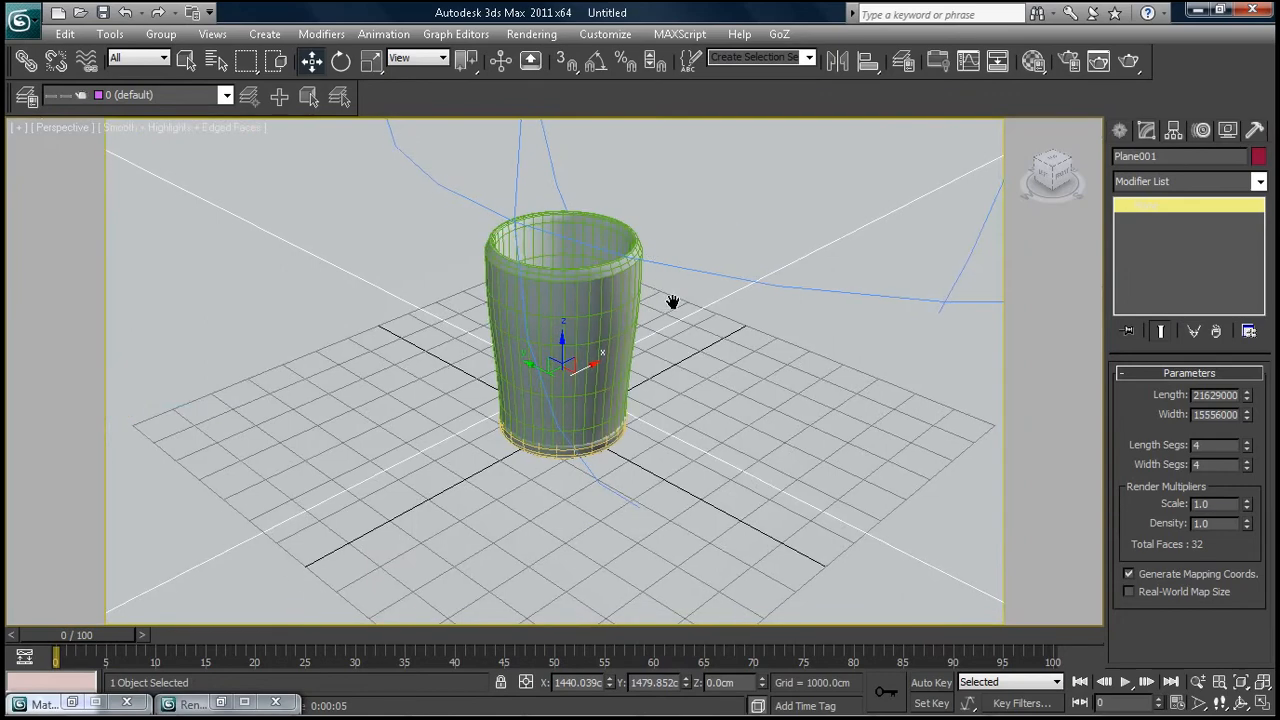
pyautogui.moveTo(674, 303); pyautogui.dragTo(666, 320, button='middle')
pyautogui.click(1198, 703)
pyautogui.moveTo(808, 456); pyautogui.dragTo(812, 430)
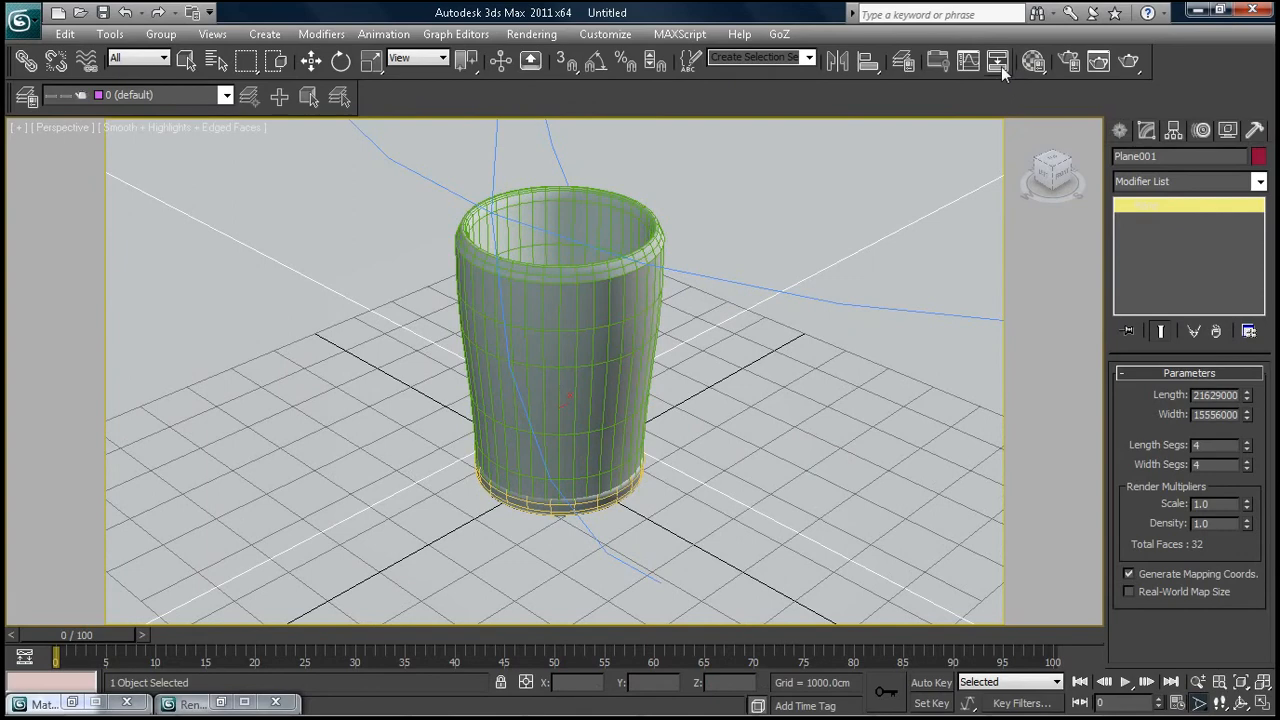
# Render the Perspective view and maximize the rendered frame window with the whole image in view
pyautogui.click(1128, 62)
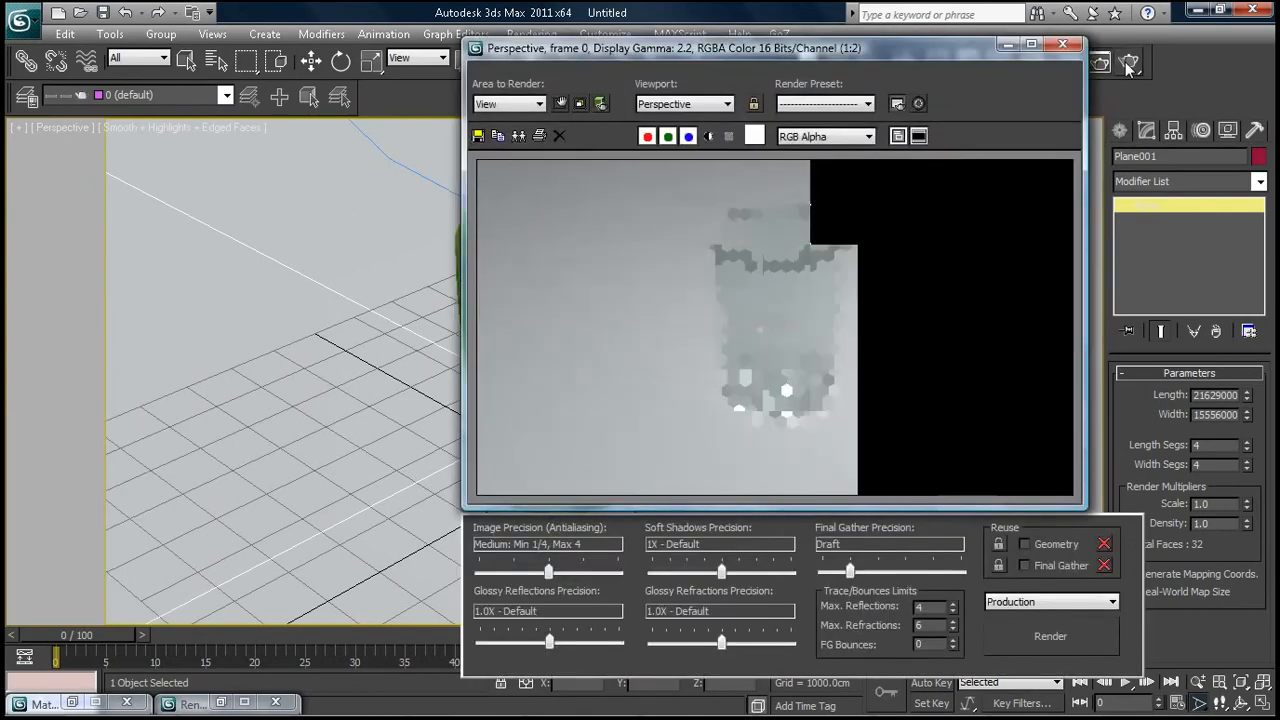
pyautogui.click(1031, 44)
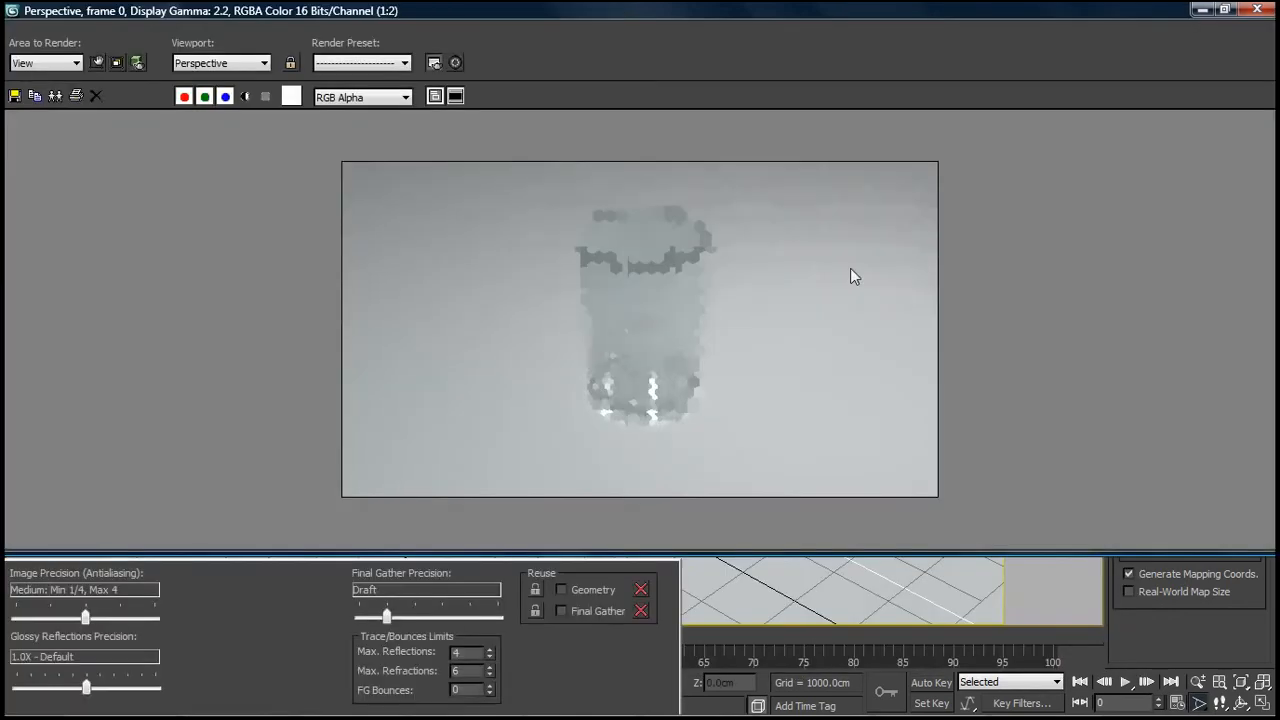
pyautogui.click(850, 268)
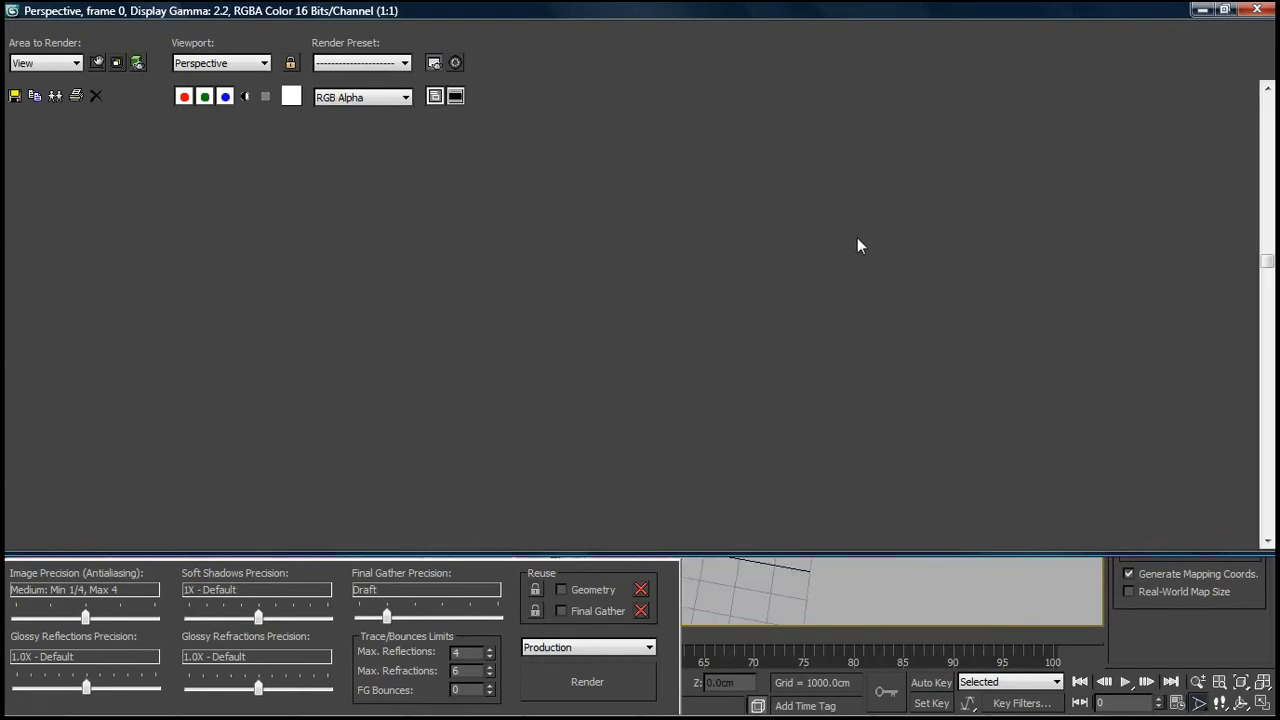
pyautogui.scroll(-1, 848, 238)
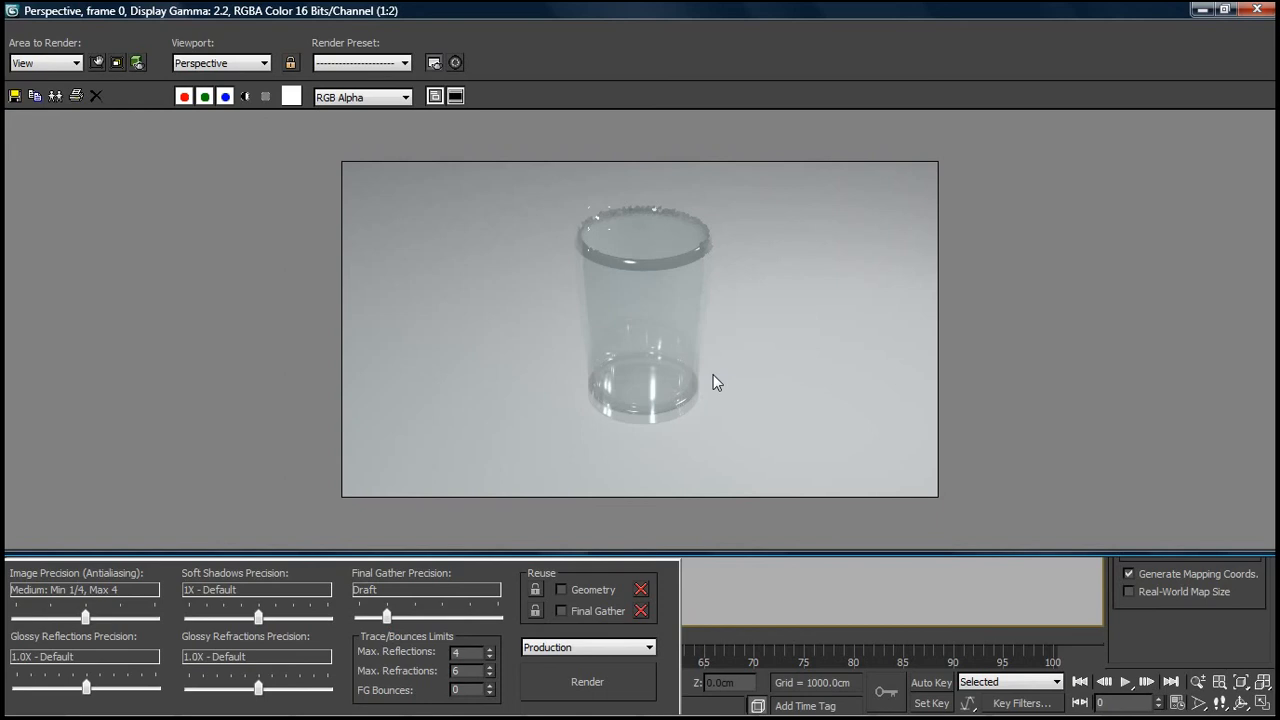
# Examine the rendered glass's rim, walls, base and reflections, both close up and as a whole image
pyautogui.click(730, 299)
pyautogui.click(784, 278)
pyautogui.scroll(1, 810, 297)
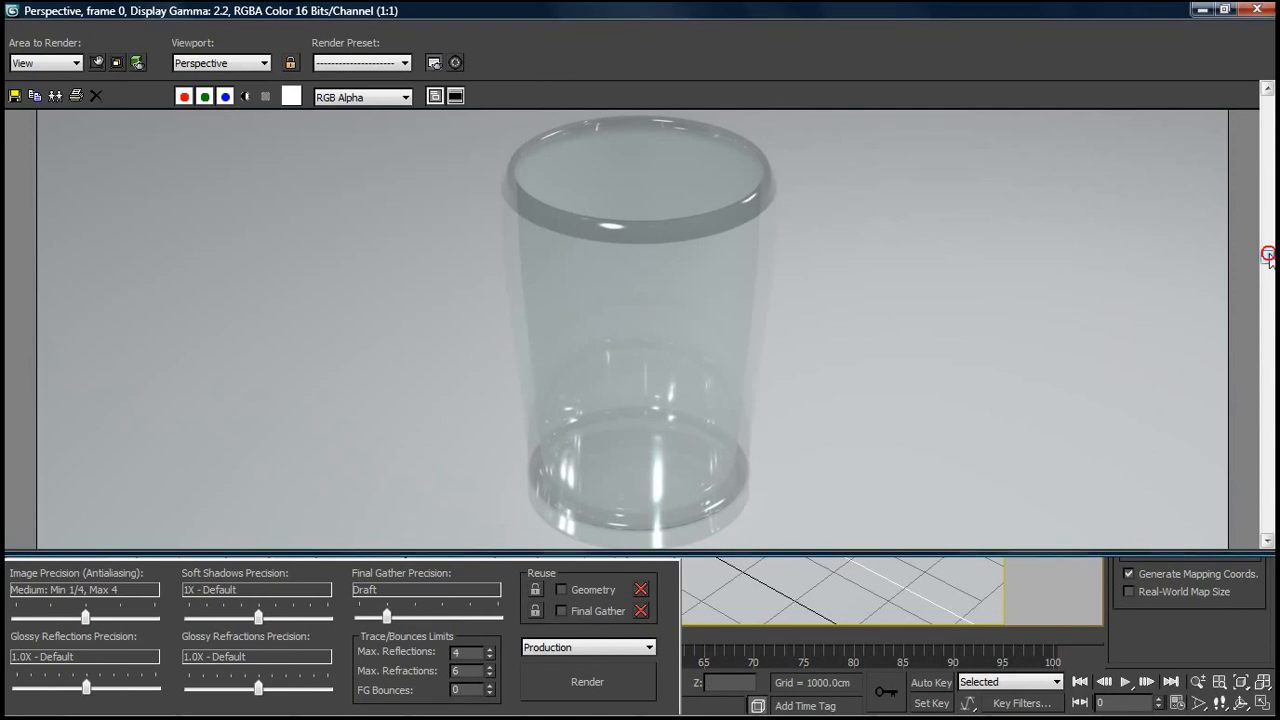
pyautogui.moveTo(1268, 260)
pyautogui.mouseDown()
pyautogui.moveTo(1268, 224)
pyautogui.moveTo(1268, 238)
pyautogui.mouseUp()
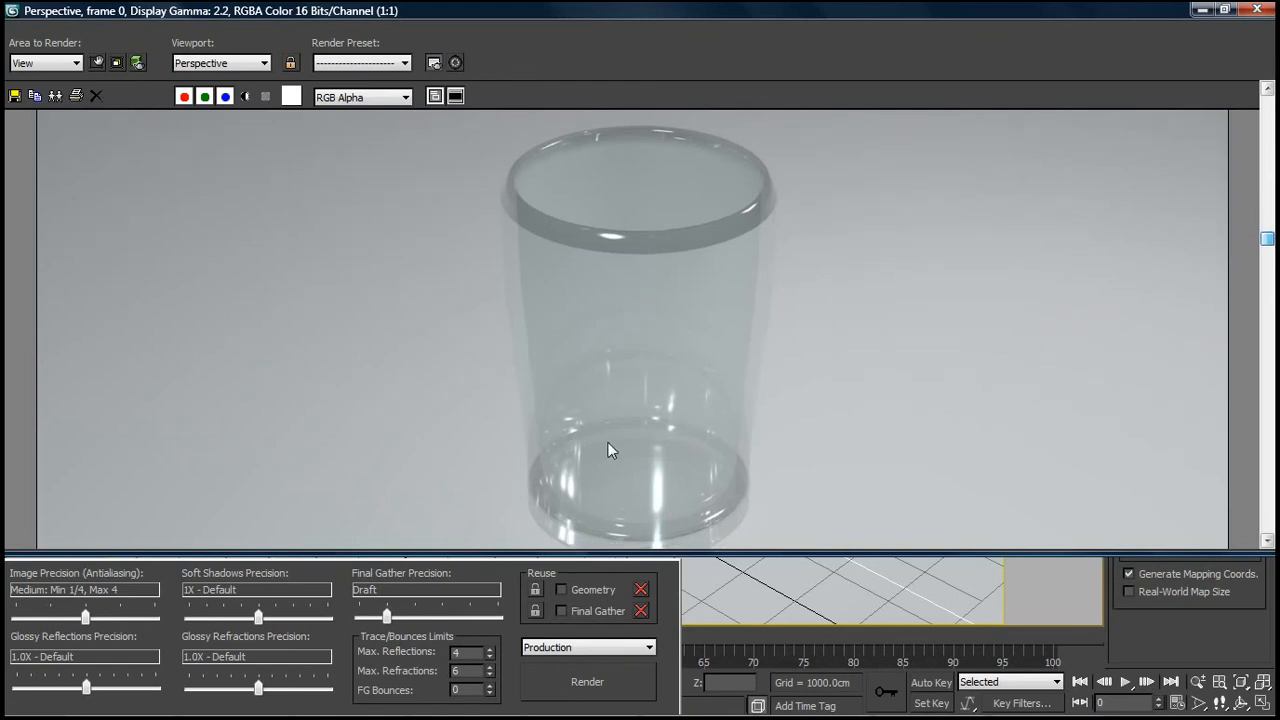
pyautogui.scroll(-1, 952, 333)
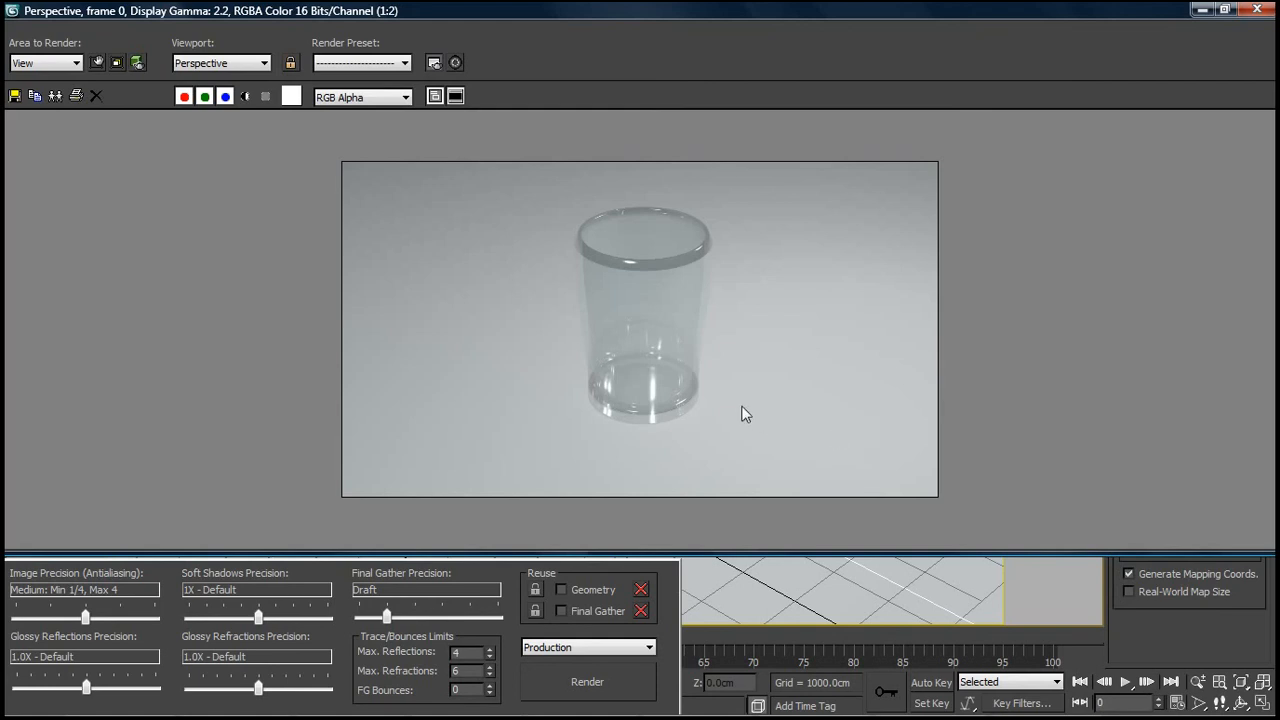
pyautogui.hotkey('shift', 'q')
pyautogui.hotkey('shift', 'q')
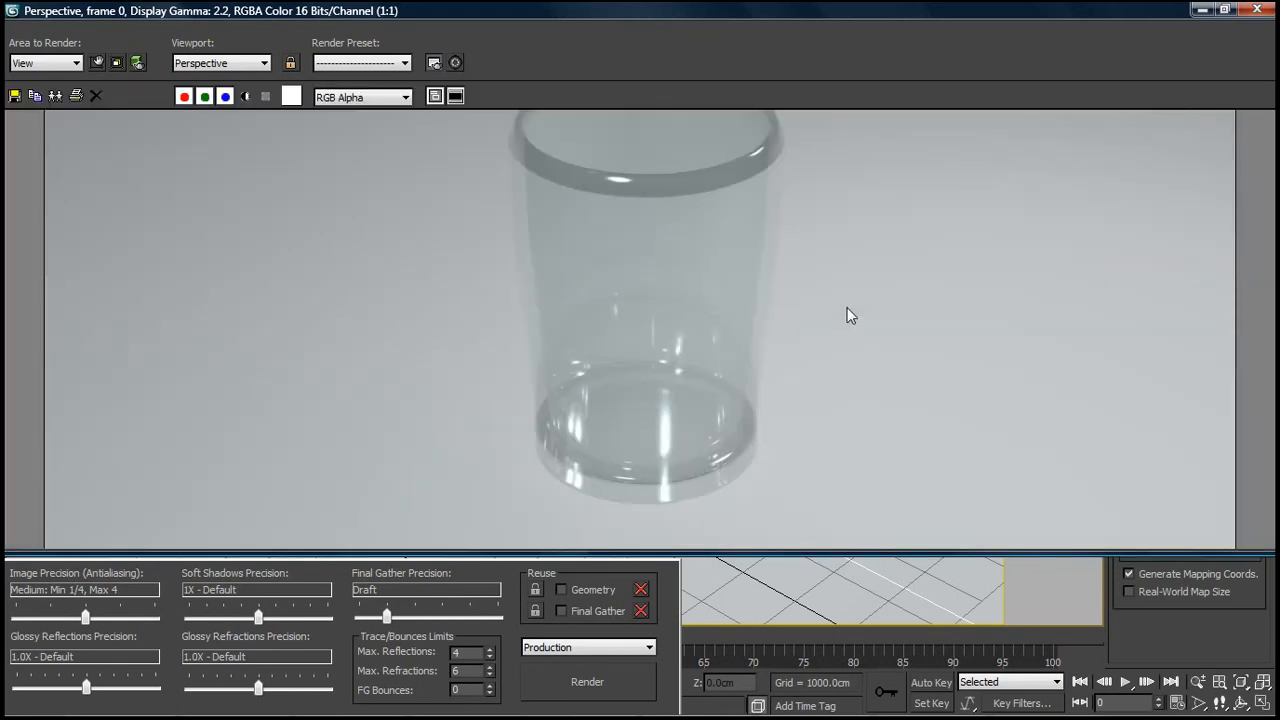
pyautogui.scroll(-1, 839, 291)
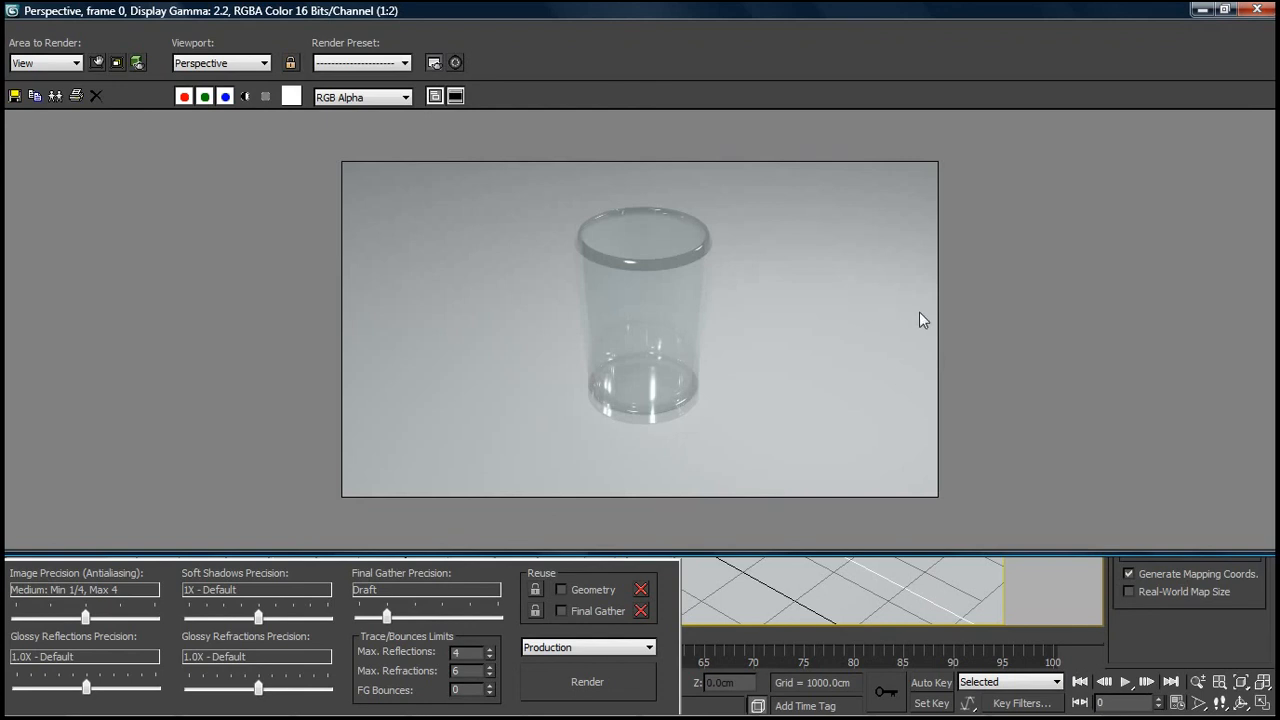
pyautogui.scroll(1, 919, 320)
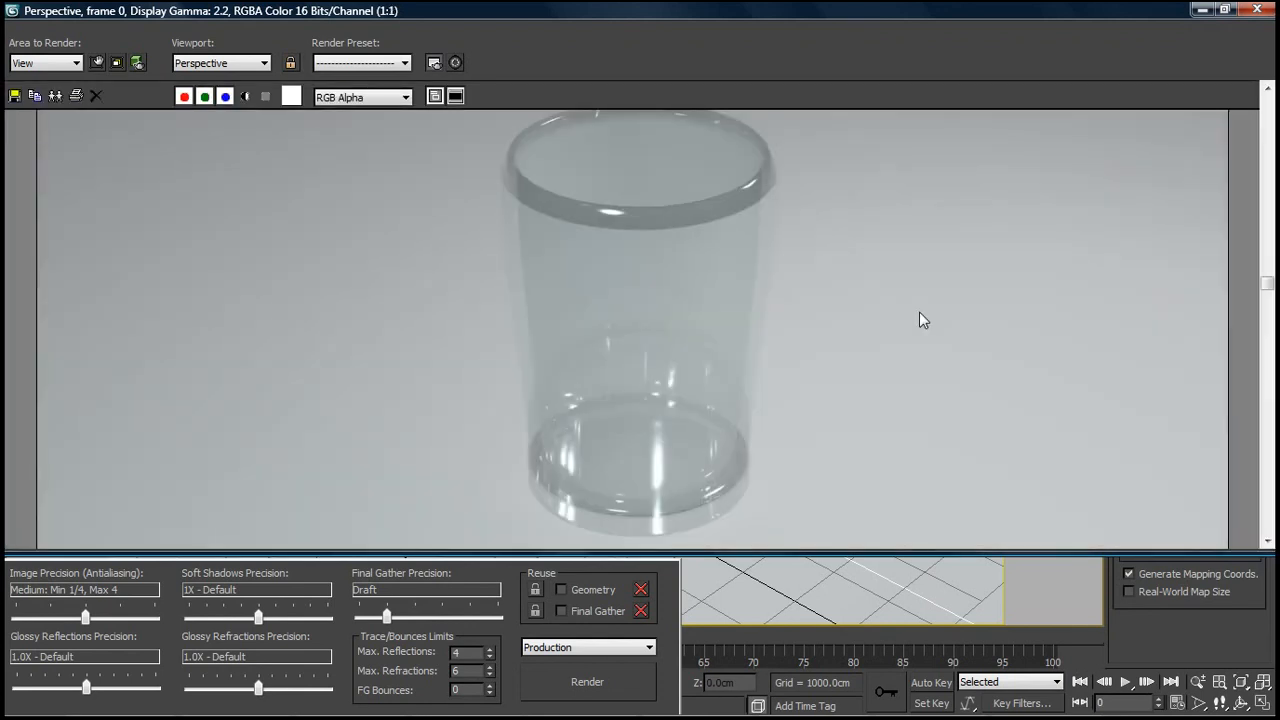
pyautogui.scroll(-1, 920, 313)
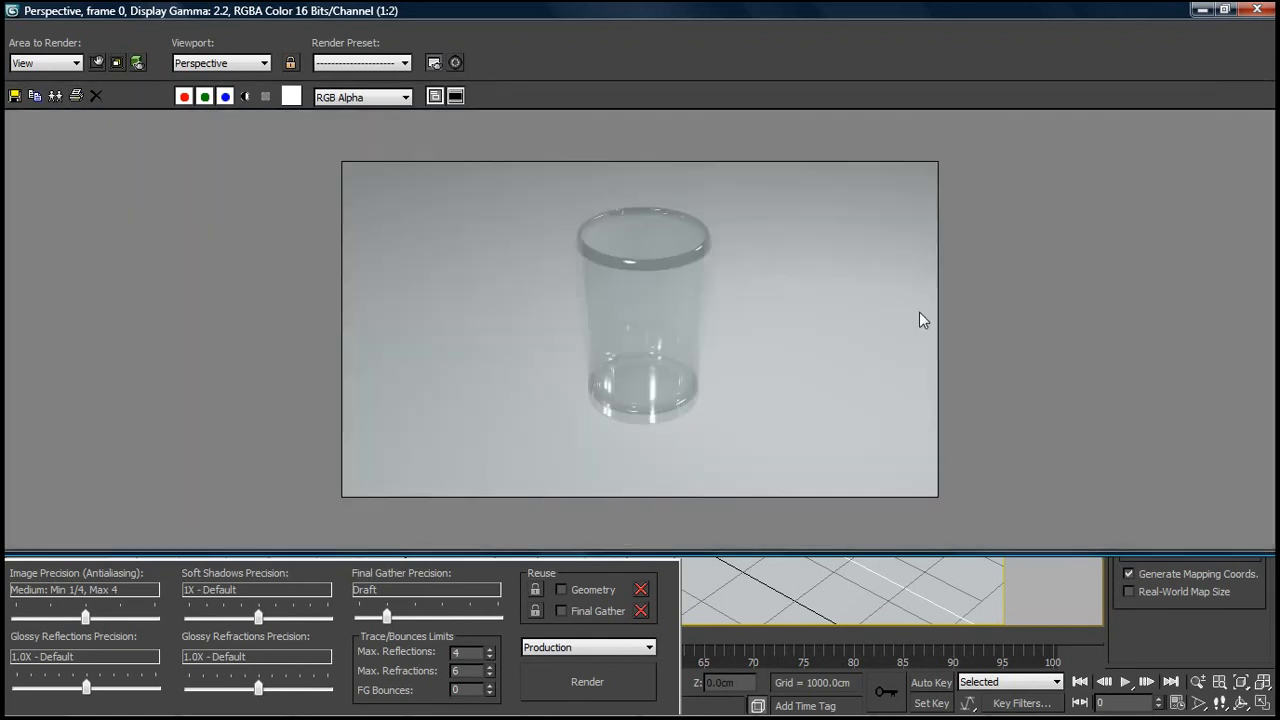